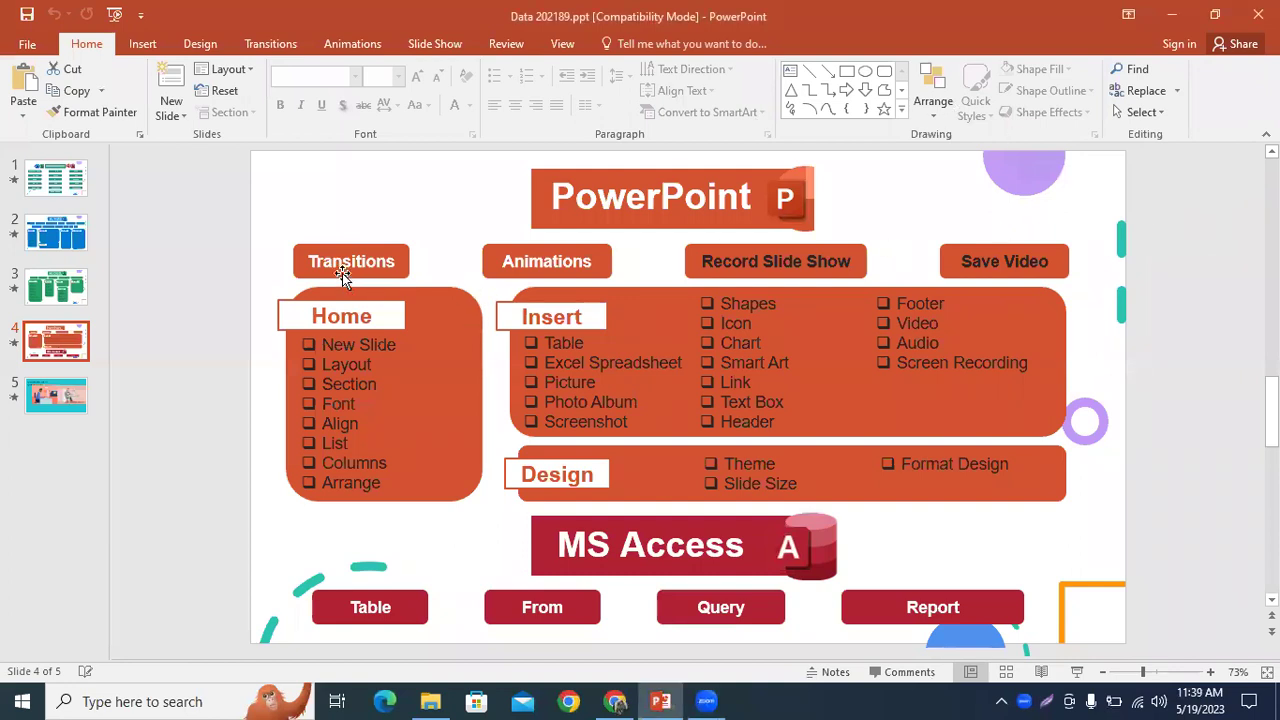
Select the Animations and Transitions shapes on slide 4, then minimize PowerPoint to reveal the Data Entry Batch folder.
{"action": "left_click", "coordinate": [550, 263]}
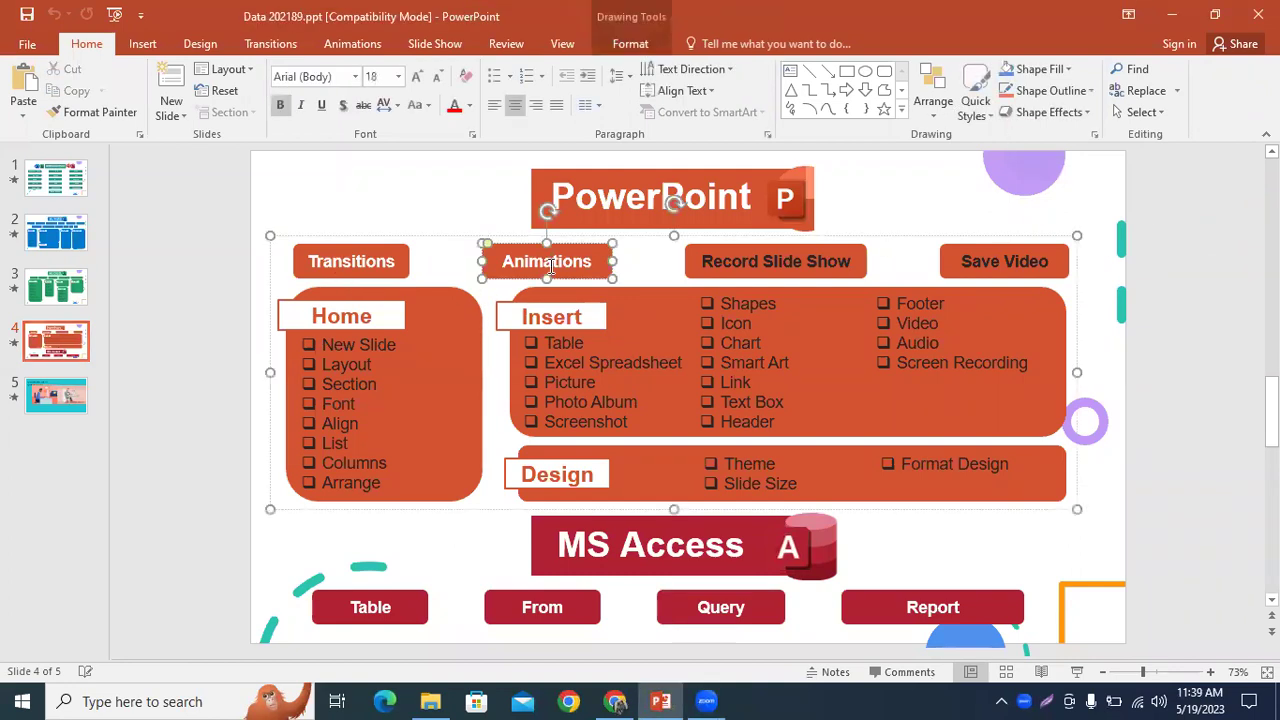
{"action": "left_click", "coordinate": [366, 258]}
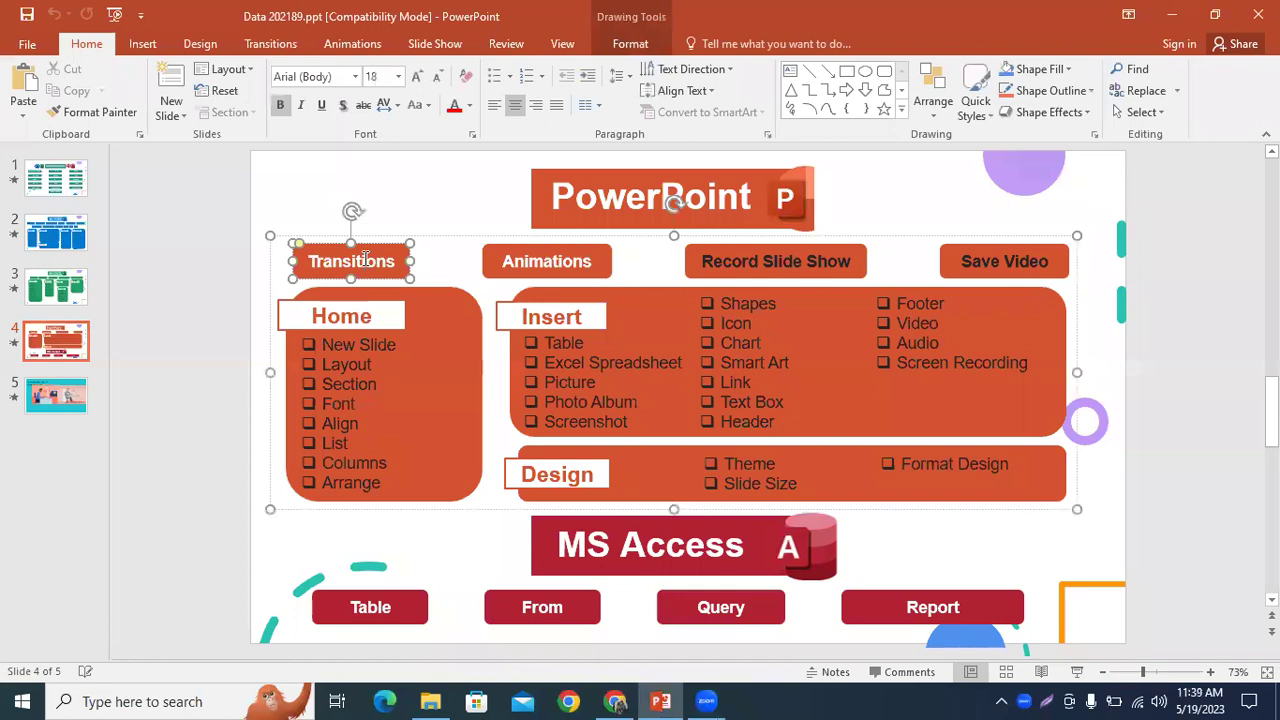
{"action": "left_click", "coordinate": [1171, 14]}
Open Chrome using the first profile from the profile chooser.
{"action": "left_click", "coordinate": [622, 700]}
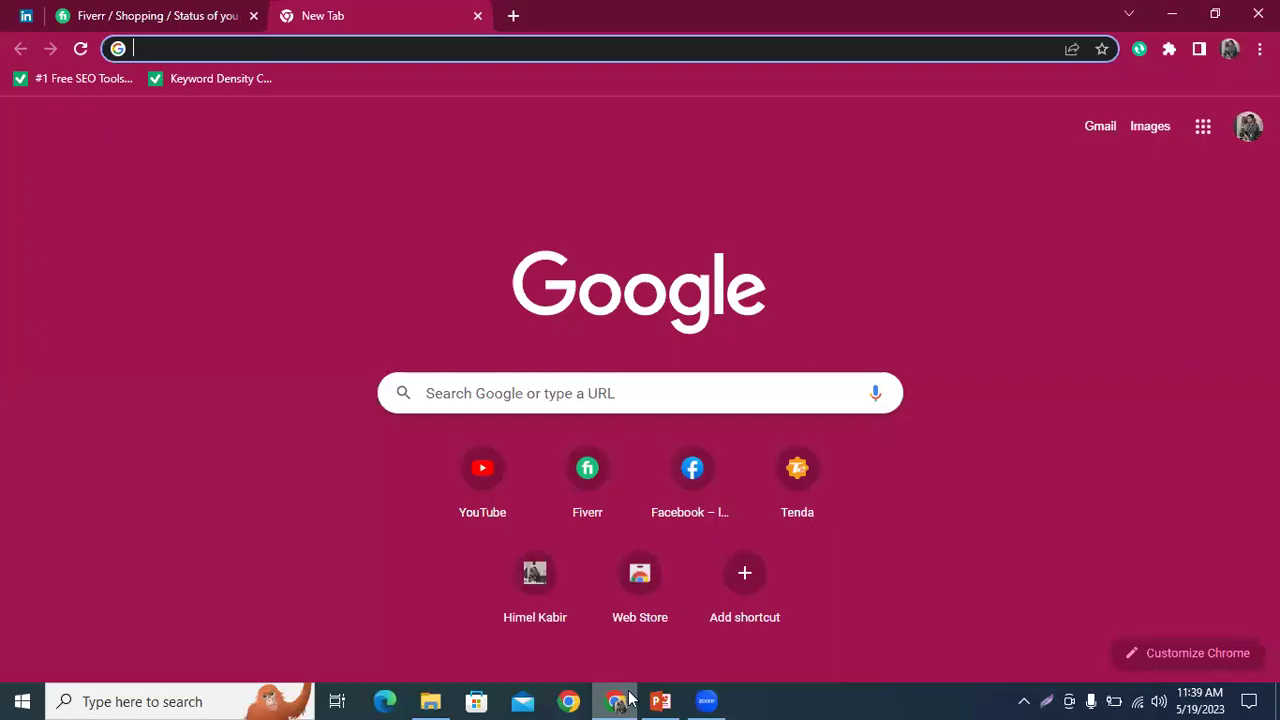
{"action": "left_click", "coordinate": [628, 698]}
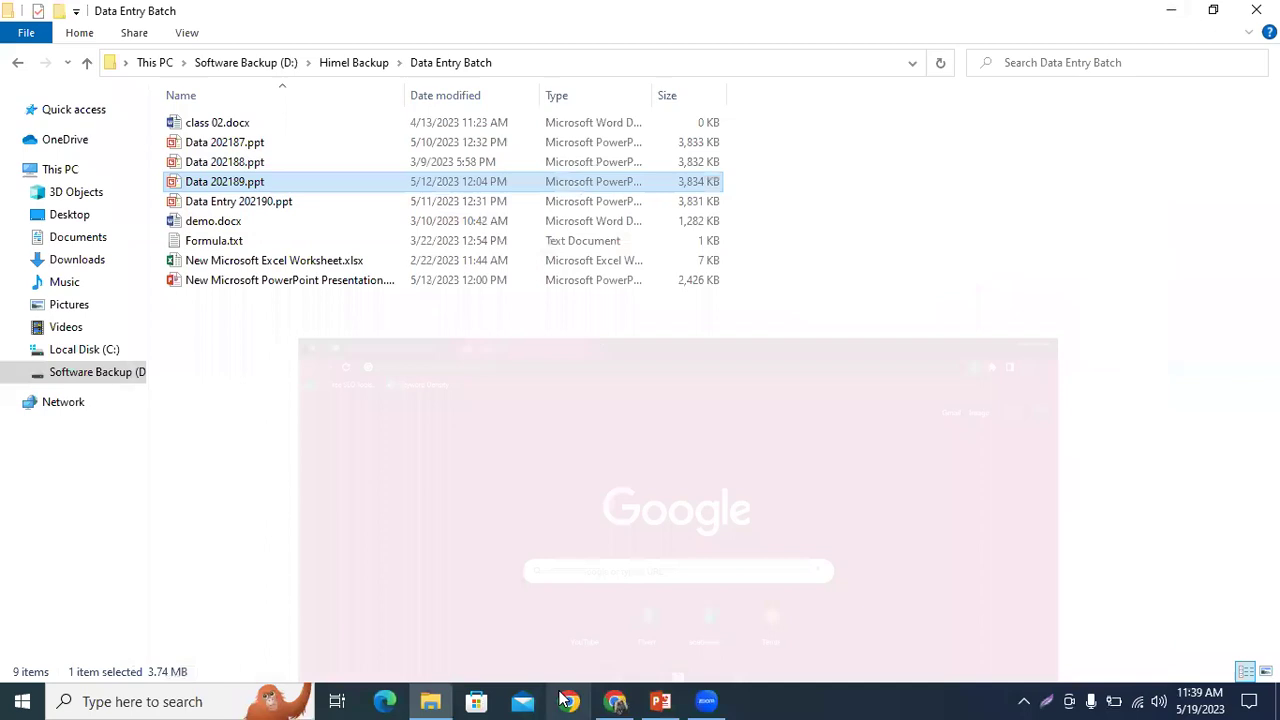
{"action": "left_click", "coordinate": [568, 700]}
{"action": "left_click", "coordinate": [1054, 30]}
{"action": "left_click", "coordinate": [1016, 312]}
Search Google for 'slide show download free' from the address bar suggestions.
{"action": "left_click", "coordinate": [586, 102]}
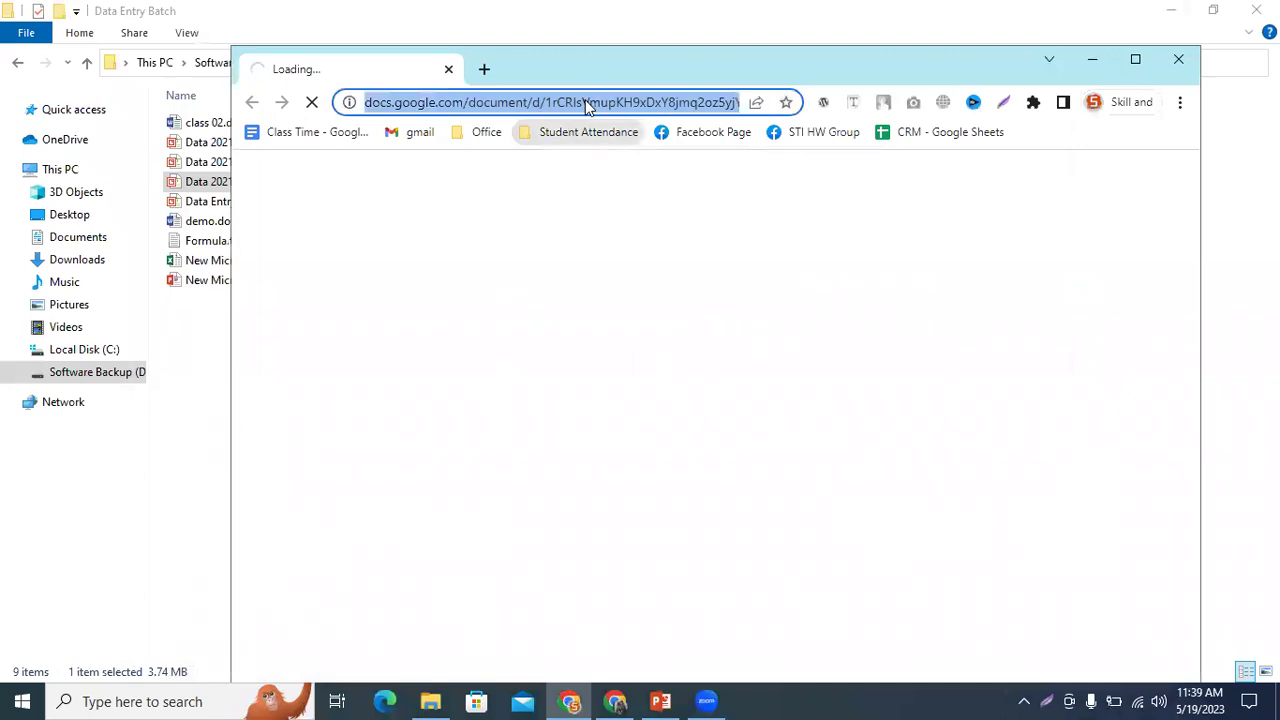
{"action": "type", "text": "slide s"}
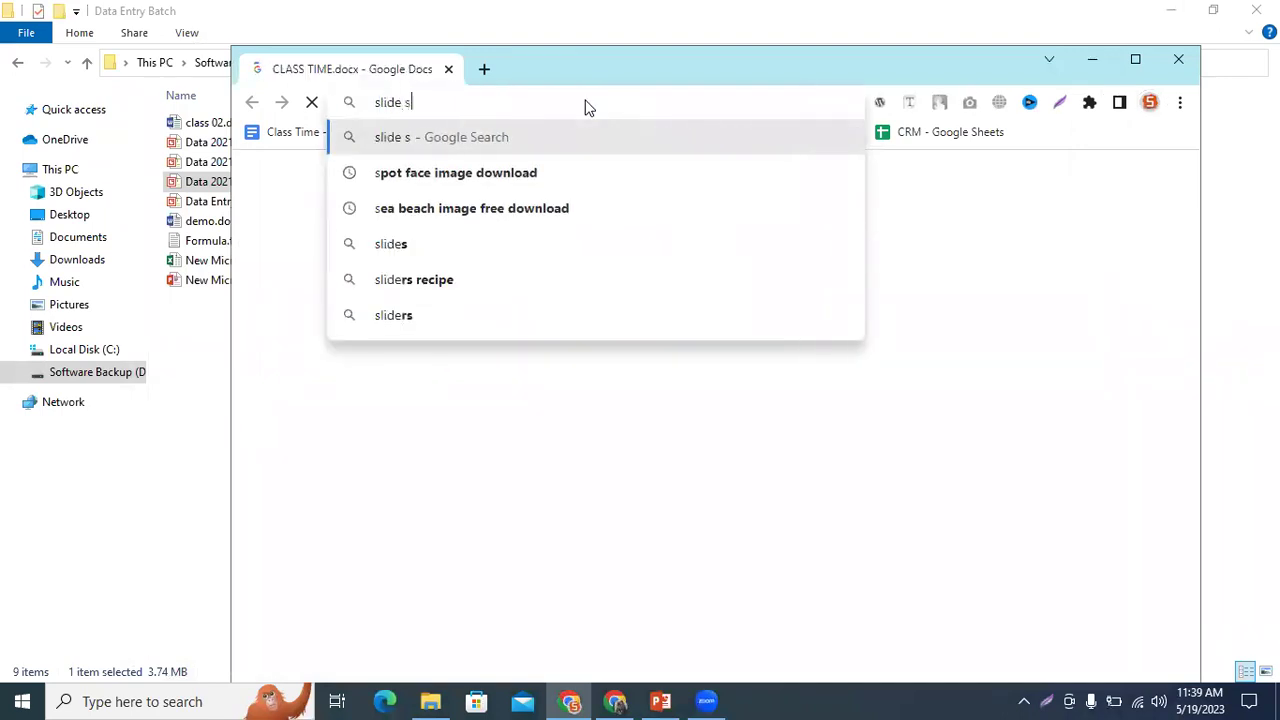
{"action": "type", "text": "h"}
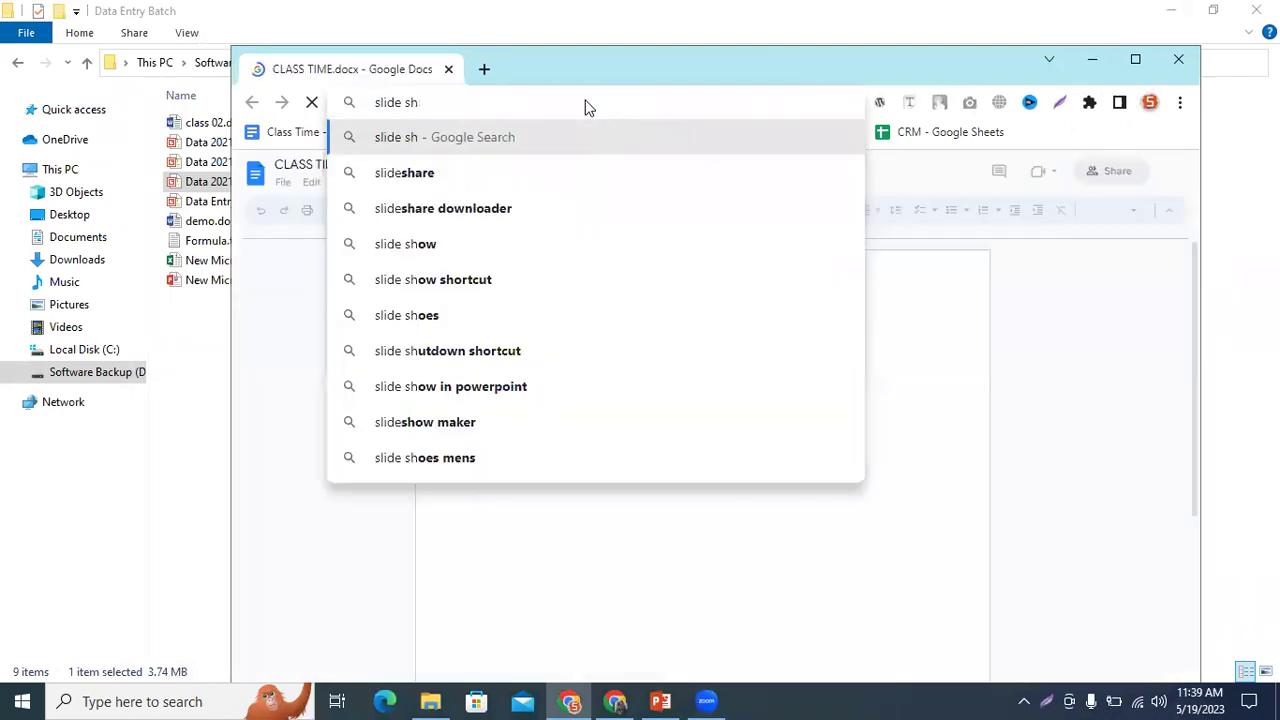
{"action": "type", "text": "ow do"}
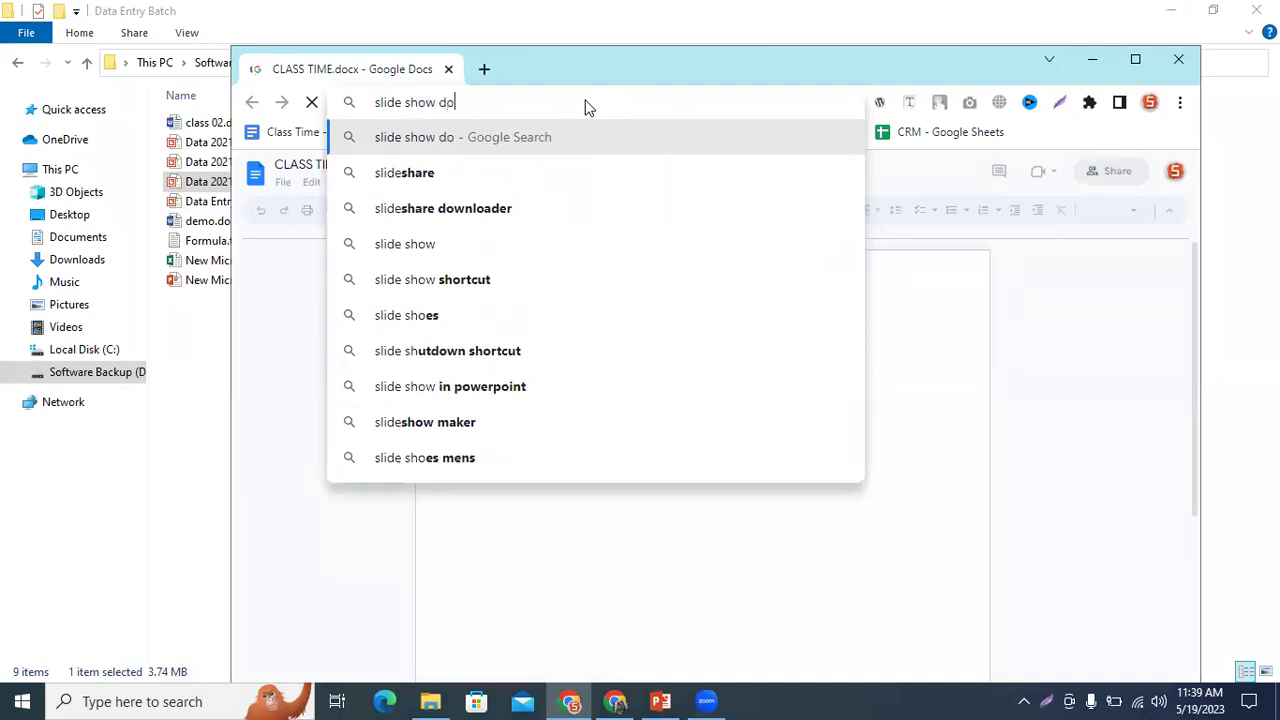
{"action": "key", "text": "Down"}
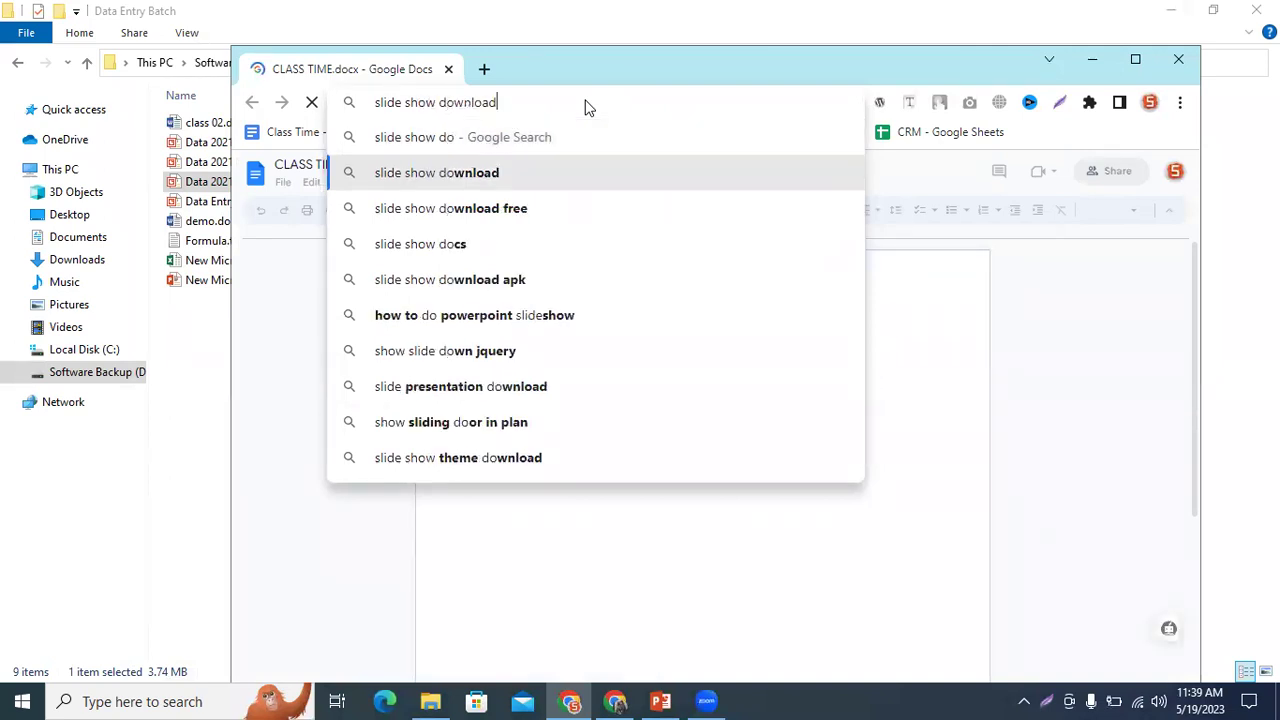
{"action": "key", "text": "Down"}
{"action": "key", "text": "Return"}
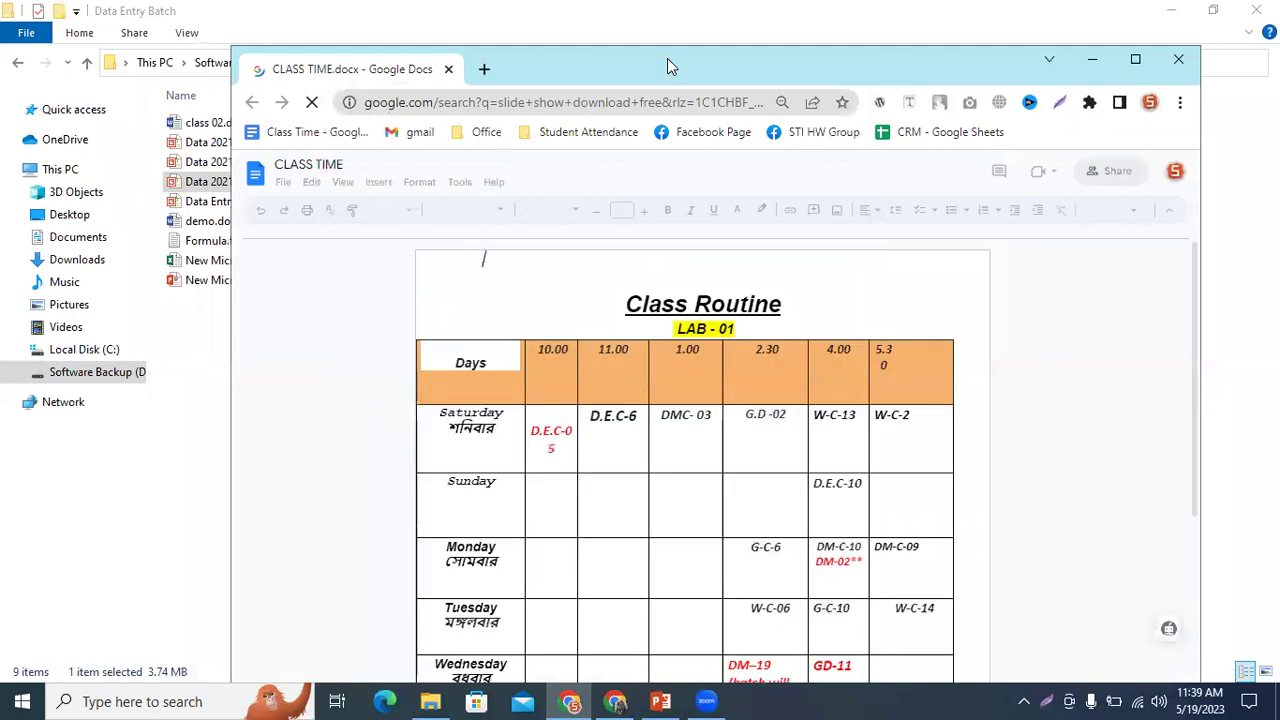
Bring the search results back and maximize the browser window.
{"action": "right_click", "coordinate": [364, 6]}
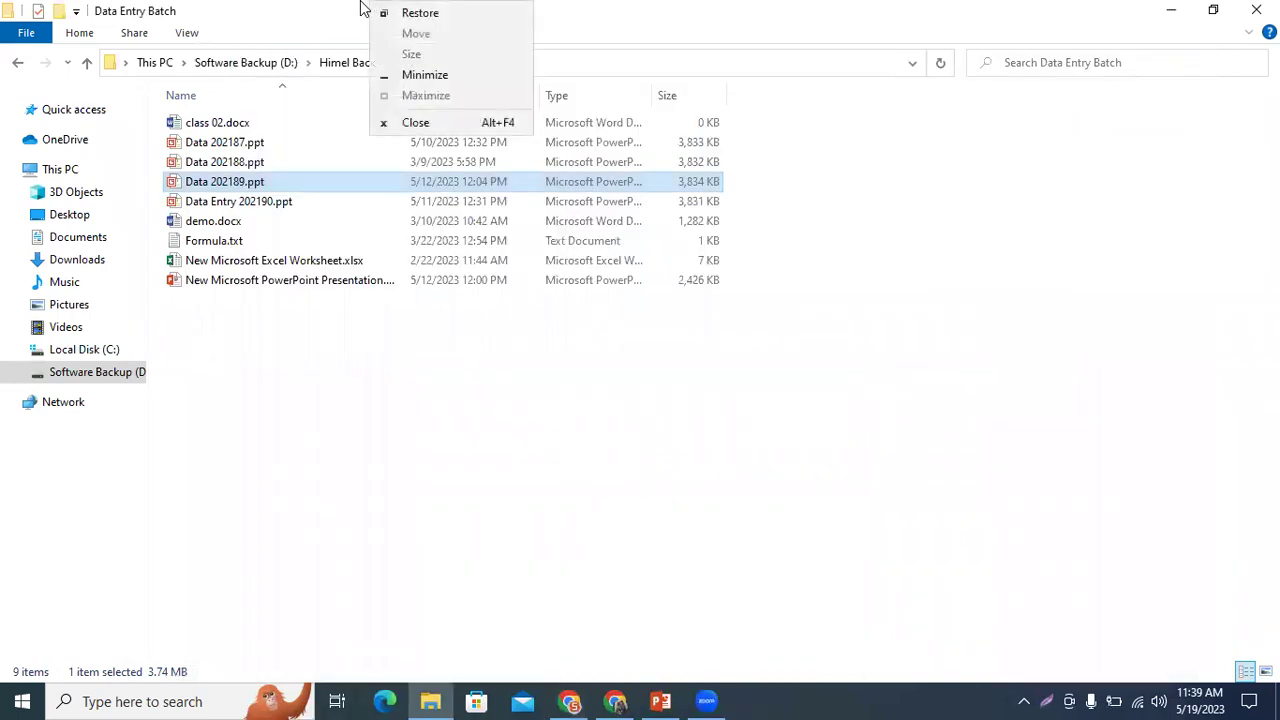
{"action": "left_click", "coordinate": [570, 701]}
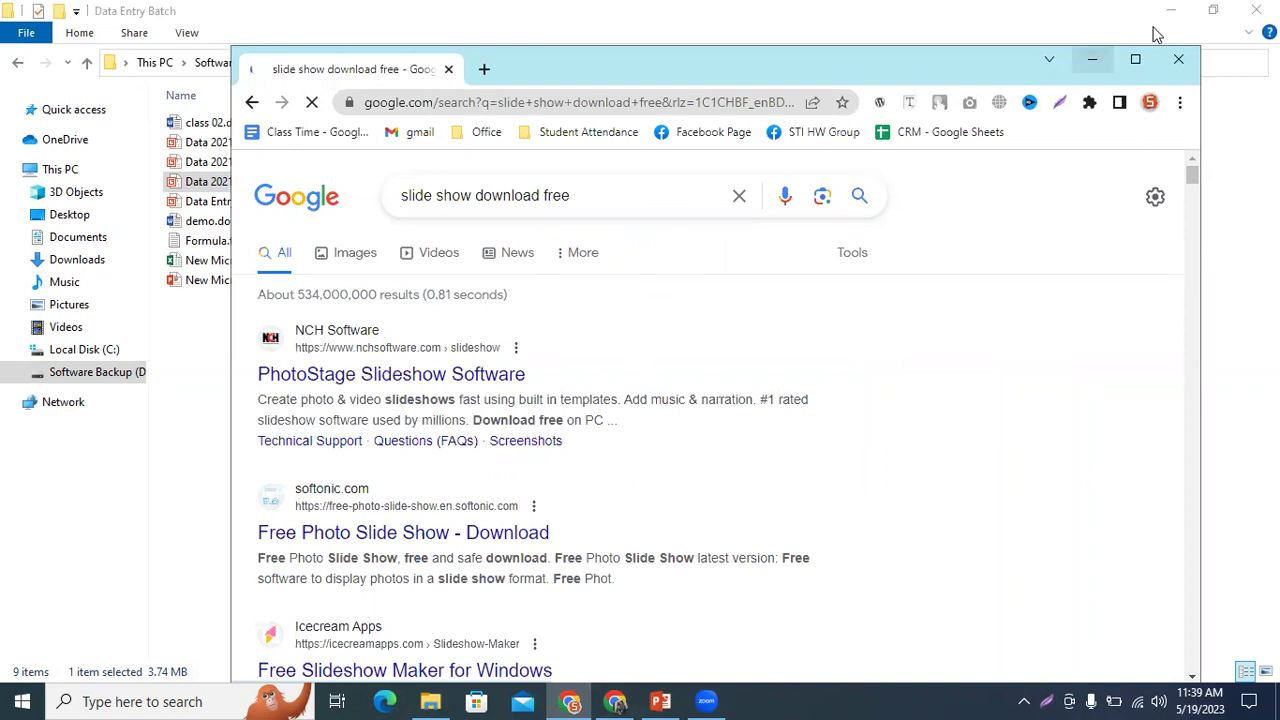
{"action": "left_click", "coordinate": [1135, 59]}
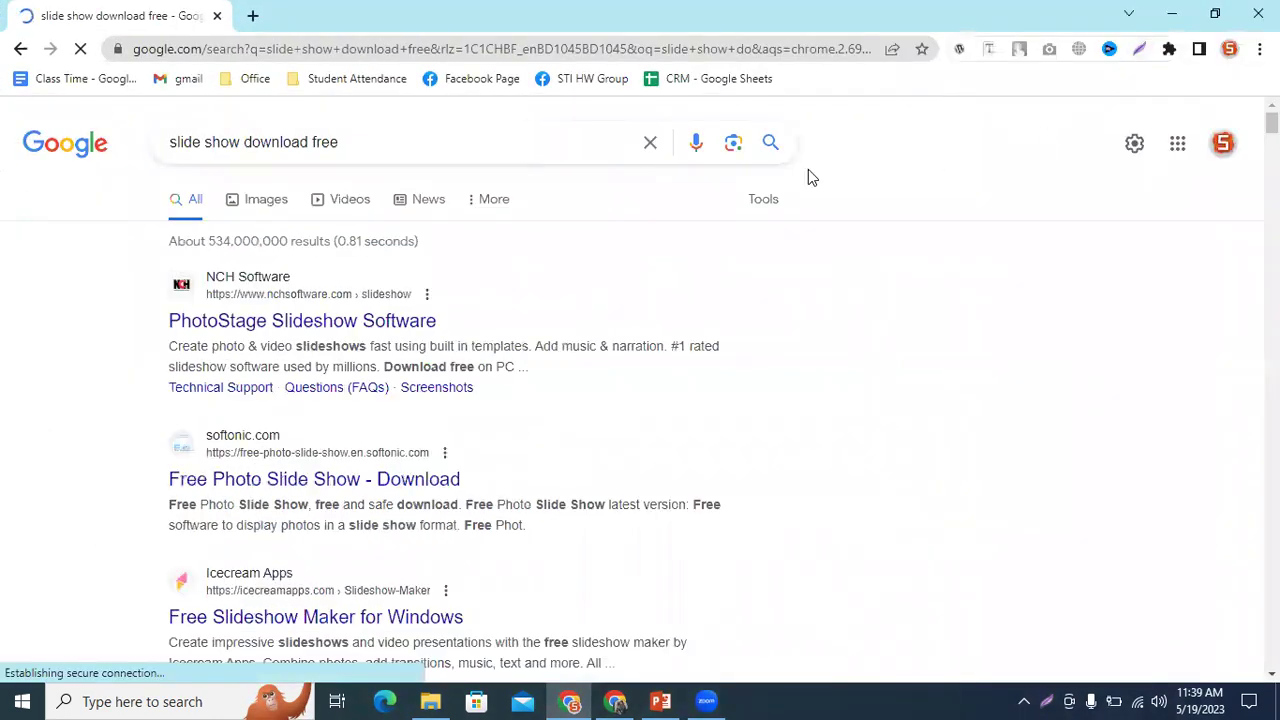
{"action": "scroll", "coordinate": [345, 295], "scroll_direction": "down", "scroll_amount": 3}
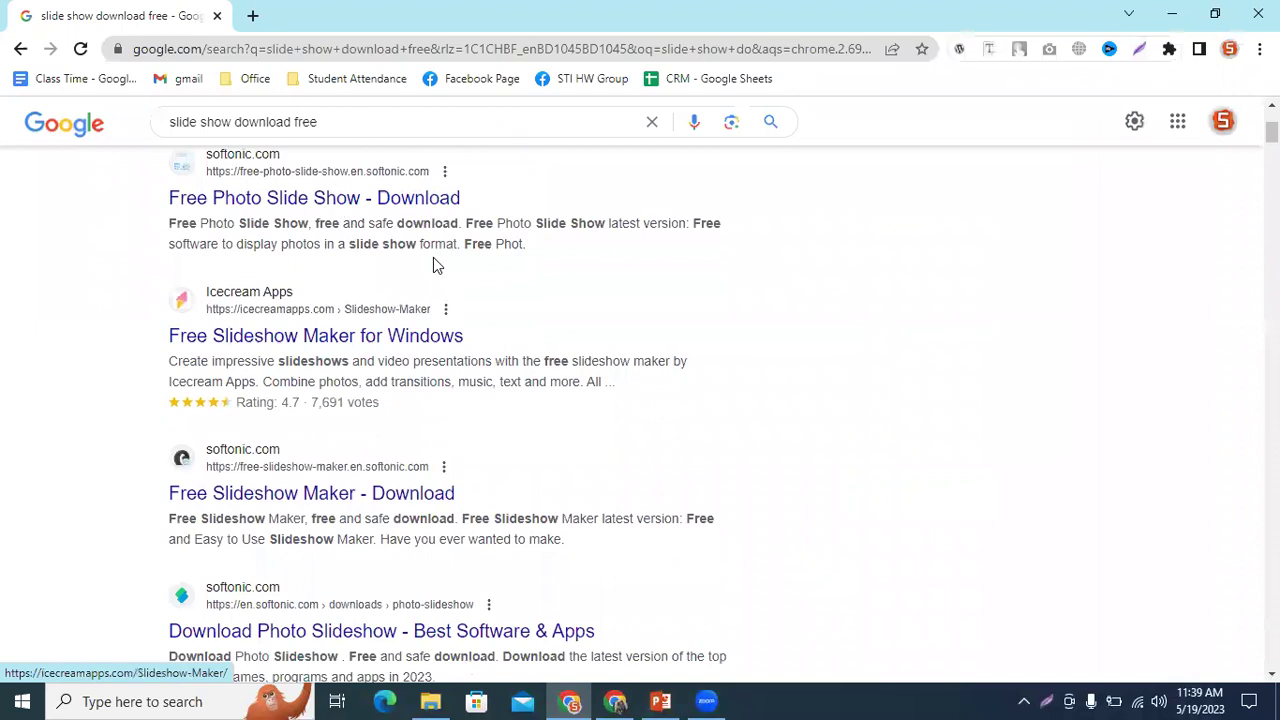
{"action": "scroll", "coordinate": [433, 263], "scroll_direction": "up", "scroll_amount": 3}
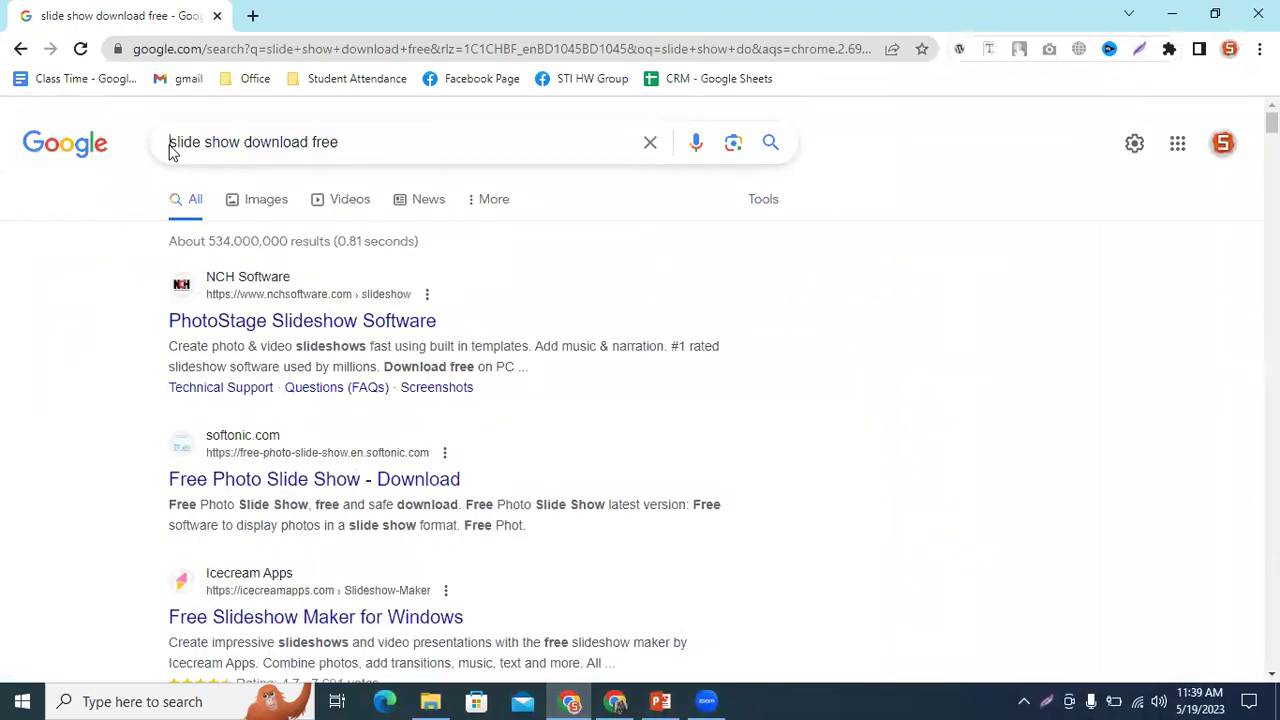
Change the Google search to 'powerpoint slides free download'.
{"action": "left_click", "coordinate": [173, 143]}
{"action": "type", "text": "powerpi"}
{"action": "key", "text": "Down"}
{"action": "key", "text": "Return"}
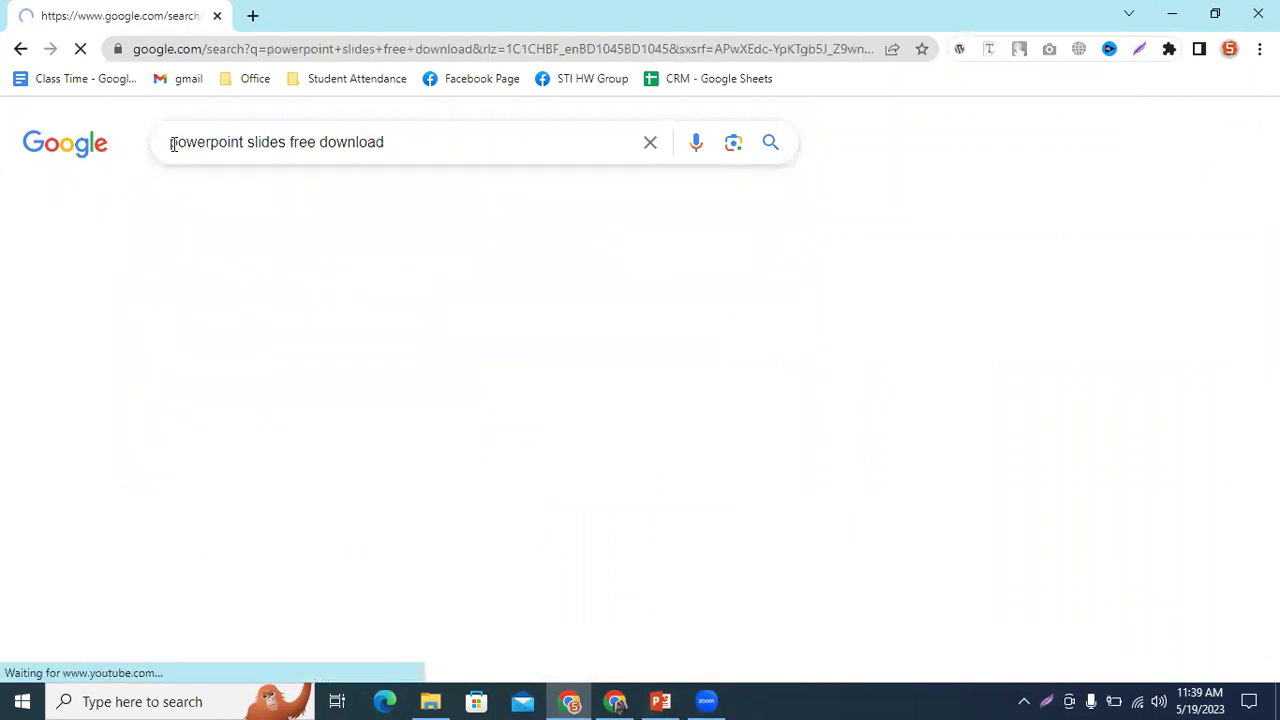
Open the FPPT.com result in a new tab and scroll down to its template grid.
{"action": "middle_click", "coordinate": [224, 322]}
{"action": "left_click", "coordinate": [428, 10]}
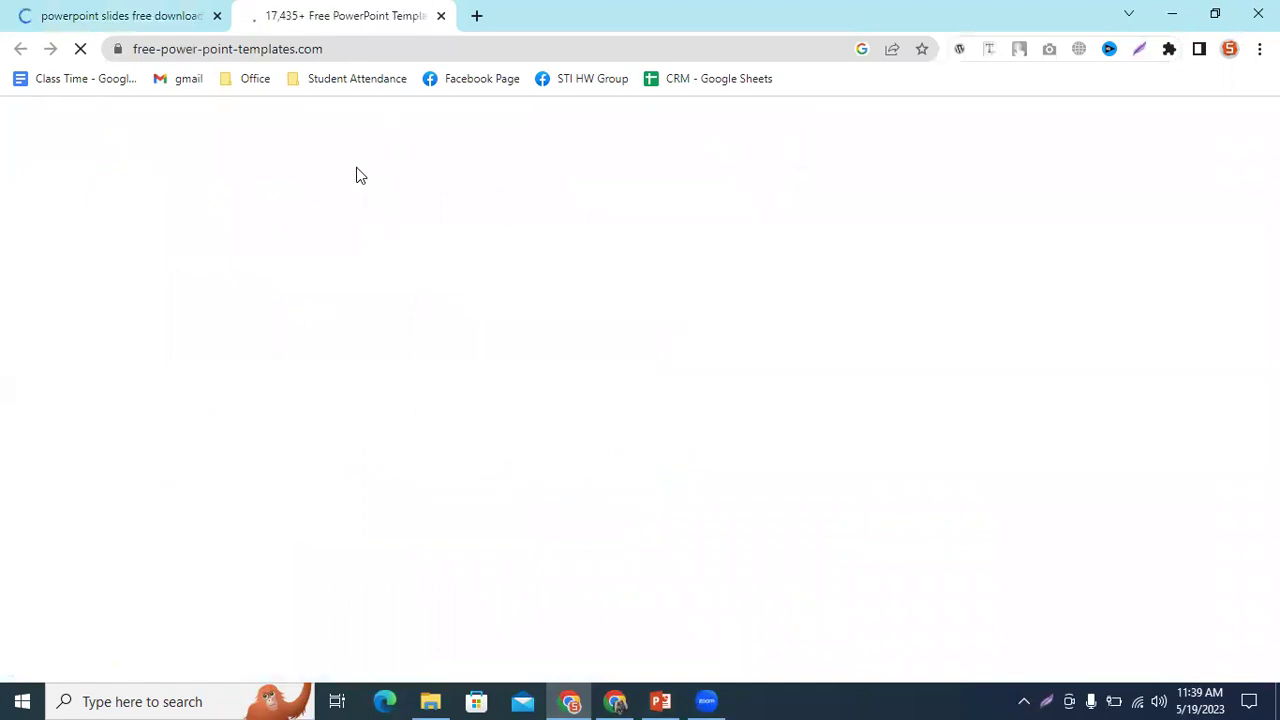
{"action": "scroll", "coordinate": [703, 413], "scroll_direction": "down", "scroll_amount": 1}
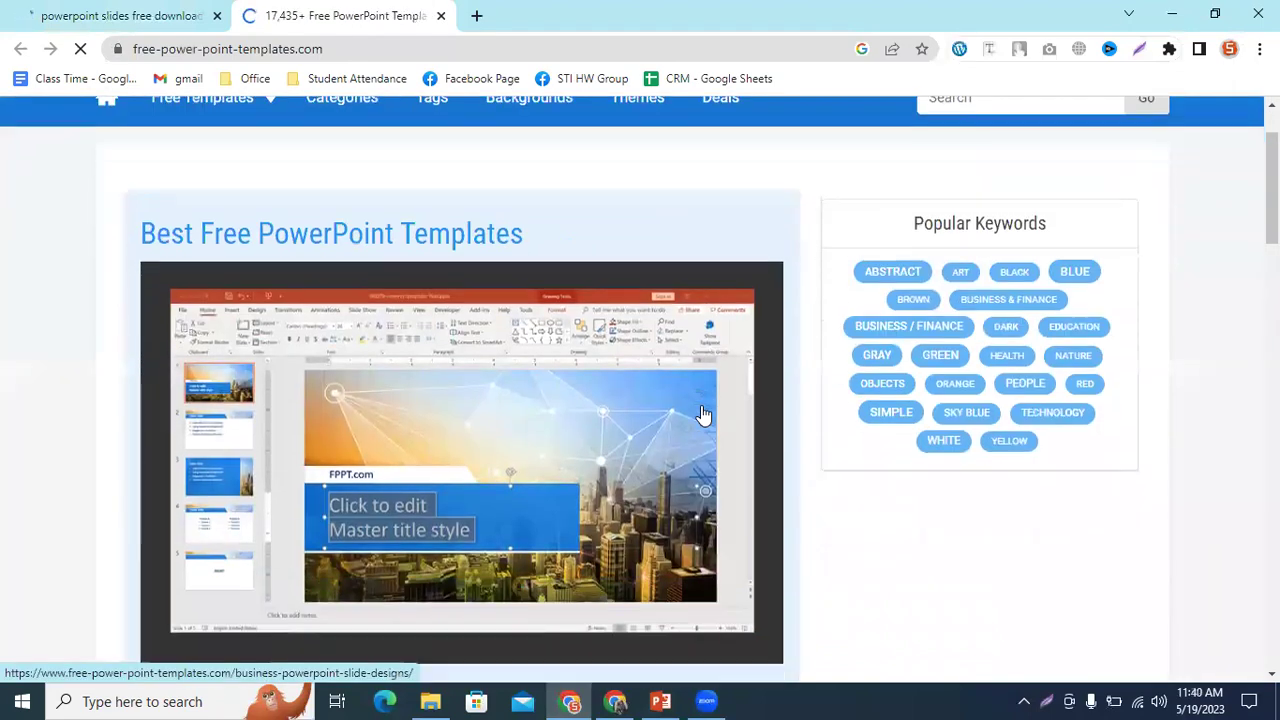
{"action": "scroll", "coordinate": [703, 413], "scroll_direction": "down", "scroll_amount": 1}
{"action": "scroll", "coordinate": [703, 413], "scroll_direction": "down", "scroll_amount": 2}
{"action": "scroll", "coordinate": [703, 413], "scroll_direction": "down", "scroll_amount": 3}
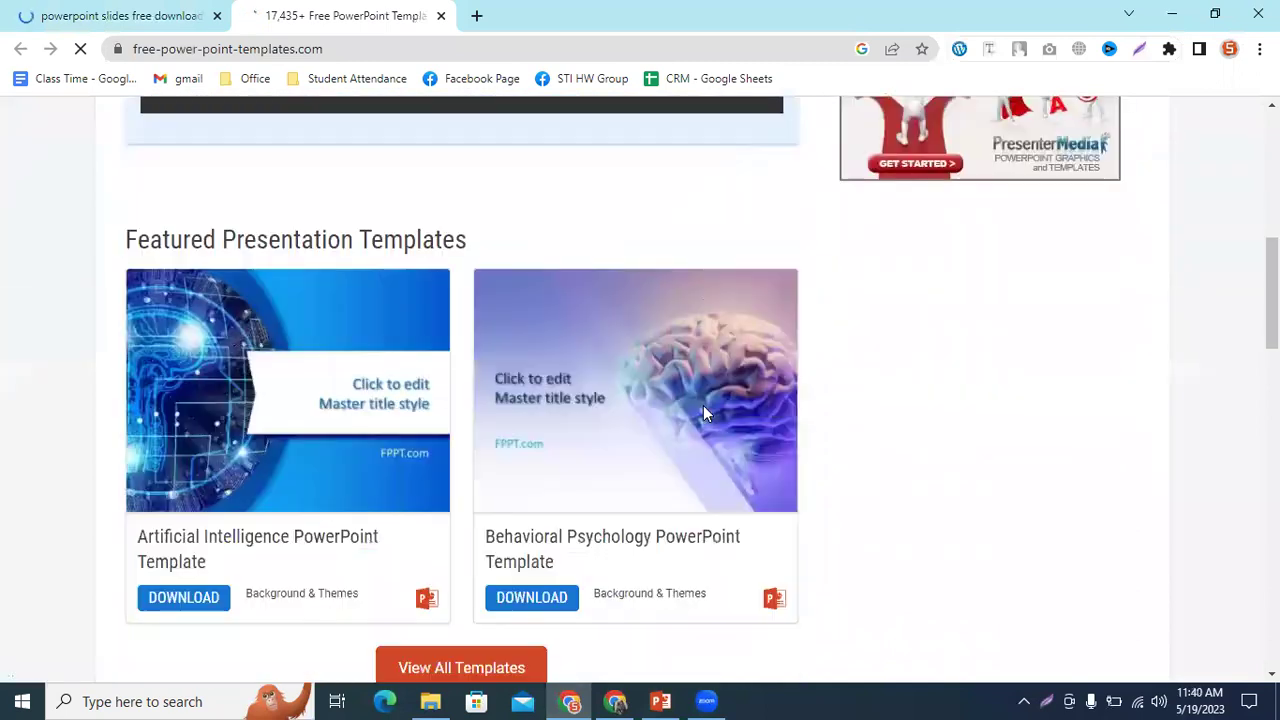
{"action": "scroll", "coordinate": [703, 413], "scroll_direction": "down", "scroll_amount": 2}
{"action": "scroll", "coordinate": [703, 413], "scroll_direction": "down", "scroll_amount": 2}
{"action": "scroll", "coordinate": [703, 413], "scroll_direction": "down", "scroll_amount": 4}
{"action": "scroll", "coordinate": [703, 413], "scroll_direction": "down", "scroll_amount": 4}
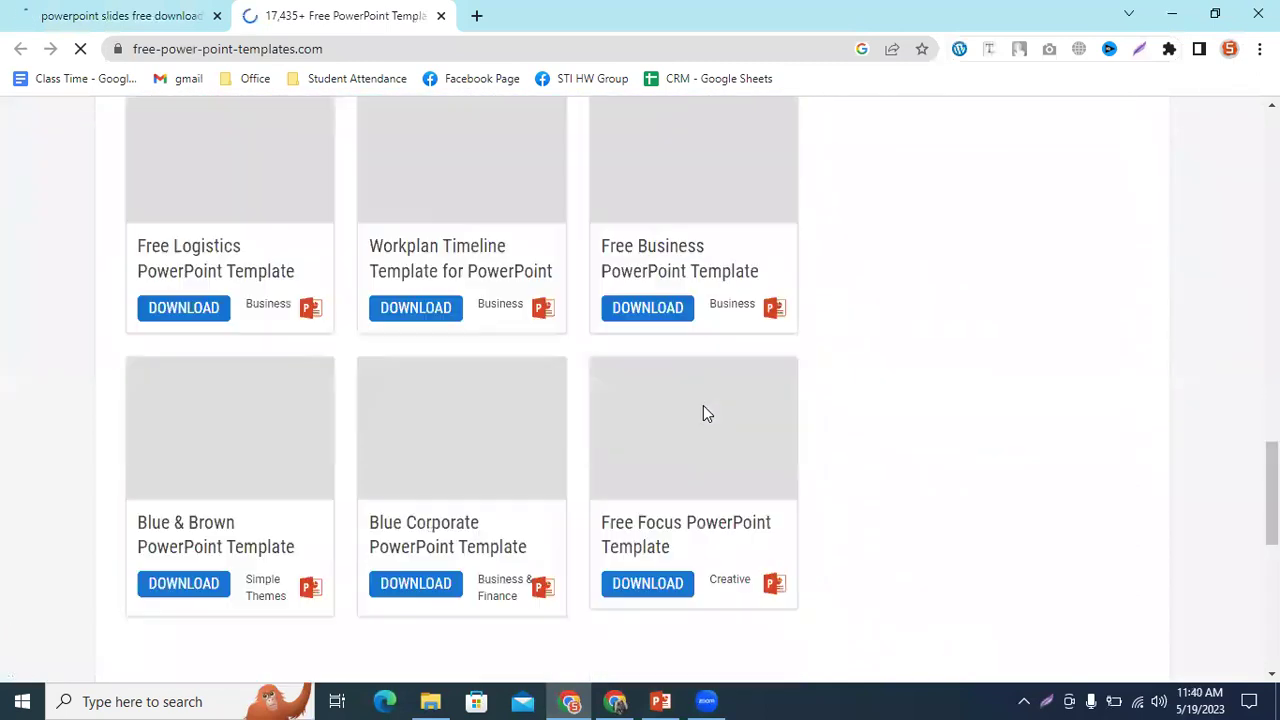
{"action": "scroll", "coordinate": [703, 413], "scroll_direction": "up", "scroll_amount": 2}
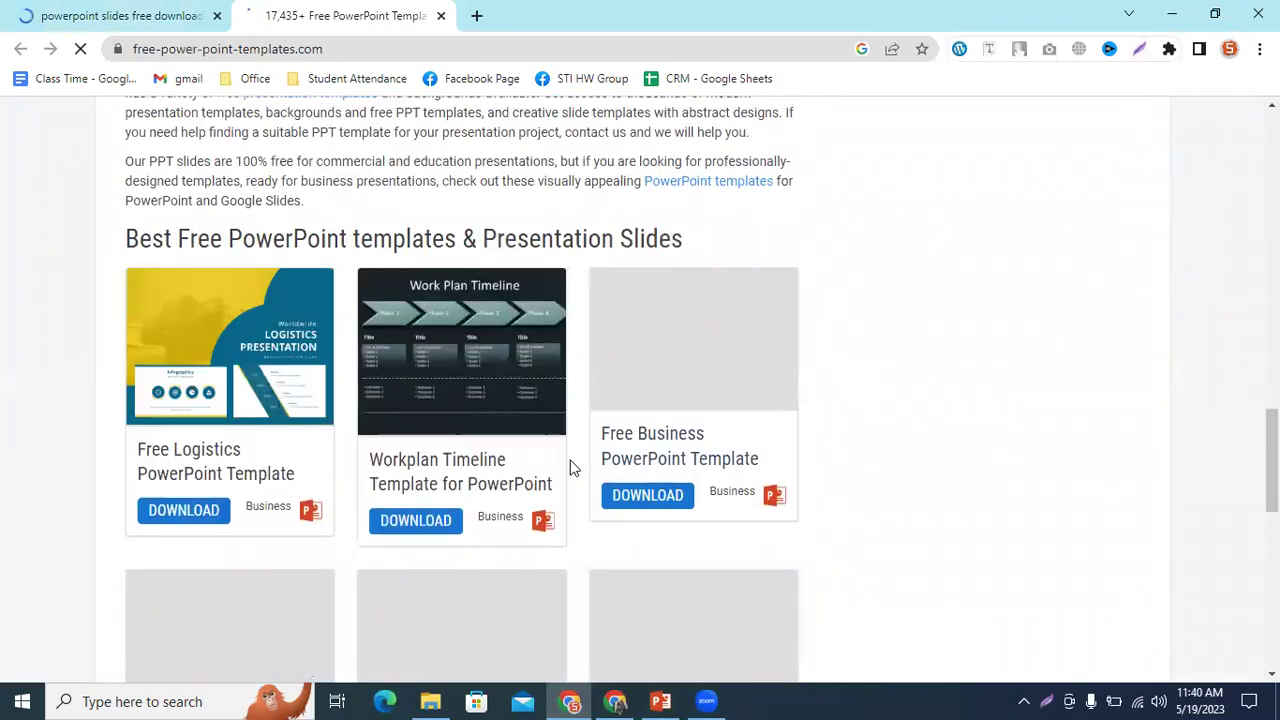
Open the Workplan Timeline template page and scroll to its download link.
{"action": "left_click", "coordinate": [421, 528]}
{"action": "scroll", "coordinate": [846, 506], "scroll_direction": "down", "scroll_amount": 3}
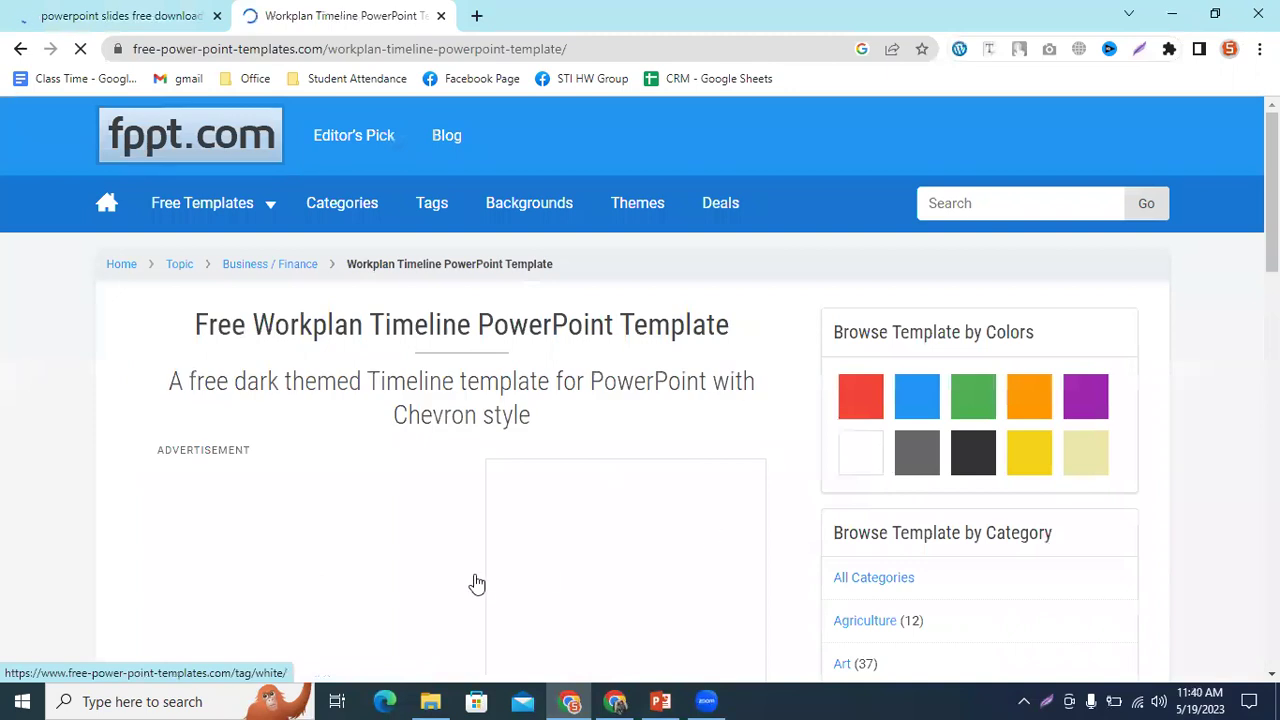
{"action": "scroll", "coordinate": [477, 584], "scroll_direction": "down", "scroll_amount": 3}
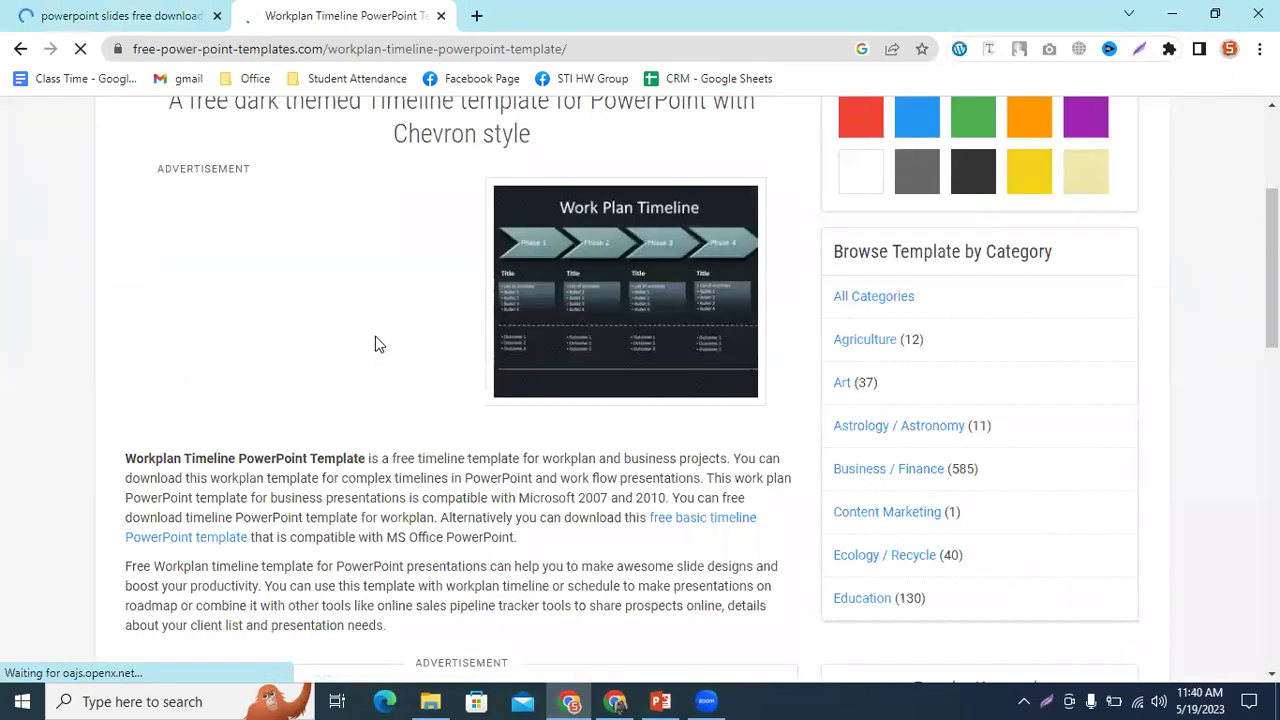
{"action": "scroll", "coordinate": [480, 580], "scroll_direction": "down", "scroll_amount": 3}
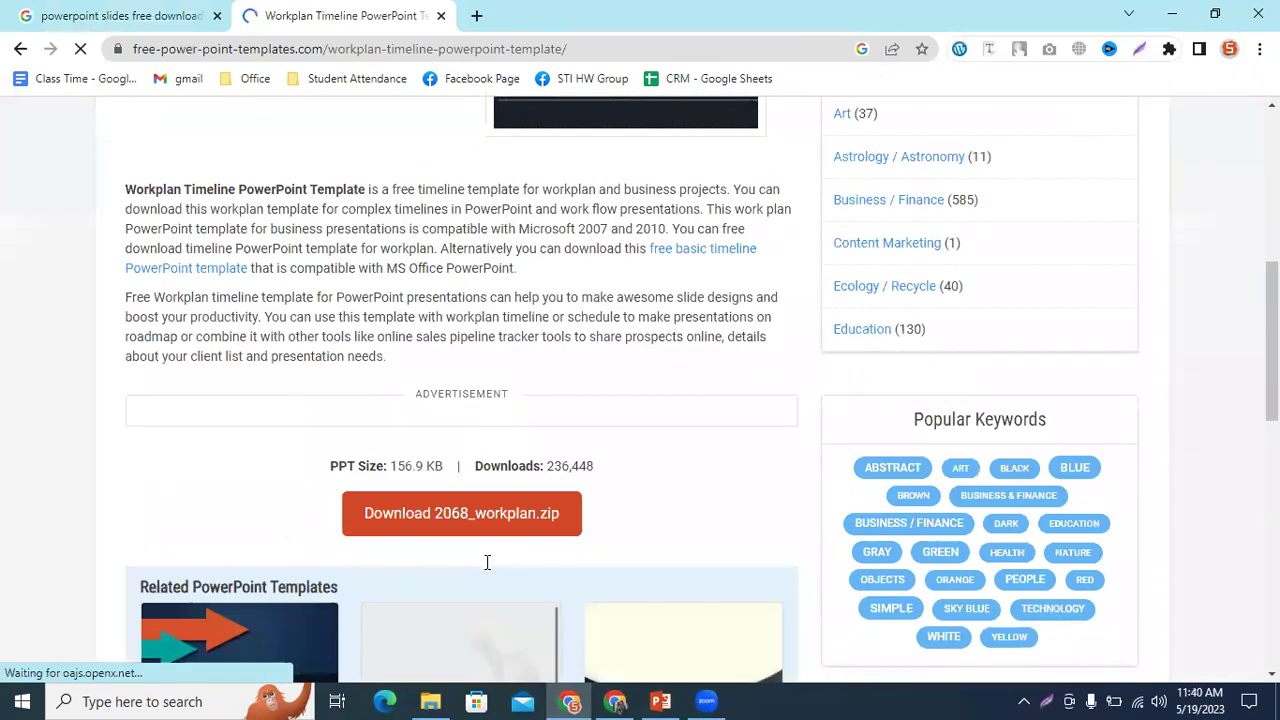
{"action": "scroll", "coordinate": [486, 570], "scroll_direction": "down", "scroll_amount": 2}
{"action": "scroll", "coordinate": [495, 400], "scroll_direction": "down", "scroll_amount": 1}
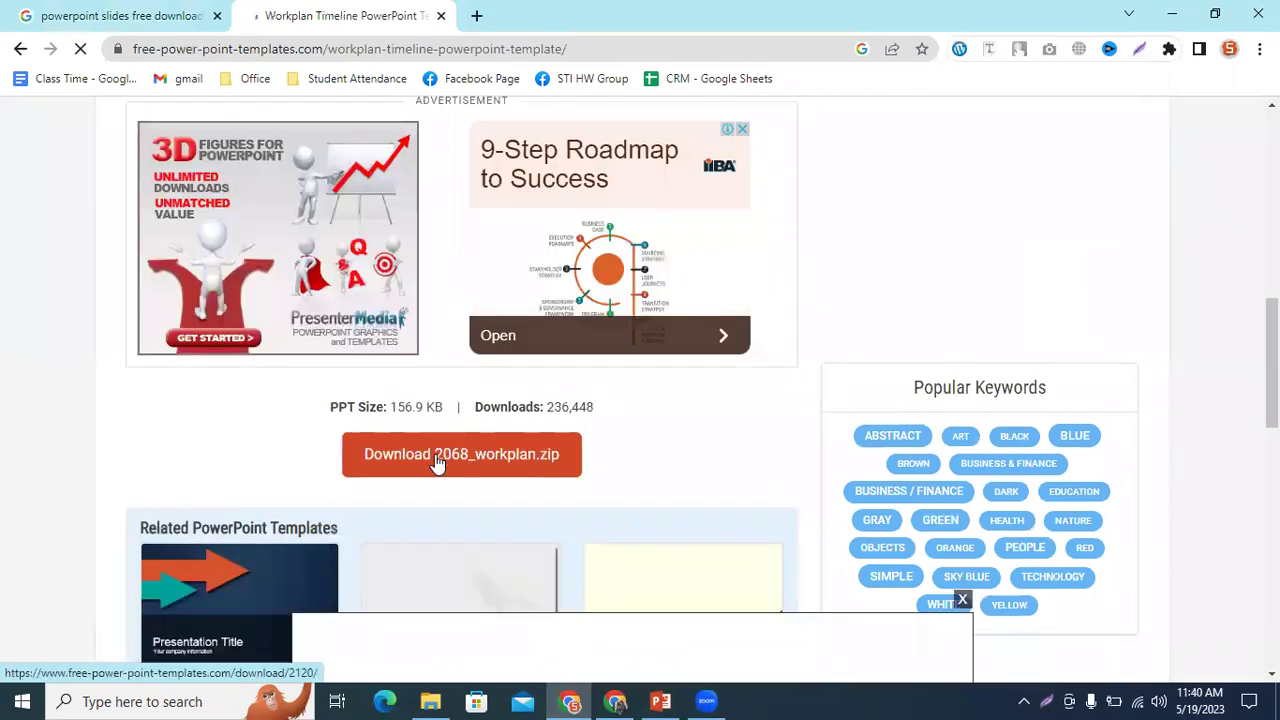
Download 2068_workplan.zip, dismissing the video ad prompt and continuing to the sign-in page.
{"action": "left_click", "coordinate": [431, 458]}
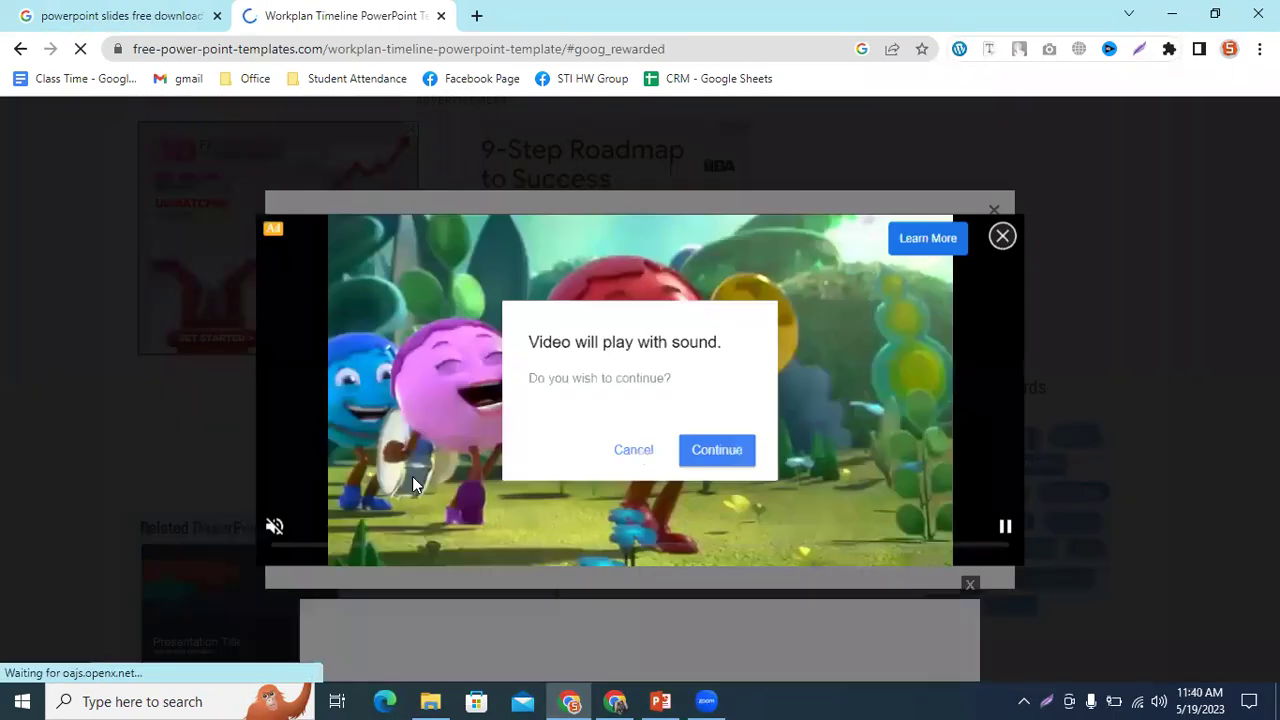
{"action": "left_click", "coordinate": [634, 450]}
{"action": "left_click", "coordinate": [994, 208]}
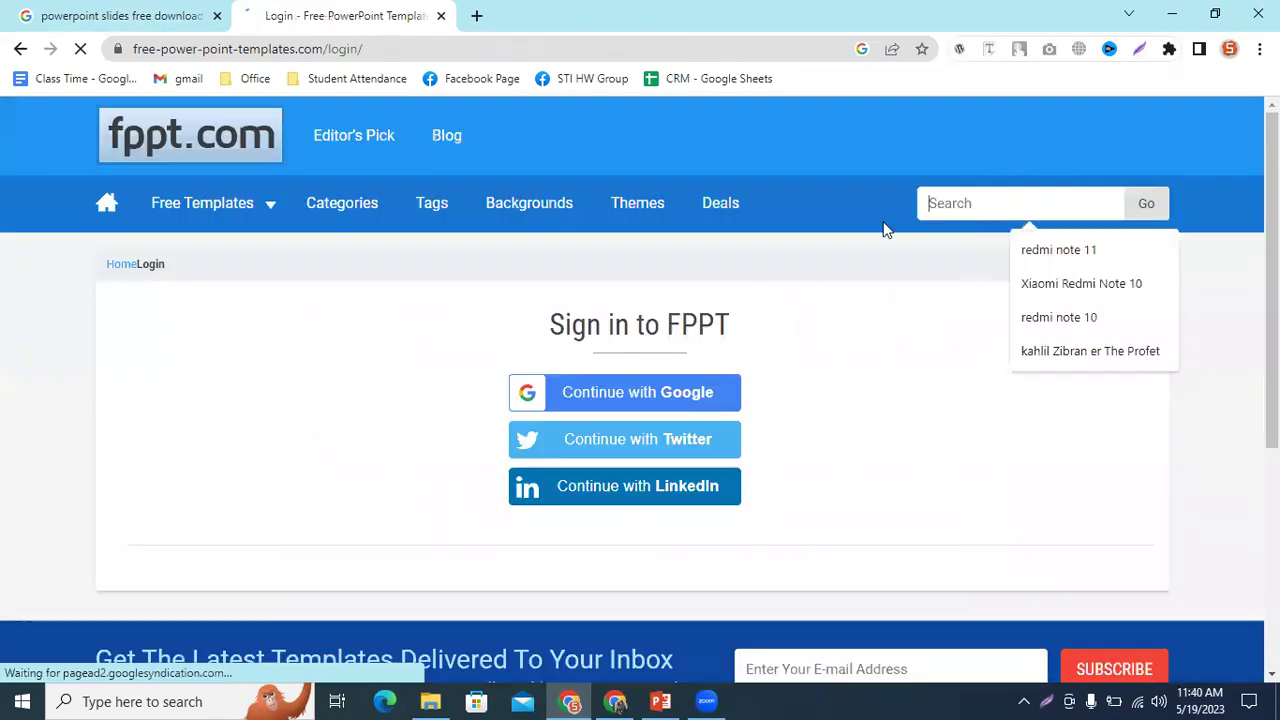
{"action": "scroll", "coordinate": [617, 548], "scroll_direction": "down", "scroll_amount": 4}
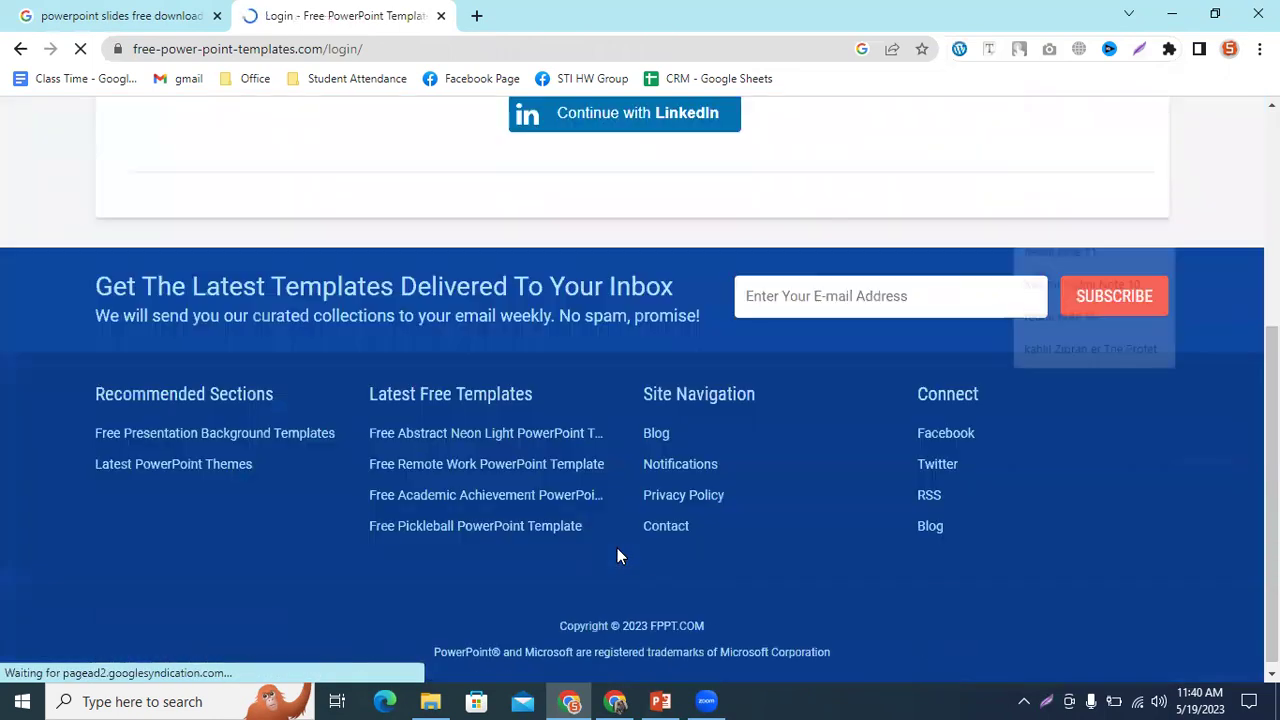
{"action": "scroll", "coordinate": [611, 557], "scroll_direction": "up", "scroll_amount": 4}
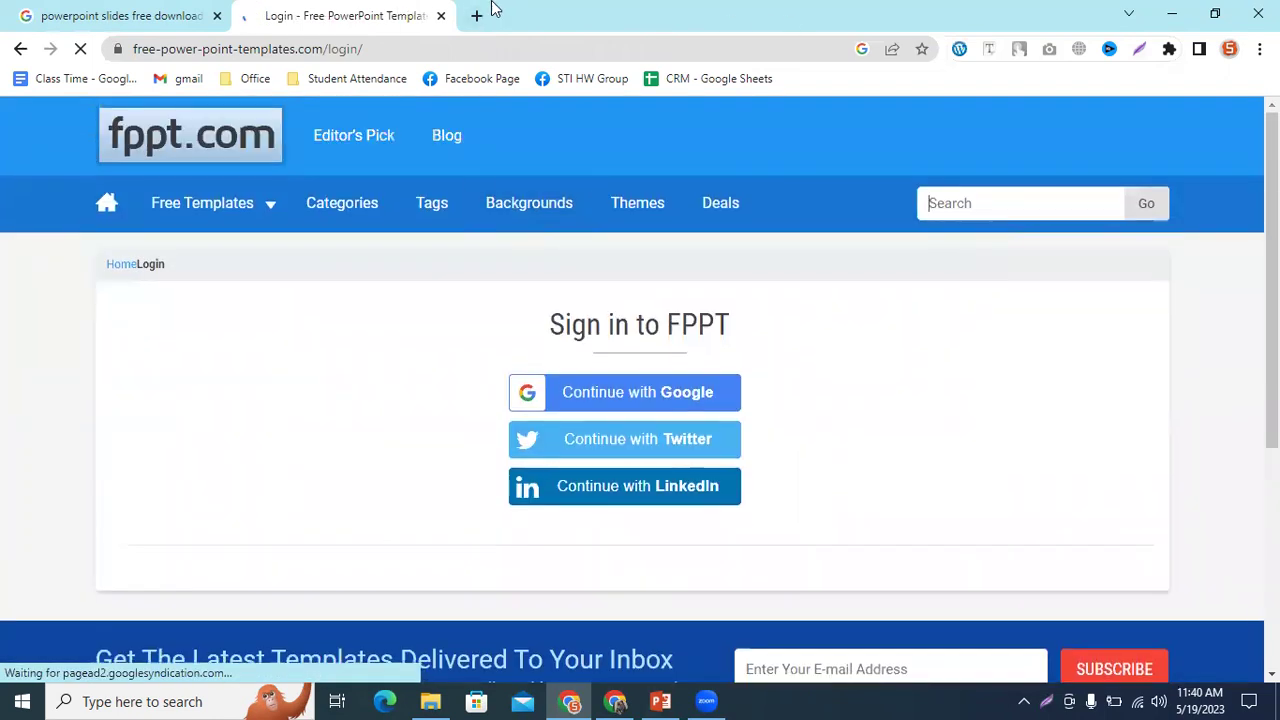
Open Google Drive from the Google apps launcher and close the extra blank tab.
{"action": "left_click", "coordinate": [480, 16]}
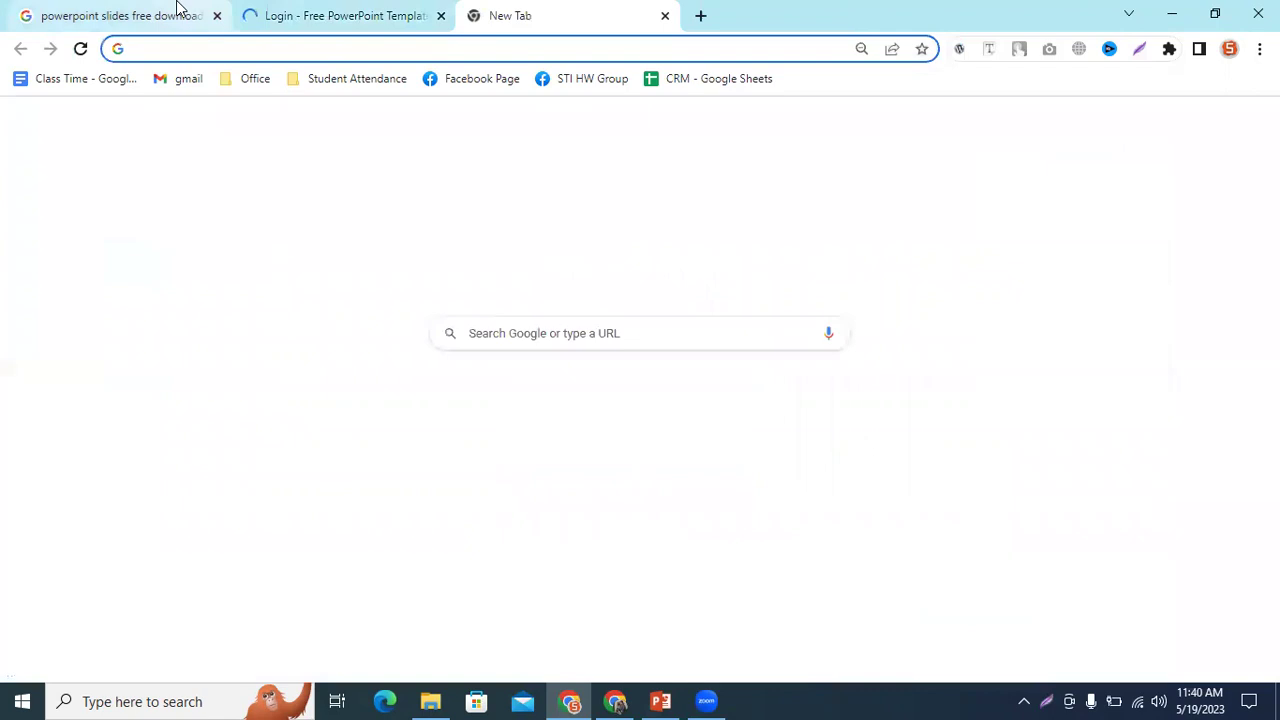
{"action": "left_click", "coordinate": [177, 14]}
{"action": "left_click", "coordinate": [1199, 145]}
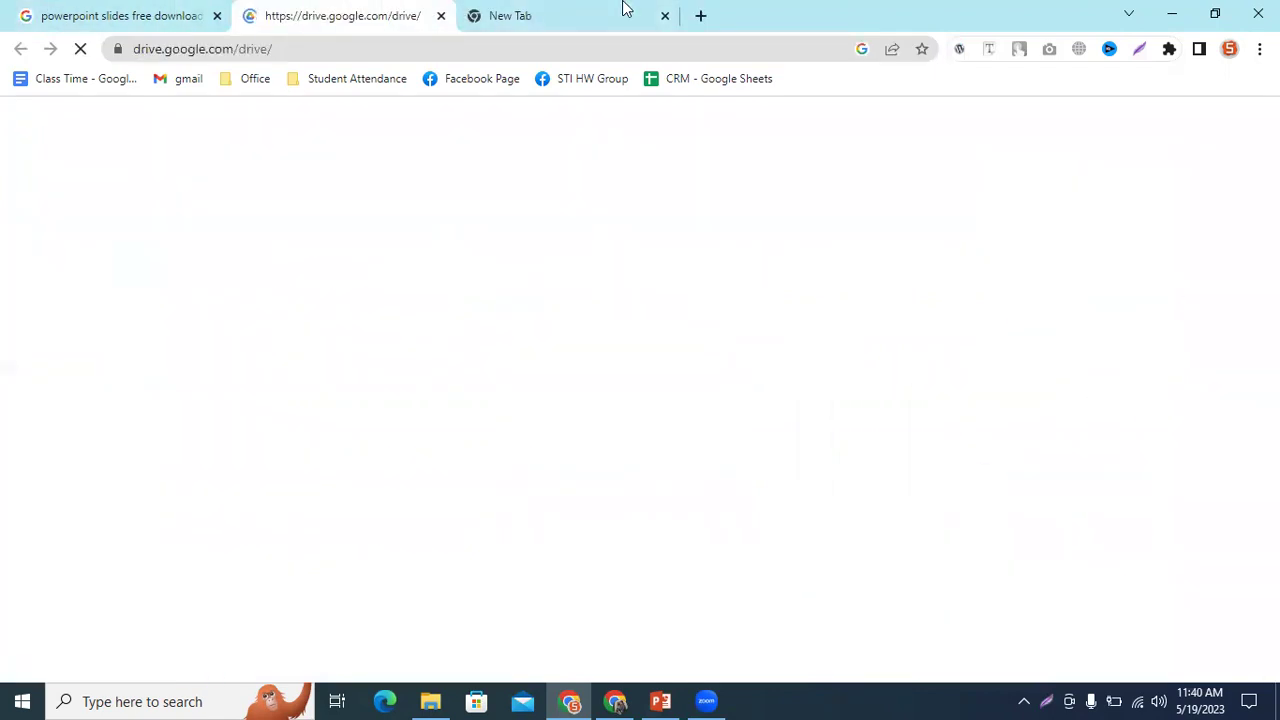
{"action": "left_click", "coordinate": [665, 15]}
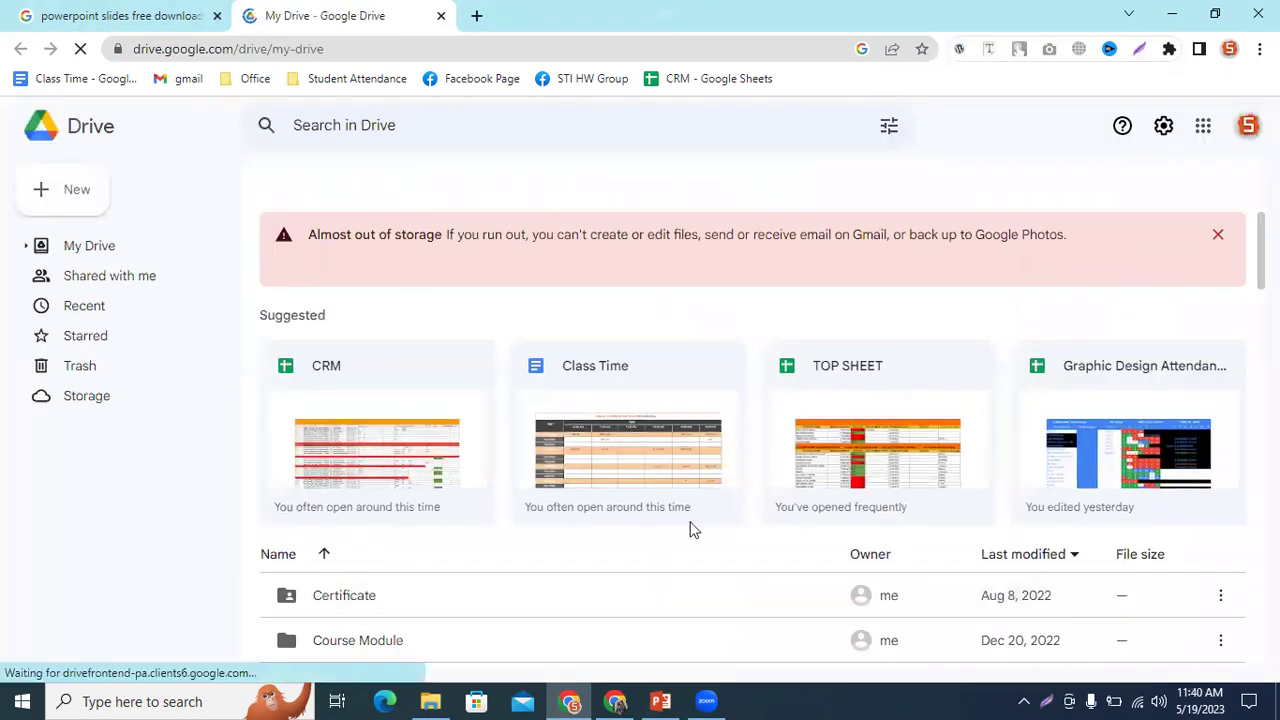
Scroll My Drive and open the Course Module folder.
{"action": "scroll", "coordinate": [349, 343], "scroll_direction": "down", "scroll_amount": 2}
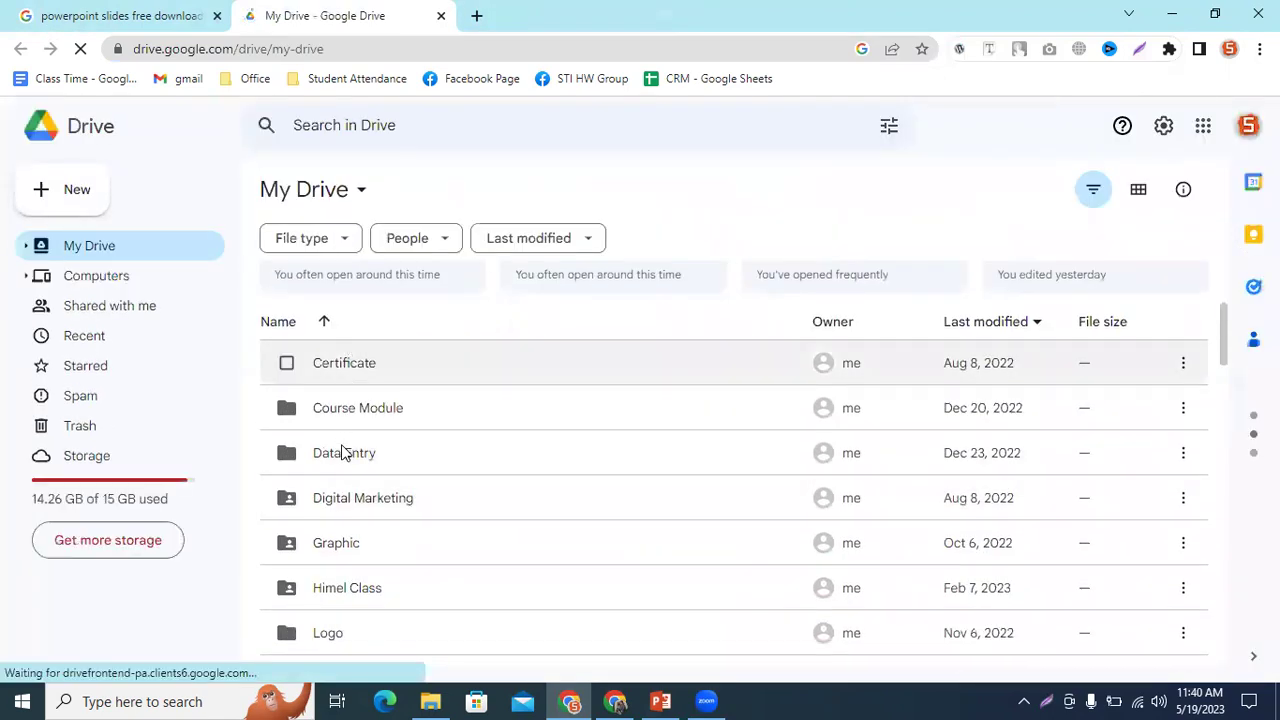
{"action": "left_click", "coordinate": [382, 411]}
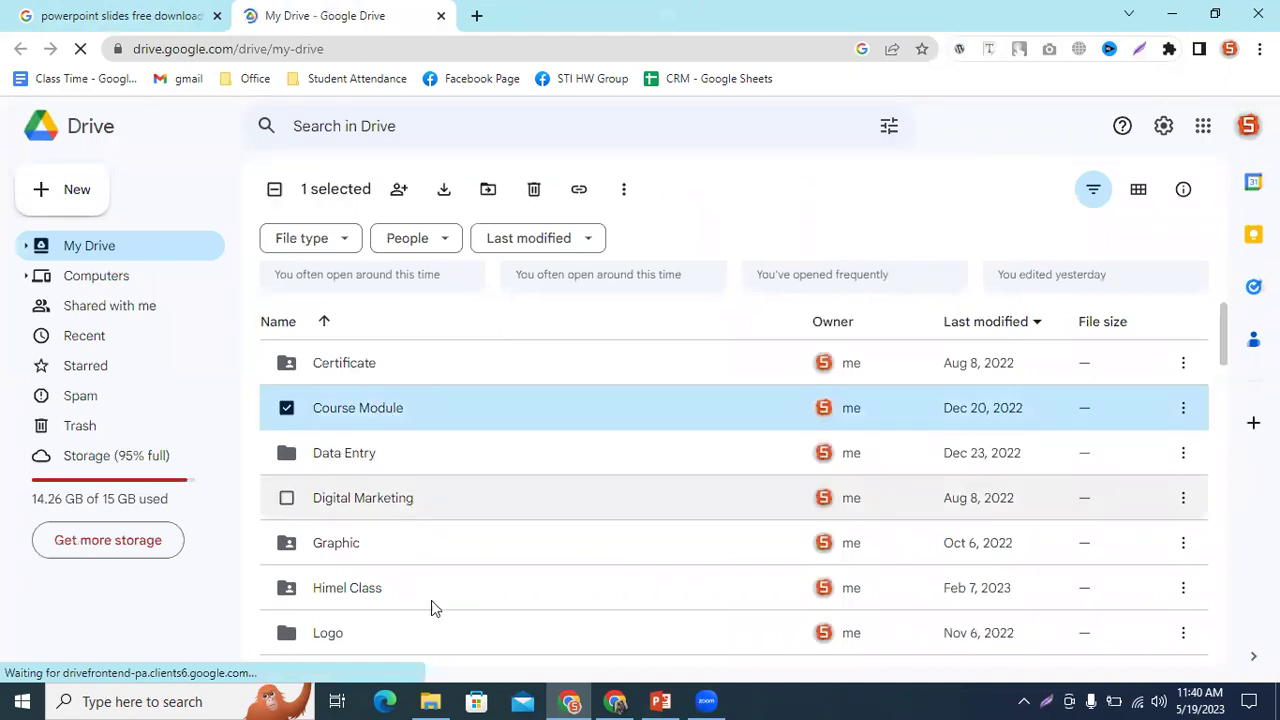
{"action": "scroll", "coordinate": [431, 606], "scroll_direction": "down", "scroll_amount": 2}
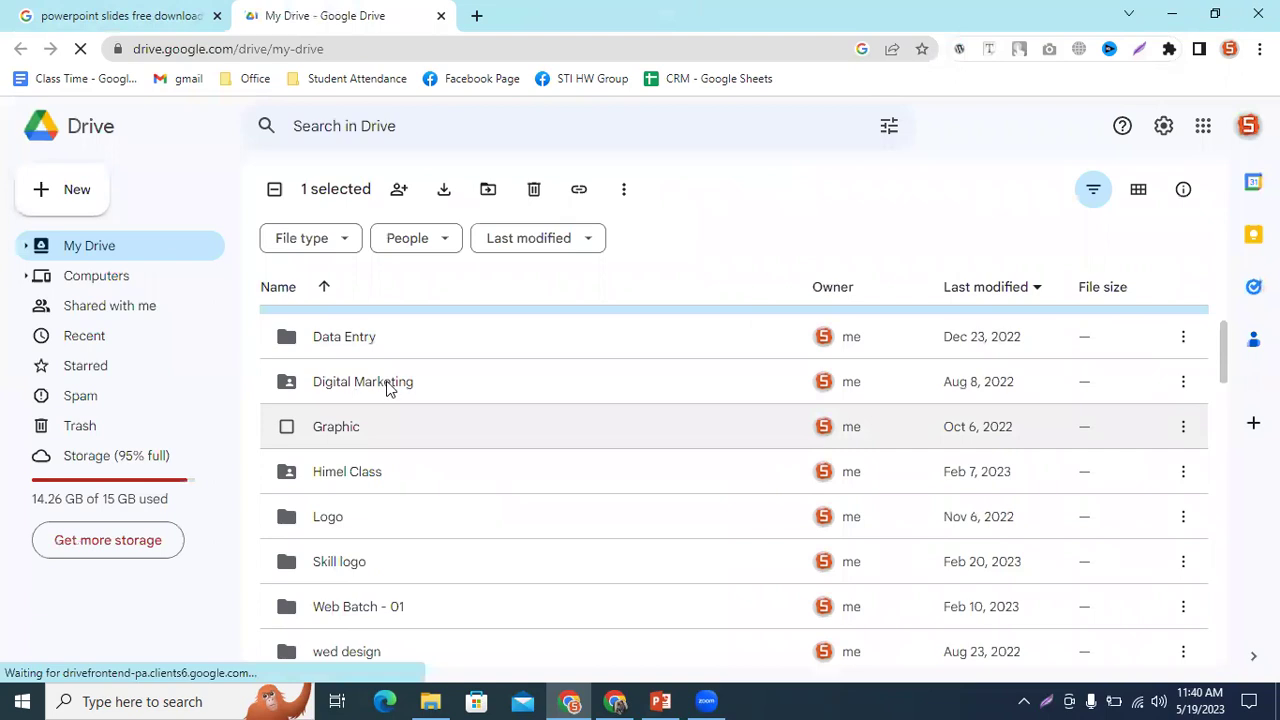
{"action": "scroll", "coordinate": [390, 389], "scroll_direction": "down", "scroll_amount": 3}
{"action": "scroll", "coordinate": [375, 438], "scroll_direction": "up", "scroll_amount": 5}
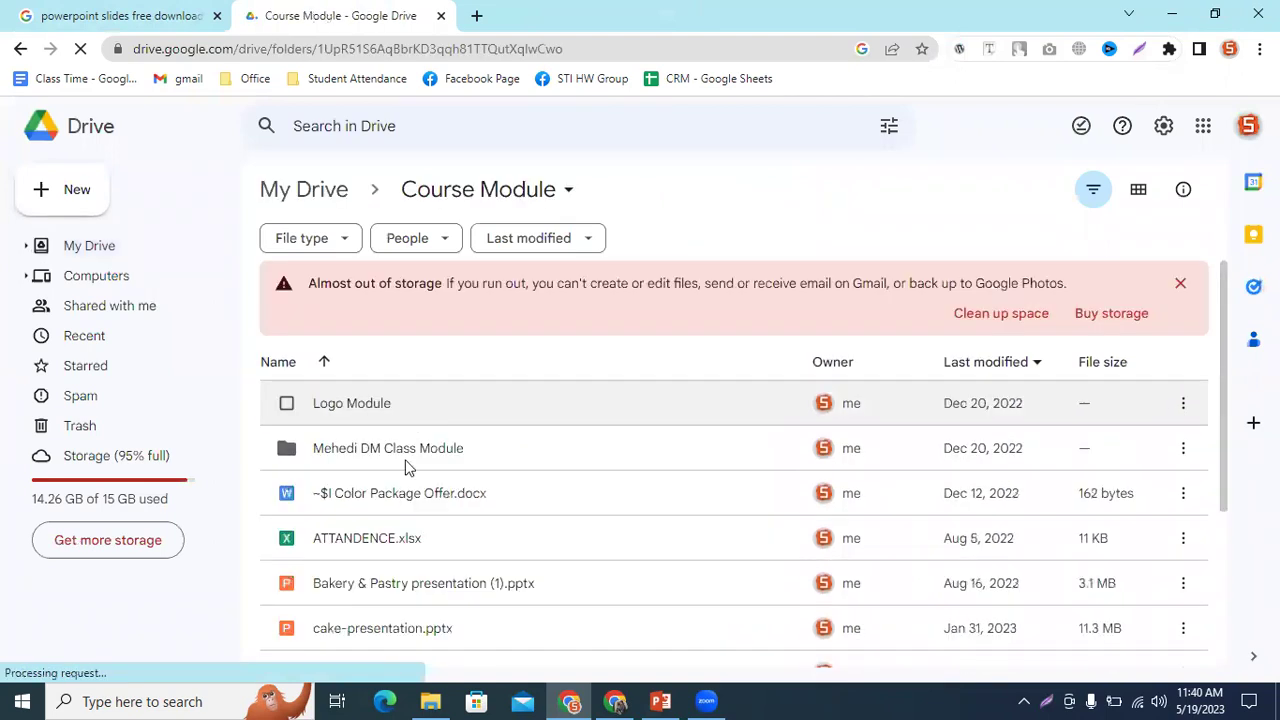
Download Bakery & Pastry presentation (1).pptx from its right-click menu and save it to Downloads.
{"action": "left_click", "coordinate": [408, 412]}
{"action": "mouse_move", "coordinate": [423, 583]}
{"action": "scroll", "coordinate": [461, 403], "scroll_direction": "down", "scroll_amount": 2}
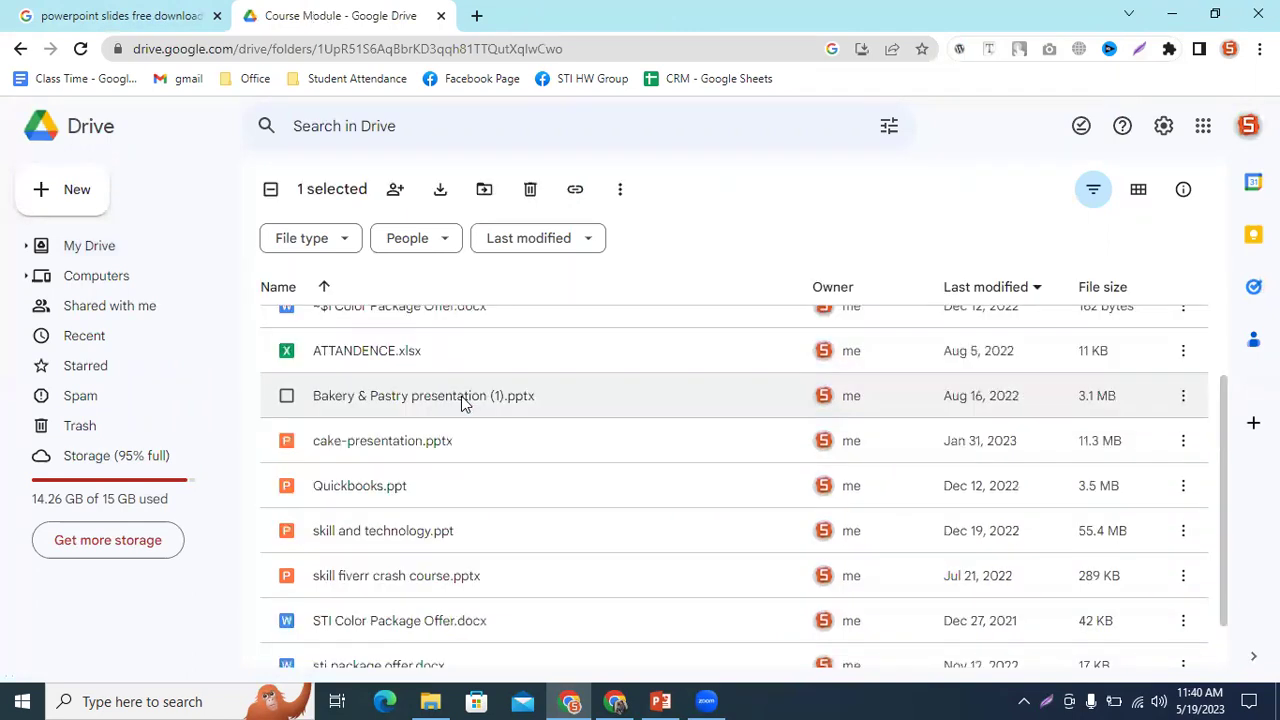
{"action": "left_click", "coordinate": [1120, 415]}
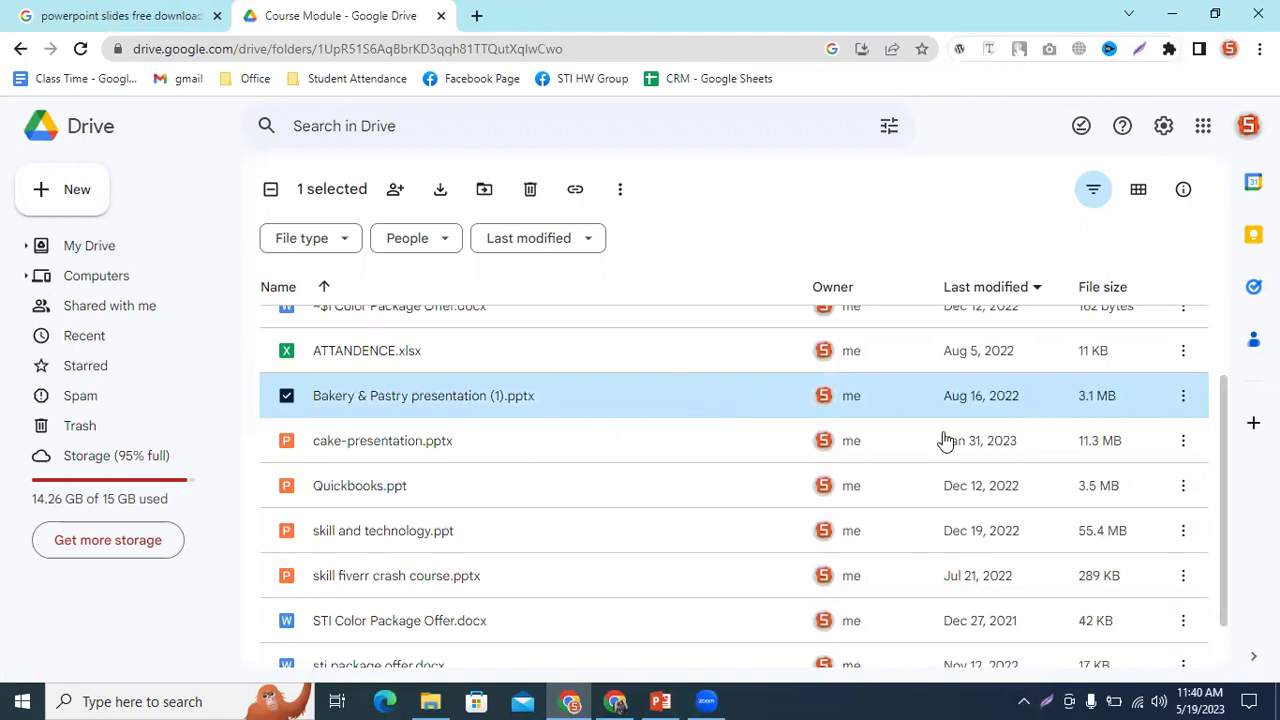
{"action": "right_click", "coordinate": [947, 400]}
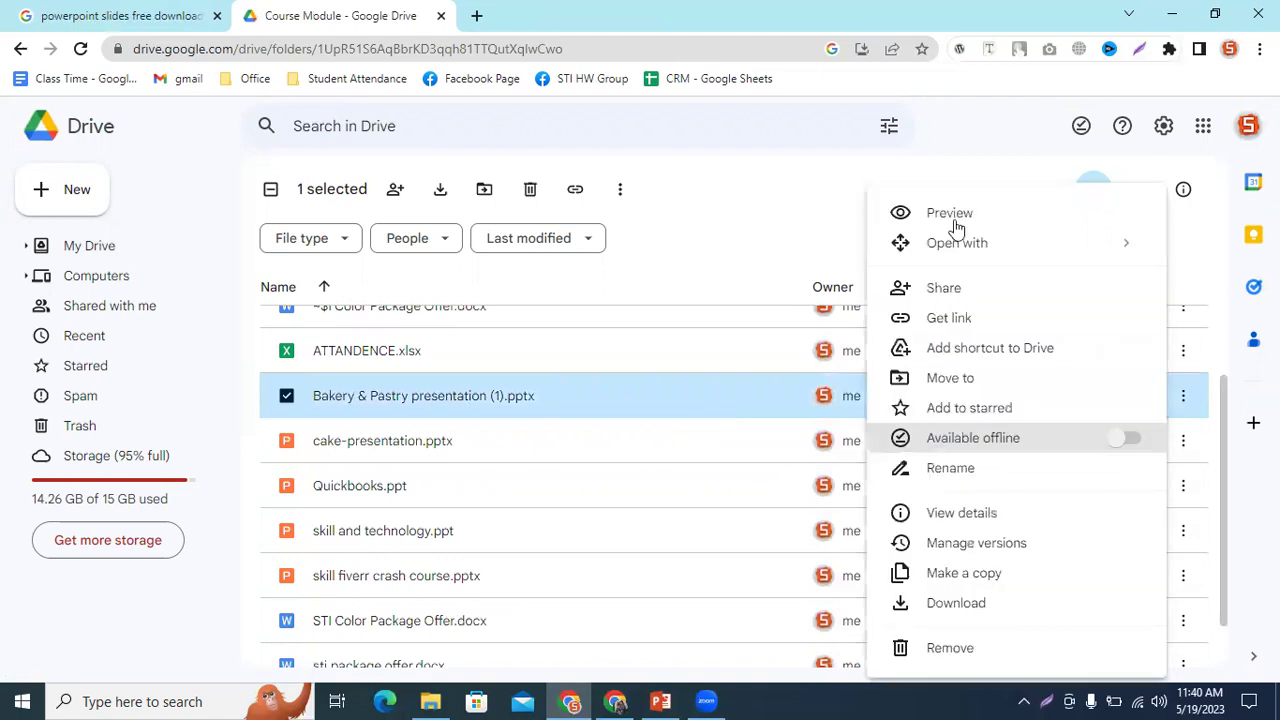
{"action": "left_click", "coordinate": [960, 604]}
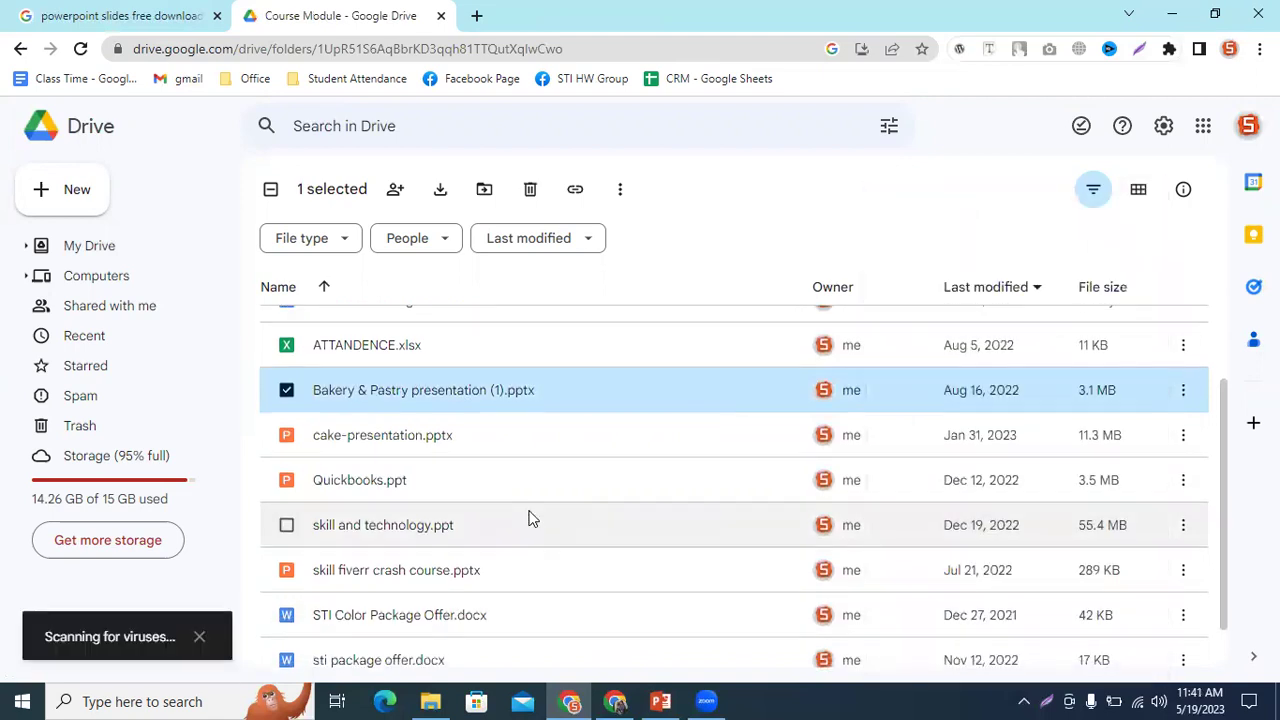
{"action": "scroll", "coordinate": [530, 518], "scroll_direction": "down", "scroll_amount": 1}
{"action": "scroll", "coordinate": [530, 518], "scroll_direction": "up", "scroll_amount": 3}
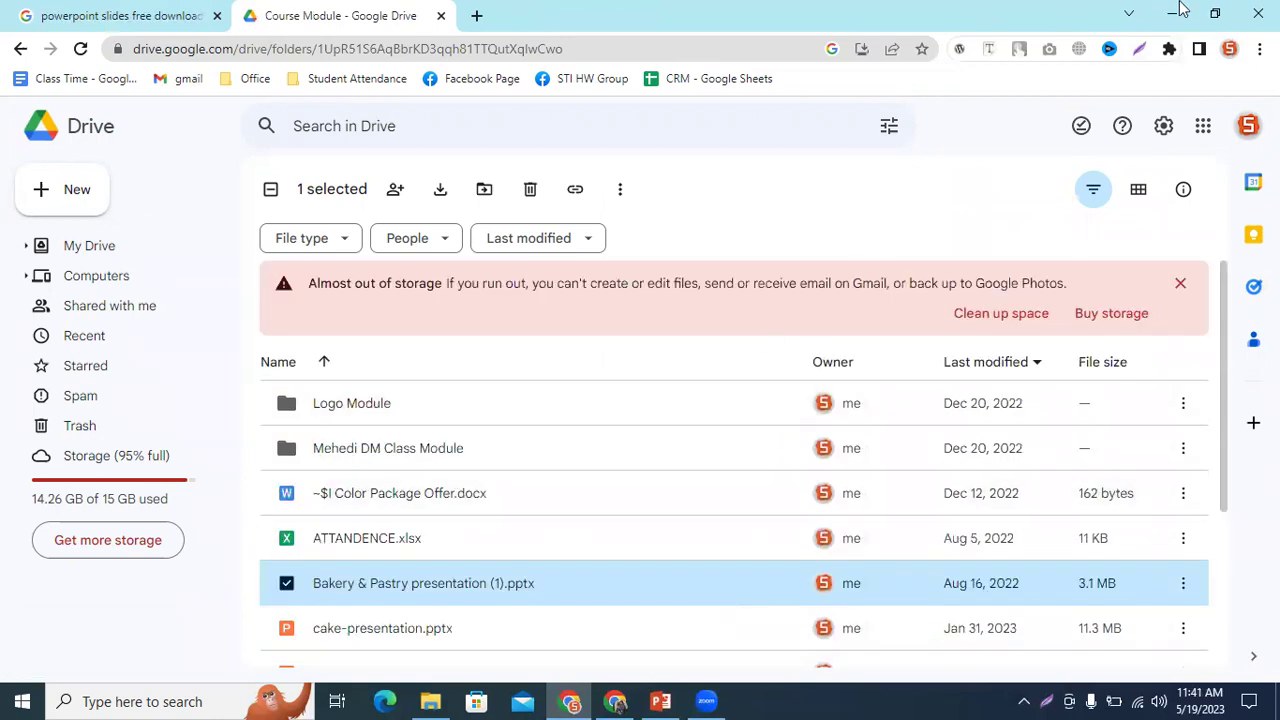
{"action": "left_click", "coordinate": [1115, 648]}
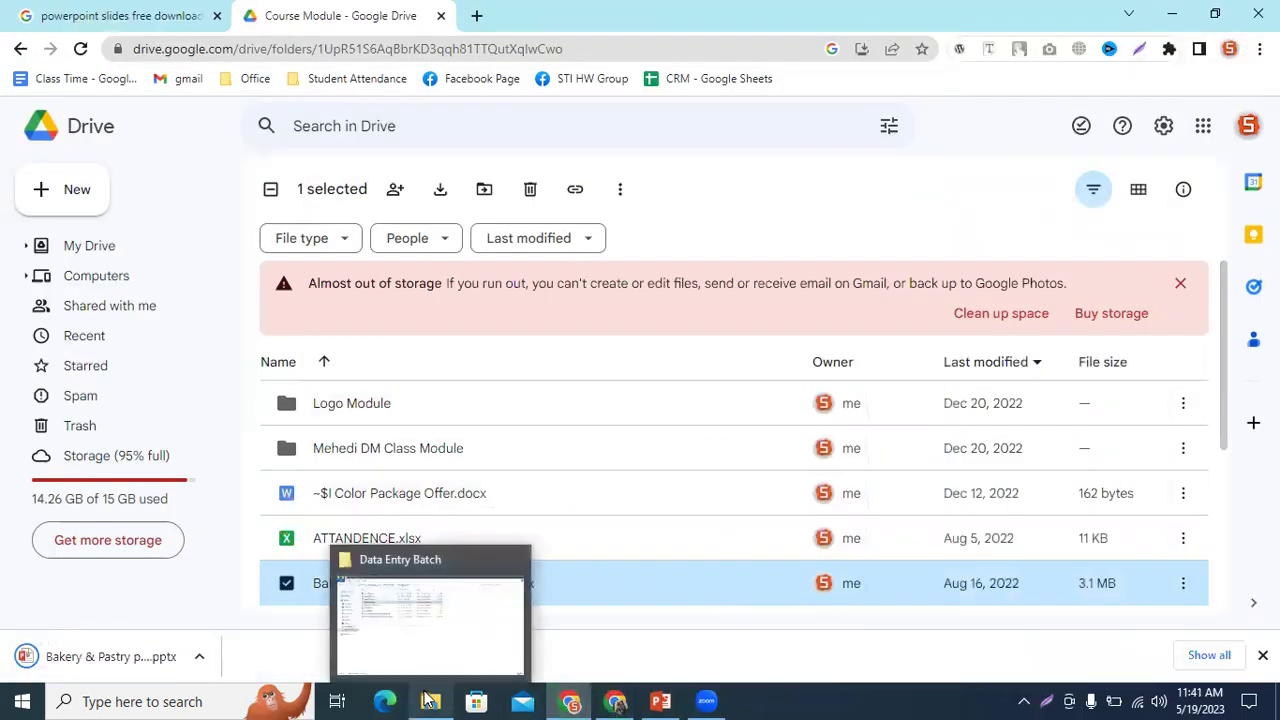
Open Bakery & Pastry presentation (1).pptx from the Downloads folder in File Explorer.
{"action": "left_click", "coordinate": [428, 700]}
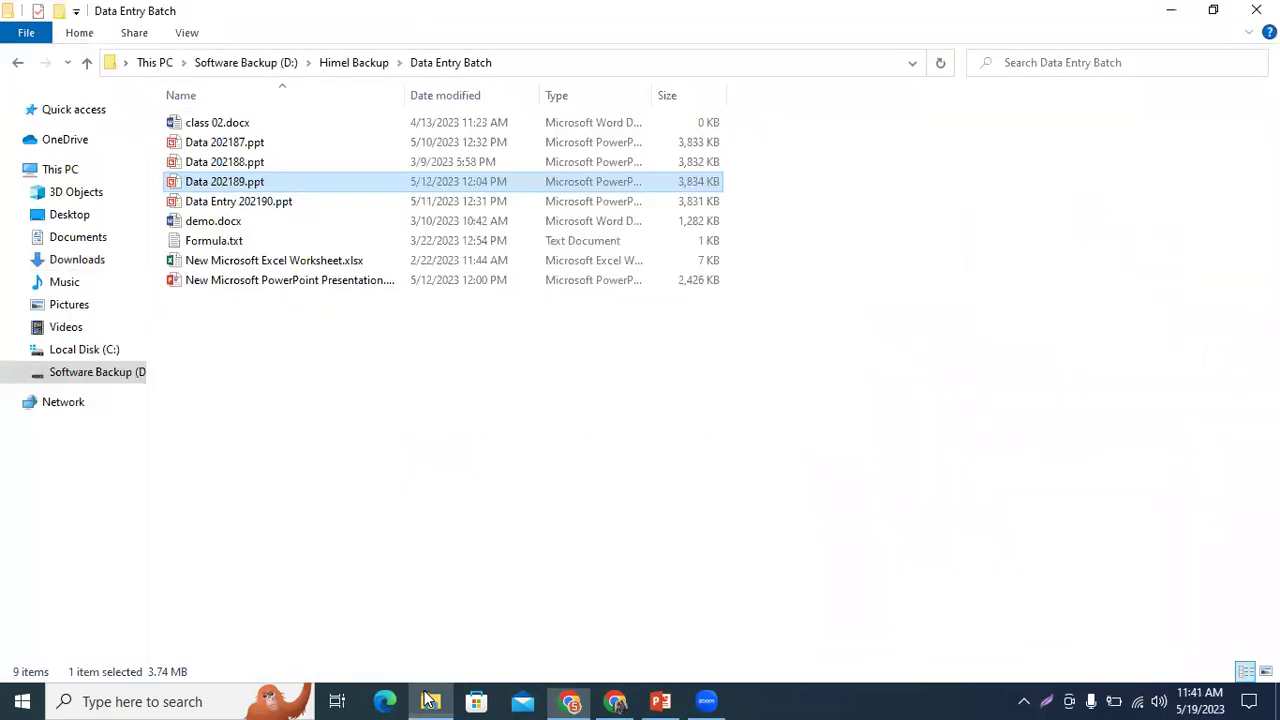
{"action": "left_click", "coordinate": [75, 260]}
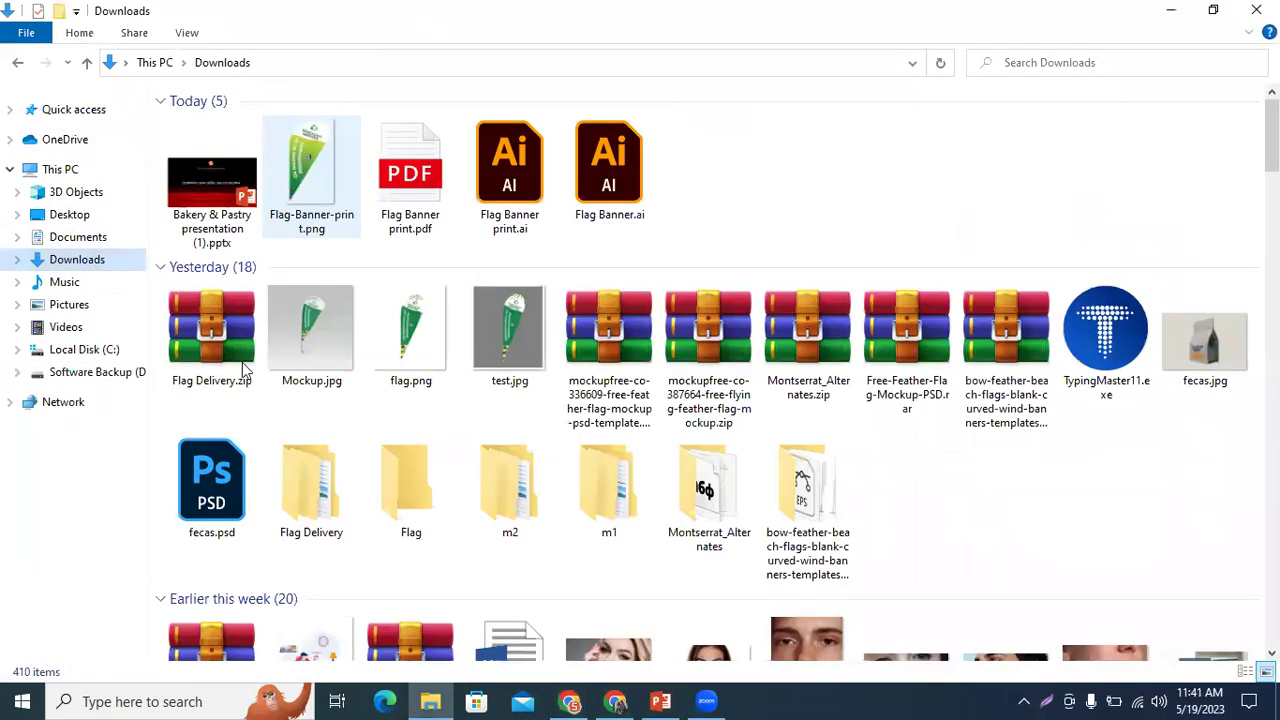
{"action": "left_click", "coordinate": [245, 235]}
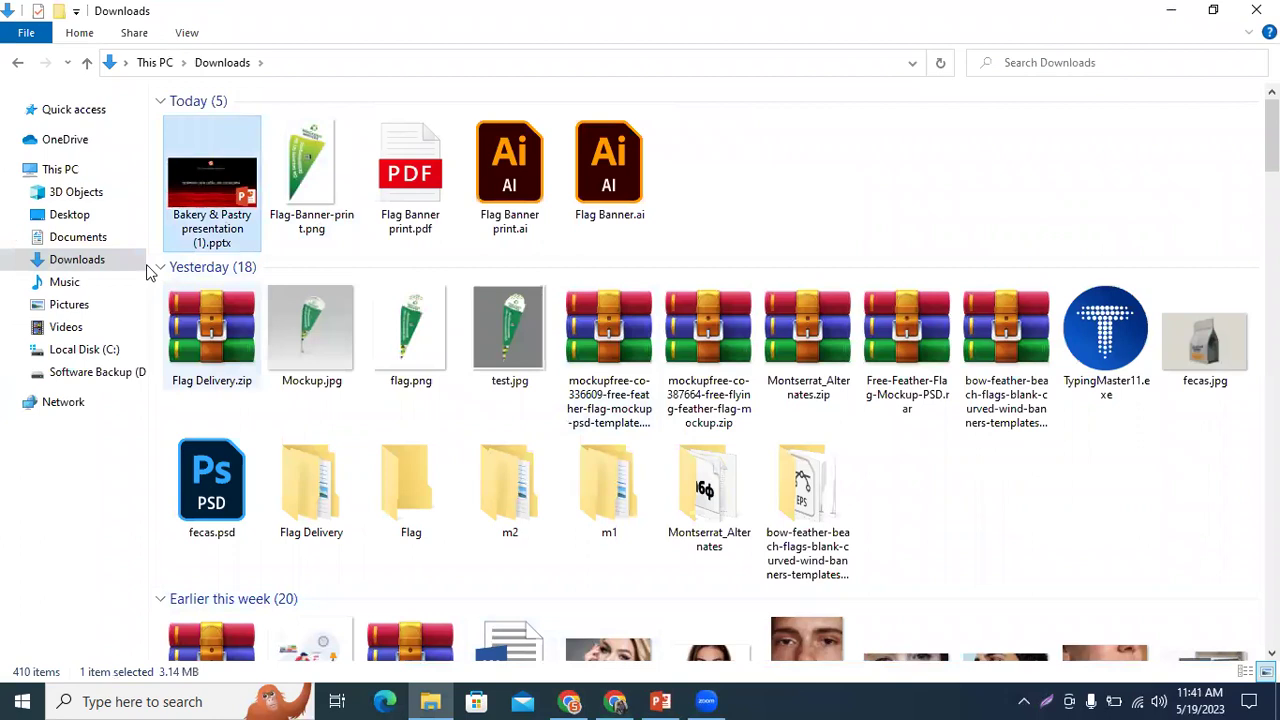
{"action": "mouse_move", "coordinate": [211, 185]}
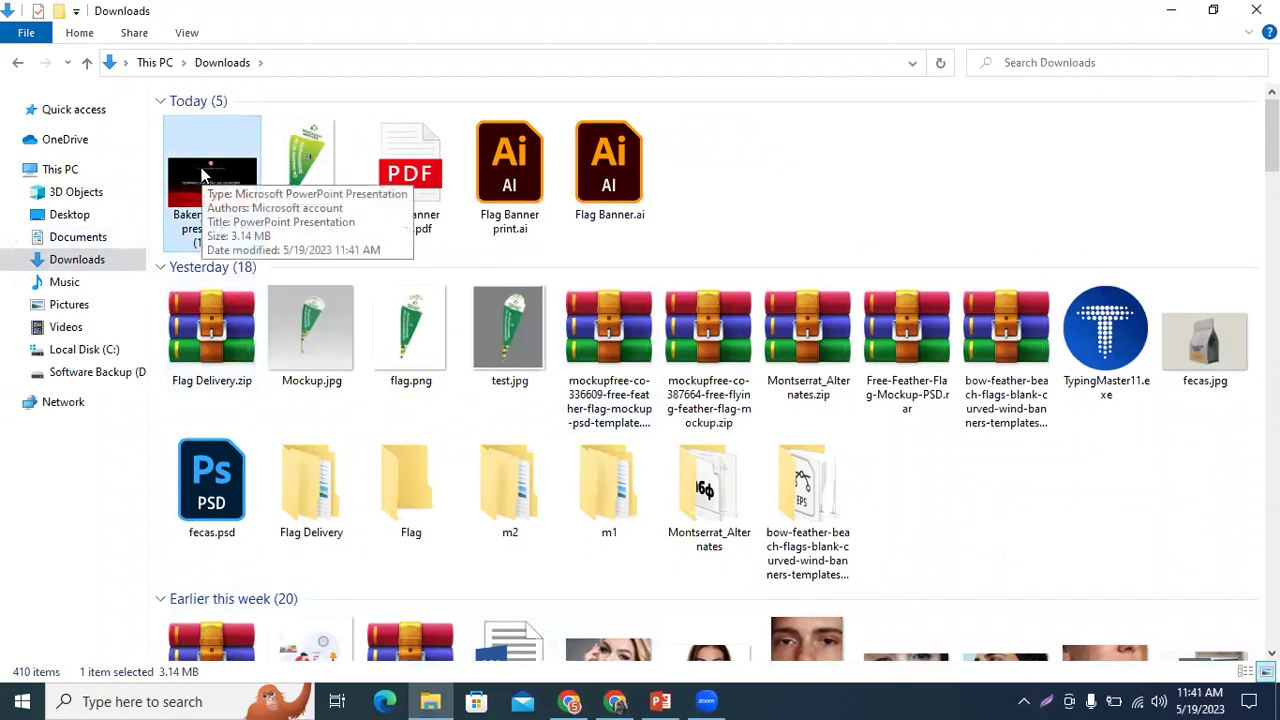
{"action": "double_click", "coordinate": [201, 175]}
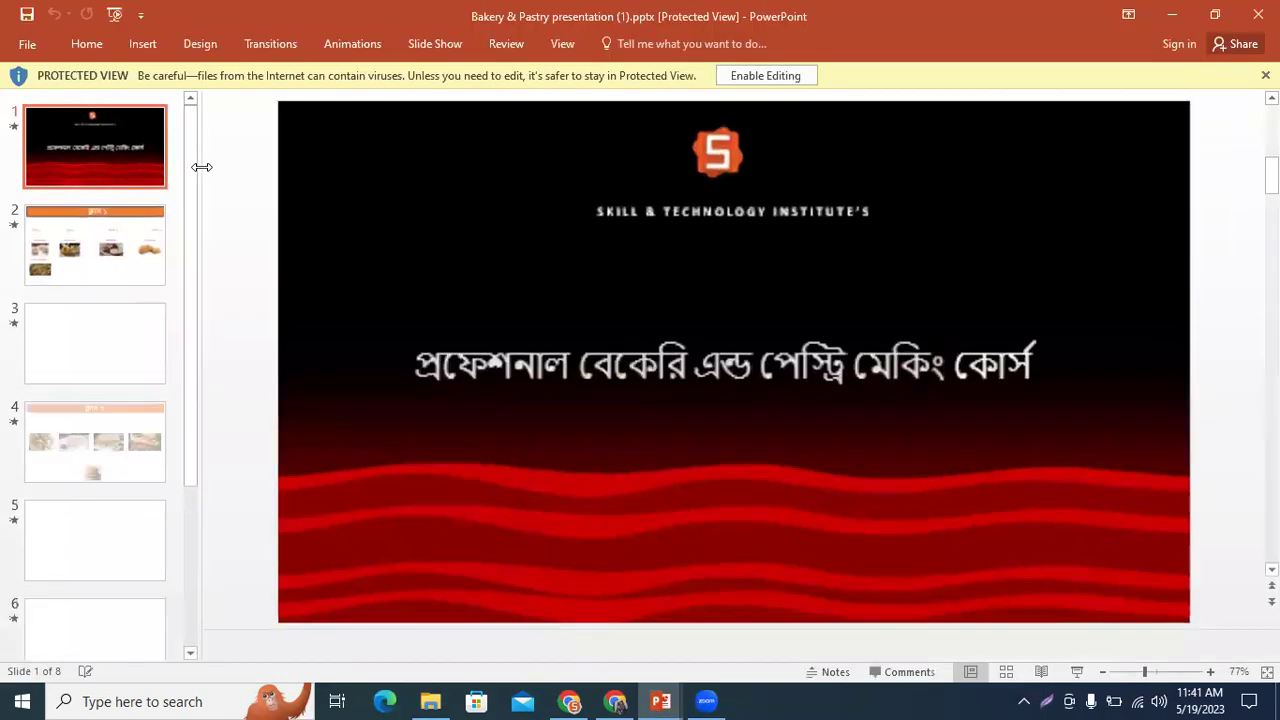
Enable editing on the downloaded Bakery & Pastry deck and select the title slide.
{"action": "left_click", "coordinate": [765, 75]}
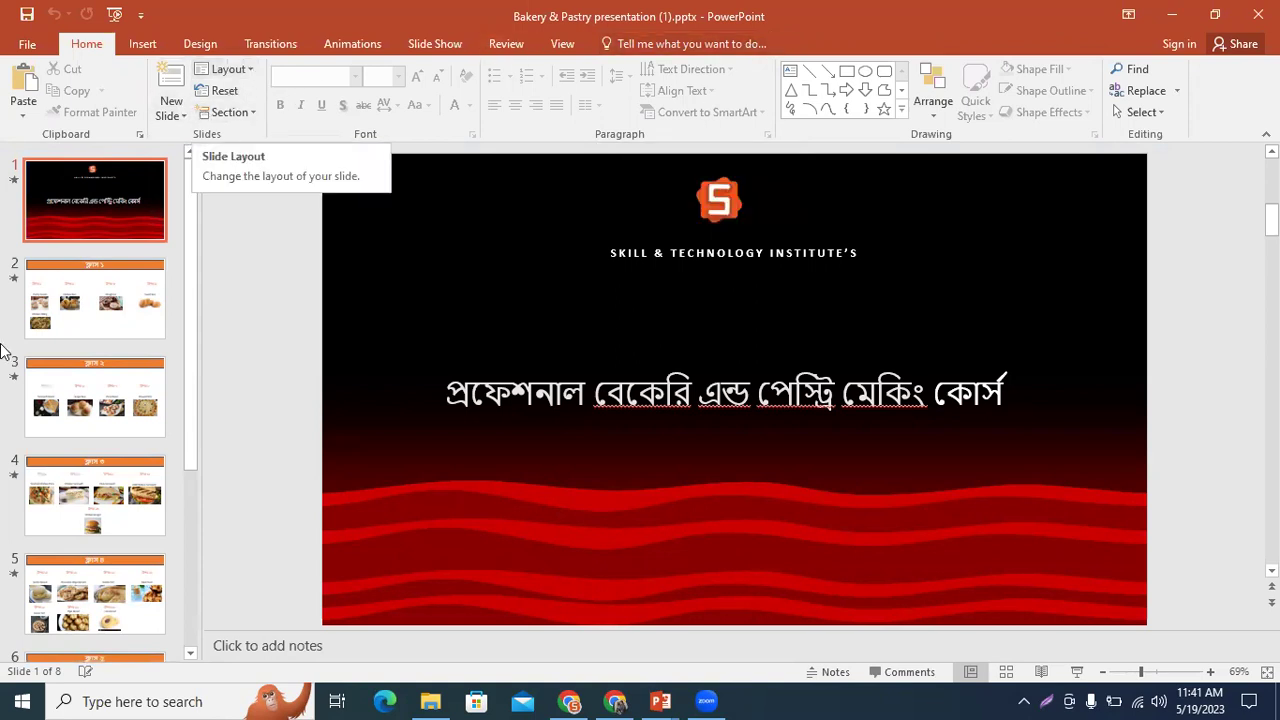
{"action": "left_click", "coordinate": [107, 214]}
{"action": "scroll", "coordinate": [100, 400], "scroll_direction": "down", "scroll_amount": 3}
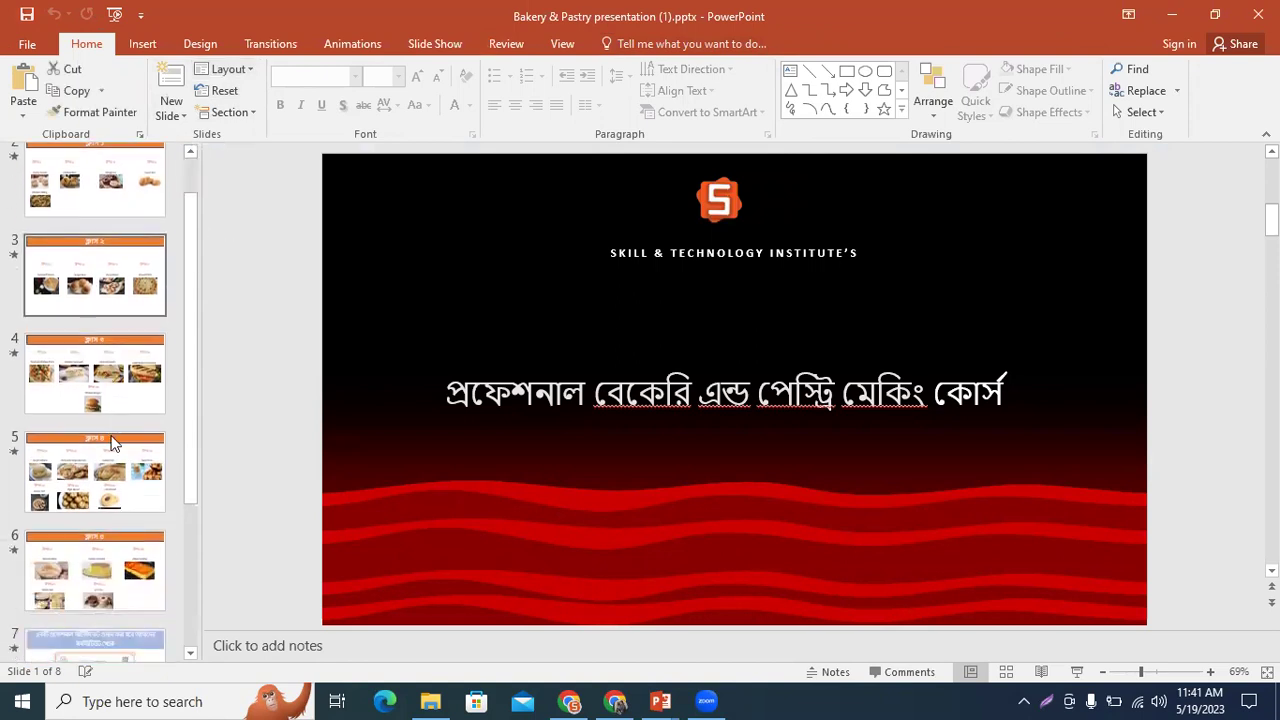
{"action": "scroll", "coordinate": [114, 452], "scroll_direction": "up", "scroll_amount": 3}
{"action": "scroll", "coordinate": [73, 270], "scroll_direction": "down", "scroll_amount": 3}
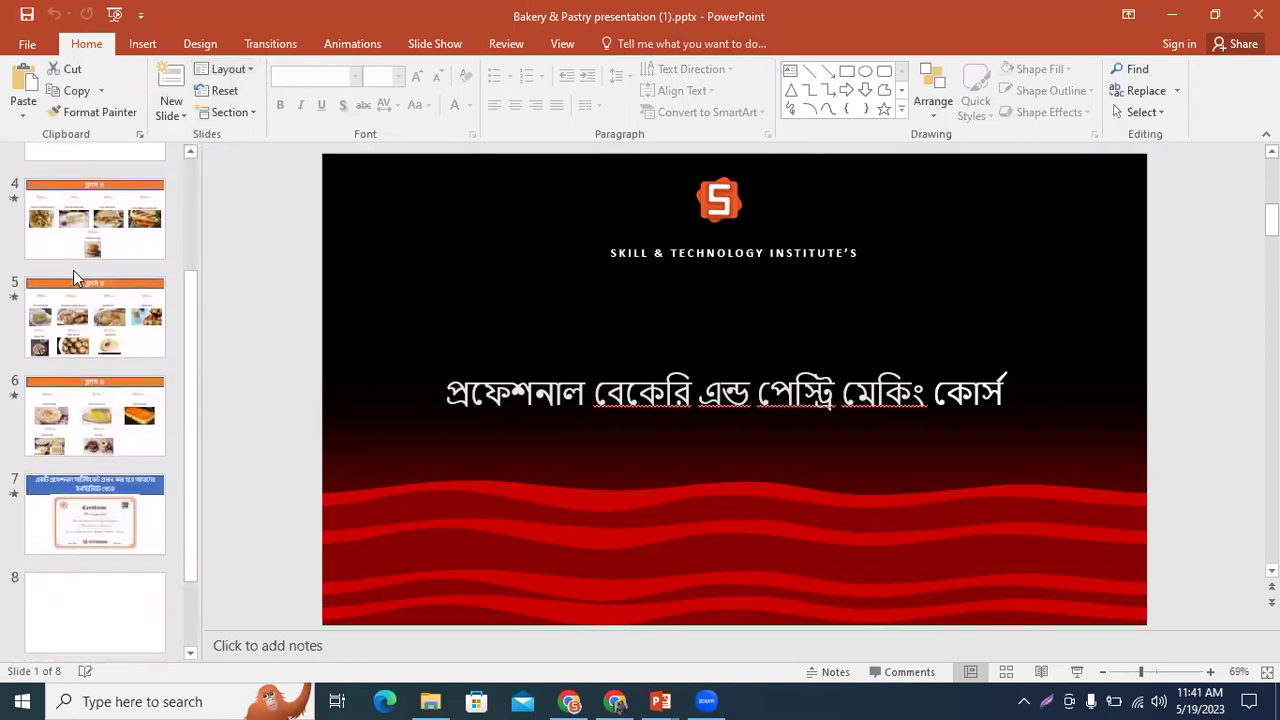
{"action": "scroll", "coordinate": [73, 270], "scroll_direction": "up", "scroll_amount": 4}
Browse slides 2–5, return to the title slide, and start the slide show.
{"action": "left_click", "coordinate": [107, 289]}
{"action": "left_click", "coordinate": [105, 371]}
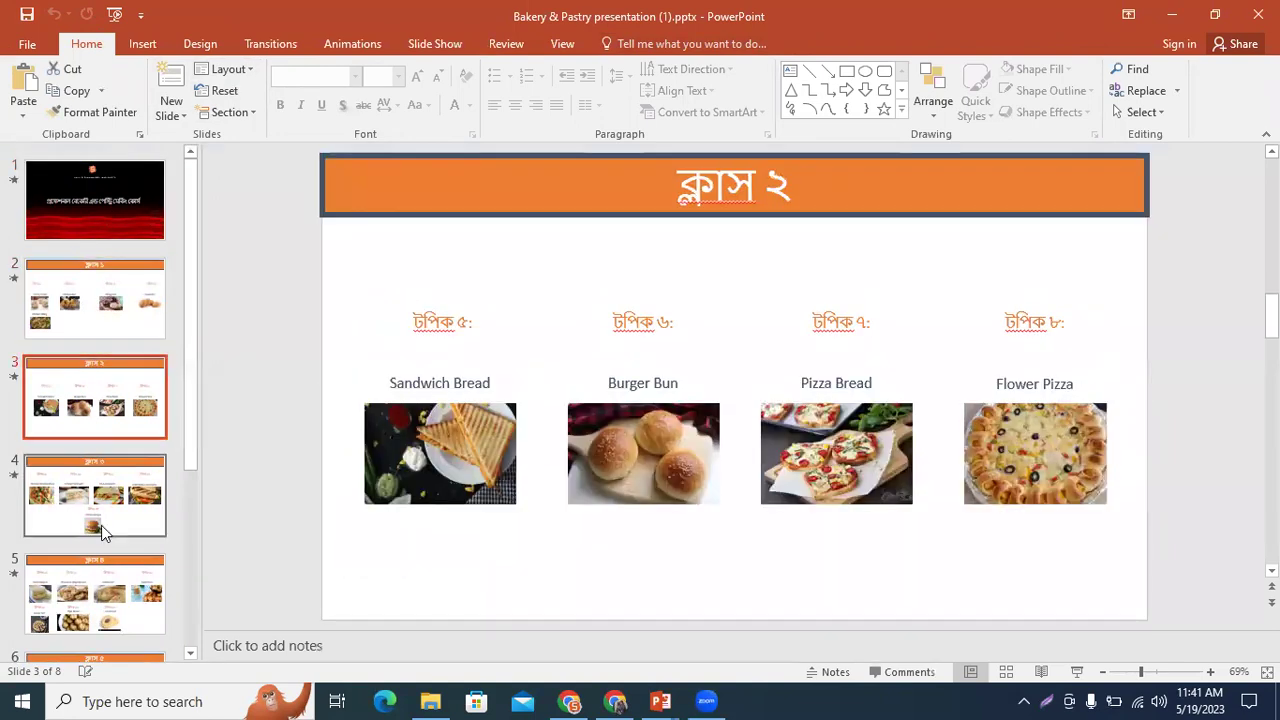
{"action": "left_click", "coordinate": [101, 525]}
{"action": "left_click", "coordinate": [100, 590]}
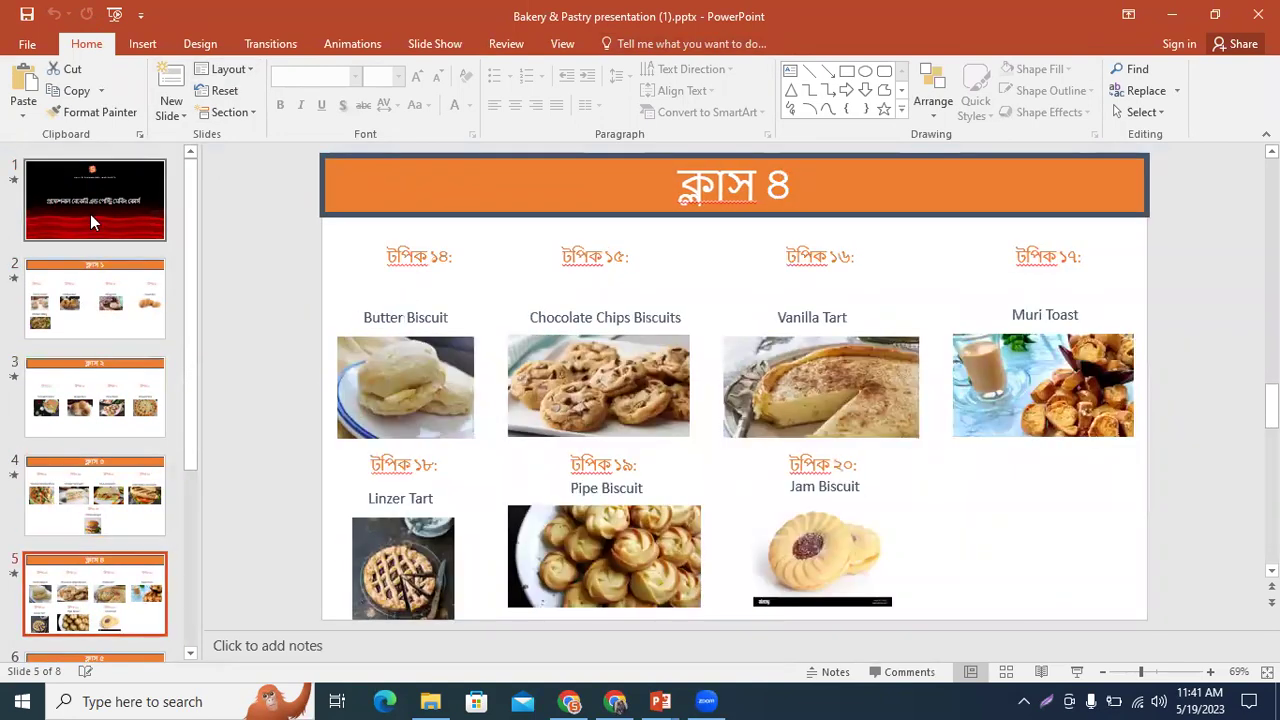
{"action": "left_click", "coordinate": [90, 216]}
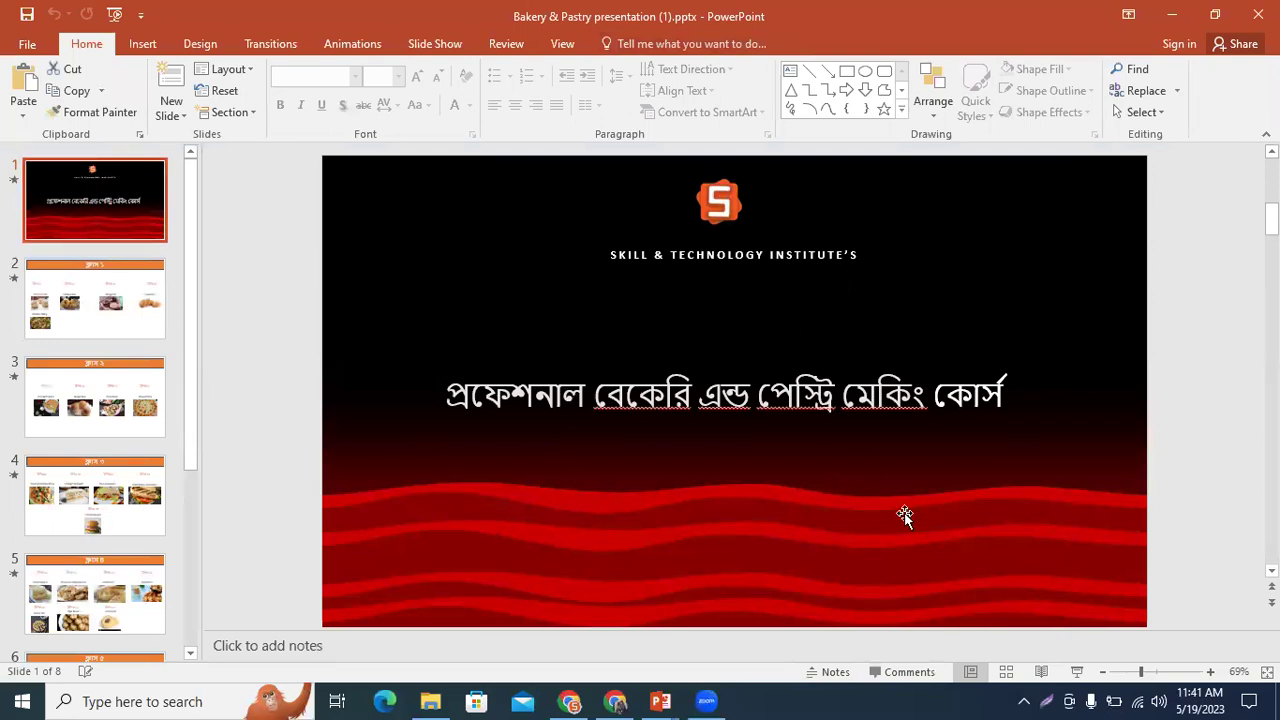
{"action": "left_click", "coordinate": [773, 497]}
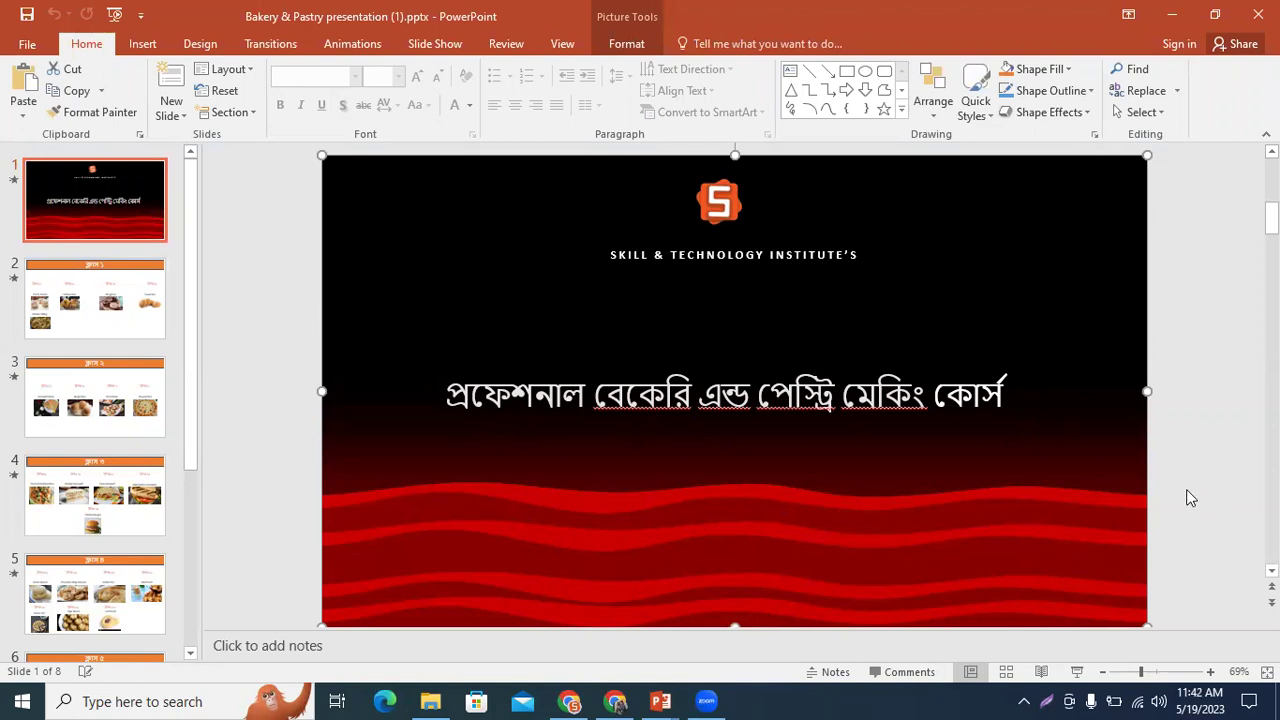
{"action": "left_click", "coordinate": [1076, 672]}
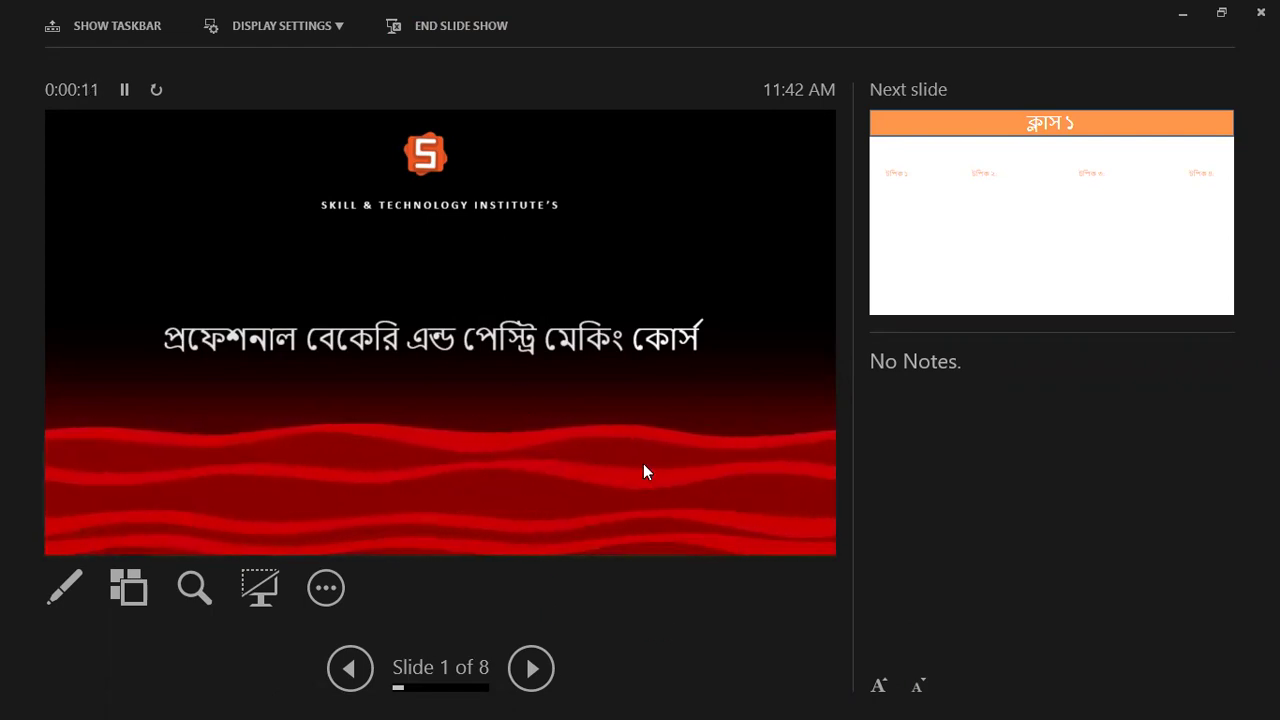
{"action": "right_click", "coordinate": [484, 352]}
{"action": "left_click", "coordinate": [549, 619]}
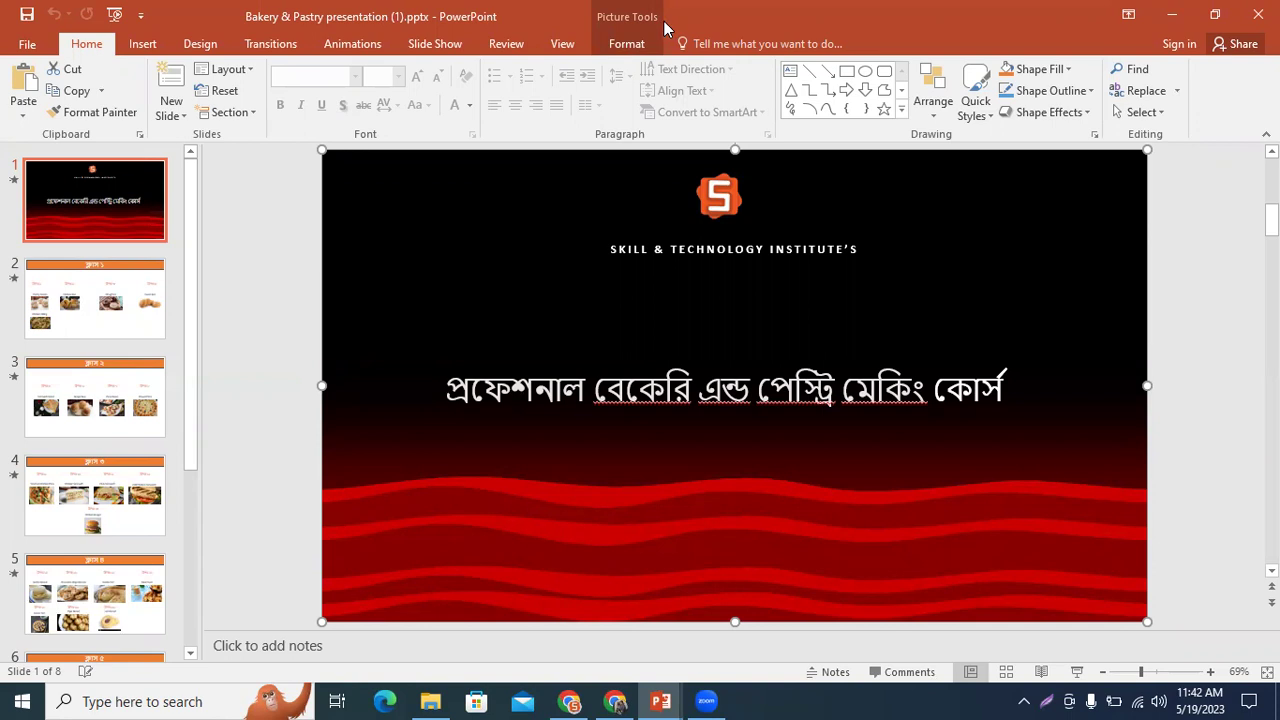
{"action": "right_click", "coordinate": [659, 434]}
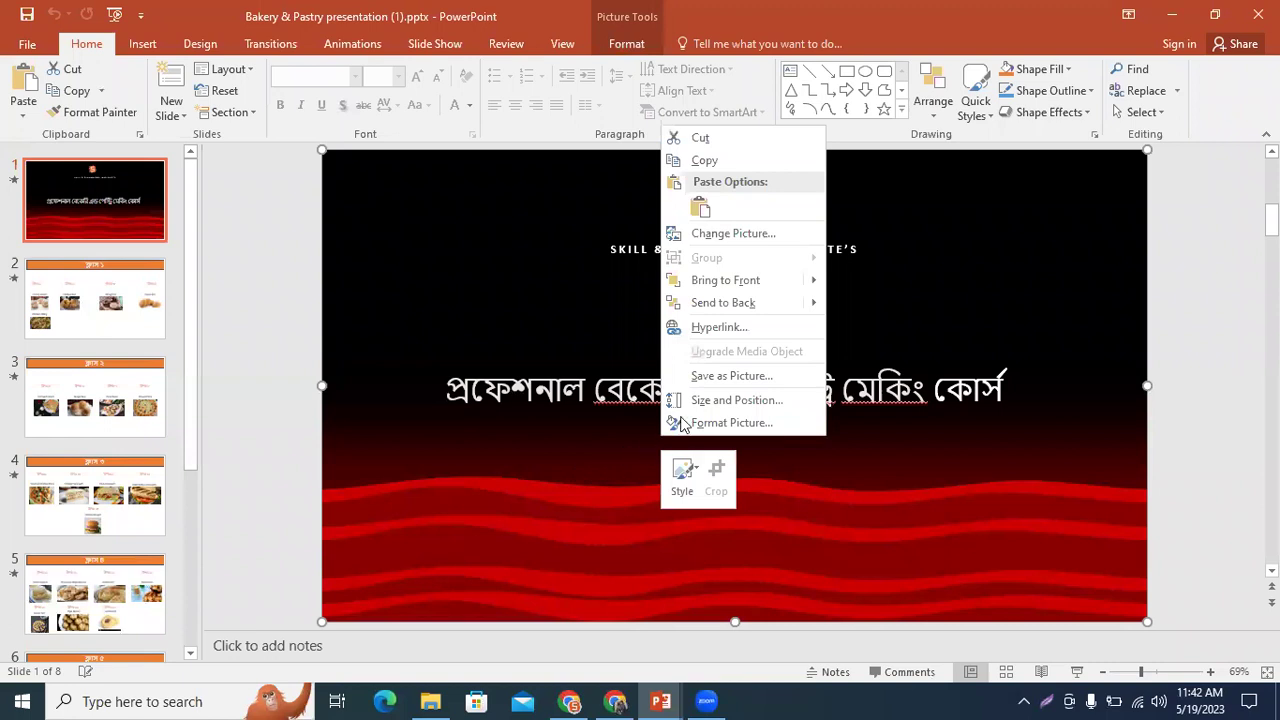
{"action": "left_click", "coordinate": [743, 376]}
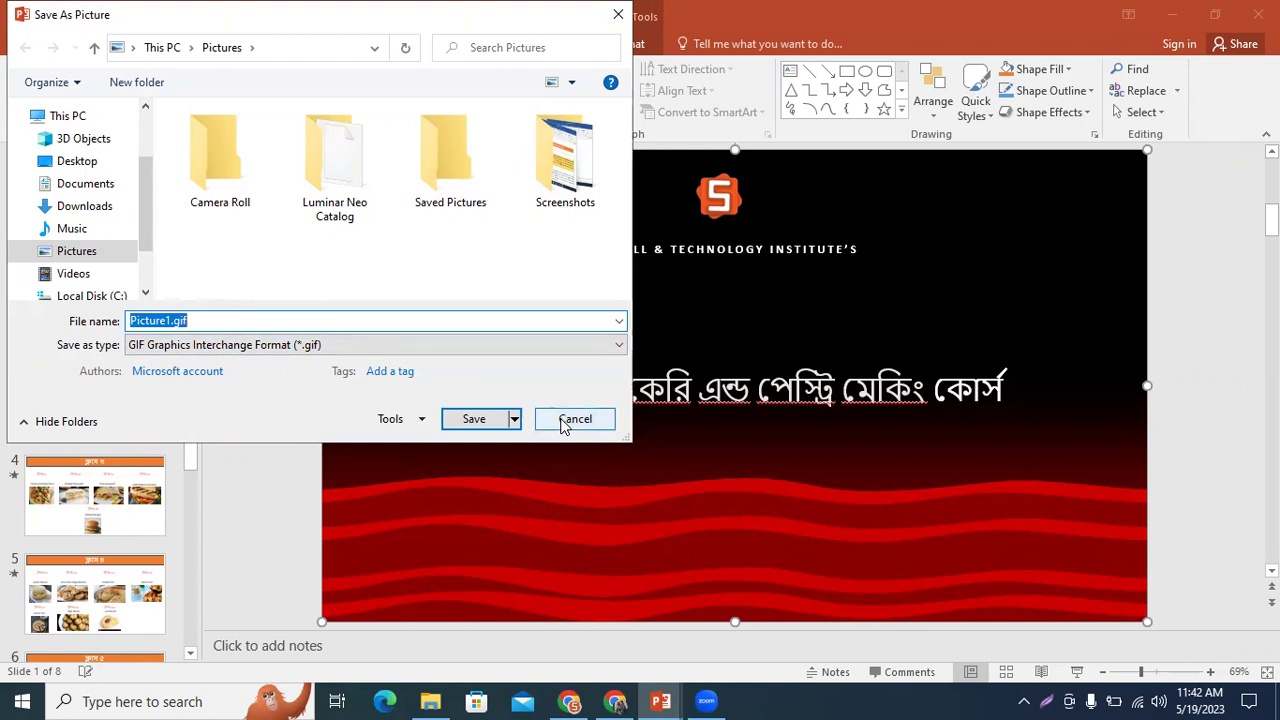
{"action": "left_click", "coordinate": [565, 424]}
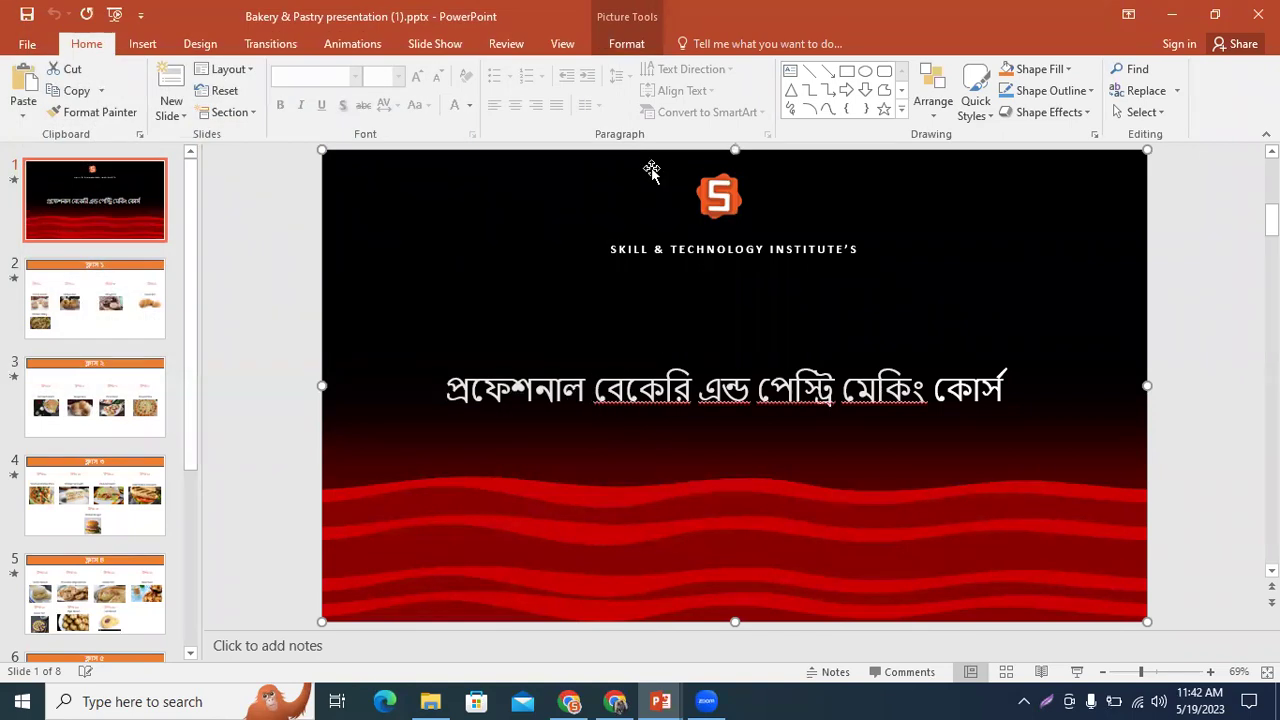
Select the title background picture and play the deck in reading view to slide 2.
{"action": "left_click", "coordinate": [1228, 340]}
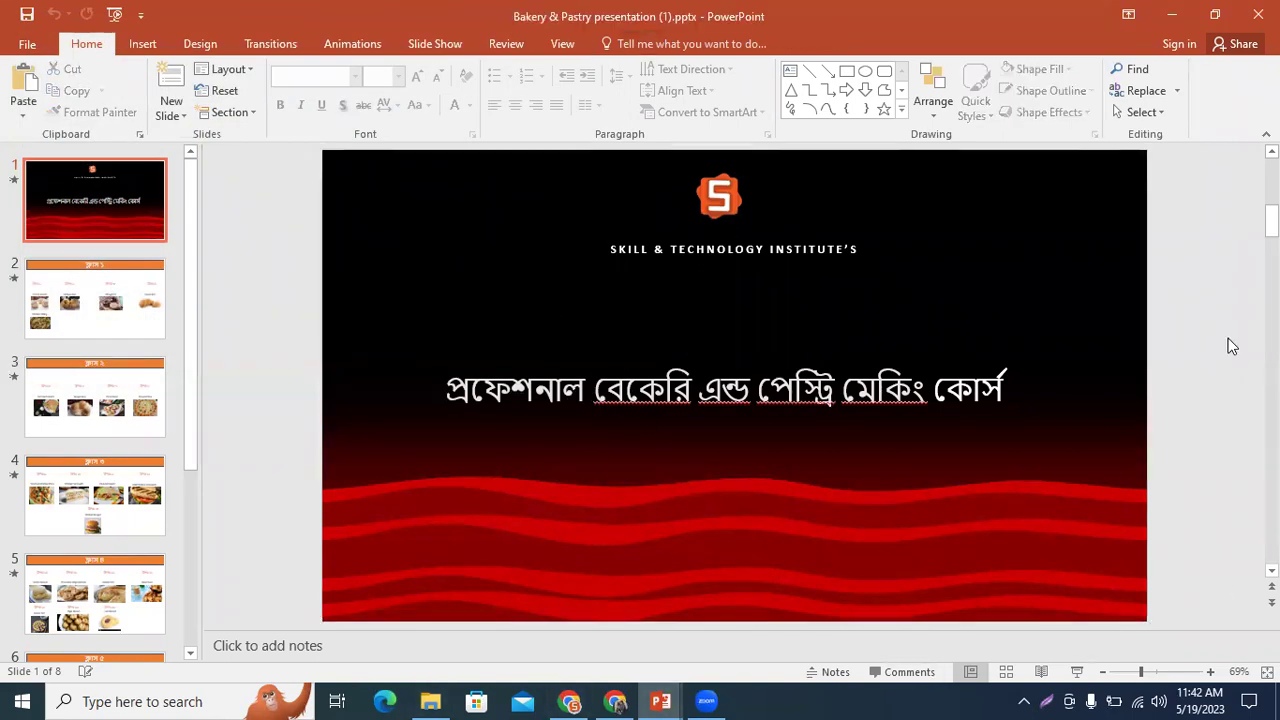
{"action": "left_click", "coordinate": [1101, 450]}
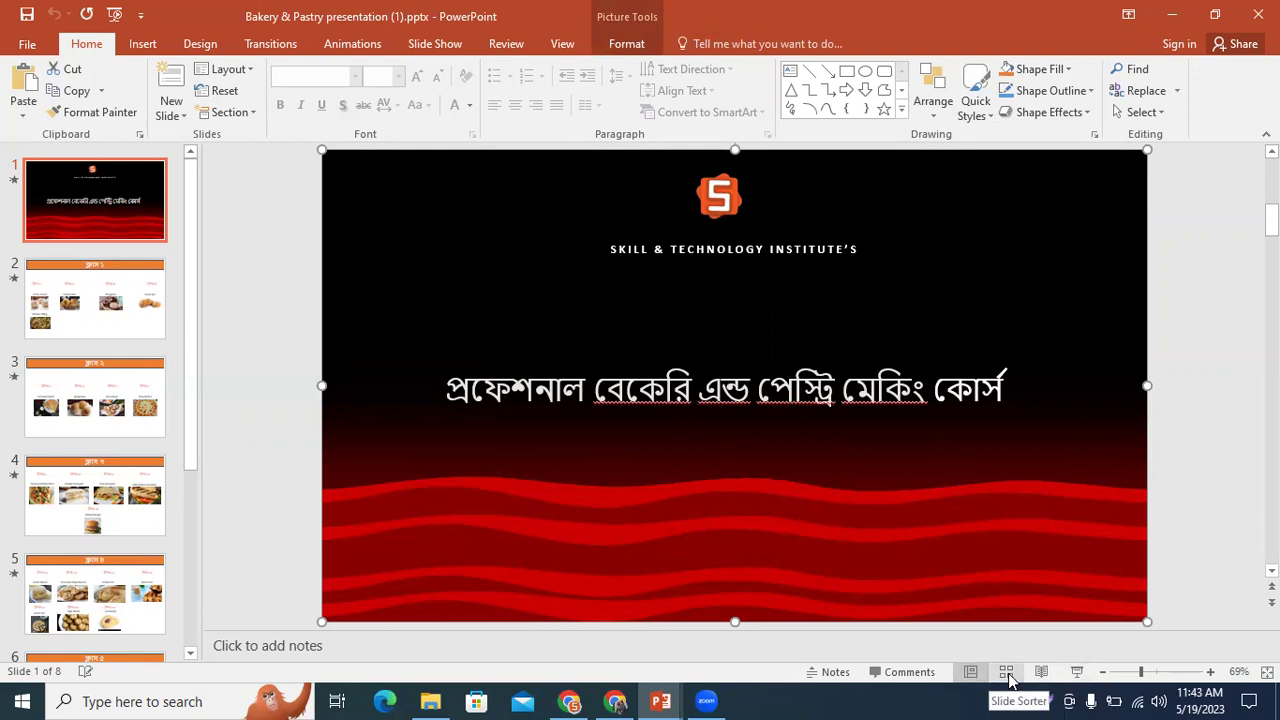
{"action": "left_click", "coordinate": [1043, 672]}
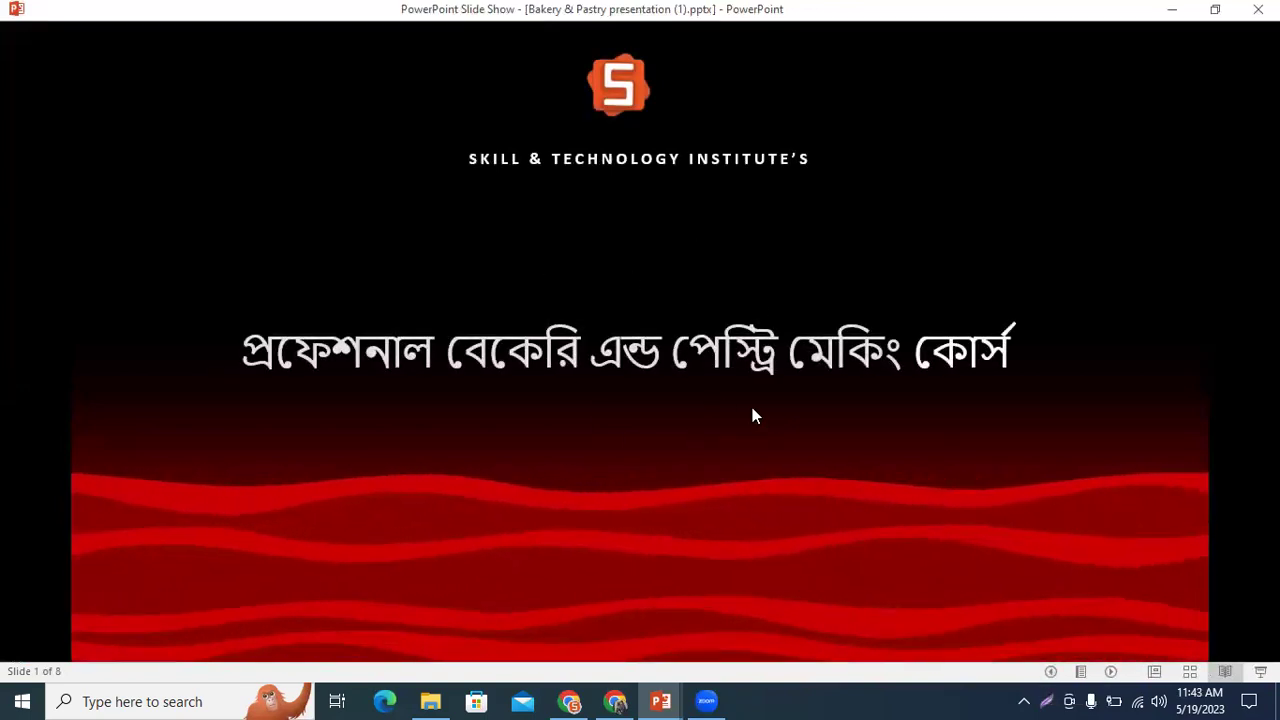
{"action": "left_click", "coordinate": [641, 233]}
Reveal slide 2's food pictures, advance through two more class slides, then end the show.
{"action": "left_click", "coordinate": [205, 353]}
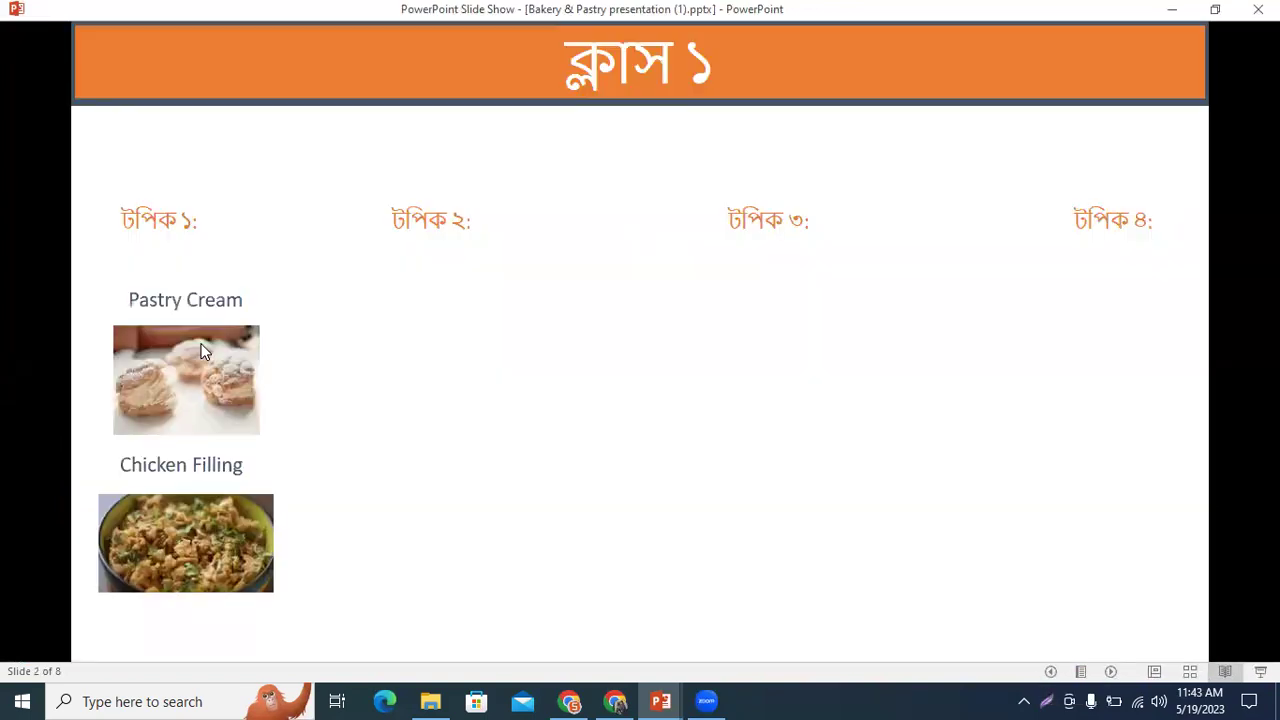
{"action": "left_click", "coordinate": [428, 351]}
{"action": "left_click", "coordinate": [603, 349]}
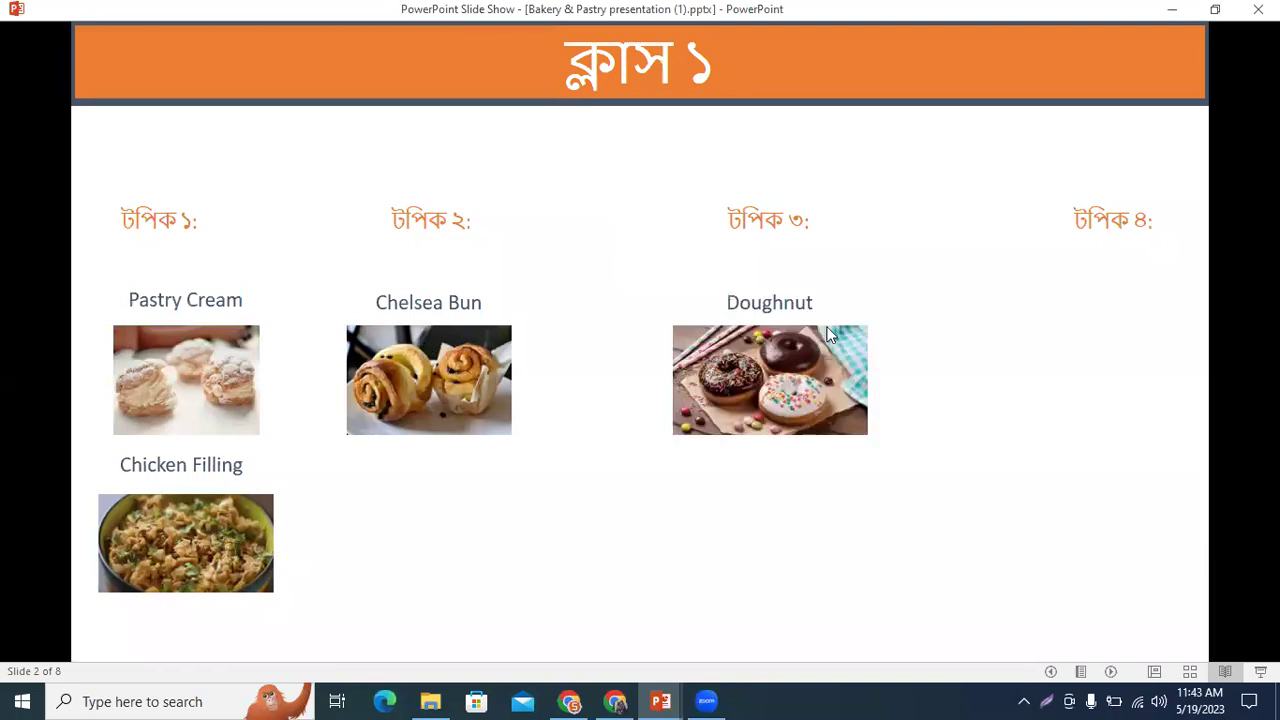
{"action": "left_click", "coordinate": [938, 335]}
{"action": "left_click", "coordinate": [706, 497]}
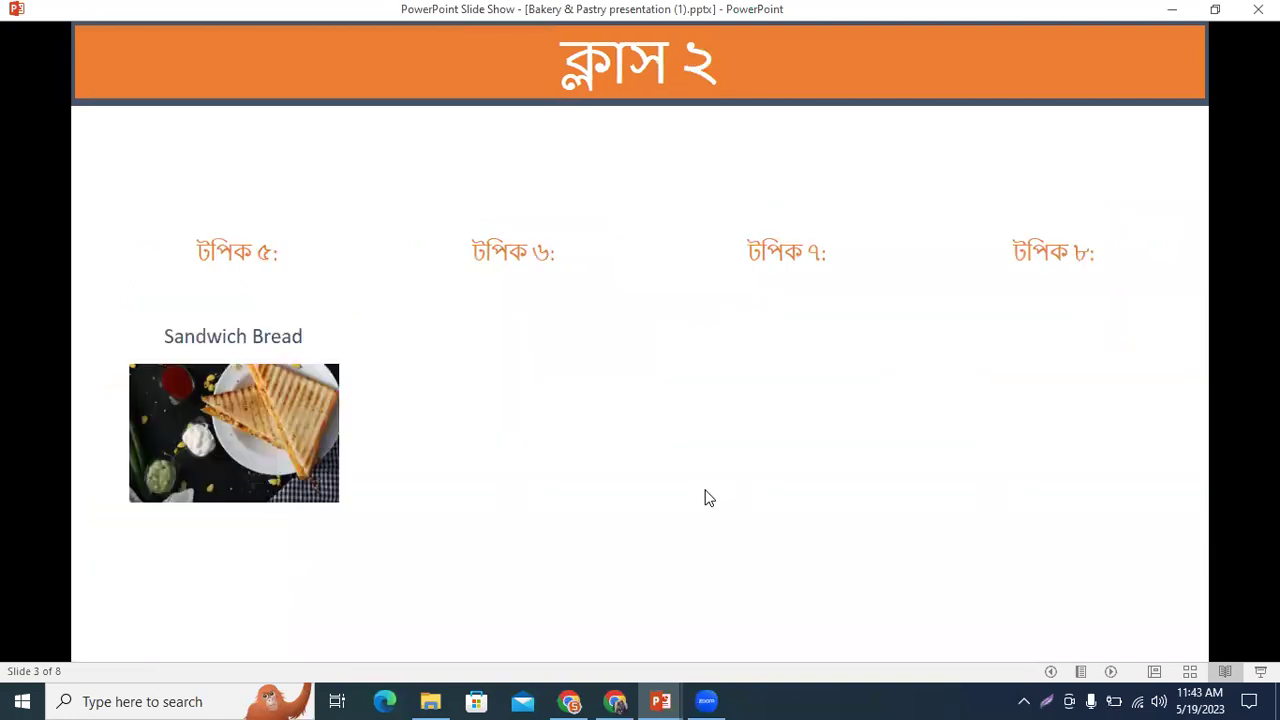
{"action": "left_click", "coordinate": [706, 497]}
{"action": "right_click", "coordinate": [1181, 512]}
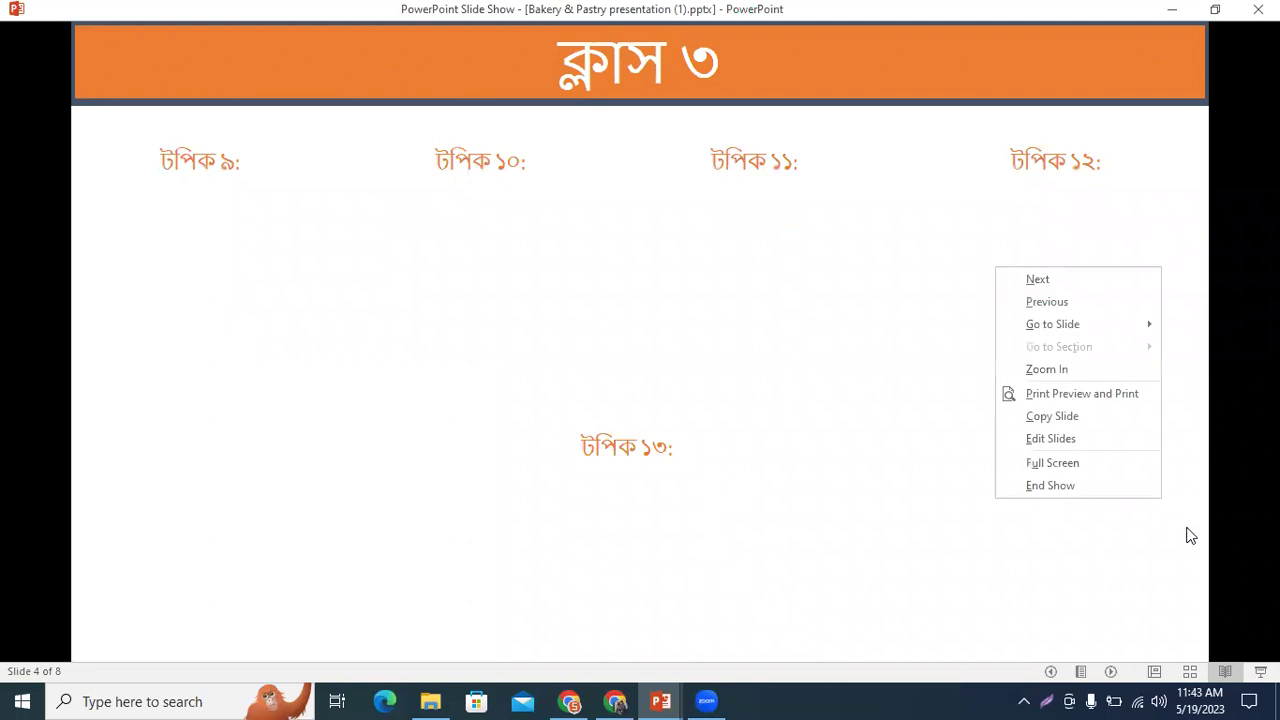
{"action": "left_click", "coordinate": [1048, 486]}
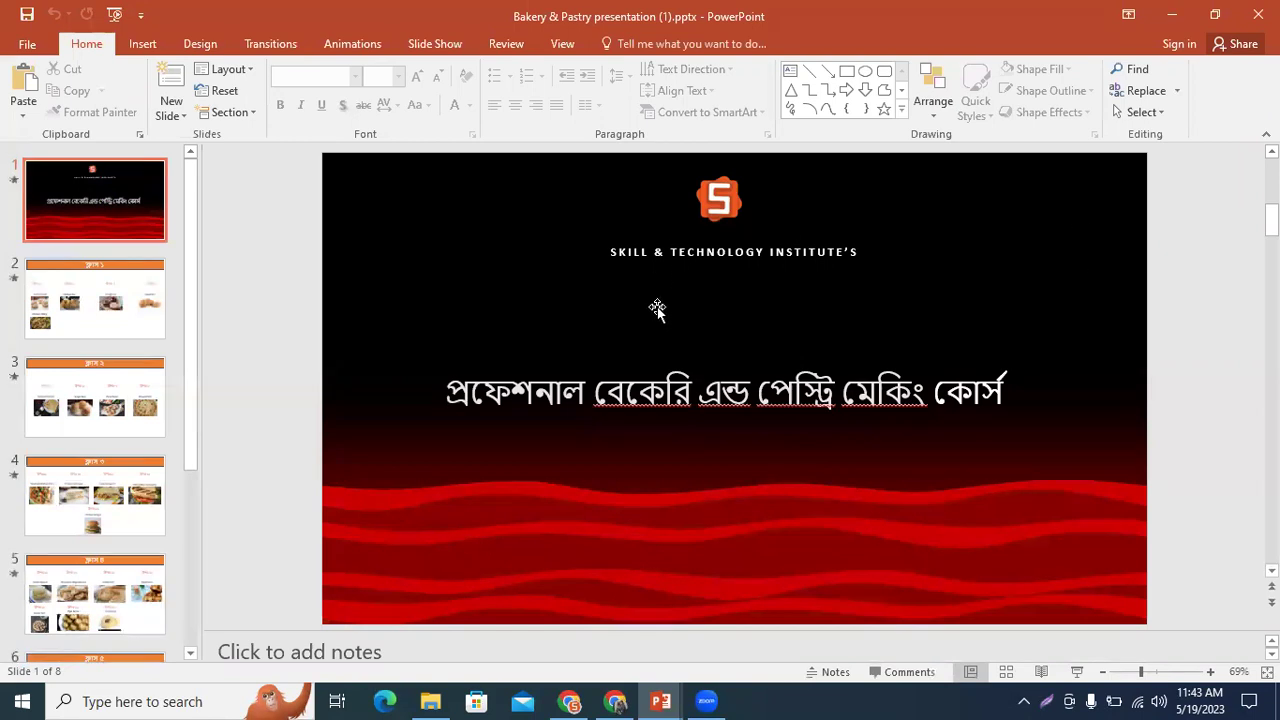
Check the Transitions and Animations settings, then start the show from the title slide in Presenter View.
{"action": "left_click", "coordinate": [272, 45]}
{"action": "left_click", "coordinate": [352, 44]}
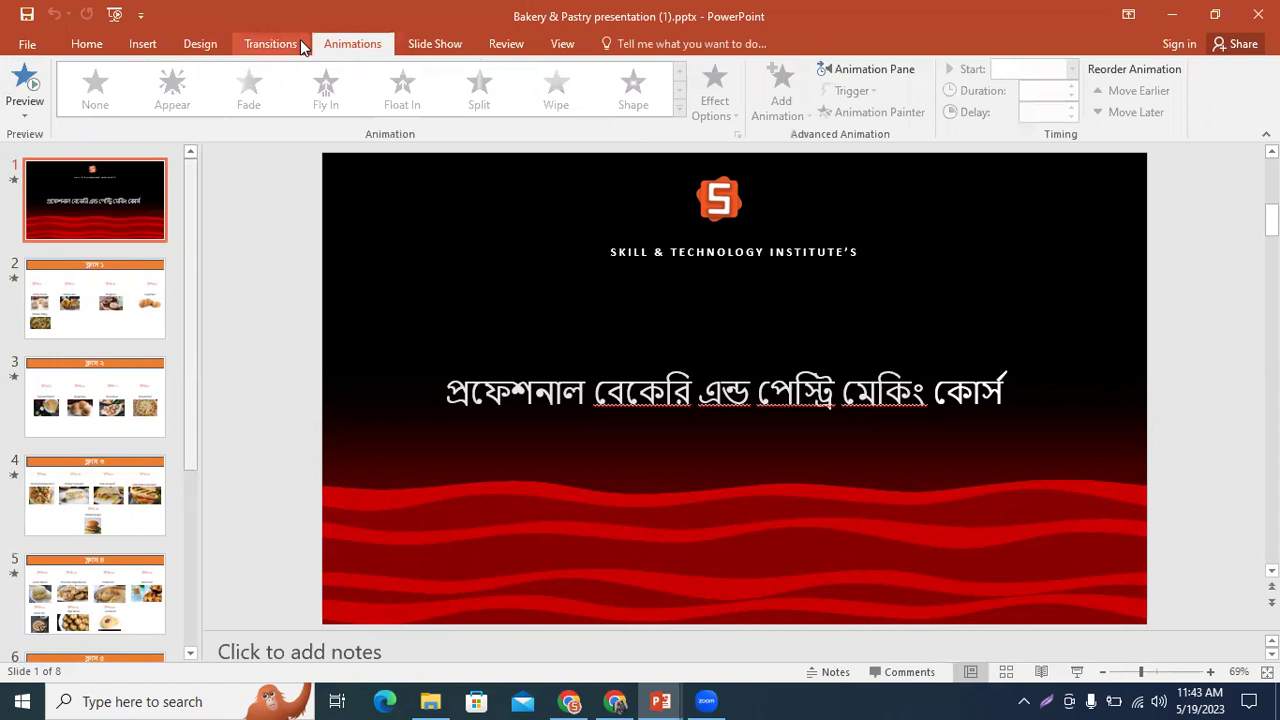
{"action": "left_click", "coordinate": [298, 41]}
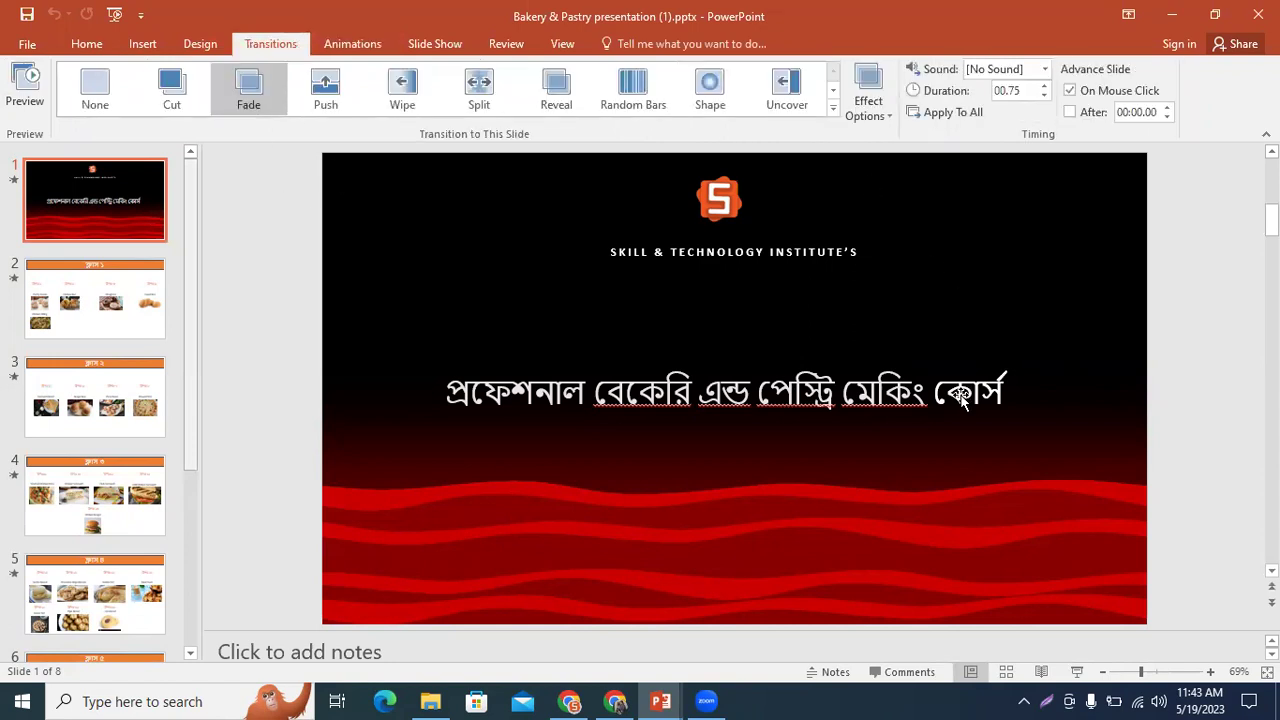
{"action": "left_click", "coordinate": [1077, 672]}
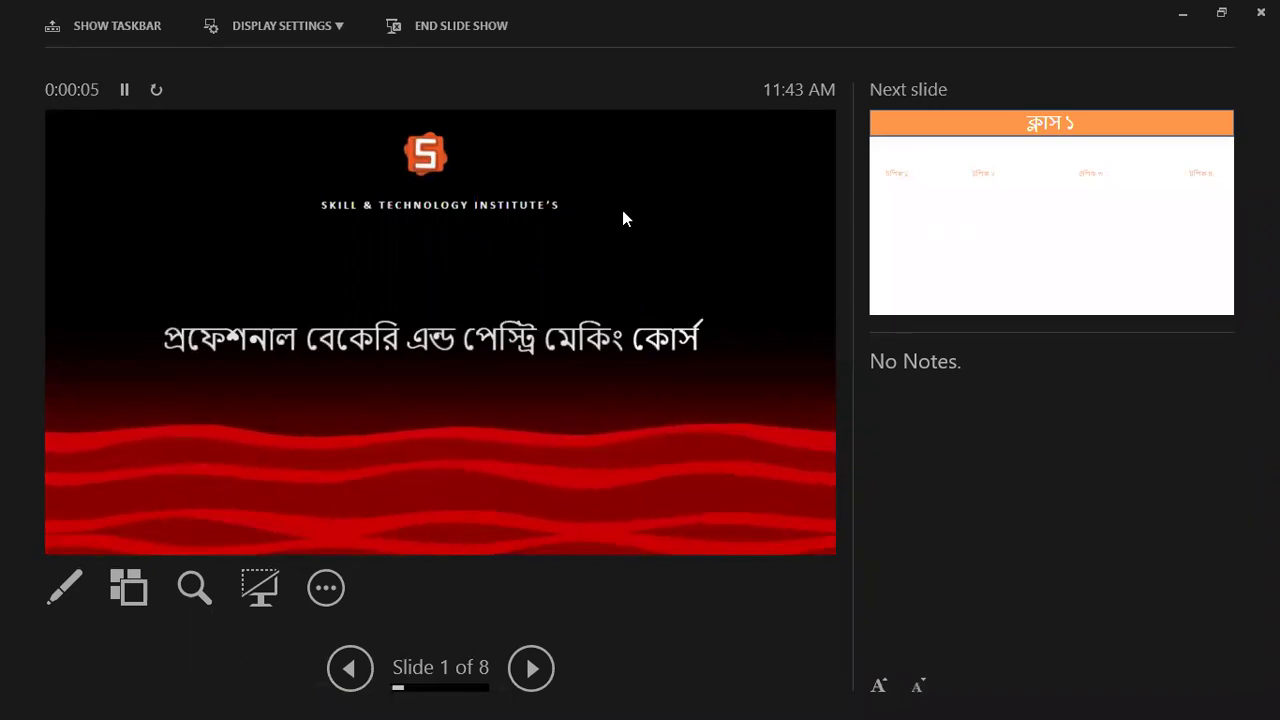
Advance to slide 2 and fly in the Pastry Cream, Chicken Filling, Chelsea Bun, Doughnut and Sweet Bun pictures.
{"action": "left_click", "coordinate": [660, 304]}
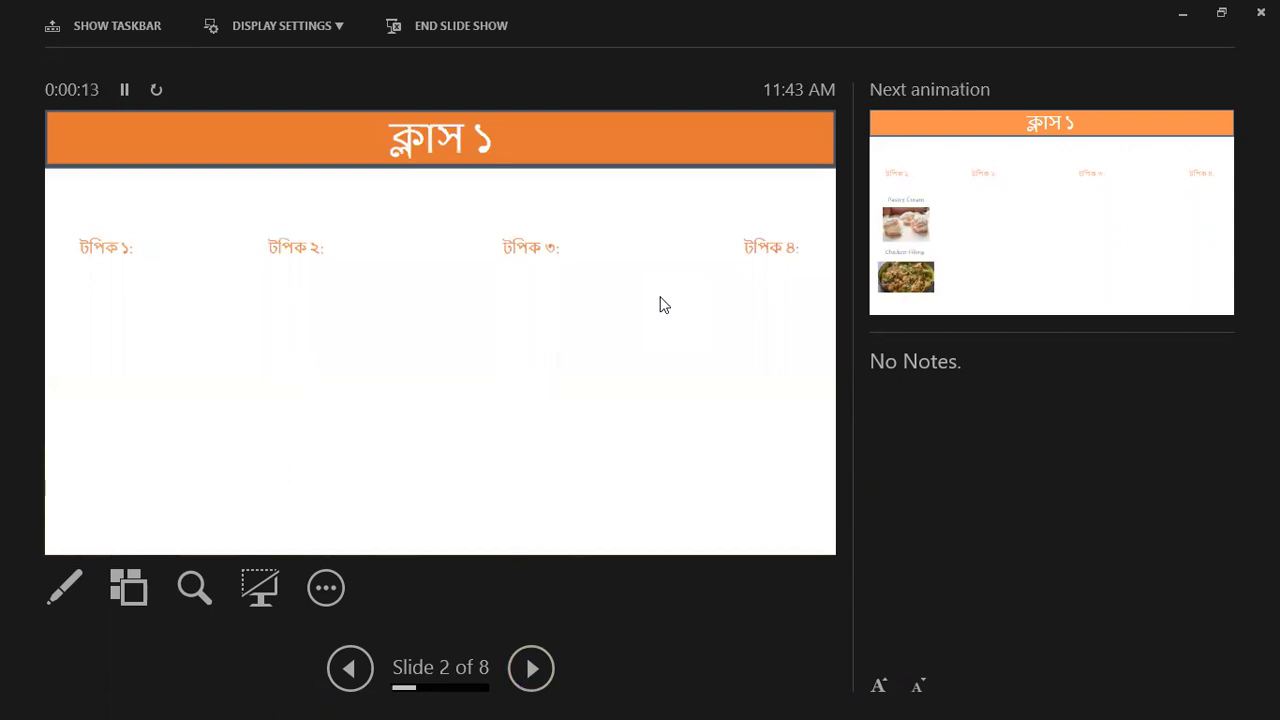
{"action": "left_click", "coordinate": [660, 304]}
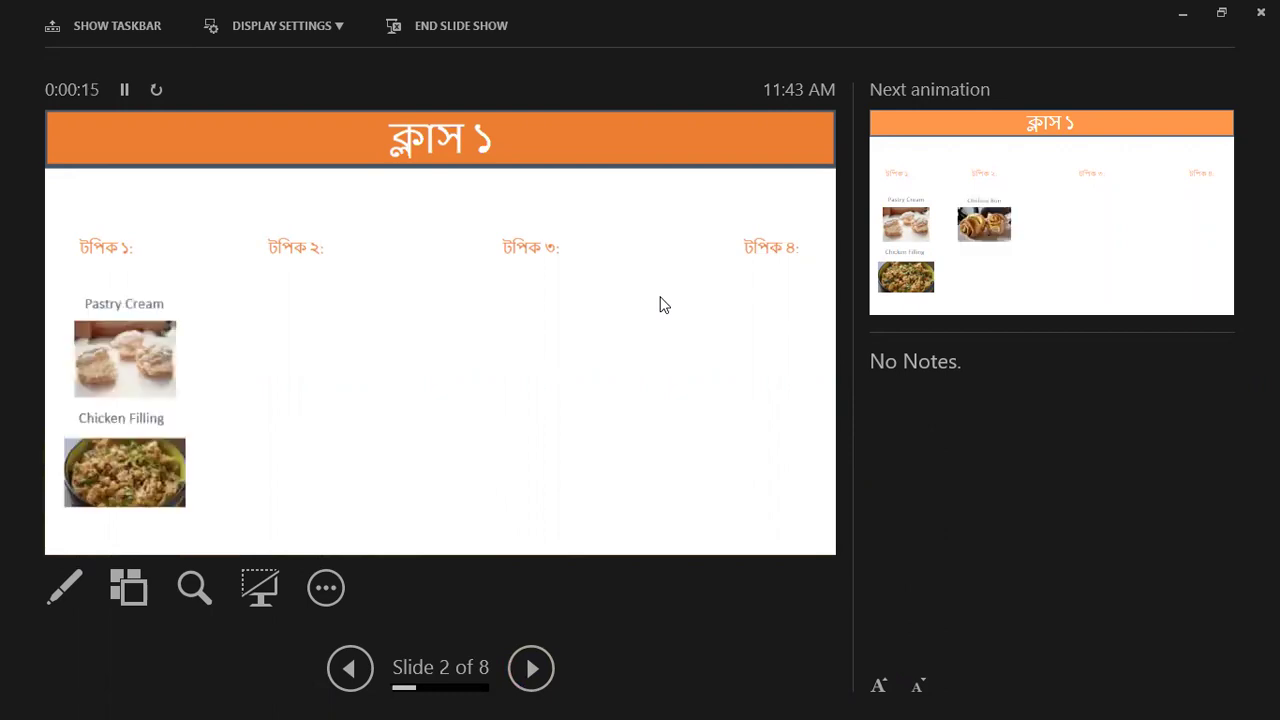
{"action": "left_click", "coordinate": [660, 304]}
{"action": "left_click", "coordinate": [523, 369]}
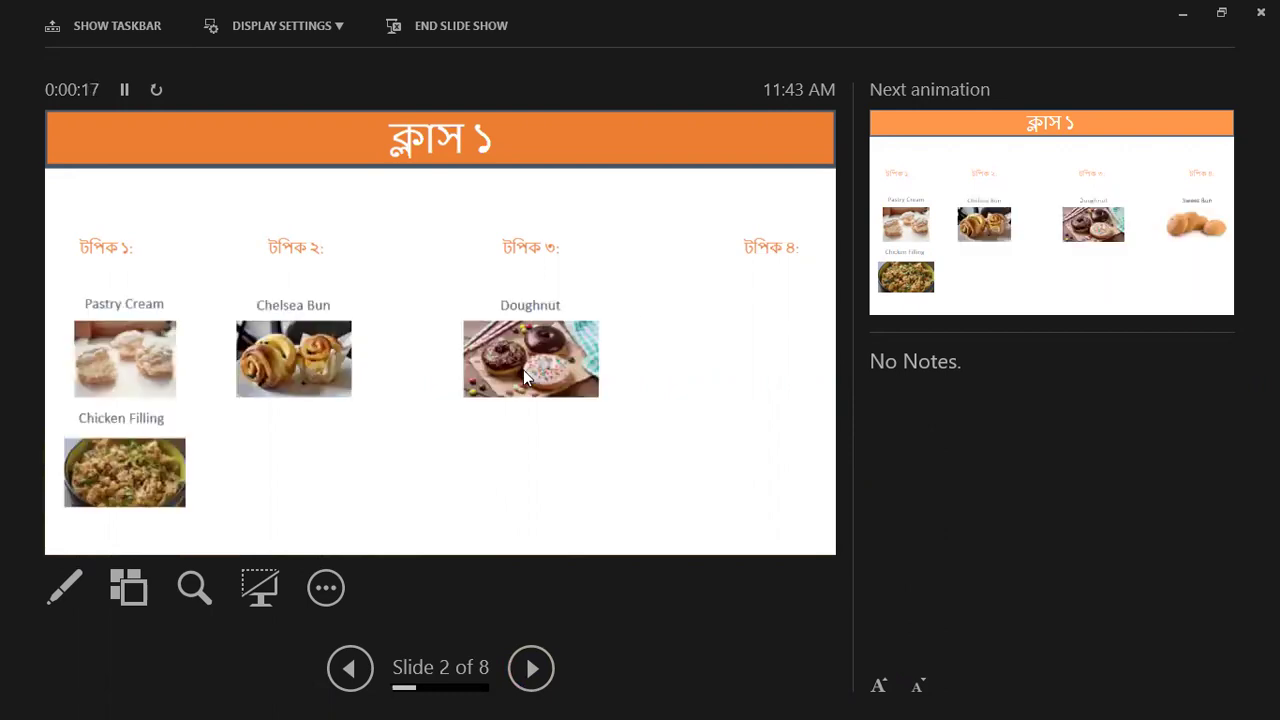
{"action": "left_click", "coordinate": [523, 369]}
On slide 3, fly in the Sandwich Bread, Burger Bun and pizza pictures, then end the show on slide 4.
{"action": "left_click", "coordinate": [638, 316]}
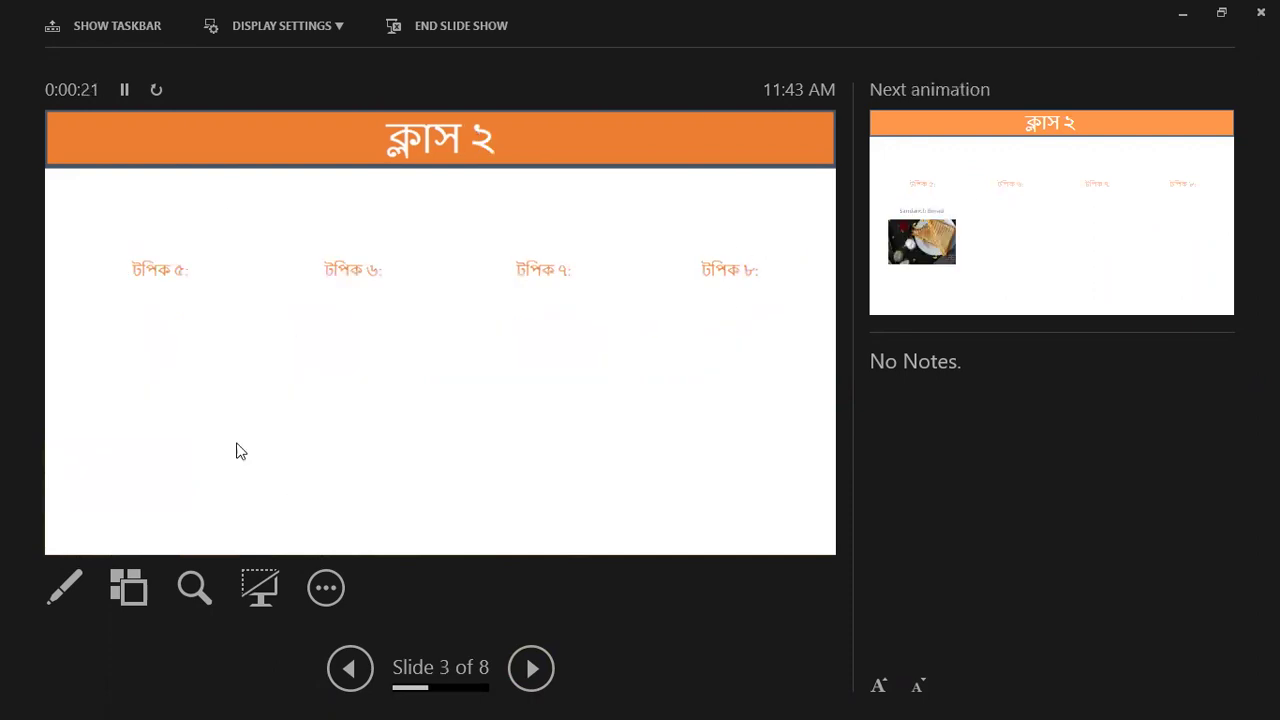
{"action": "left_click", "coordinate": [601, 461]}
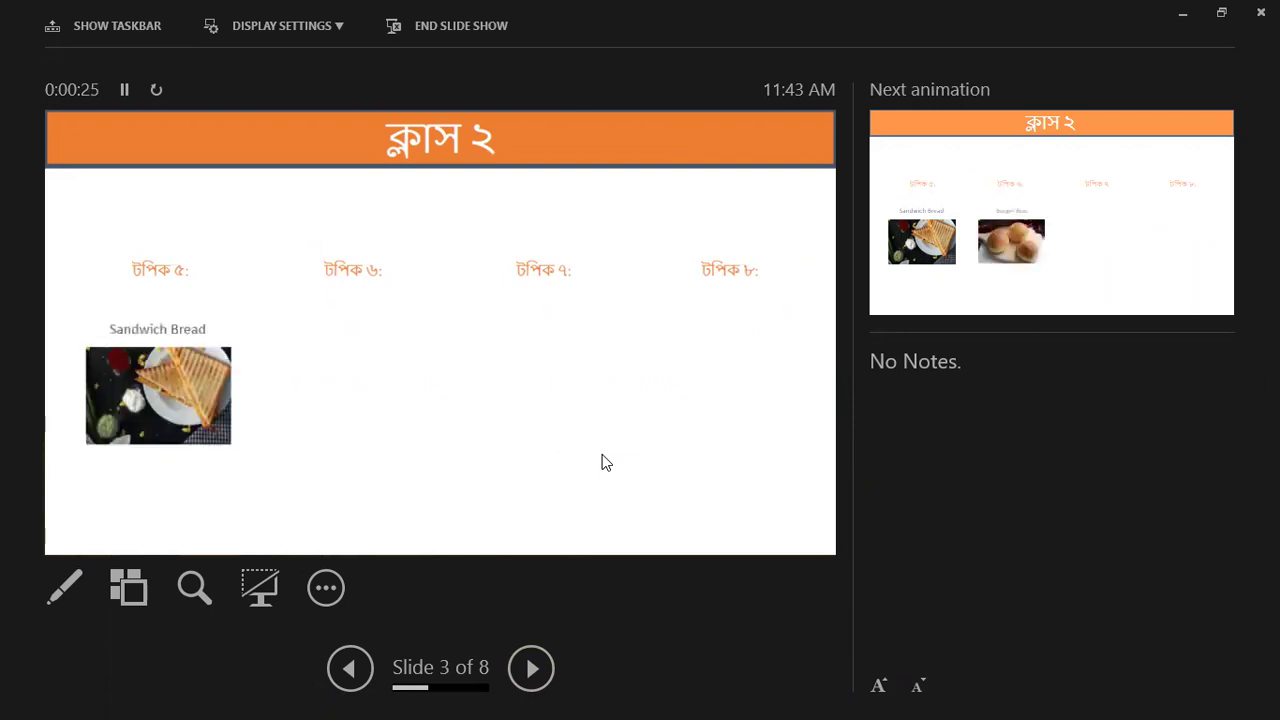
{"action": "left_click", "coordinate": [607, 397]}
{"action": "left_click", "coordinate": [607, 390]}
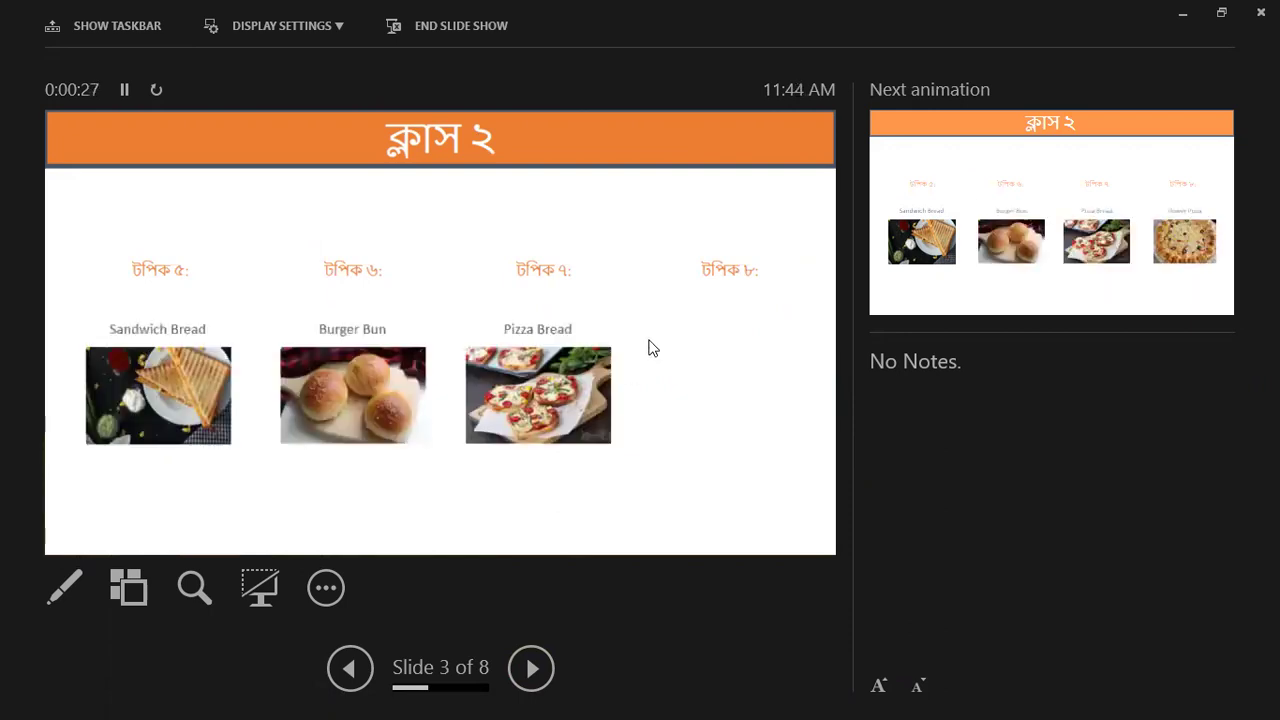
{"action": "left_click", "coordinate": [727, 310]}
{"action": "left_click", "coordinate": [632, 347]}
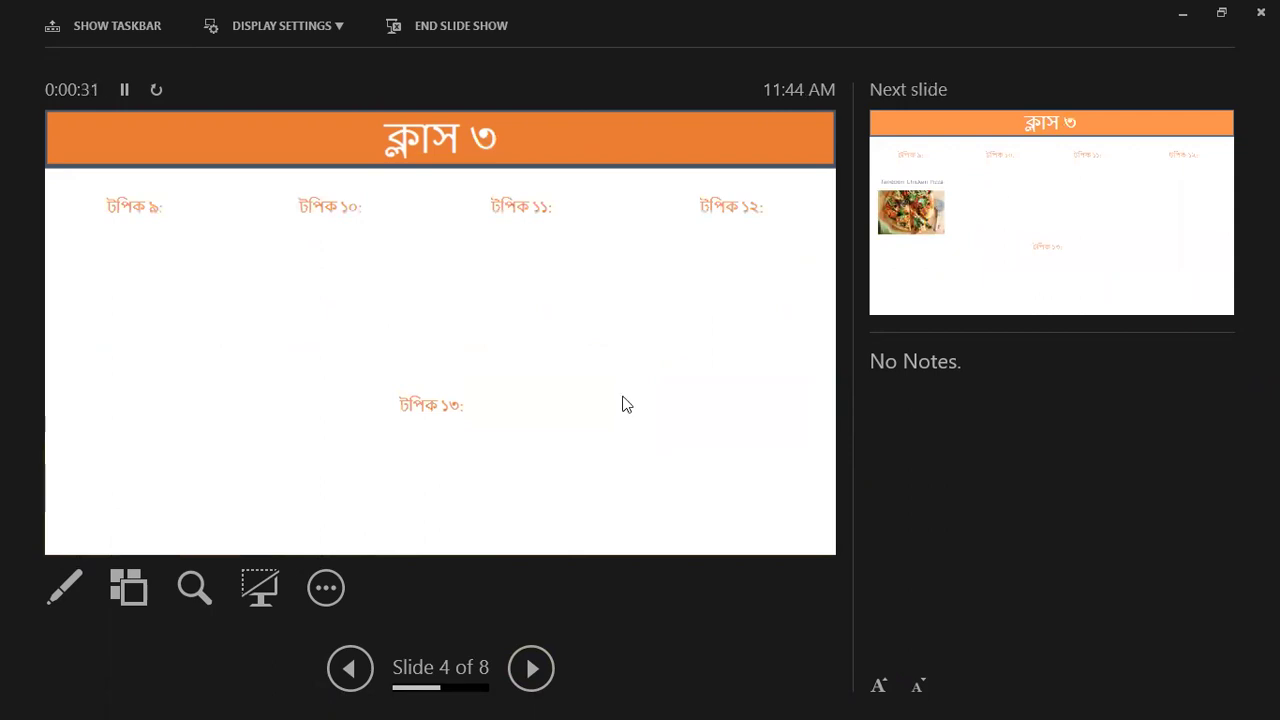
{"action": "right_click", "coordinate": [618, 340]}
{"action": "left_click", "coordinate": [694, 609]}
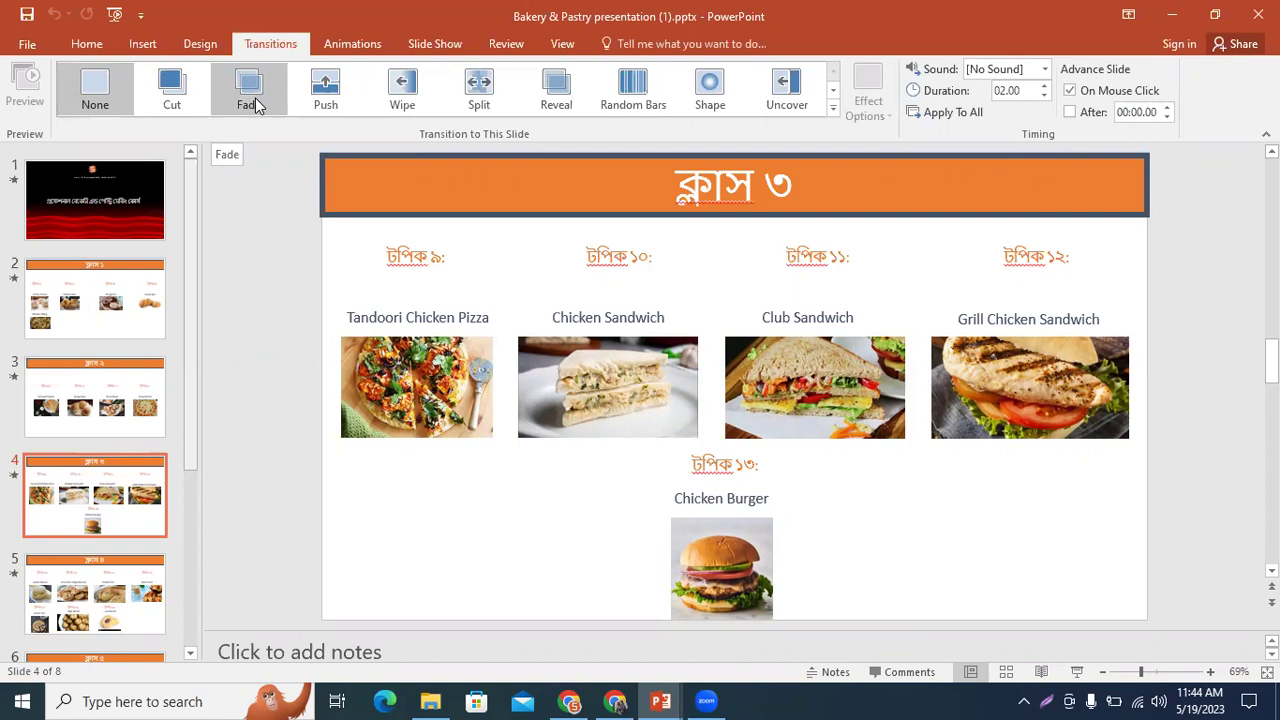
Preview Push, Wipe and Split on the title slide, then settle on Fade.
{"action": "left_click", "coordinate": [100, 187]}
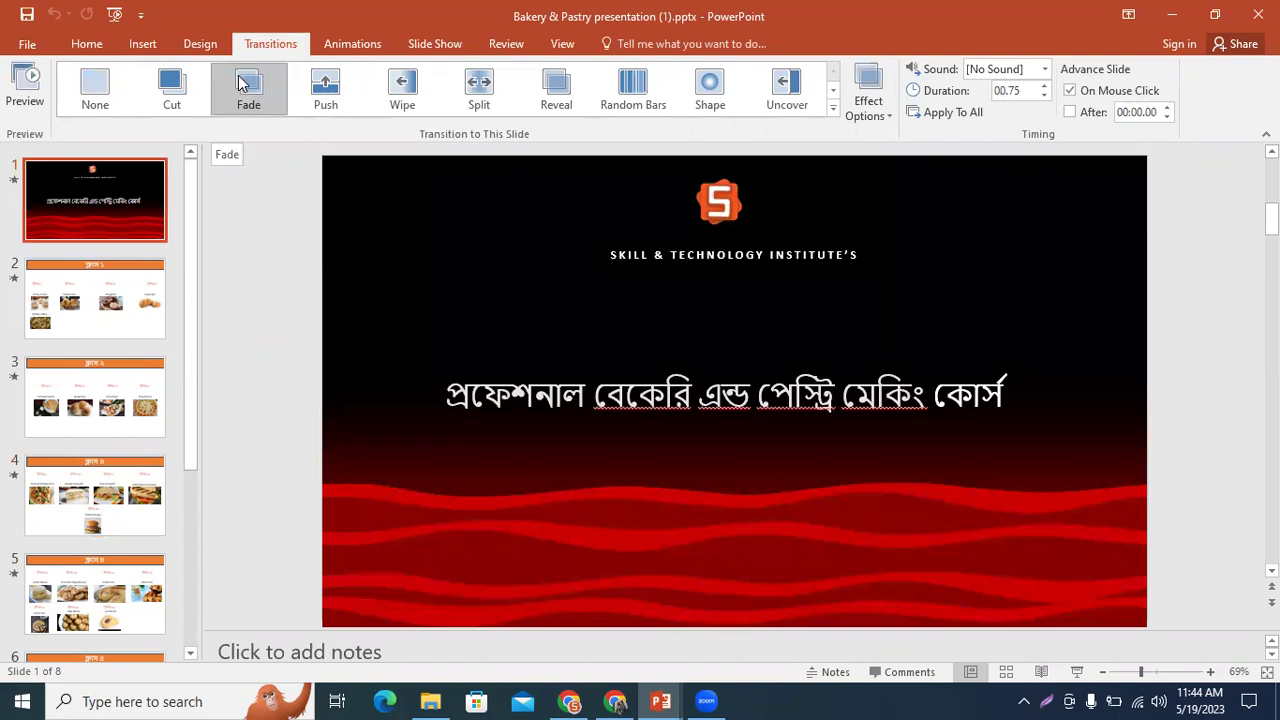
{"action": "left_click", "coordinate": [318, 104]}
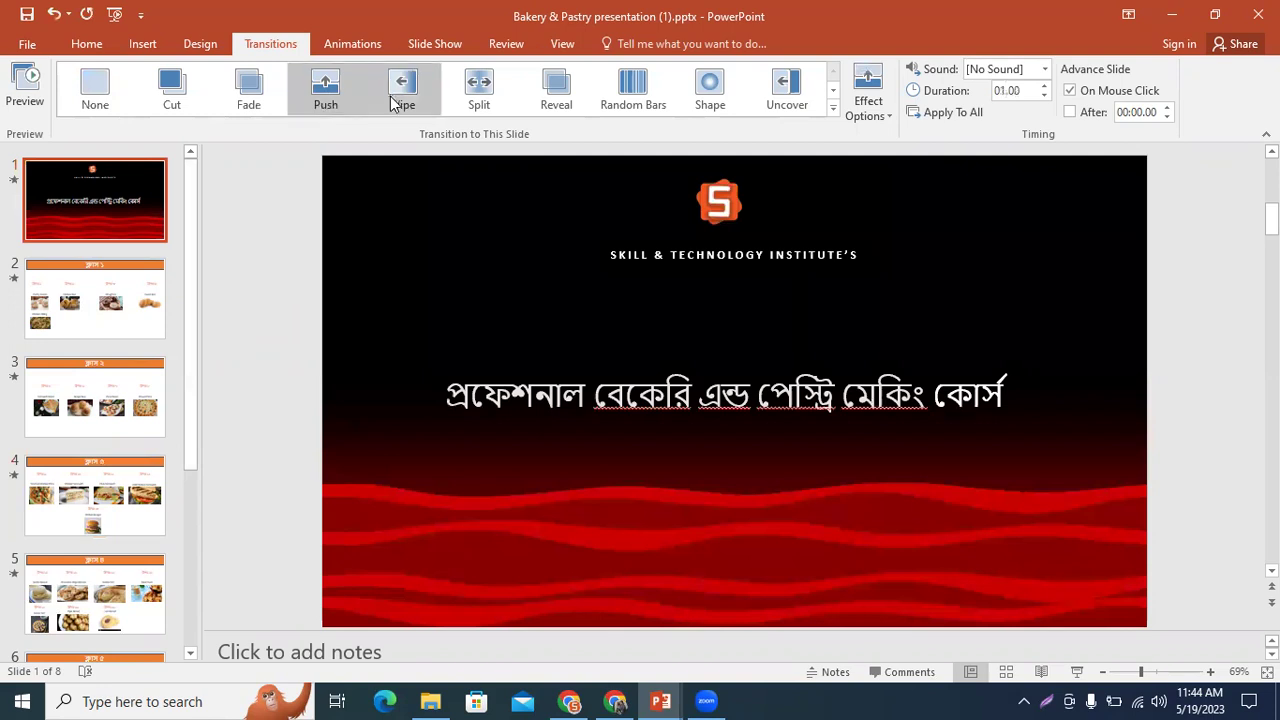
{"action": "left_click", "coordinate": [396, 103]}
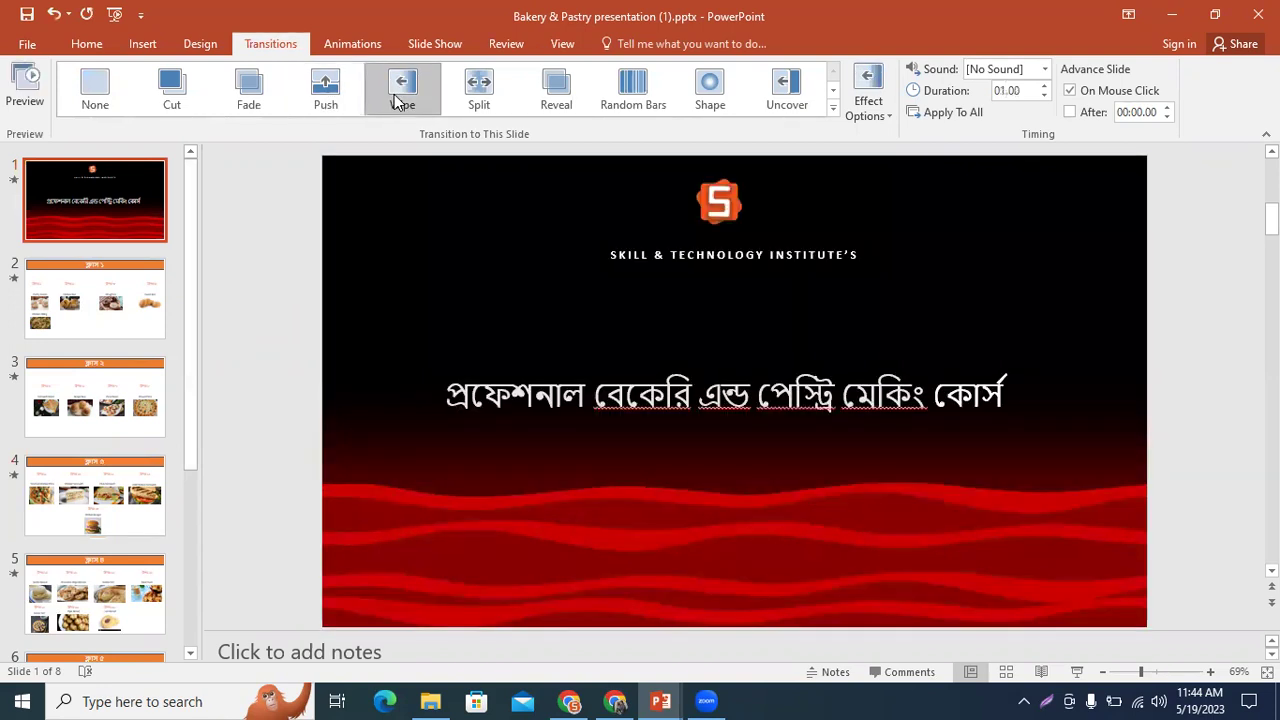
{"action": "left_click", "coordinate": [473, 100]}
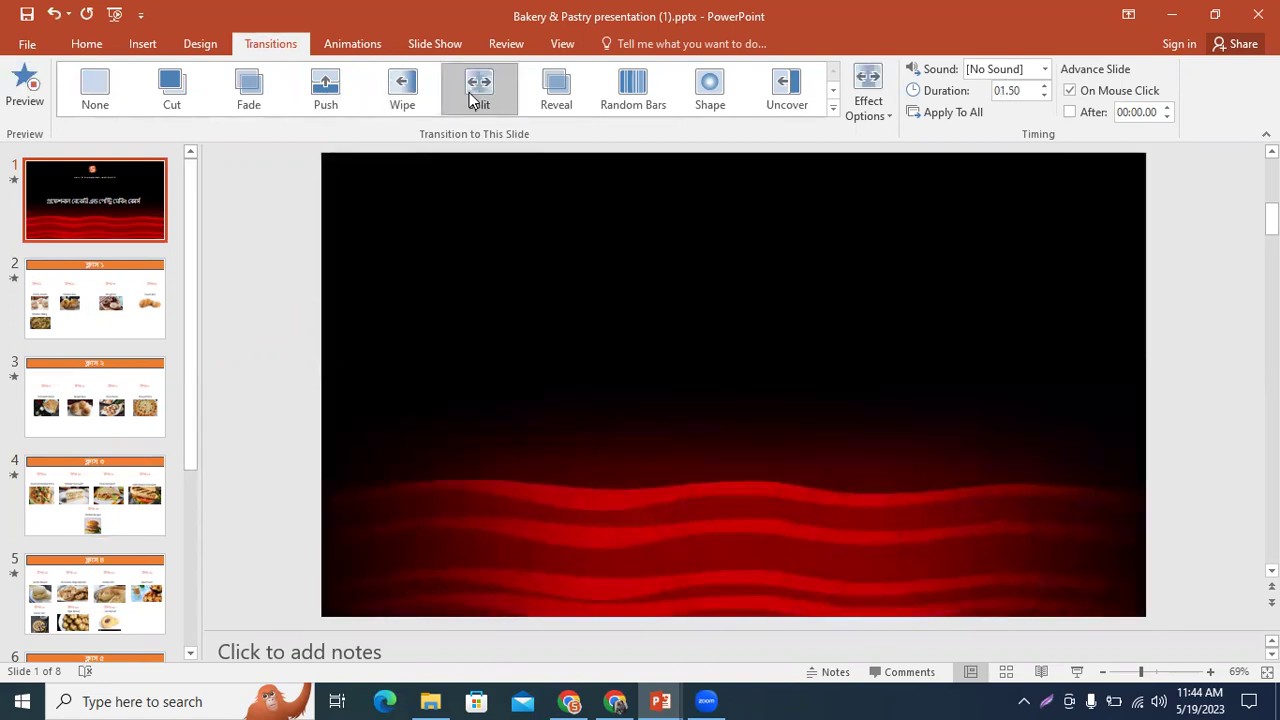
{"action": "left_click", "coordinate": [250, 90]}
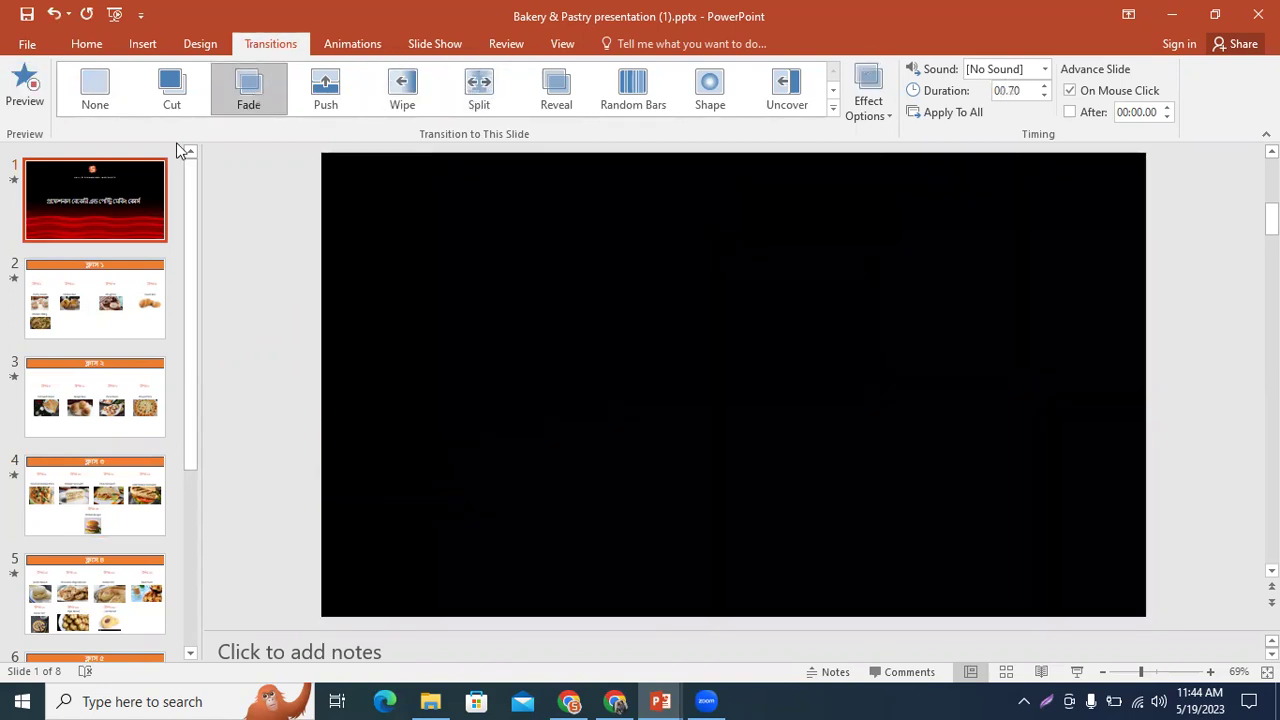
Try Random Bars, Fade and Shape on slide 2 before applying Uncover.
{"action": "left_click", "coordinate": [80, 290]}
{"action": "left_click", "coordinate": [656, 92]}
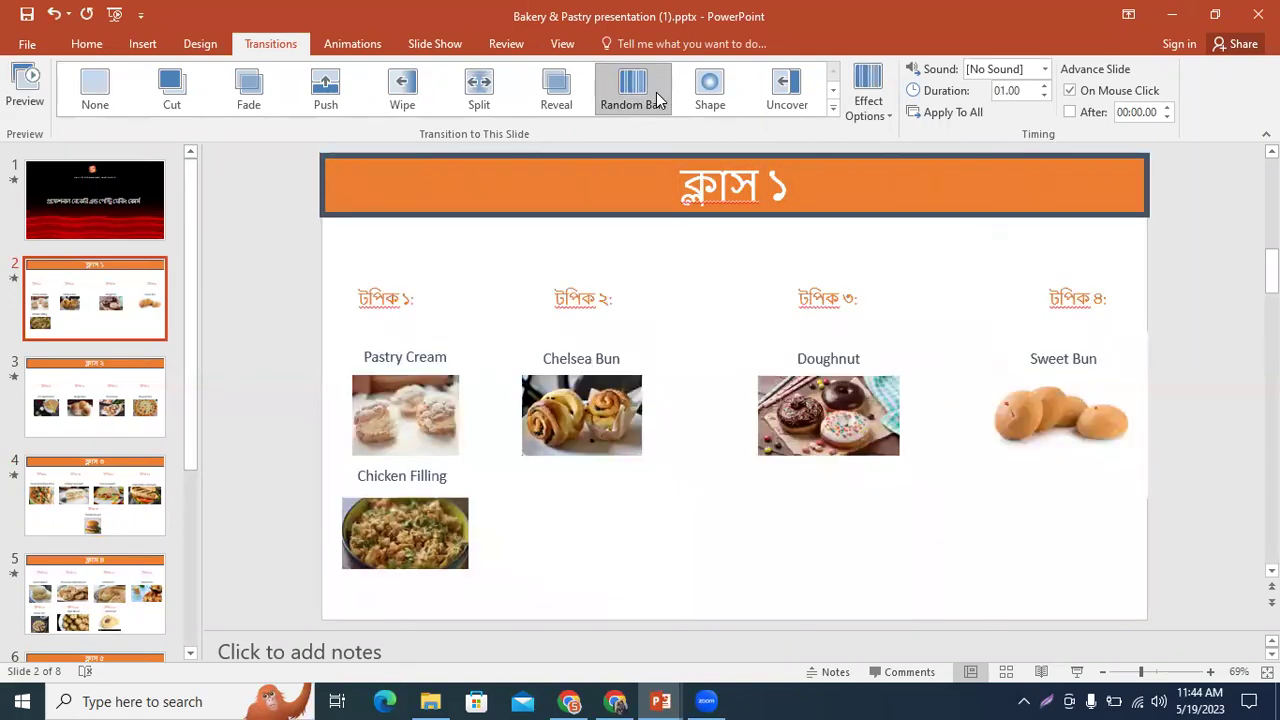
{"action": "left_click", "coordinate": [656, 92]}
{"action": "left_click", "coordinate": [248, 90]}
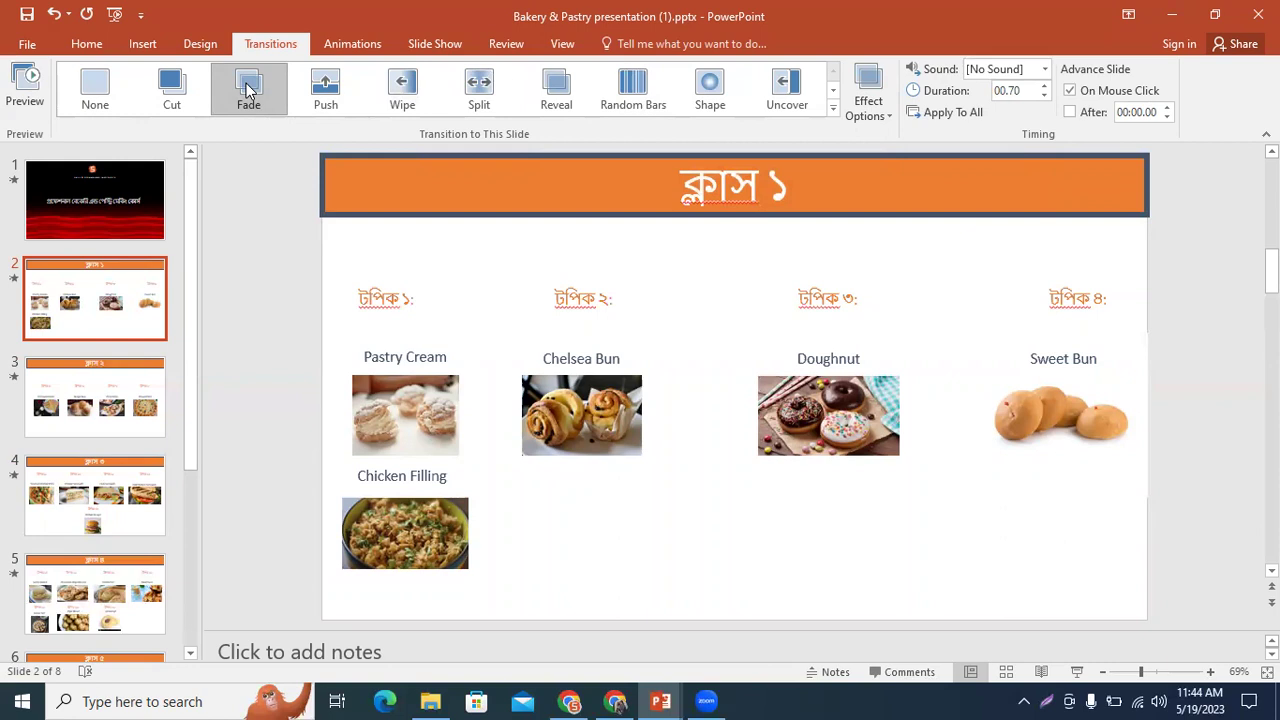
{"action": "left_click", "coordinate": [736, 97]}
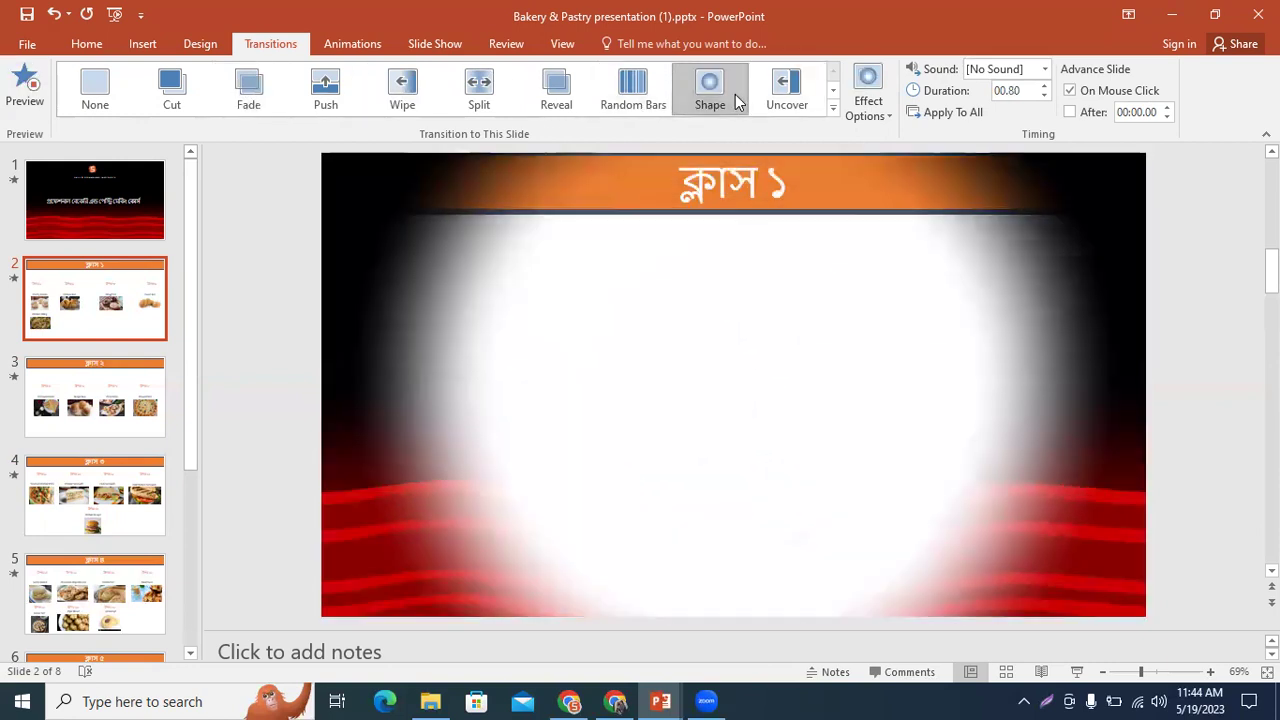
{"action": "left_click", "coordinate": [797, 101]}
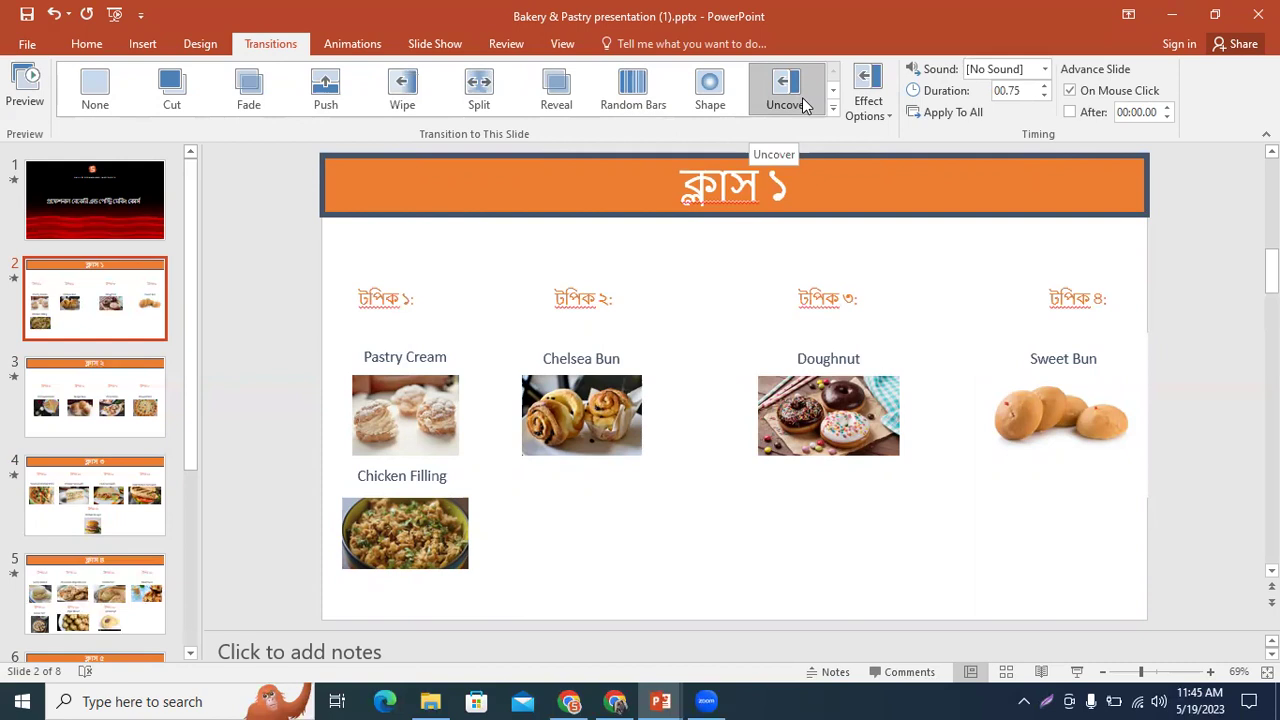
{"action": "left_click", "coordinate": [833, 110]}
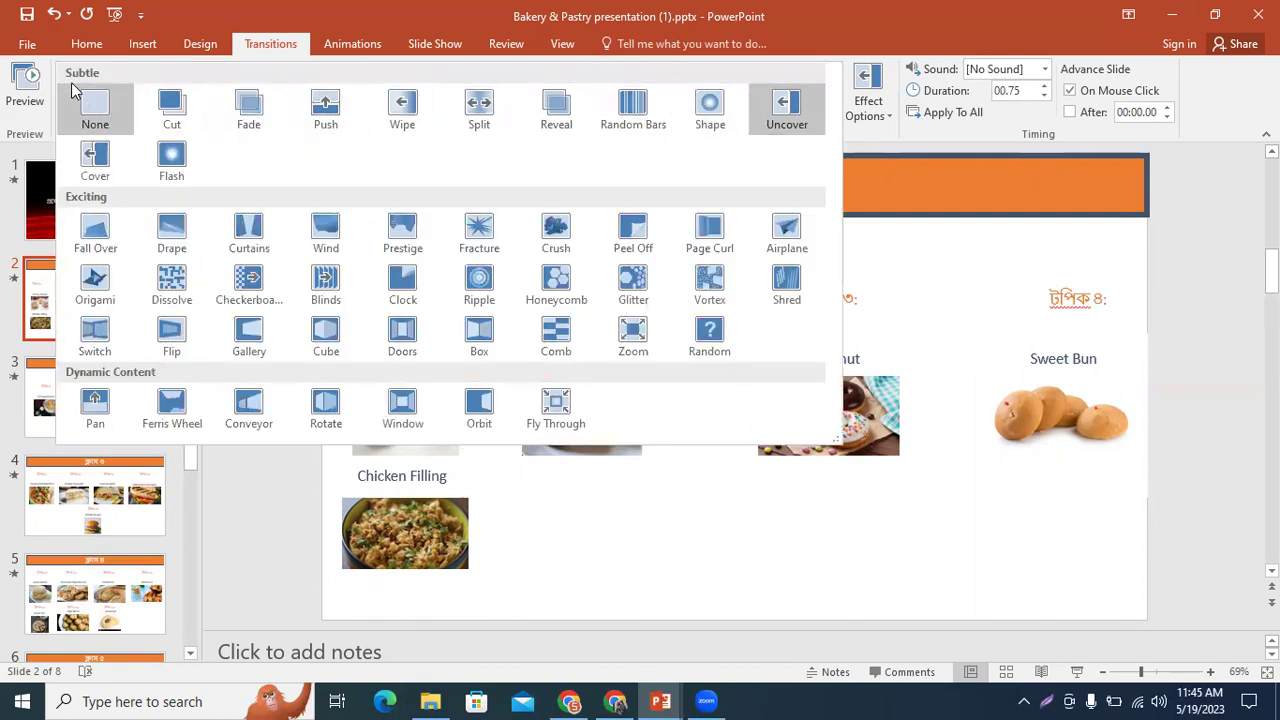
Preview Fall Over, Drape, Curtains, Wind, Prestige, Cube and Zoom transitions on slide 2.
{"action": "left_click", "coordinate": [95, 230]}
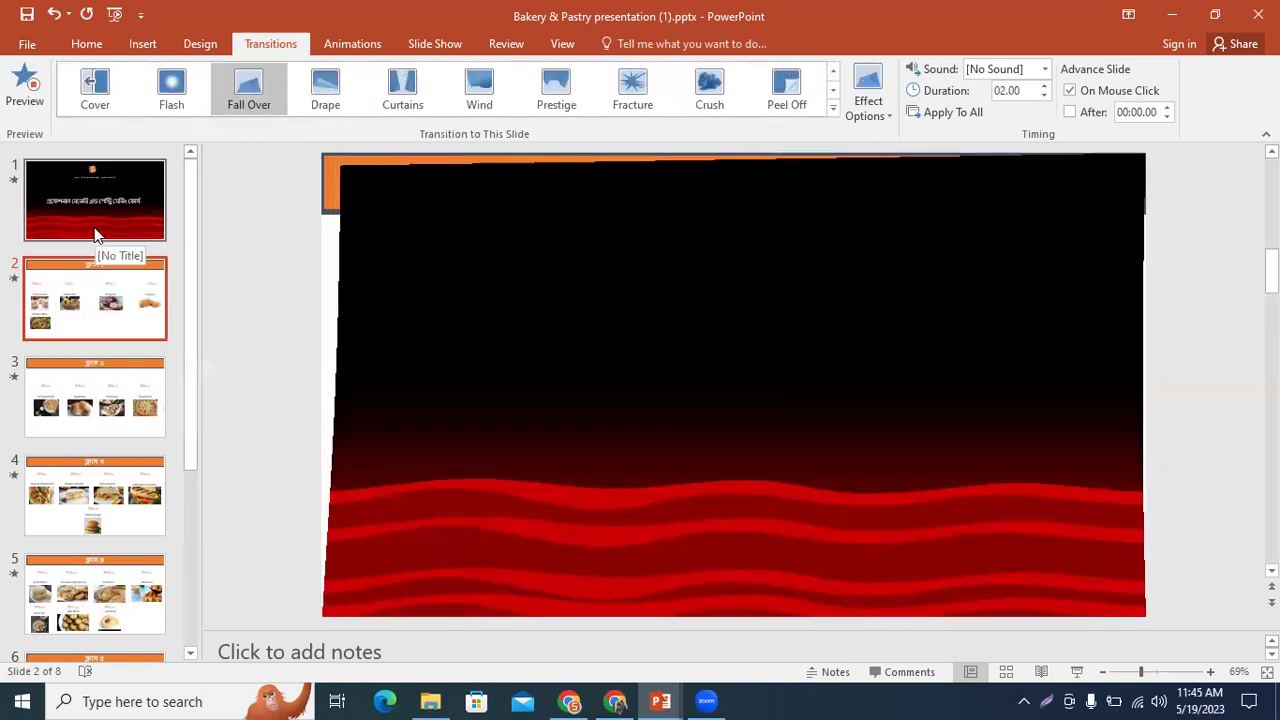
{"action": "left_click", "coordinate": [333, 102]}
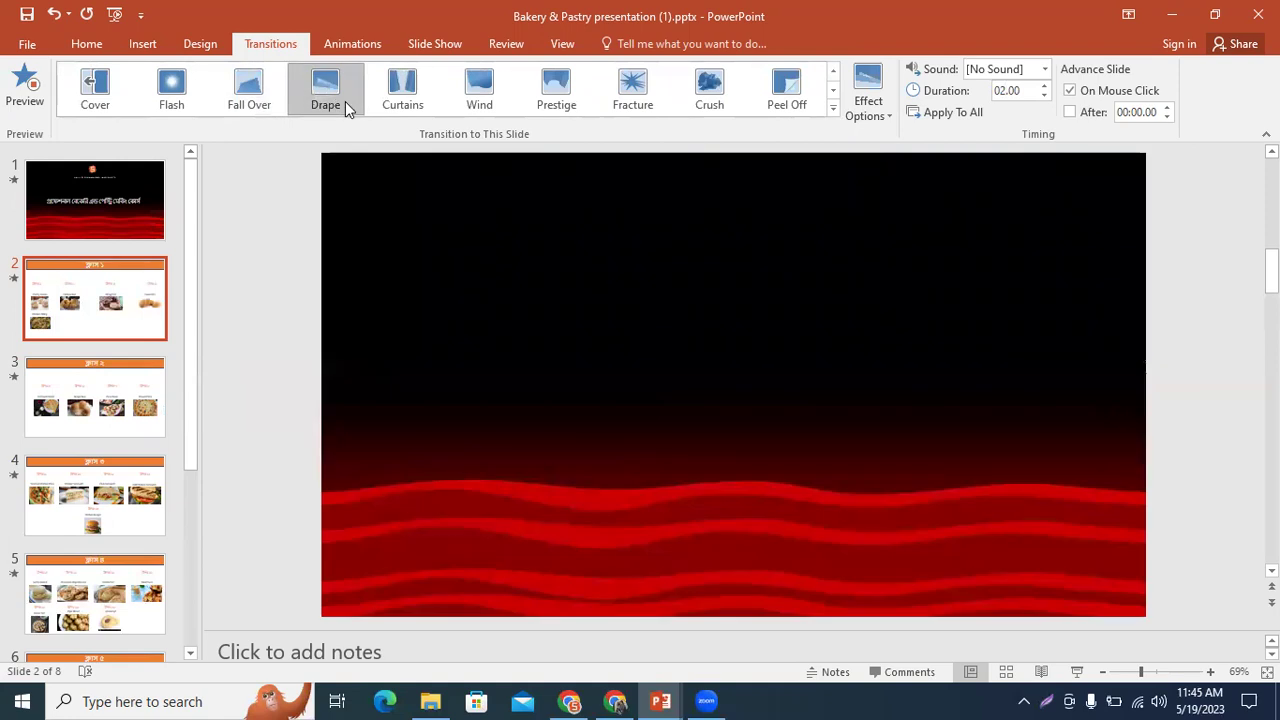
{"action": "left_click", "coordinate": [408, 95]}
{"action": "left_click", "coordinate": [486, 100]}
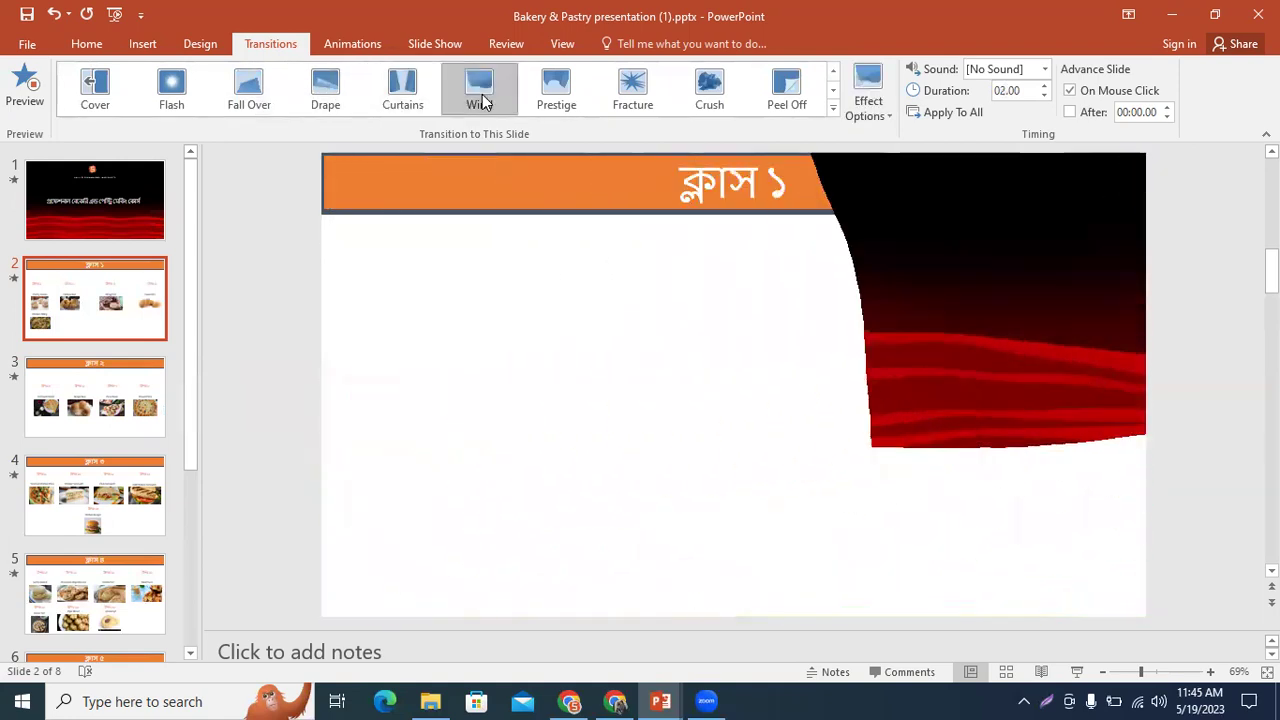
{"action": "left_click", "coordinate": [556, 95]}
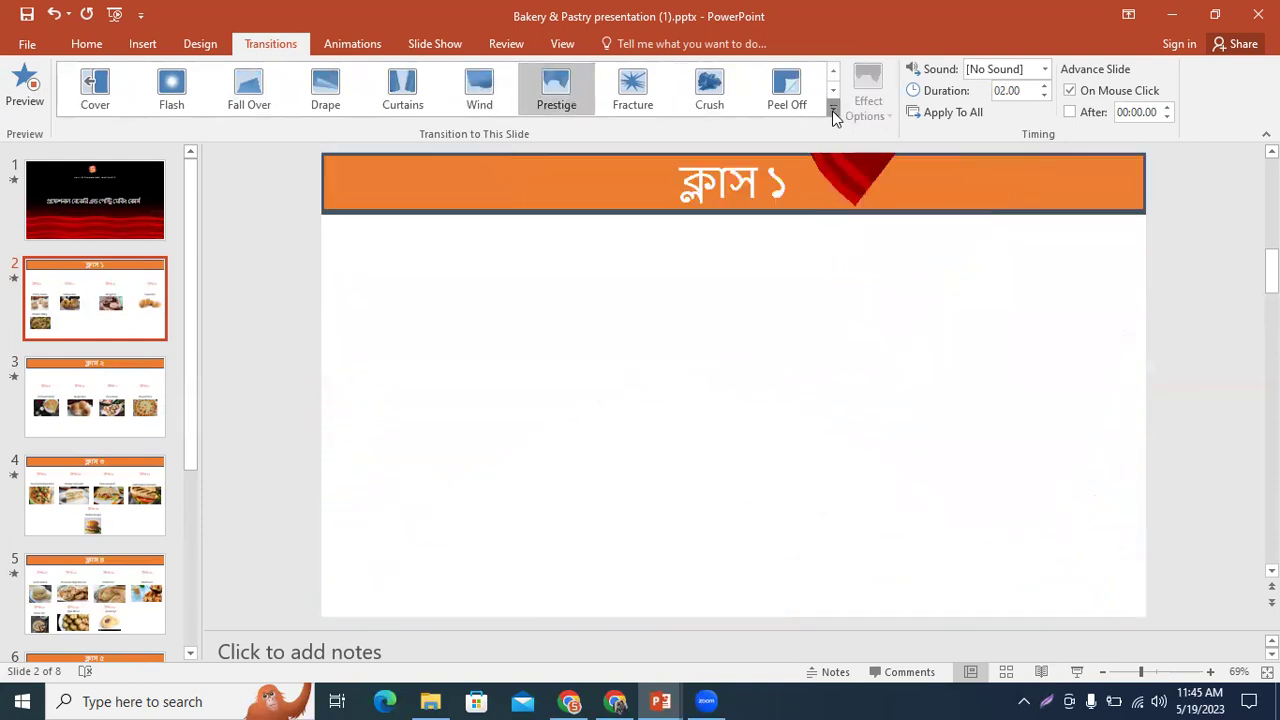
{"action": "left_click", "coordinate": [834, 112]}
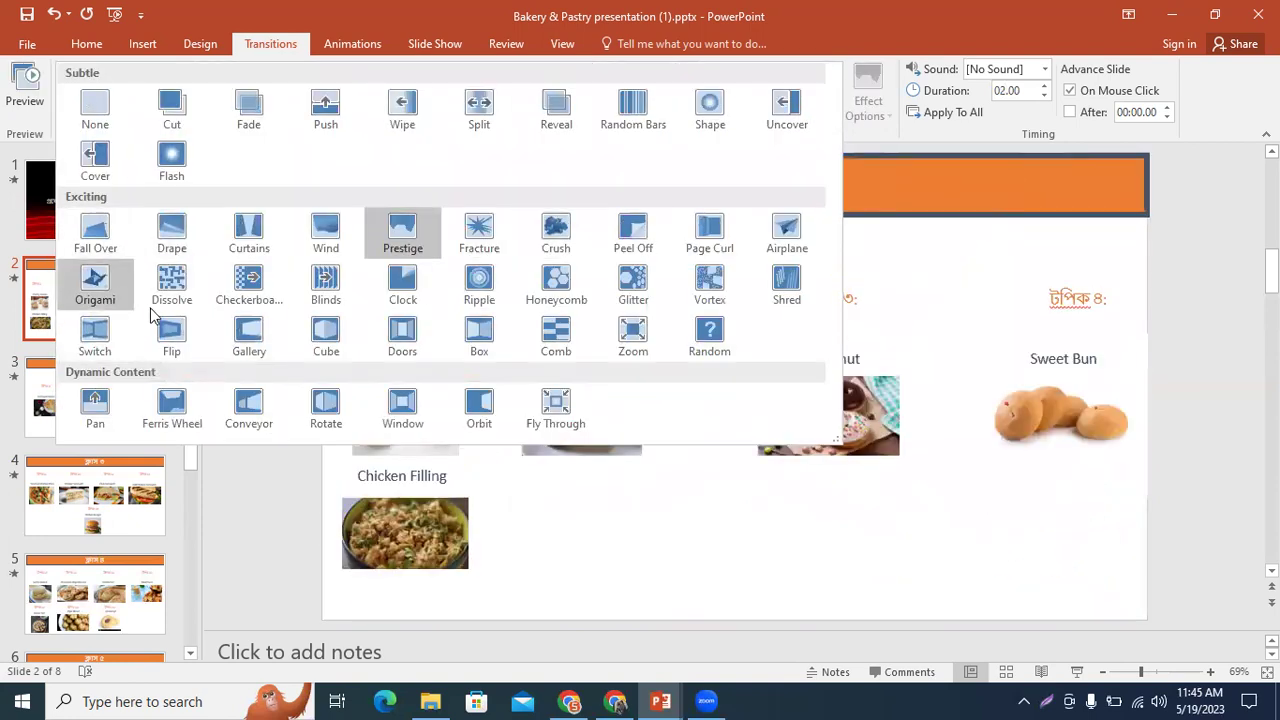
{"action": "left_click", "coordinate": [325, 335]}
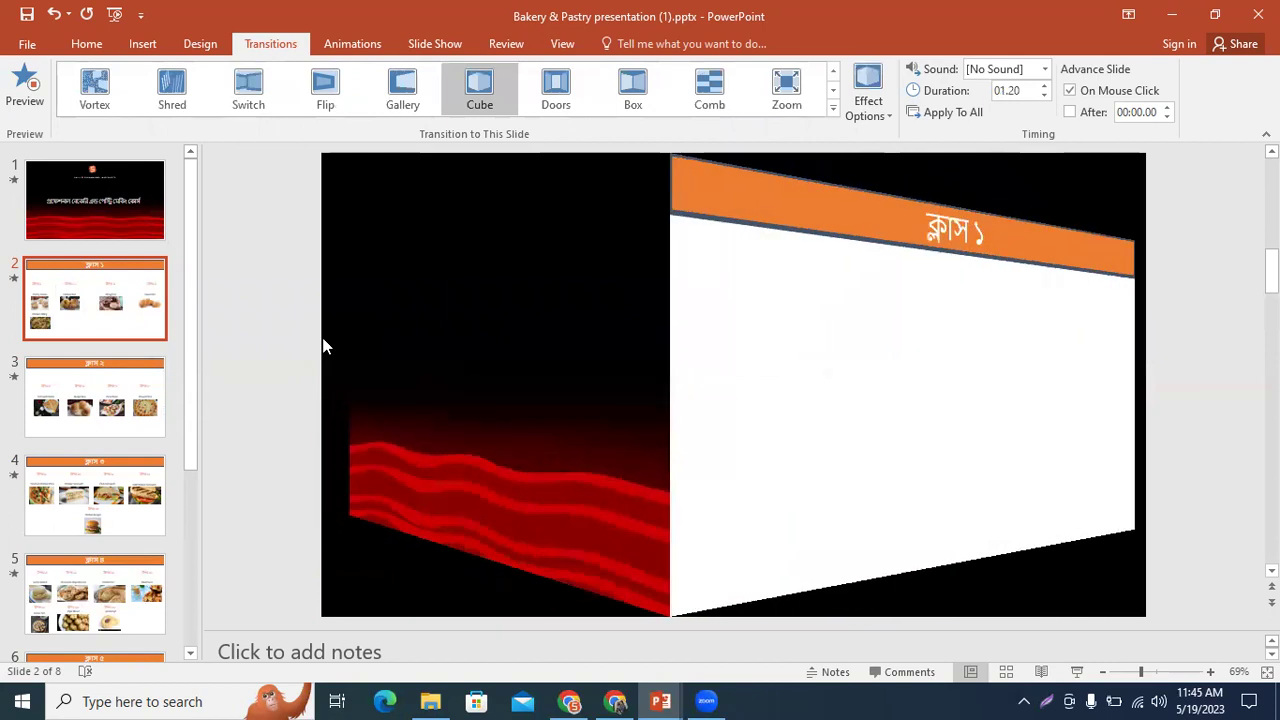
{"action": "left_click", "coordinate": [786, 92]}
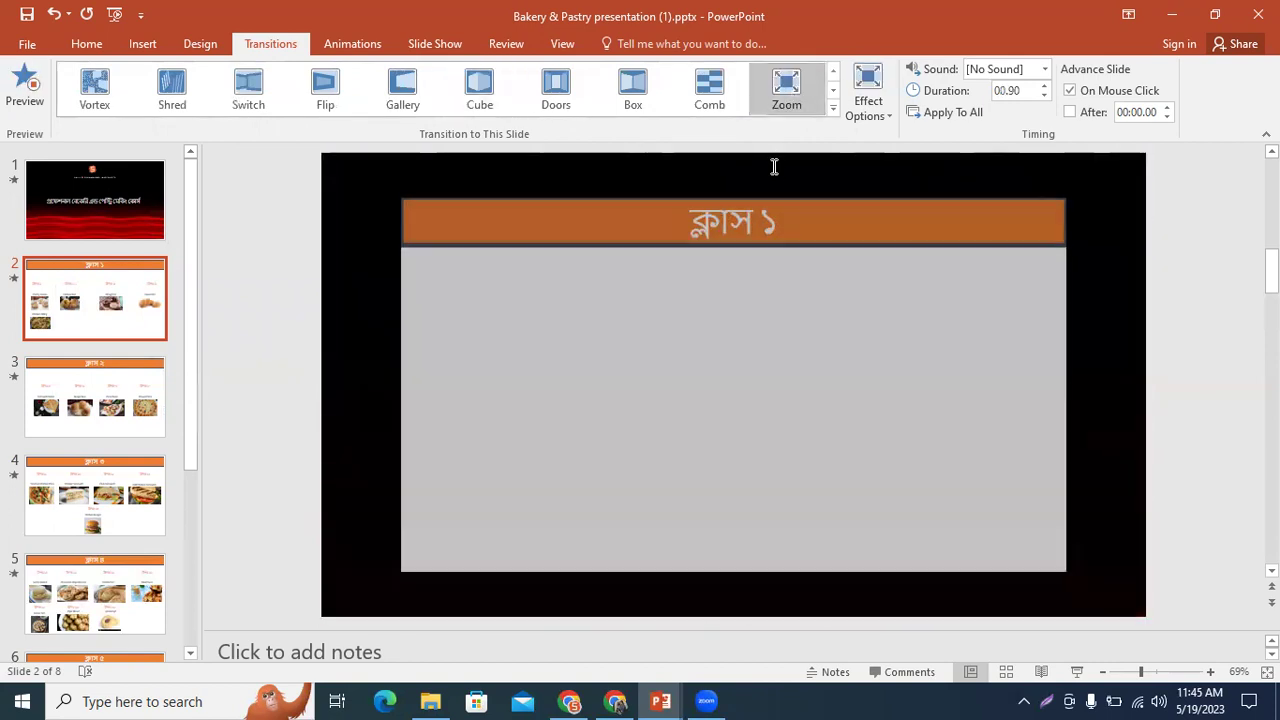
Try Conveyor, Fly Through, Window, Rotate and Pan, then apply Fade to slide 2.
{"action": "left_click", "coordinate": [833, 108]}
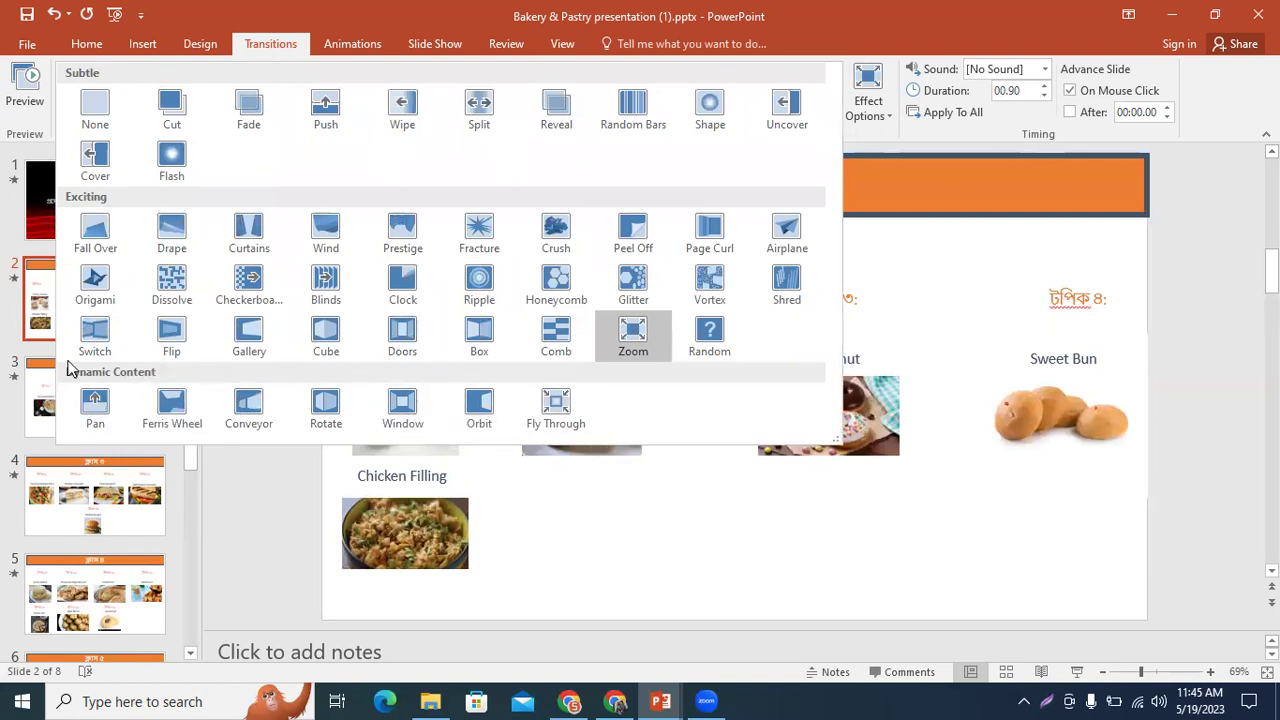
{"action": "left_click", "coordinate": [251, 412]}
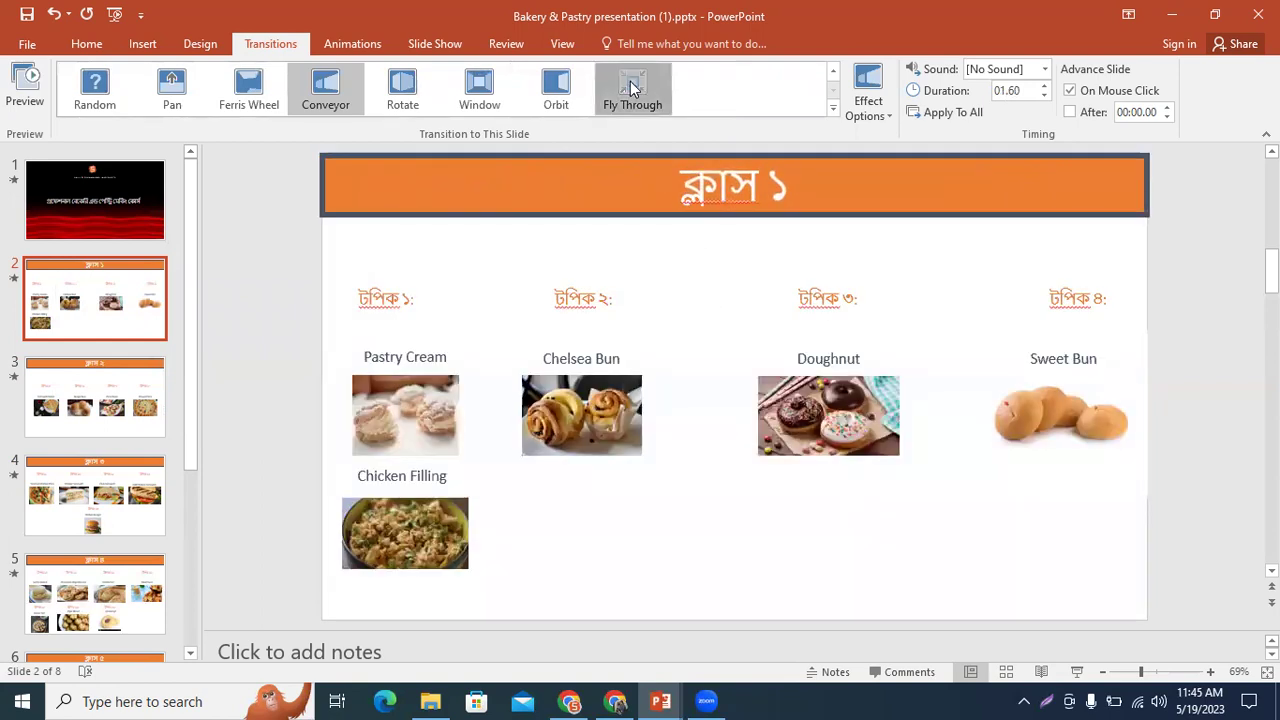
{"action": "left_click", "coordinate": [630, 88]}
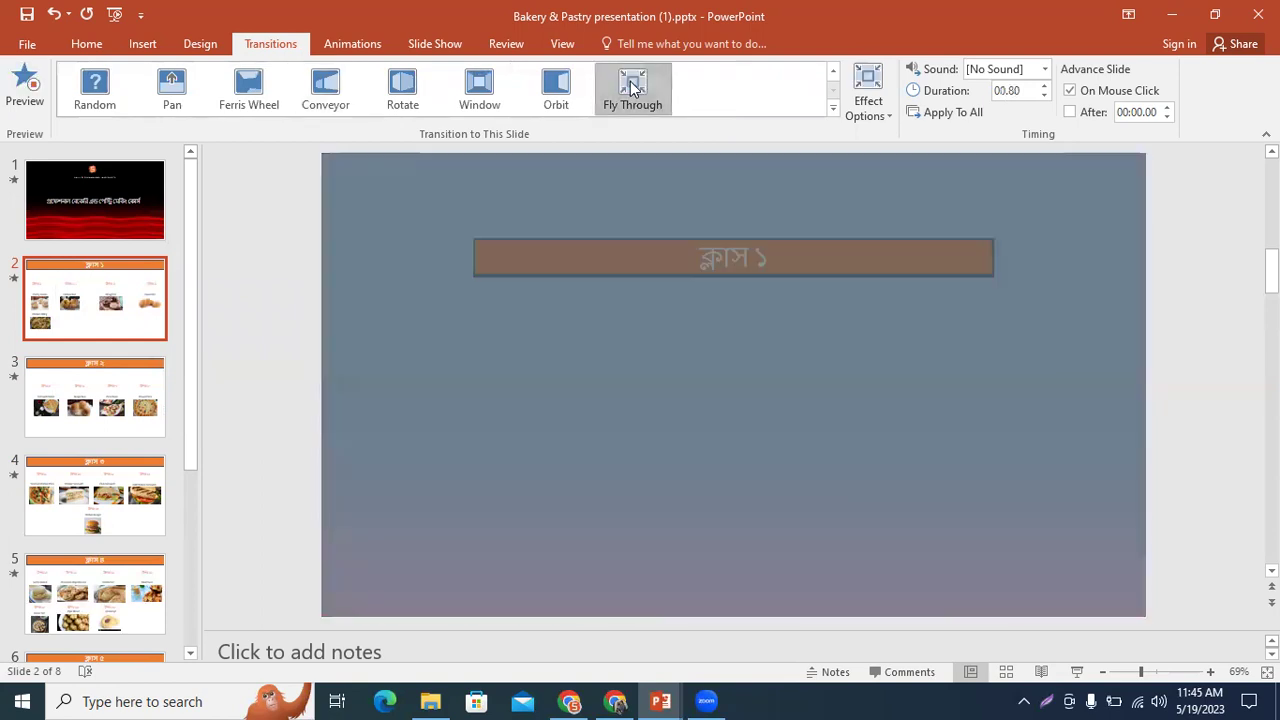
{"action": "left_click", "coordinate": [637, 103]}
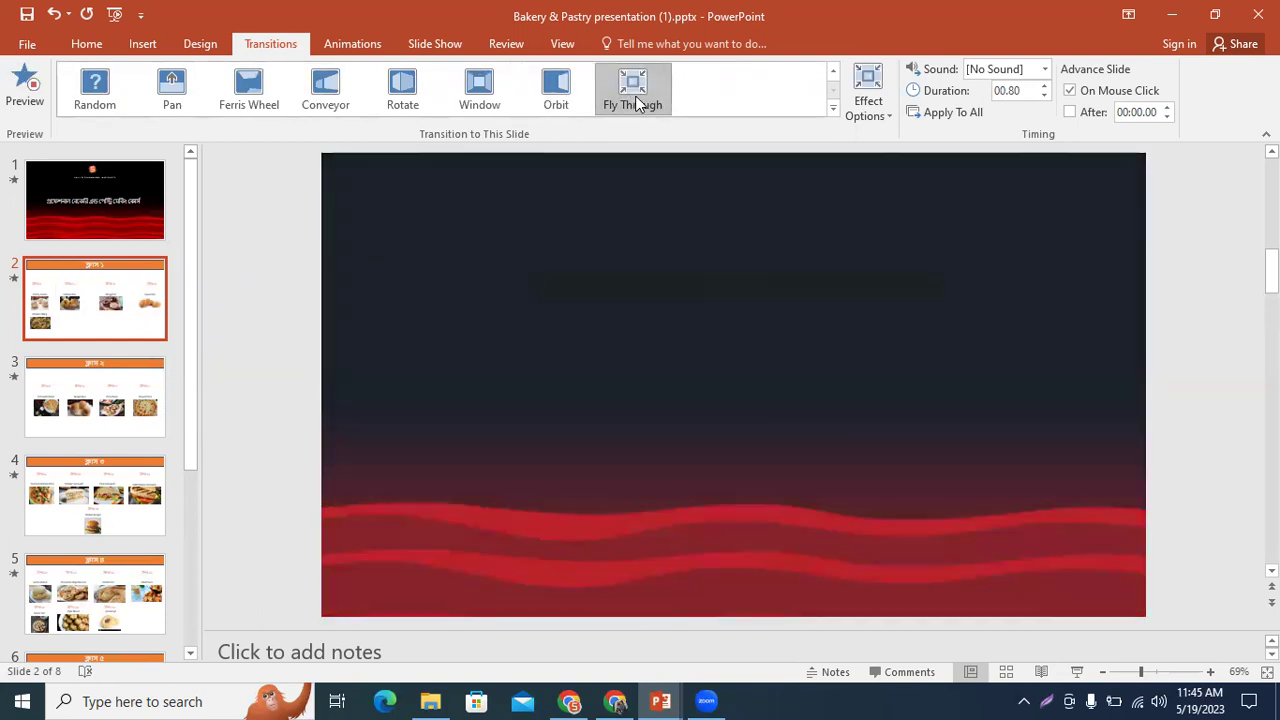
{"action": "left_click", "coordinate": [480, 100]}
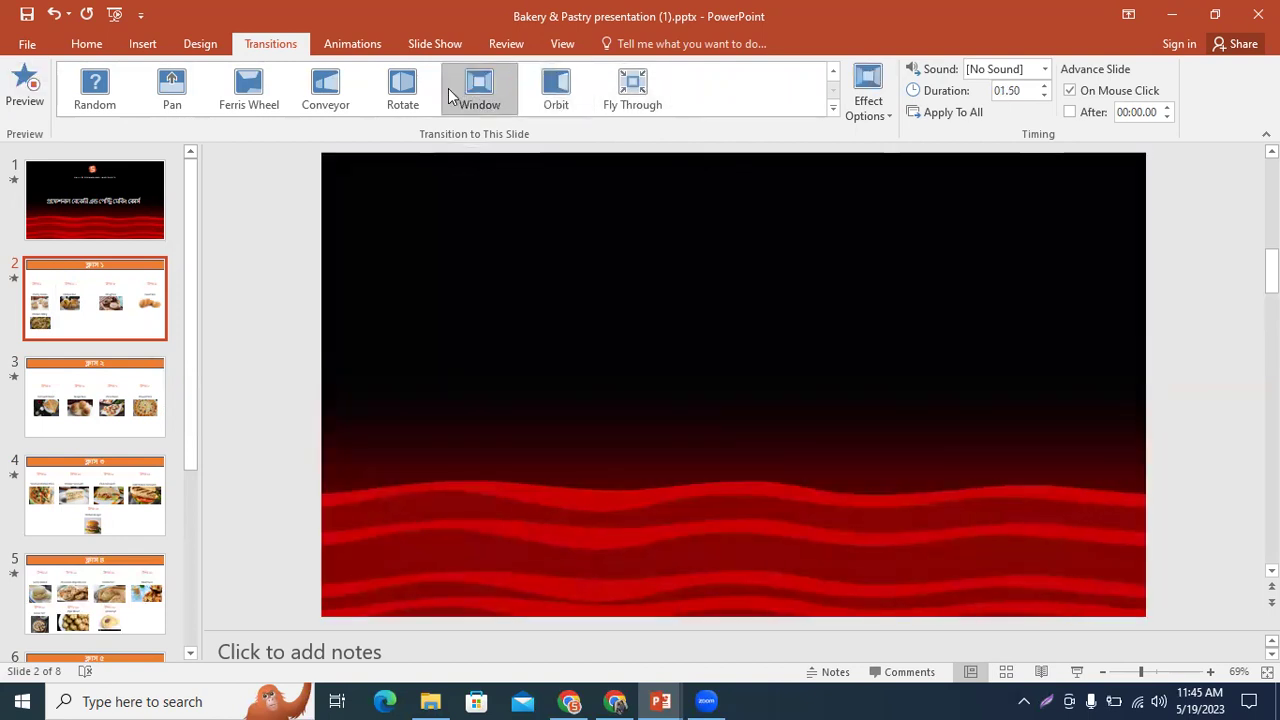
{"action": "left_click", "coordinate": [405, 92]}
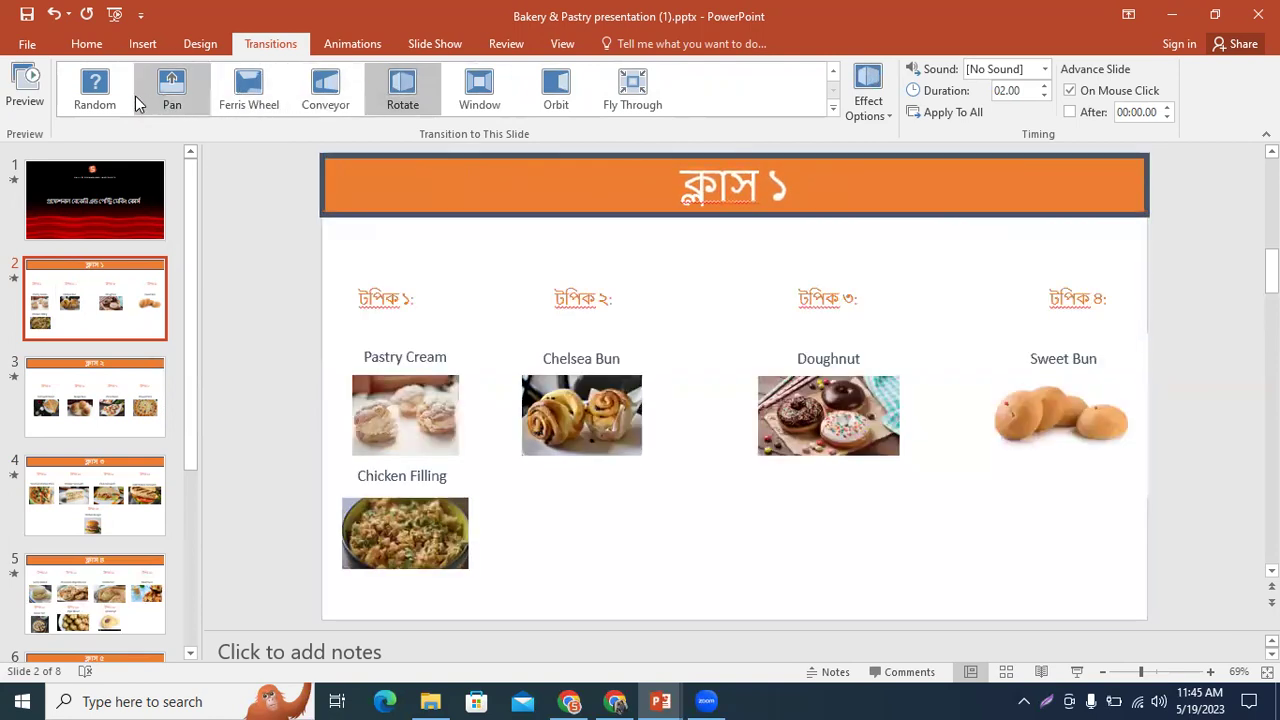
{"action": "left_click", "coordinate": [160, 93]}
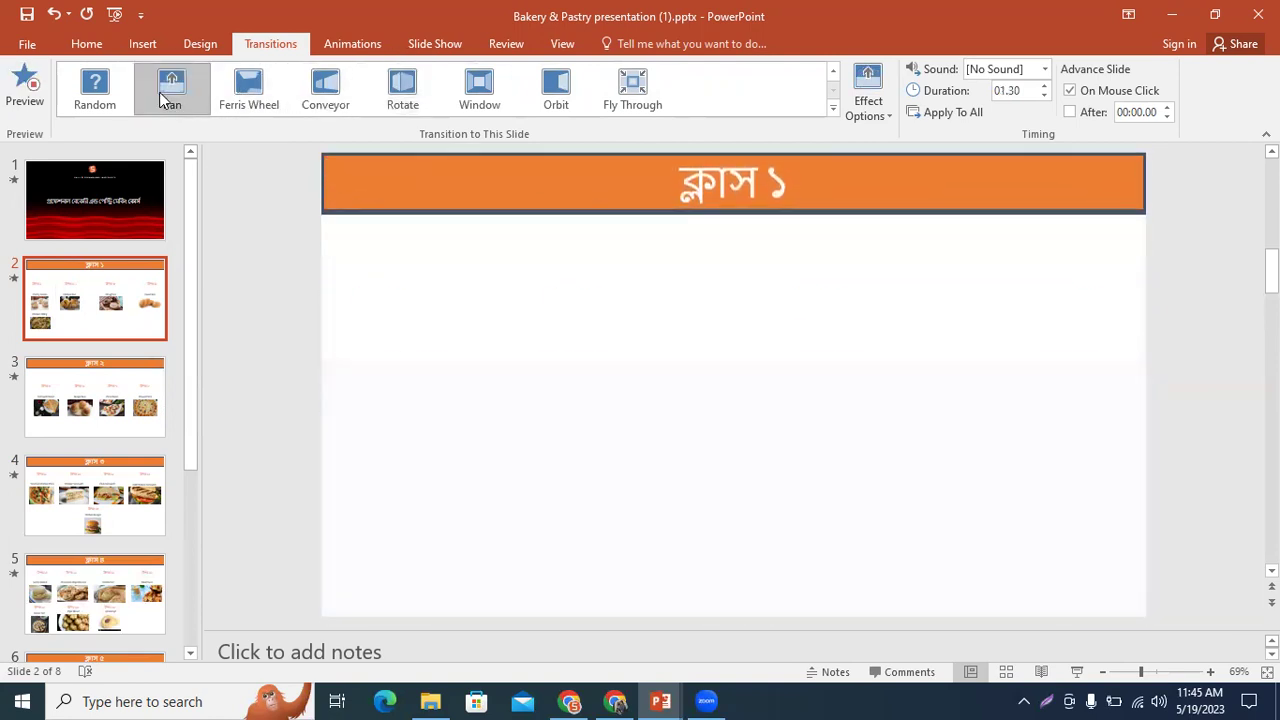
{"action": "left_click", "coordinate": [830, 107]}
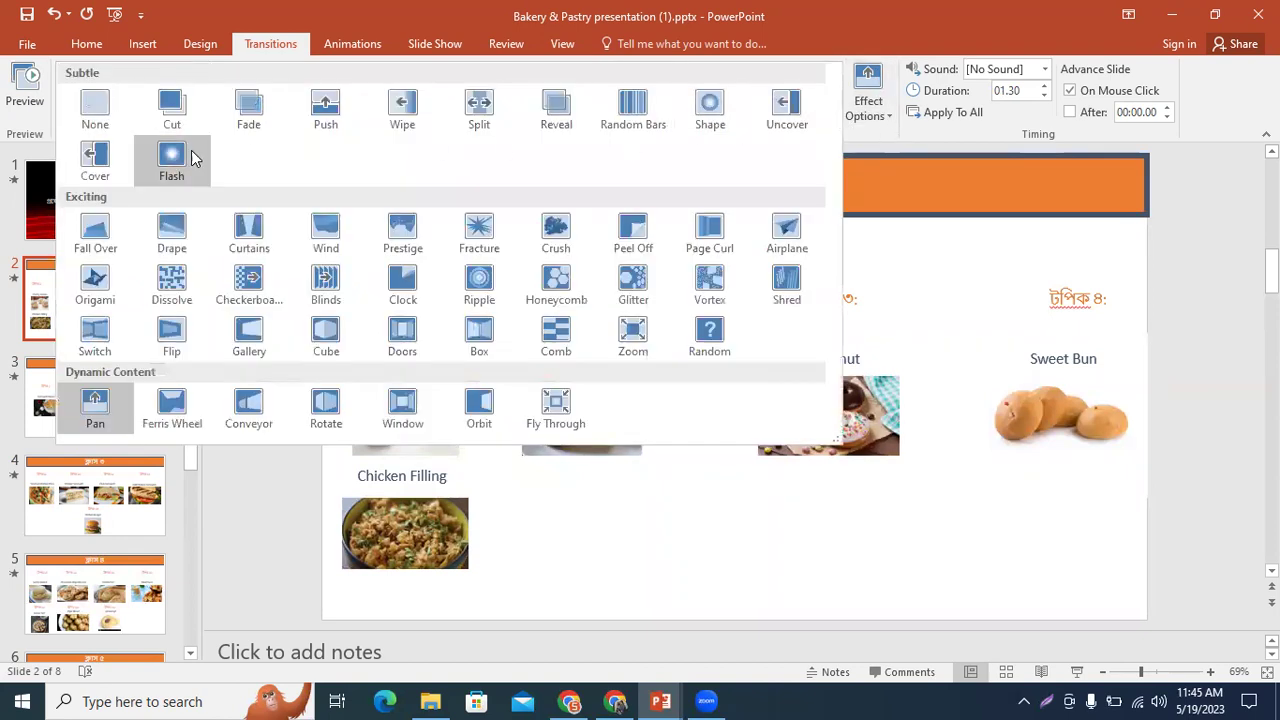
{"action": "left_click", "coordinate": [226, 120]}
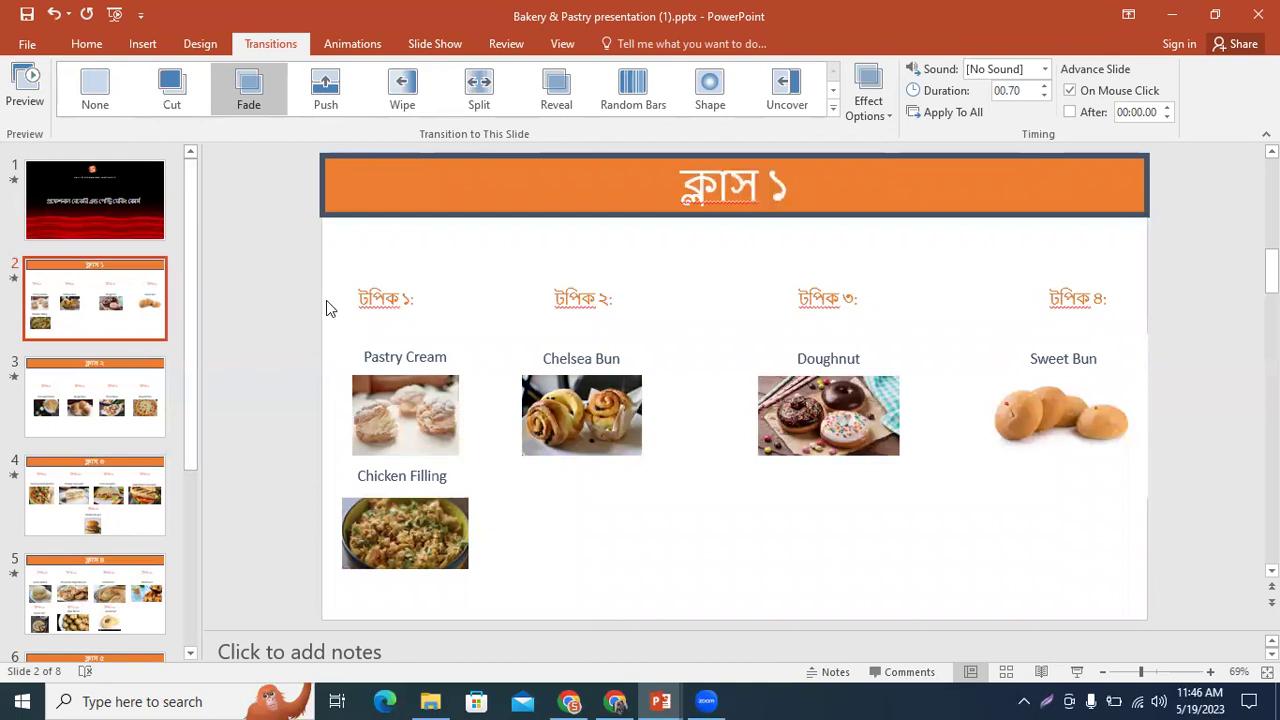
{"action": "left_click", "coordinate": [87, 172]}
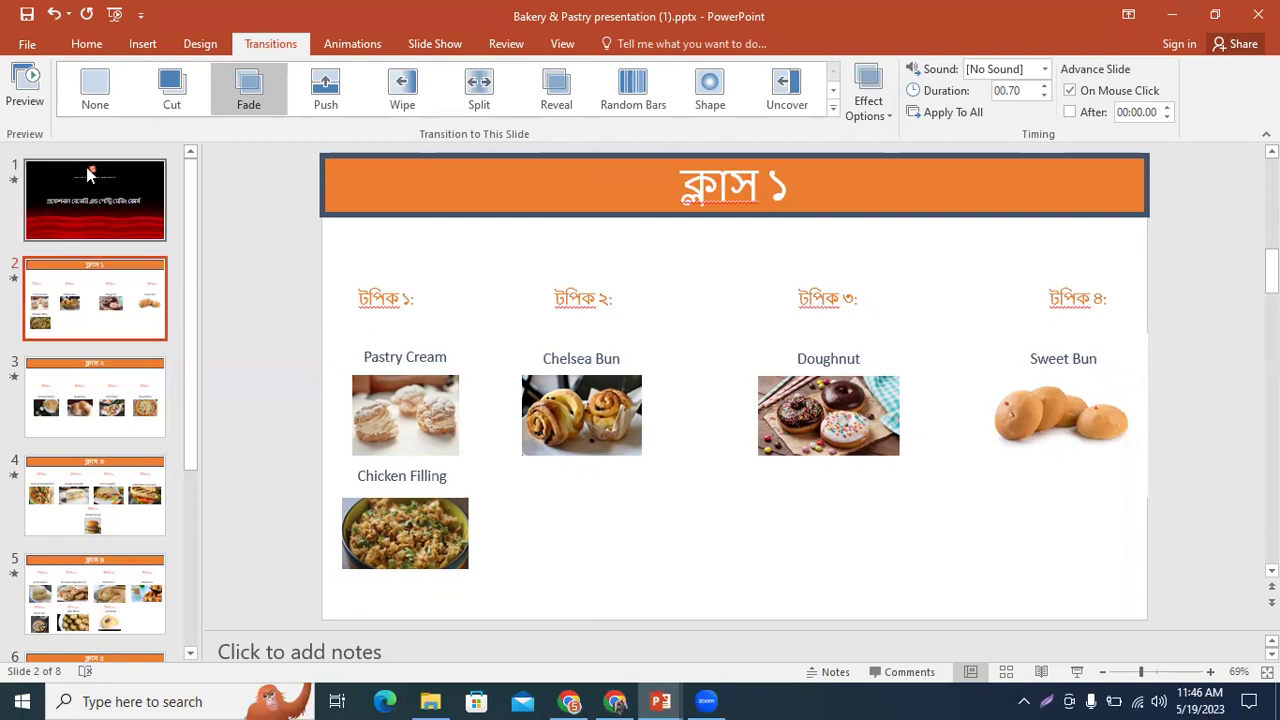
{"action": "left_click", "coordinate": [88, 468]}
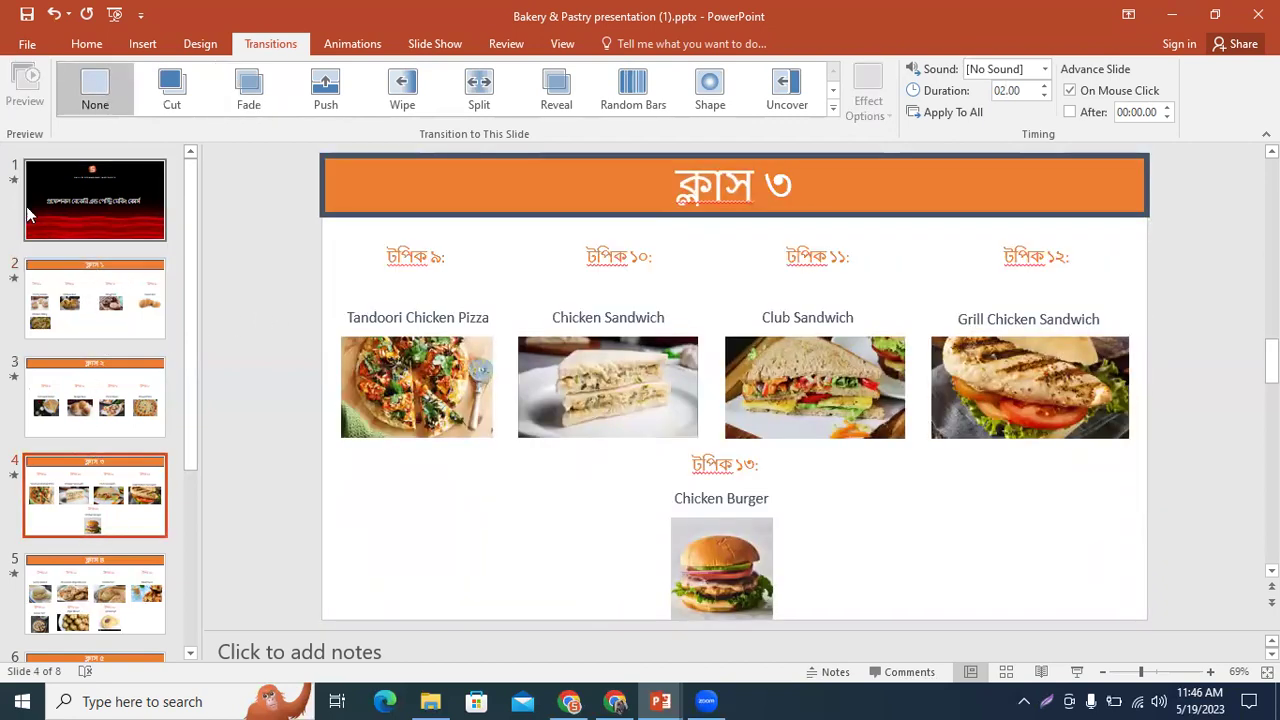
{"action": "left_click", "coordinate": [77, 232]}
{"action": "left_click", "coordinate": [103, 314]}
{"action": "left_click", "coordinate": [133, 428]}
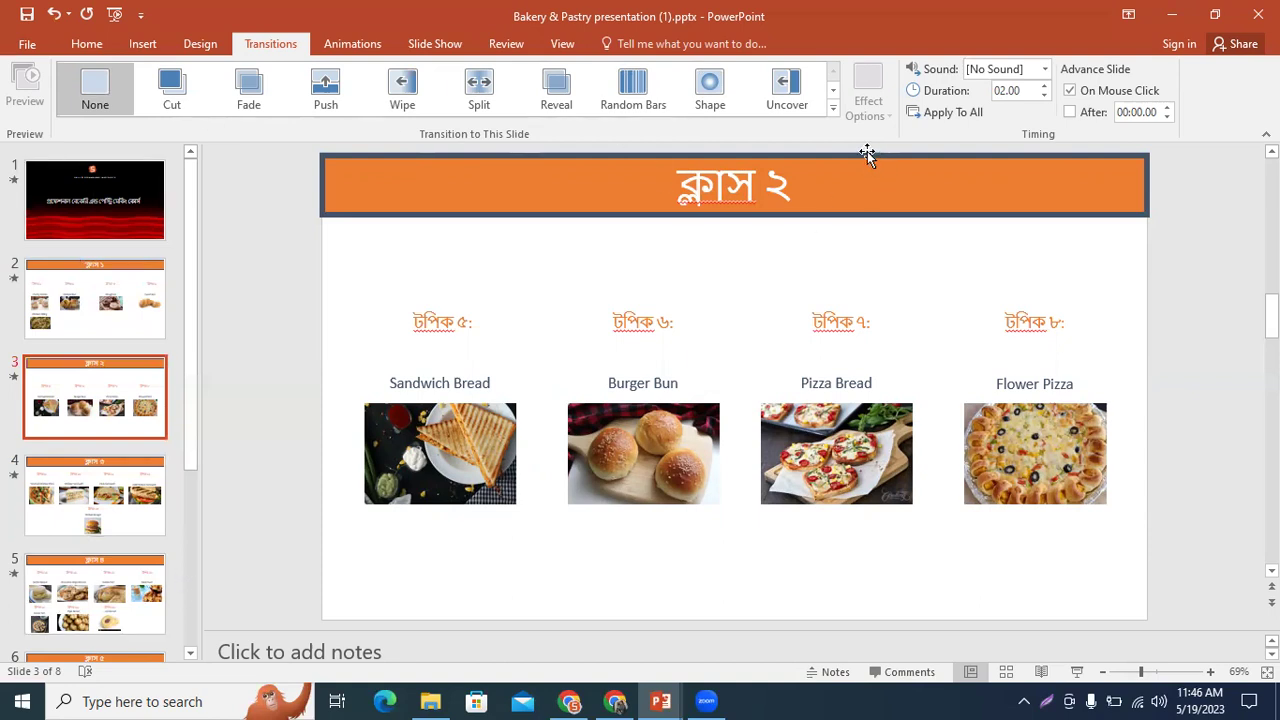
{"action": "left_click", "coordinate": [96, 319]}
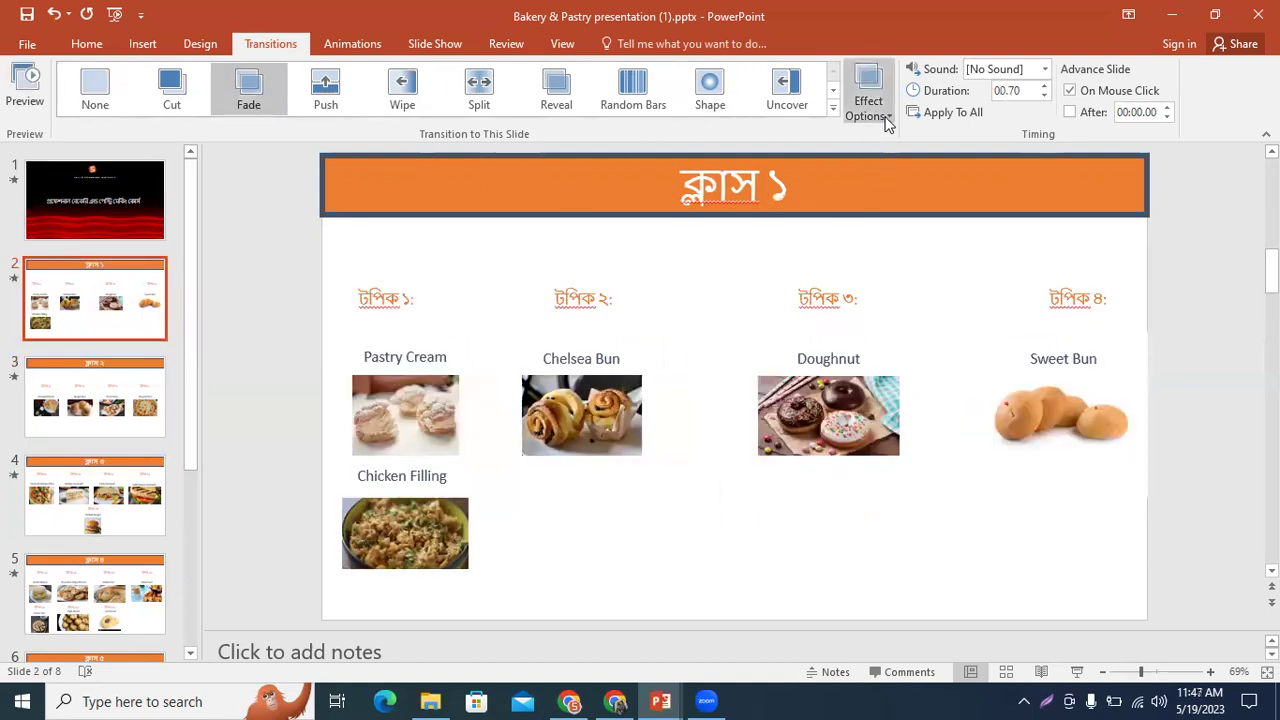
{"action": "left_click", "coordinate": [886, 120]}
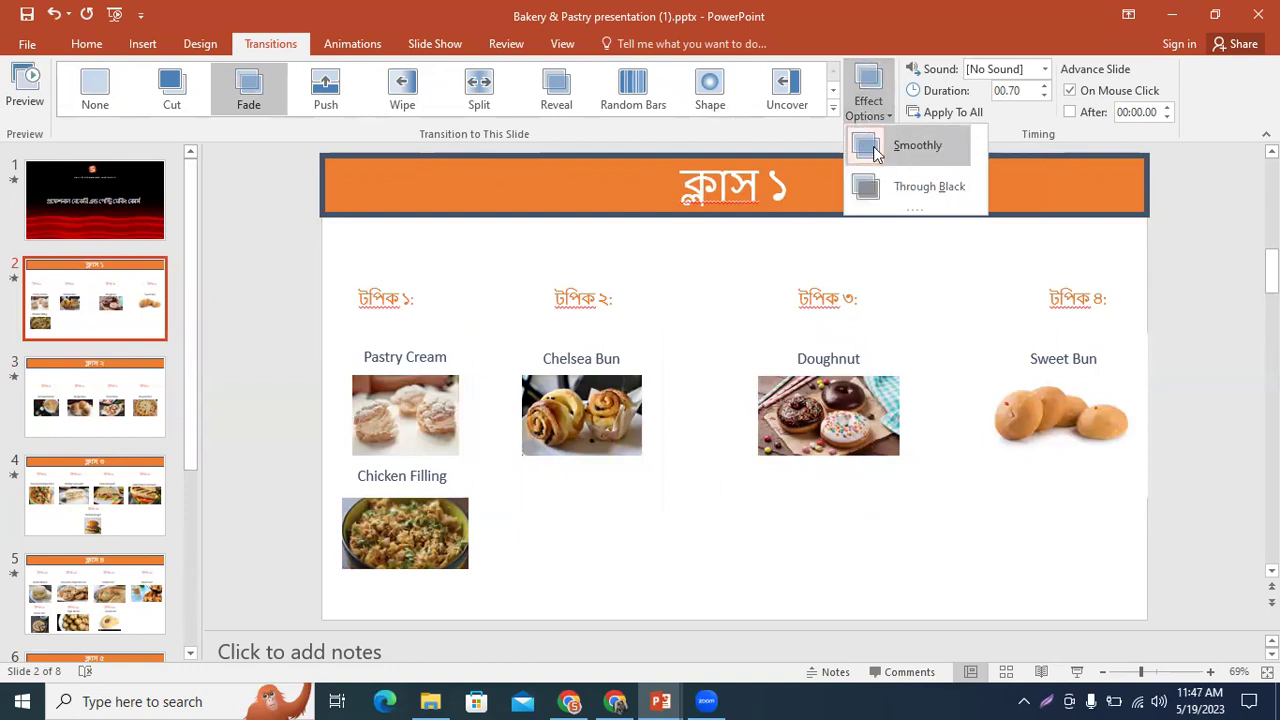
{"action": "left_click", "coordinate": [567, 97]}
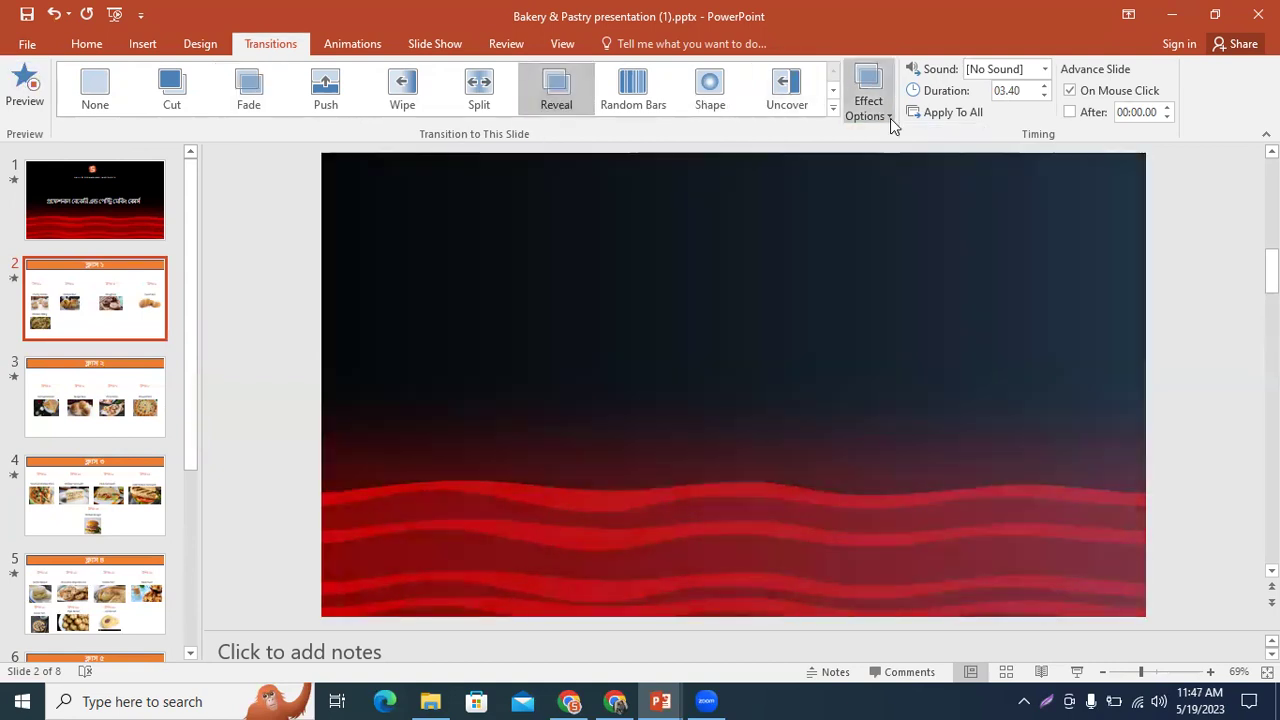
{"action": "left_click", "coordinate": [888, 118]}
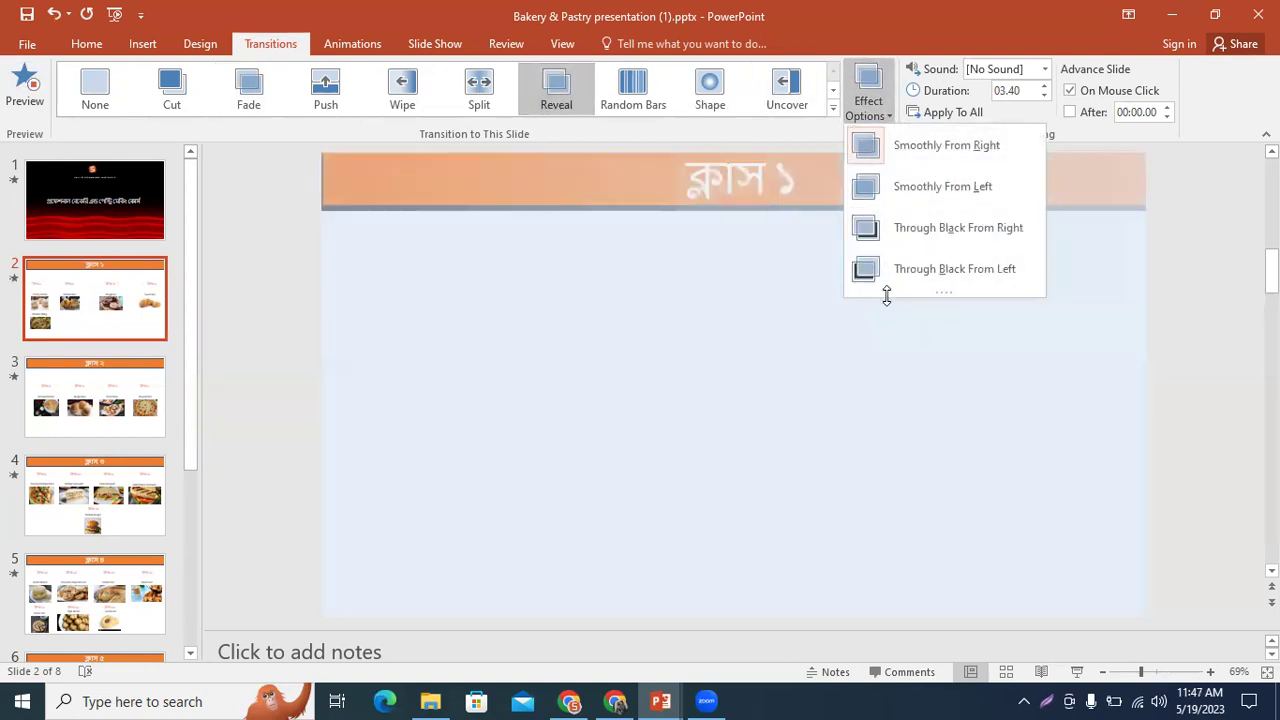
{"action": "left_click", "coordinate": [660, 108]}
{"action": "left_click", "coordinate": [880, 115]}
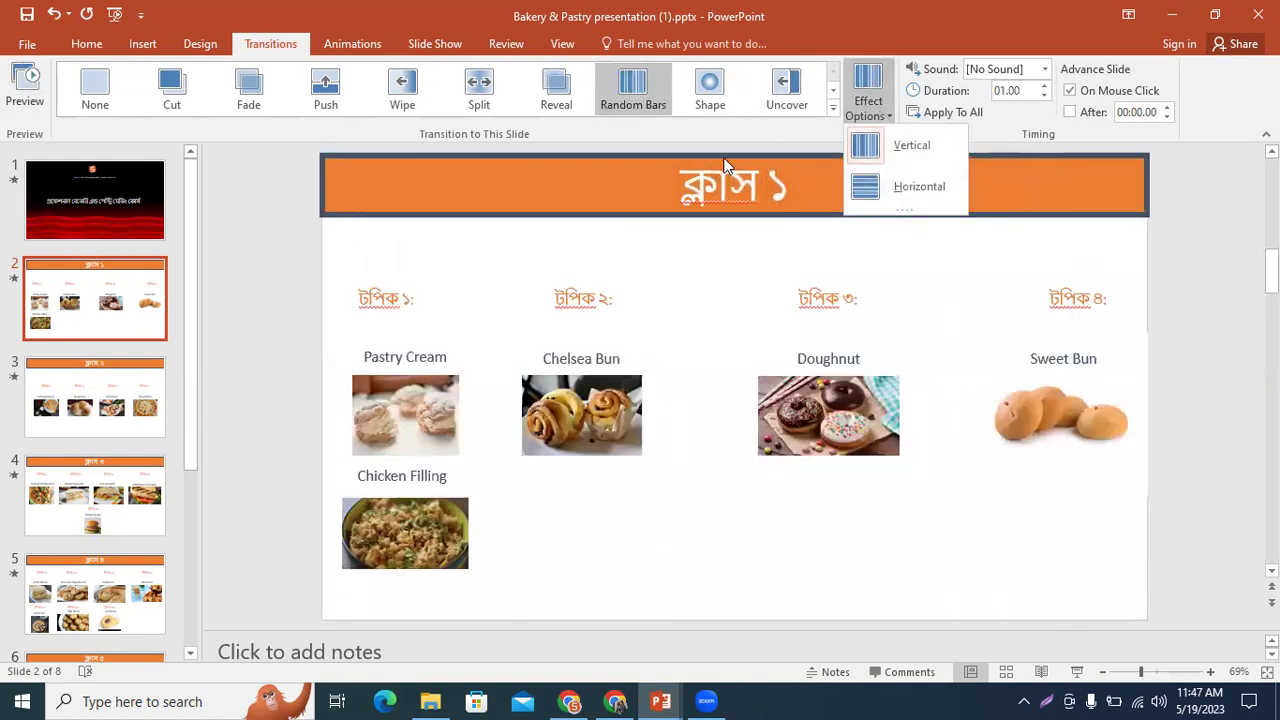
{"action": "left_click", "coordinate": [778, 95]}
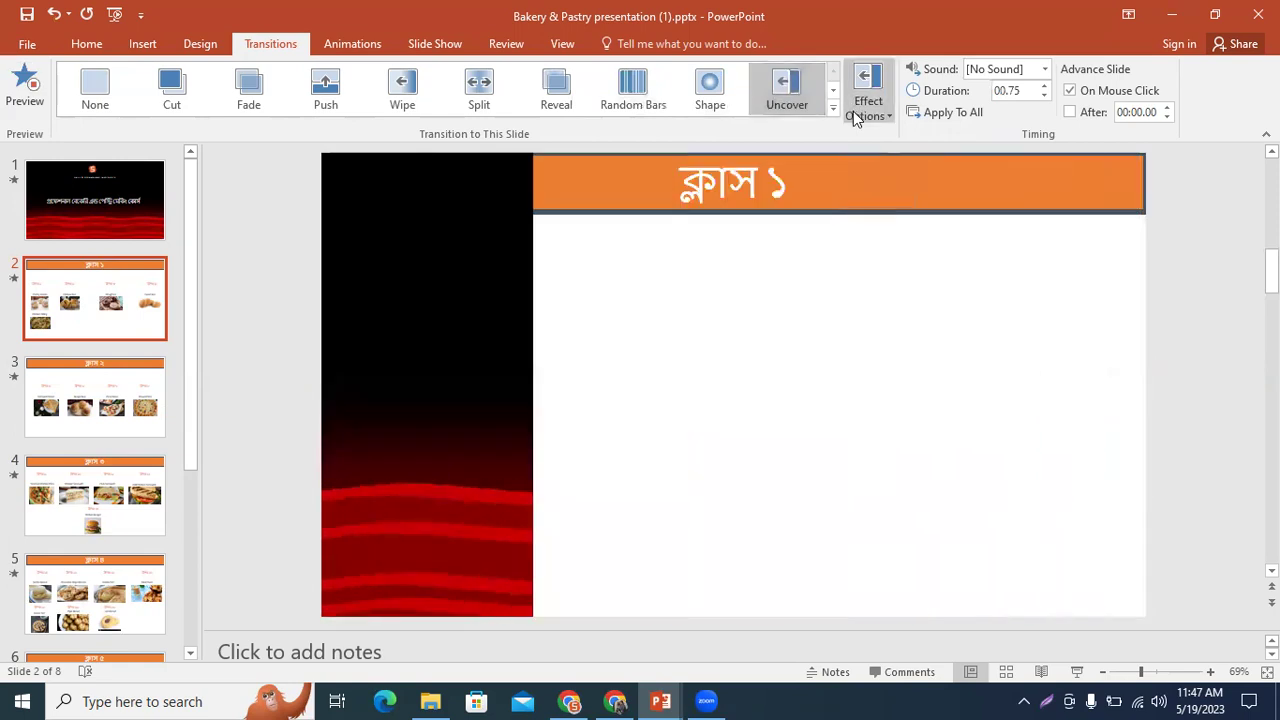
{"action": "left_click", "coordinate": [869, 110]}
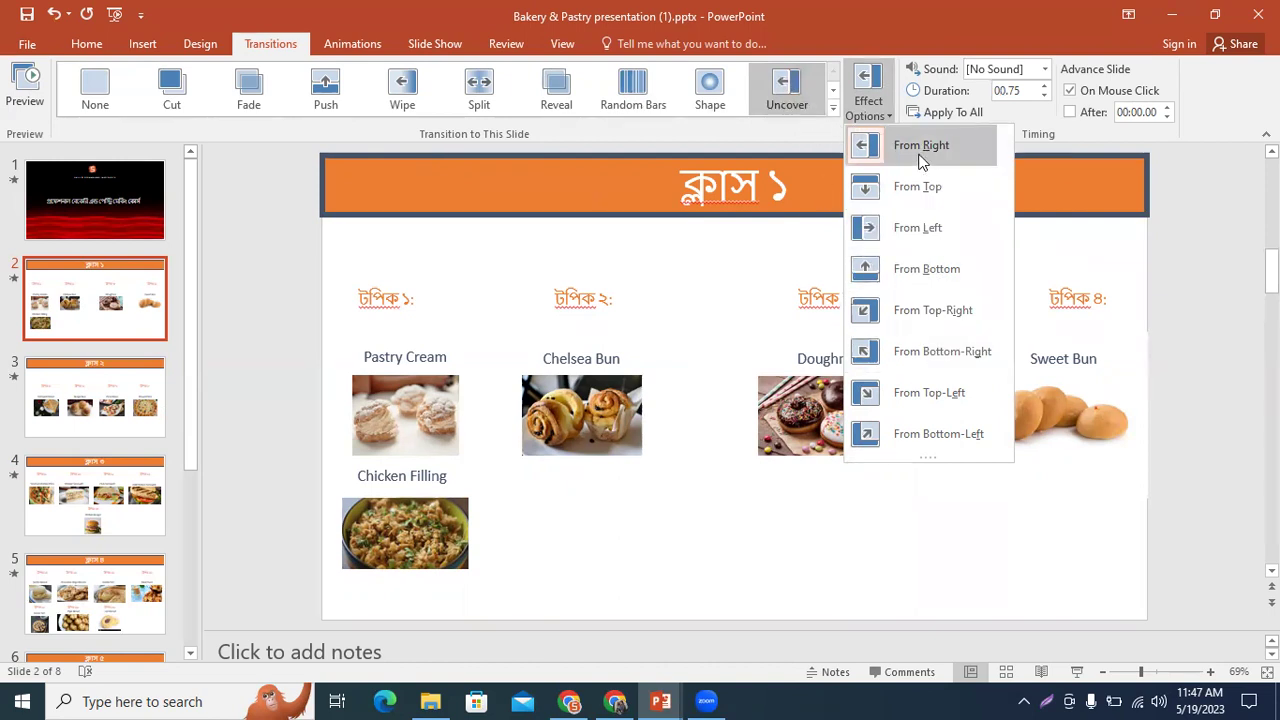
{"action": "left_click", "coordinate": [808, 103]}
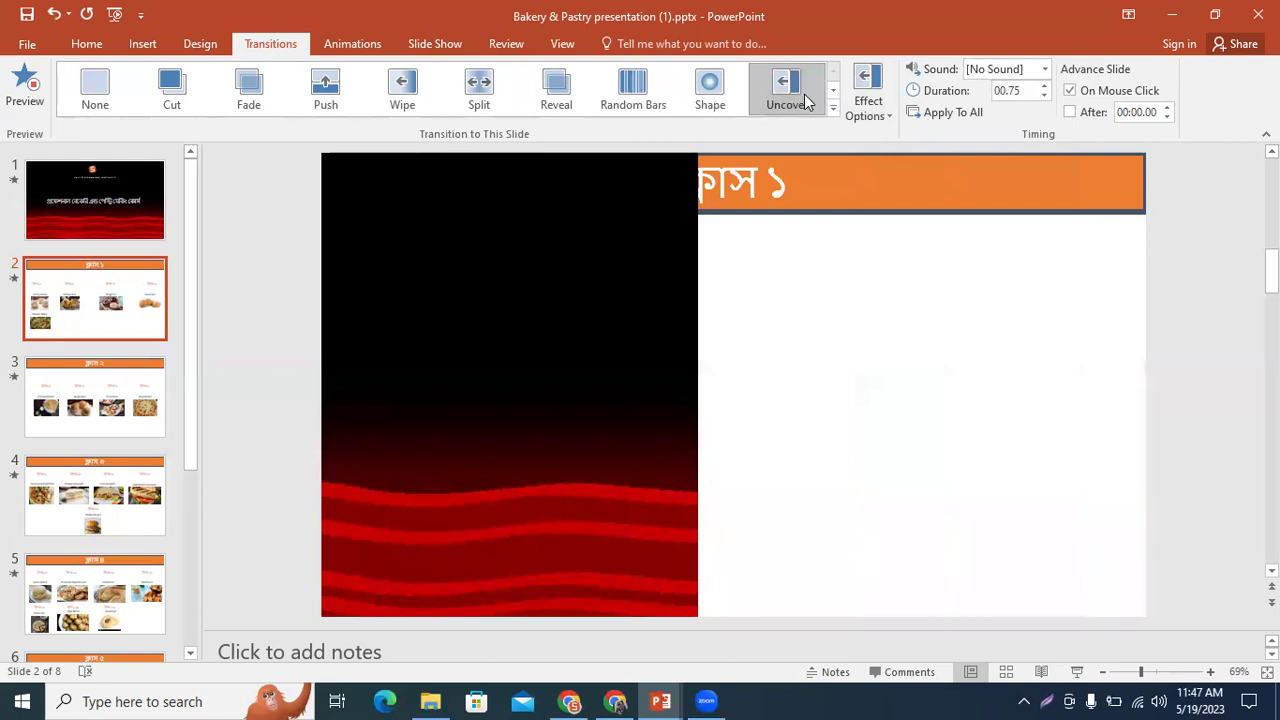
{"action": "left_click", "coordinate": [868, 112]}
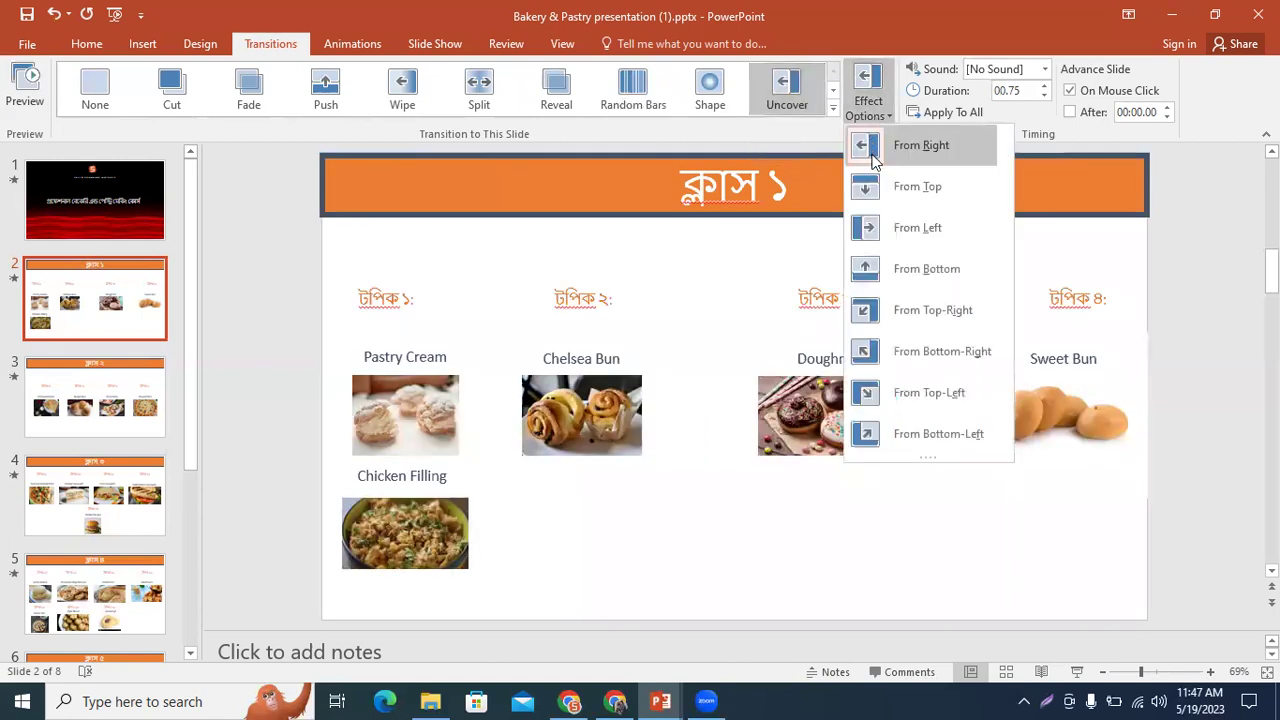
{"action": "left_click", "coordinate": [874, 182]}
{"action": "left_click", "coordinate": [868, 118]}
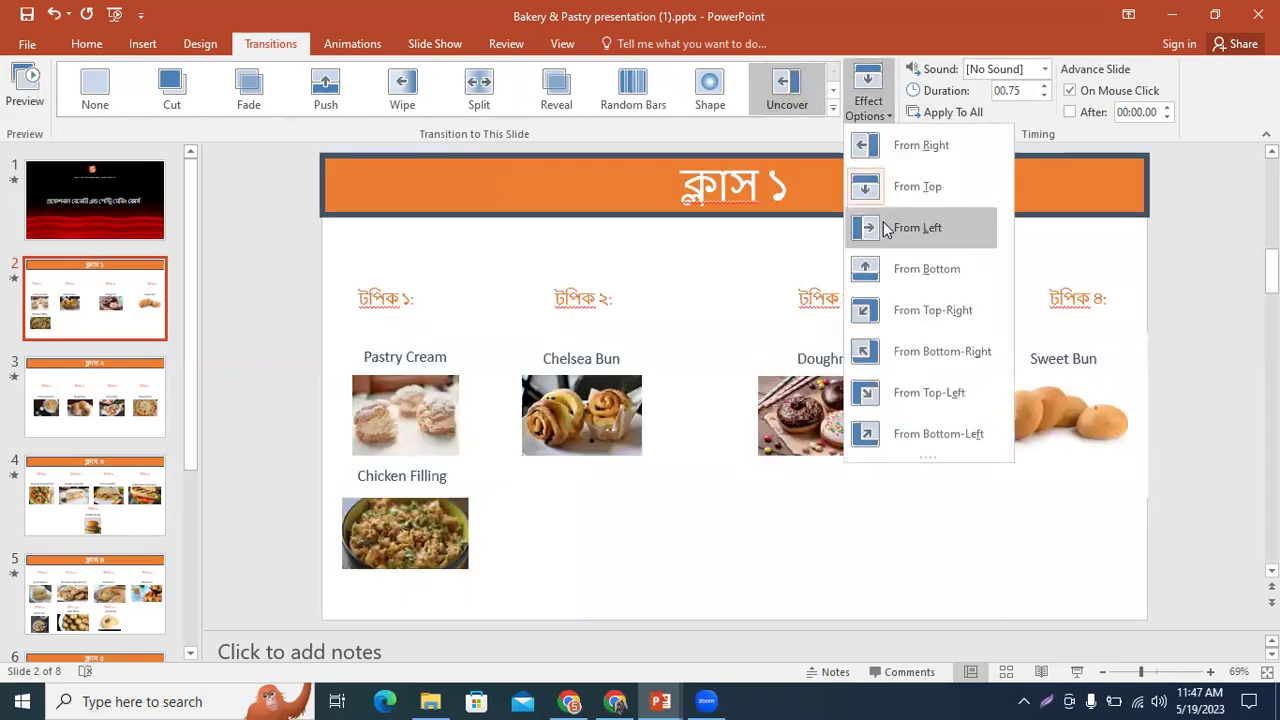
{"action": "left_click", "coordinate": [900, 227]}
{"action": "left_click", "coordinate": [880, 112]}
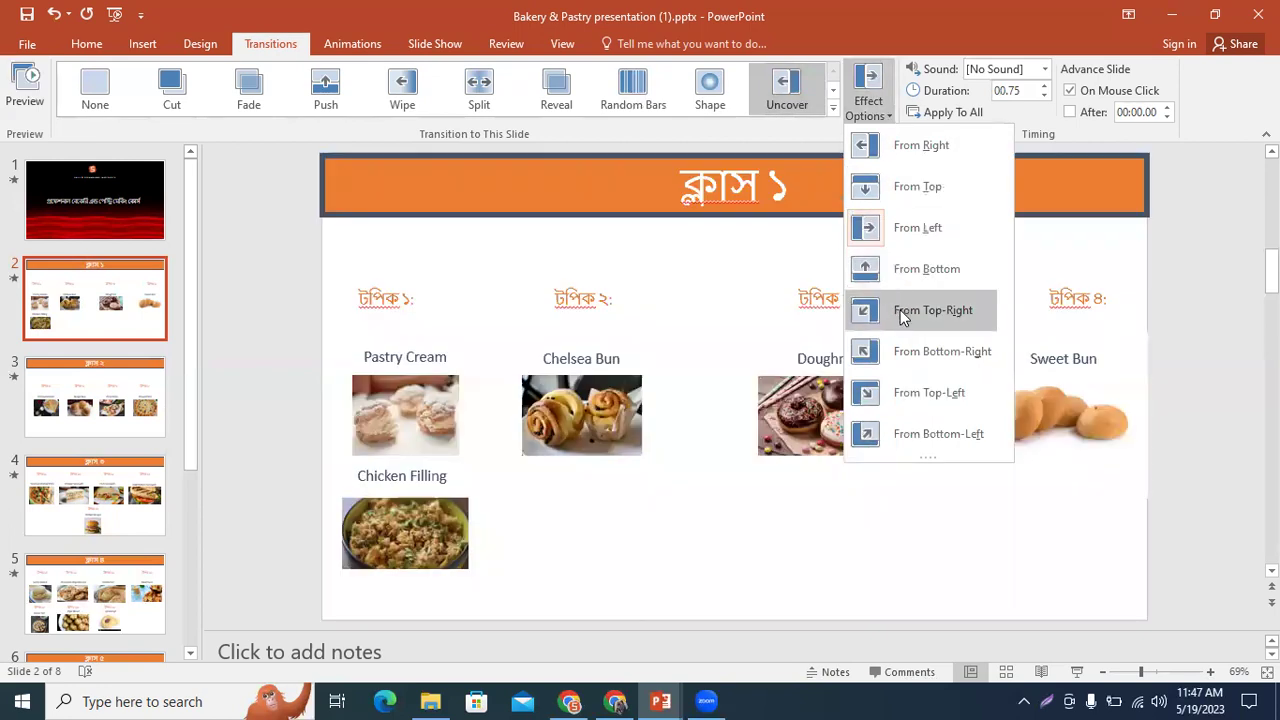
{"action": "left_click", "coordinate": [904, 312]}
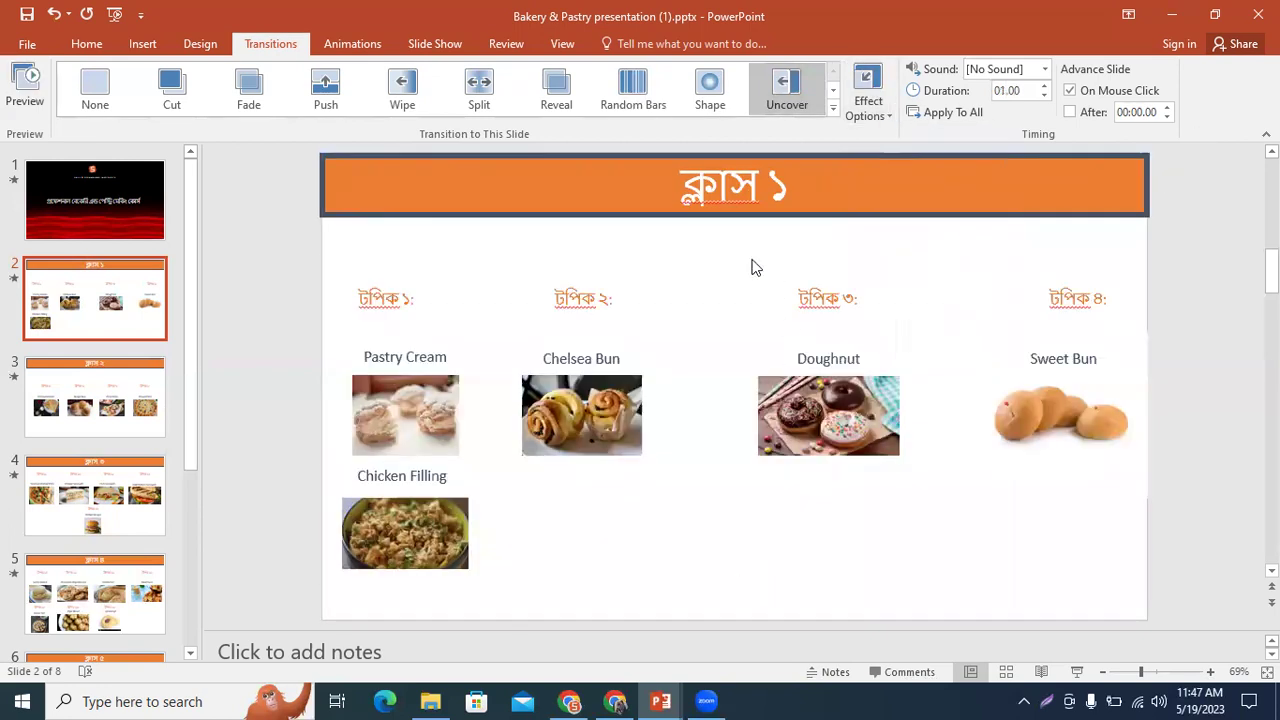
{"action": "left_click", "coordinate": [242, 100]}
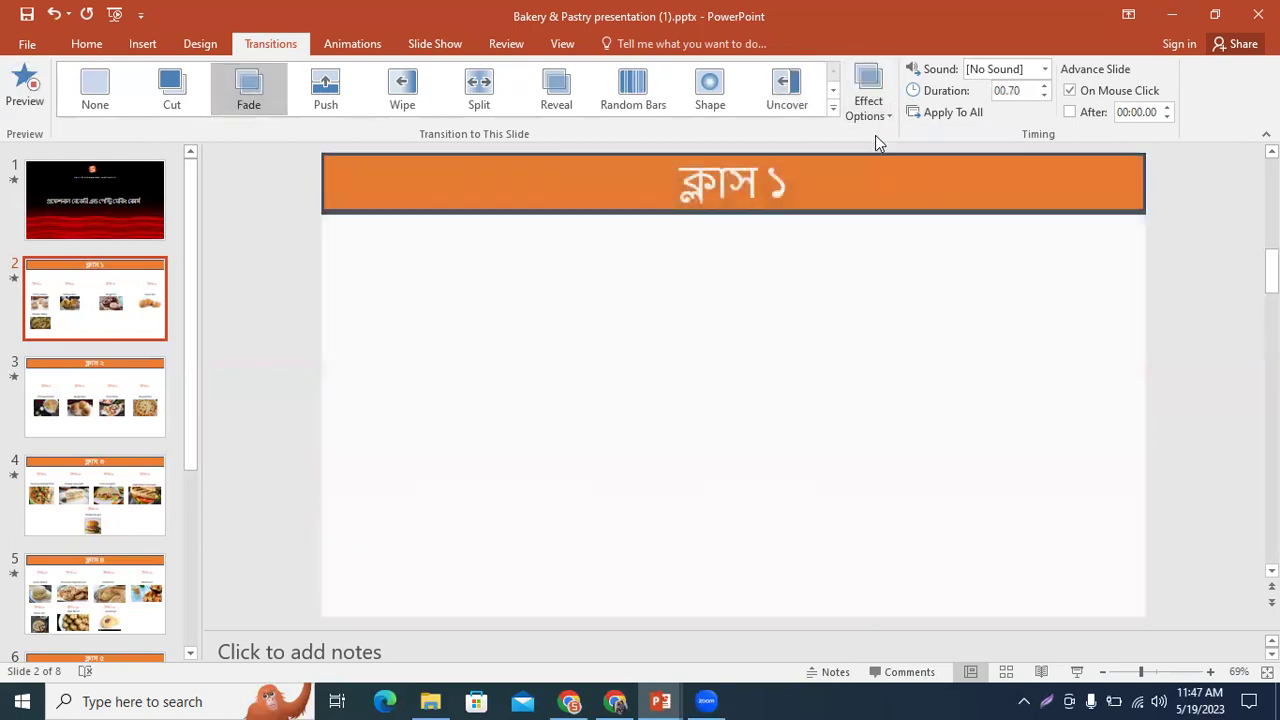
Add the Laser sound to slide 2's transition and set the speaker volume back to 100.
{"action": "left_click", "coordinate": [1045, 70]}
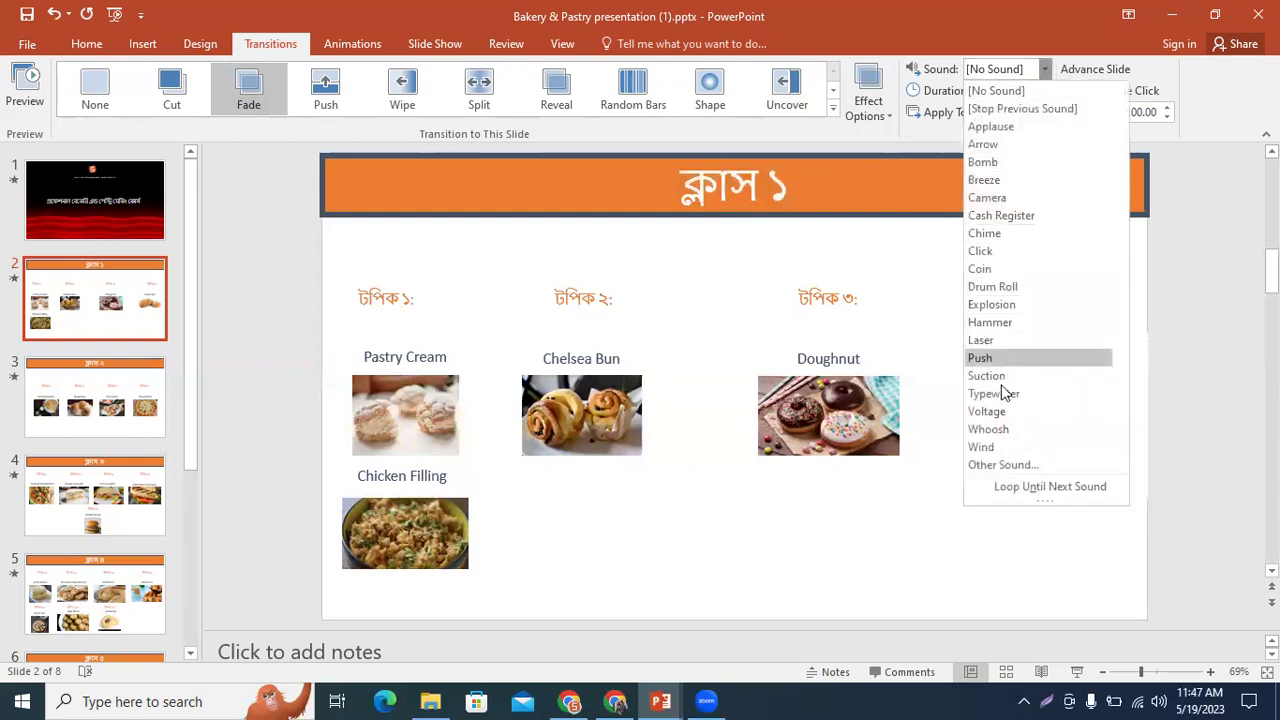
{"action": "left_click", "coordinate": [1010, 342]}
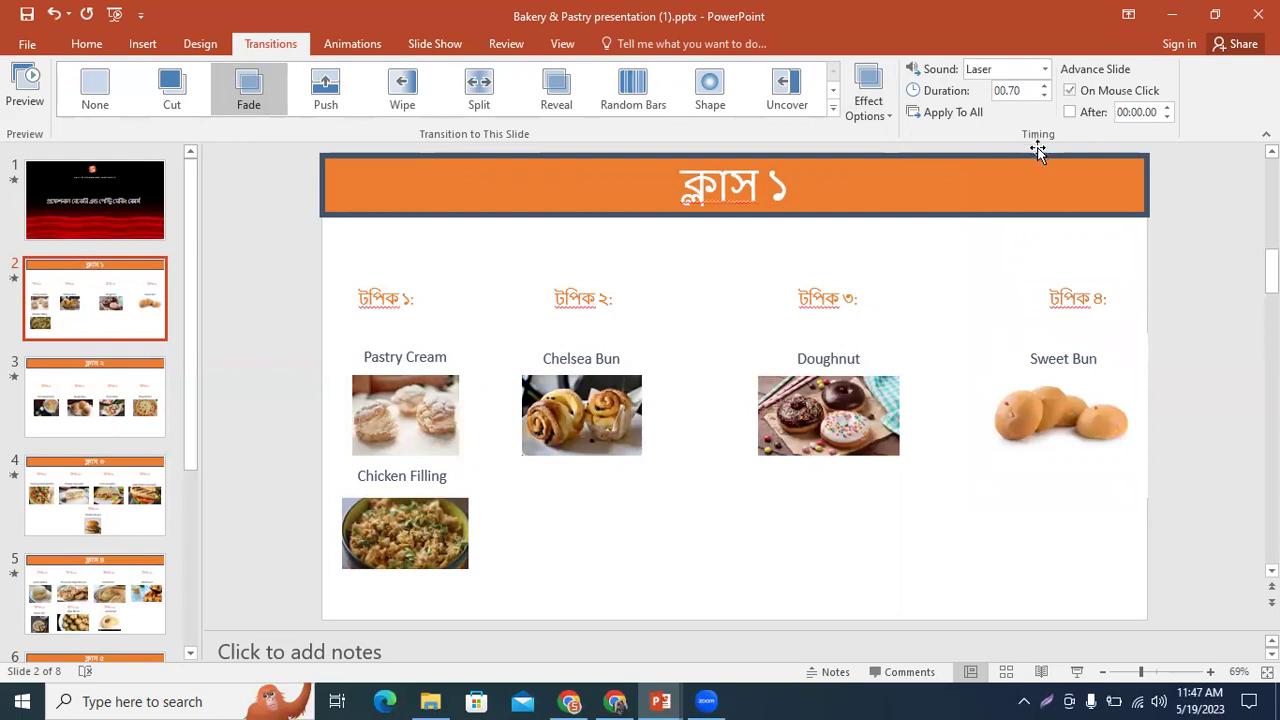
{"action": "left_click", "coordinate": [1145, 700]}
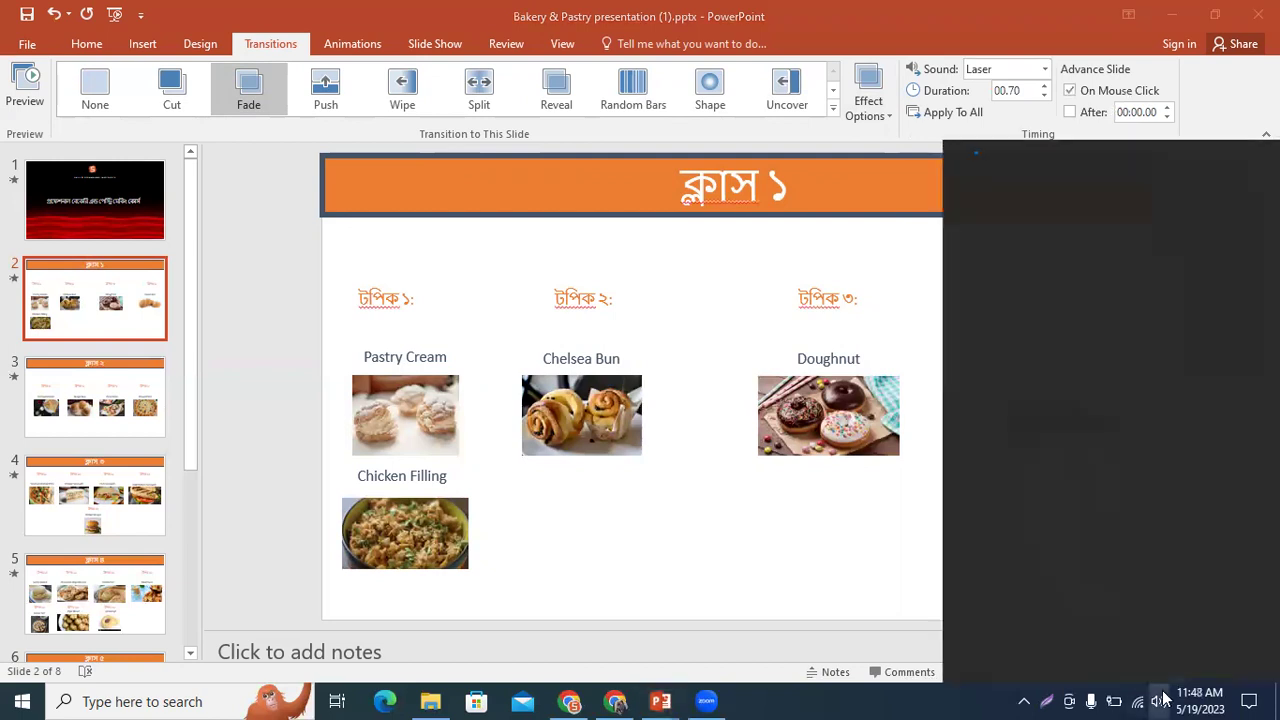
{"action": "left_click_drag", "start_coordinate": [1209, 660], "coordinate": [1218, 660]}
{"action": "left_click", "coordinate": [1180, 660]}
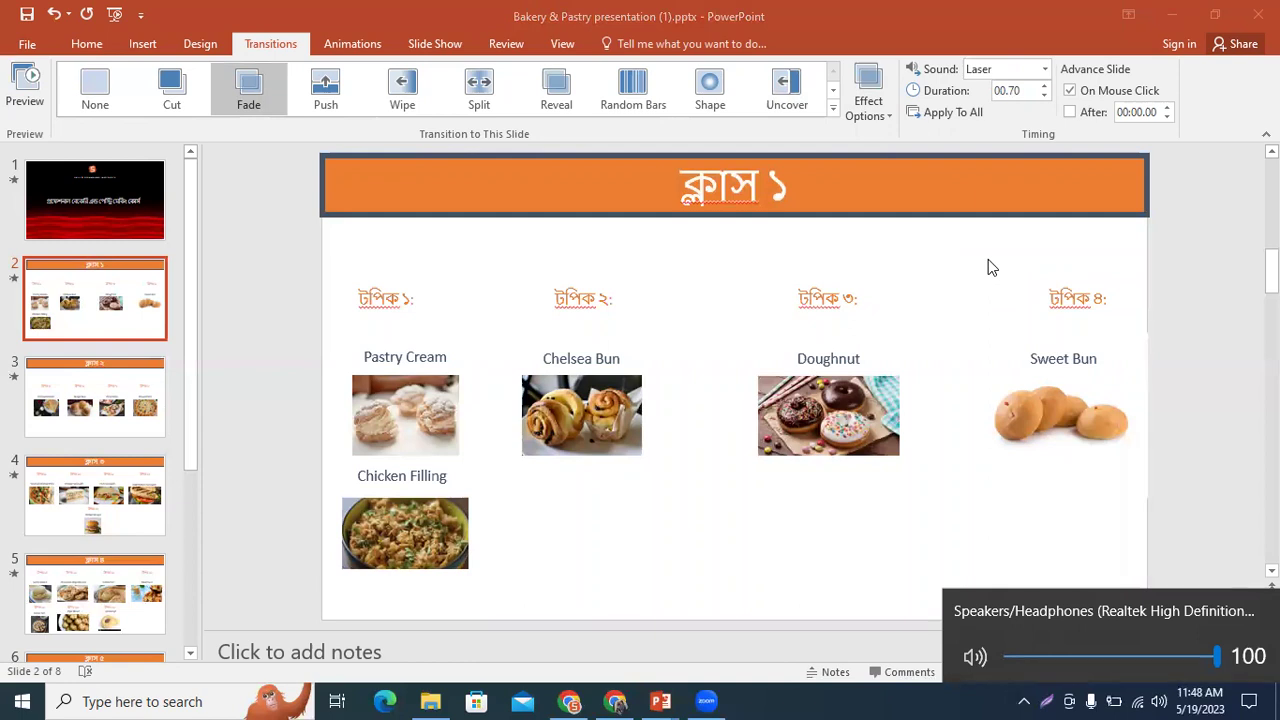
{"action": "left_click", "coordinate": [970, 496]}
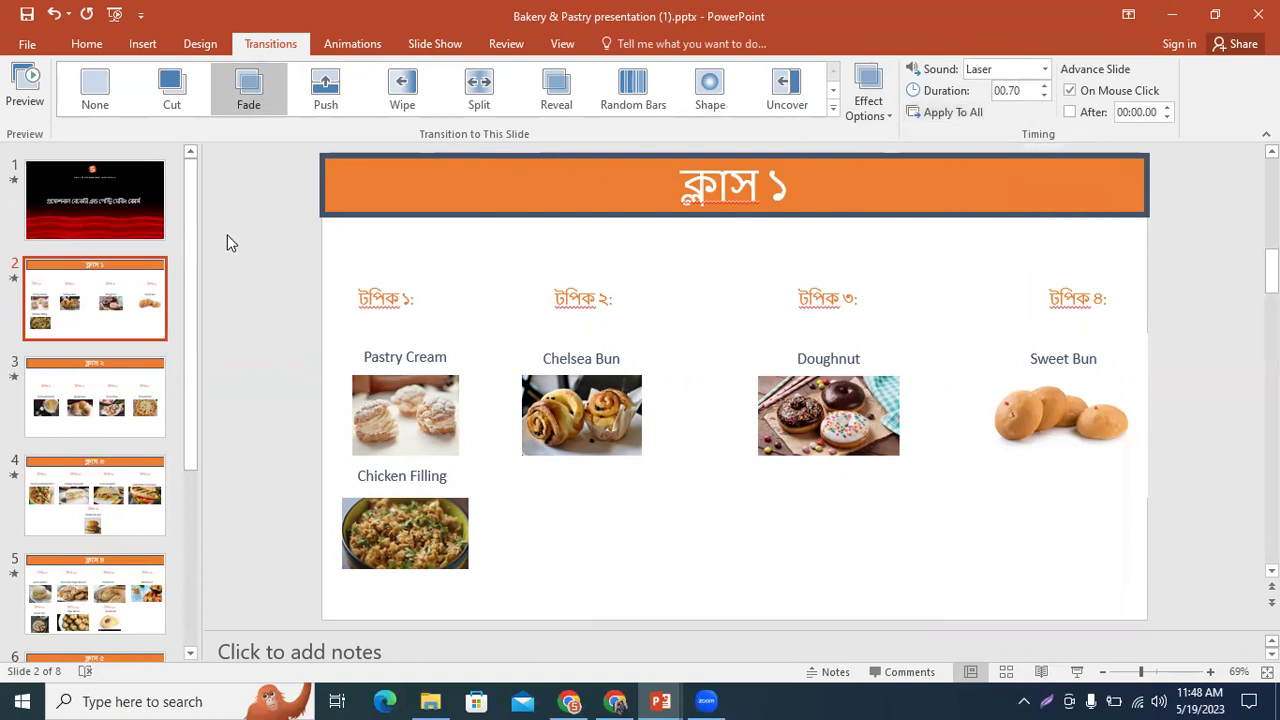
Review the current transitions on slides 1 to 5, returning to the title slide.
{"action": "left_click", "coordinate": [99, 189]}
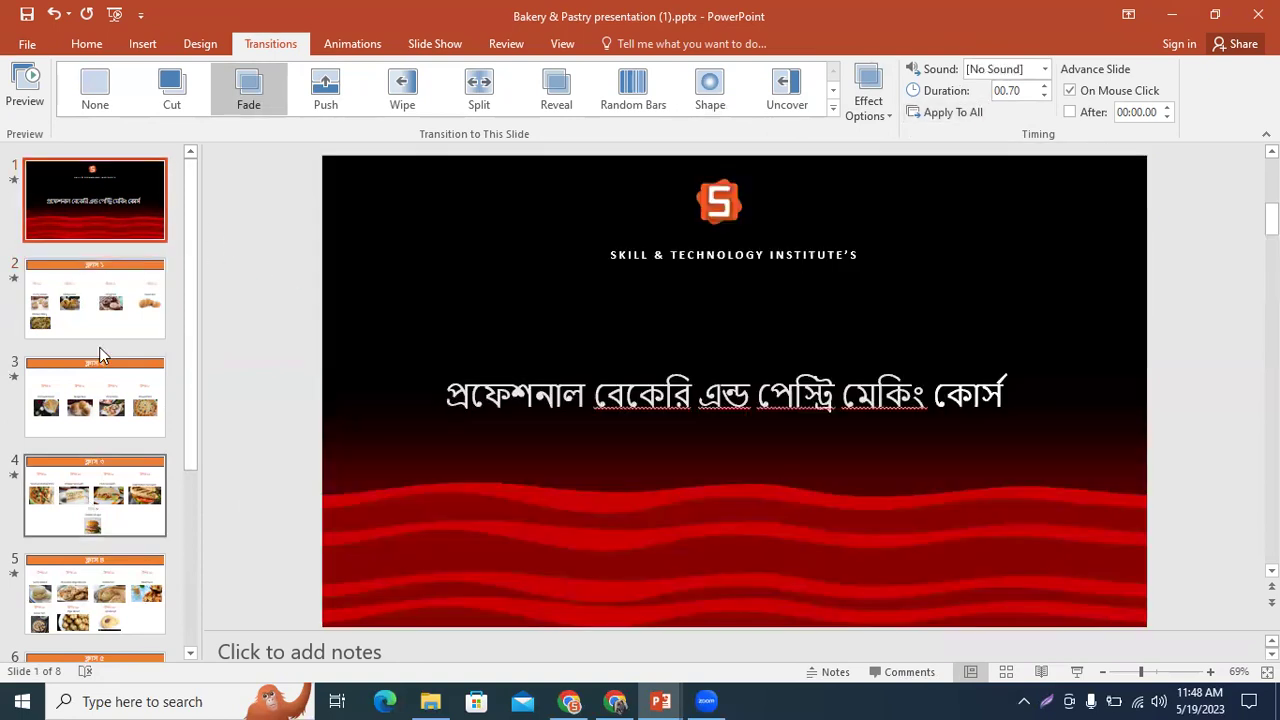
{"action": "left_click", "coordinate": [90, 592], "text": "shift"}
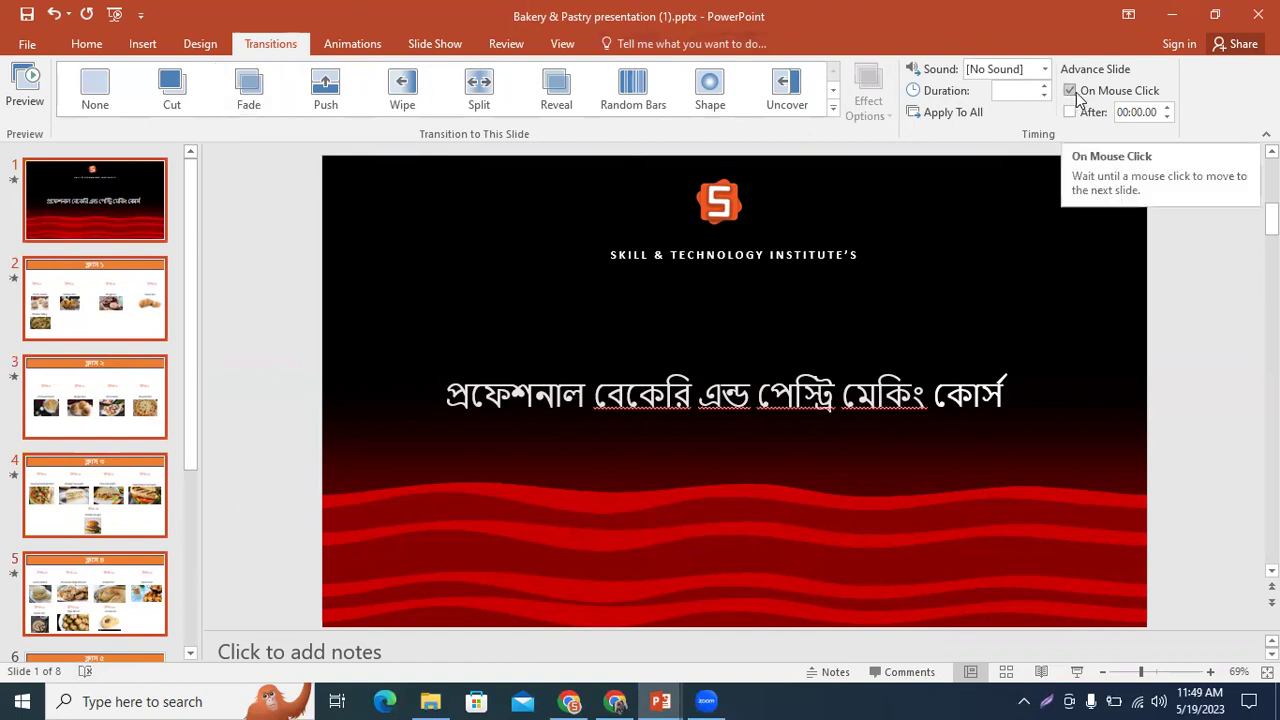
{"action": "left_click", "coordinate": [1162, 193]}
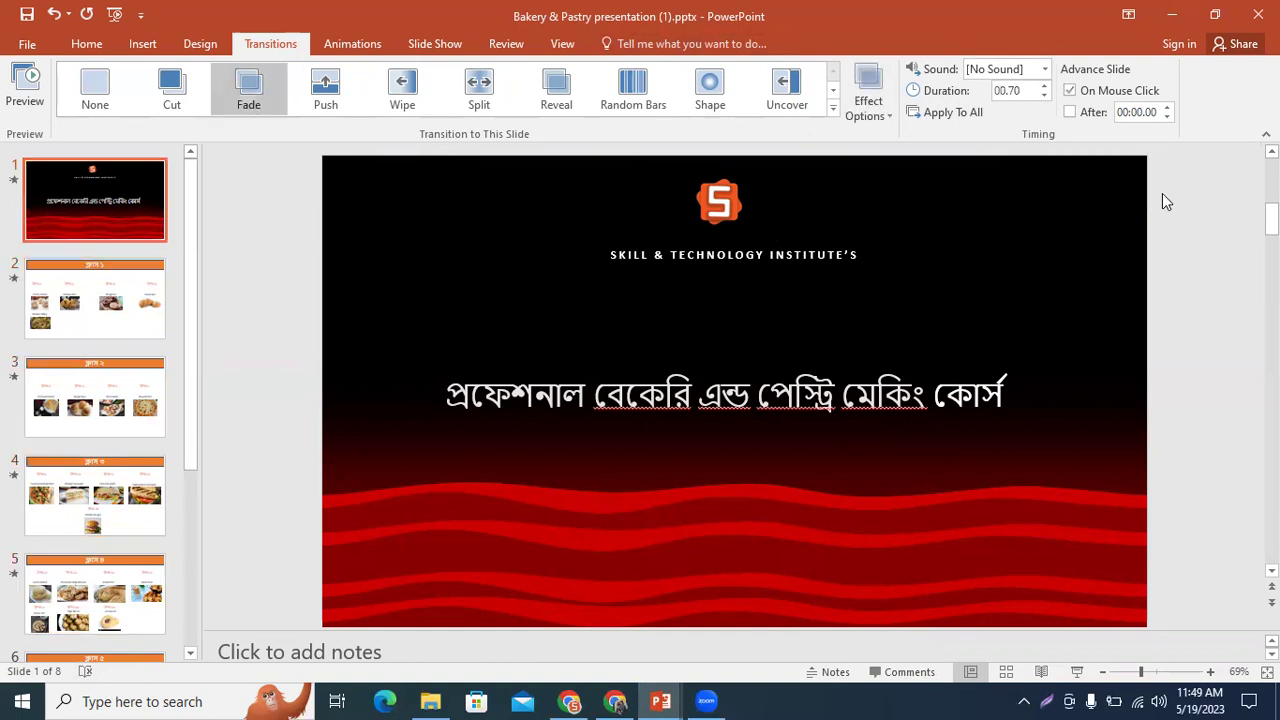
{"action": "left_click", "coordinate": [70, 295]}
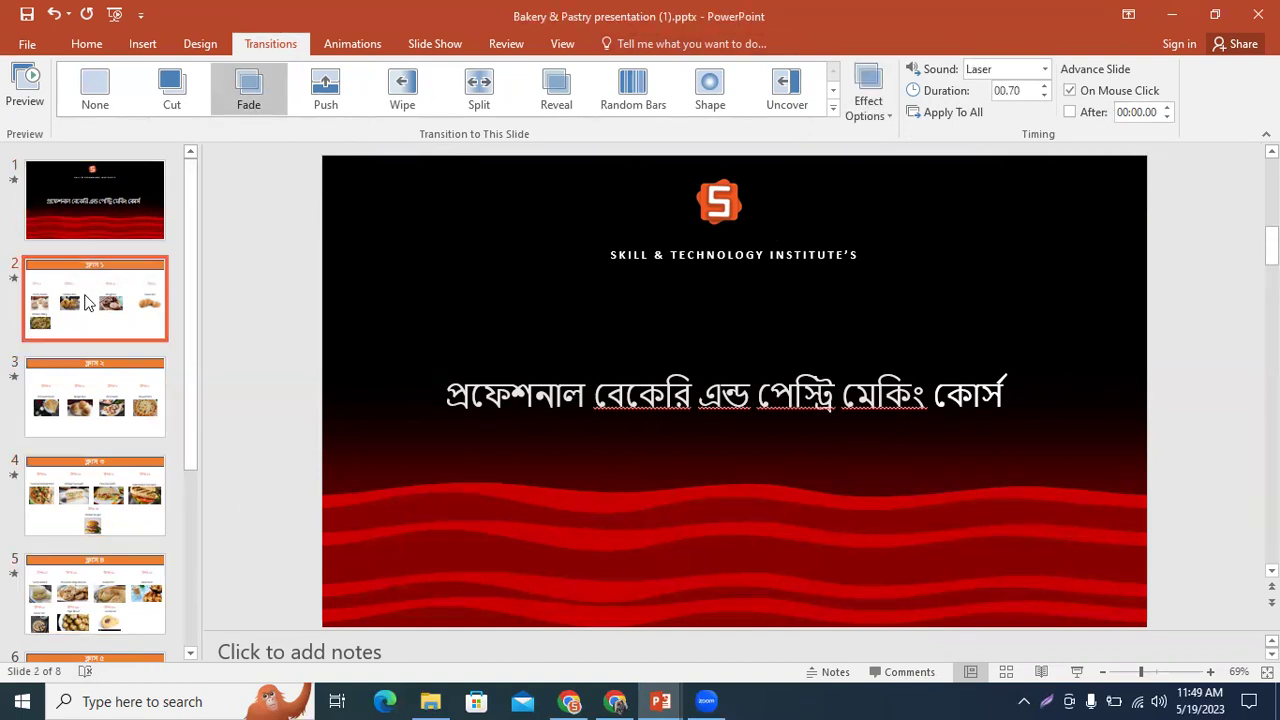
{"action": "left_click", "coordinate": [83, 392]}
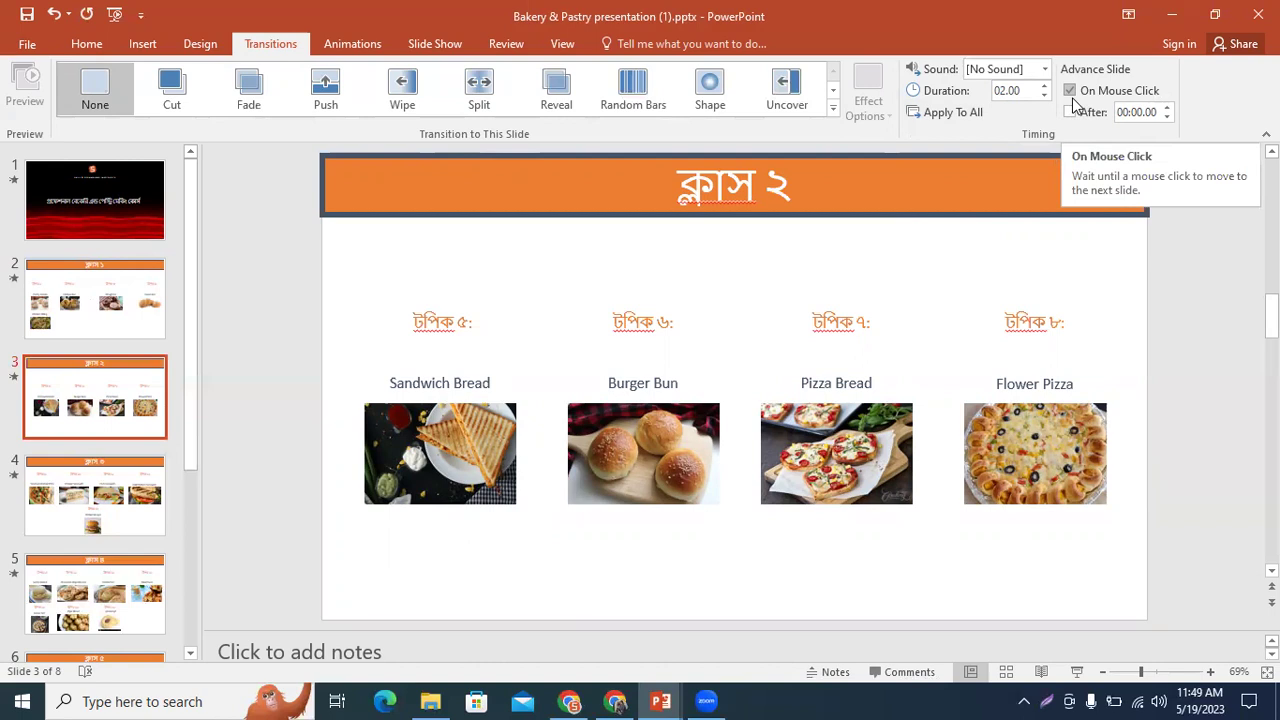
{"action": "left_click", "coordinate": [248, 95]}
{"action": "left_click", "coordinate": [118, 195]}
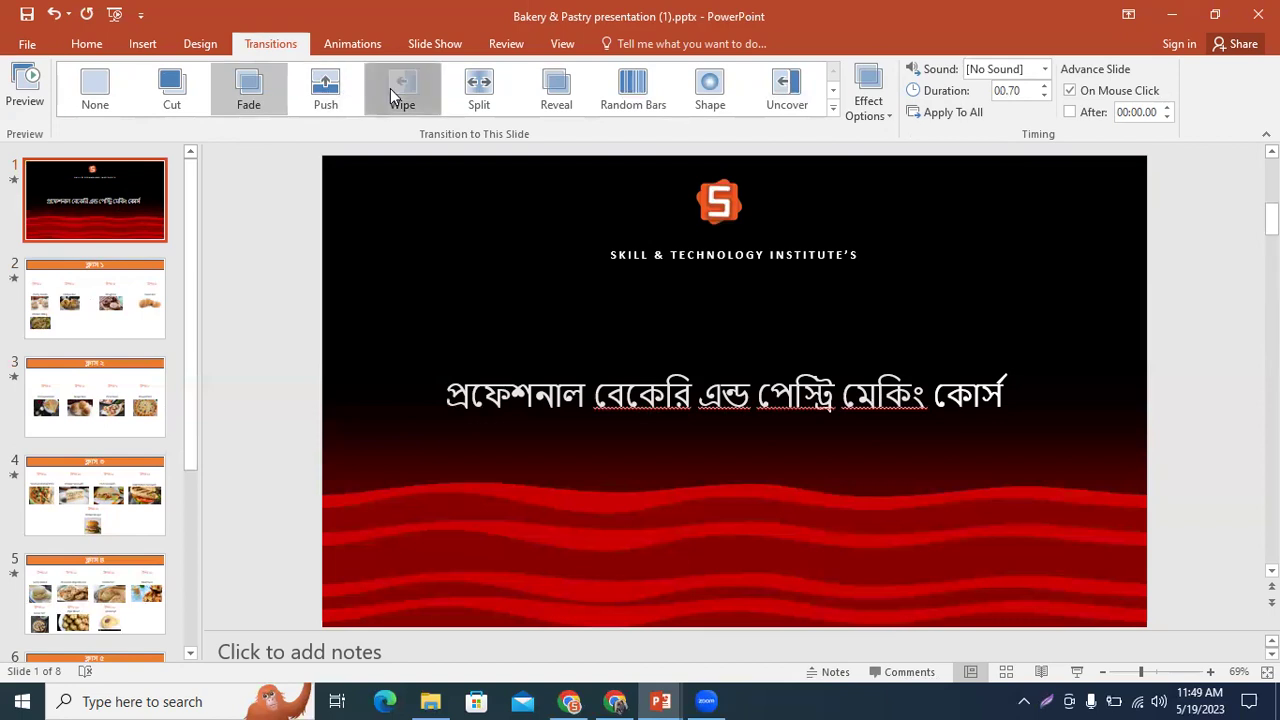
Apply a one-second Wipe without On Mouse Click to all slides and verify slides 2, 3 and 5.
{"action": "left_click", "coordinate": [393, 92]}
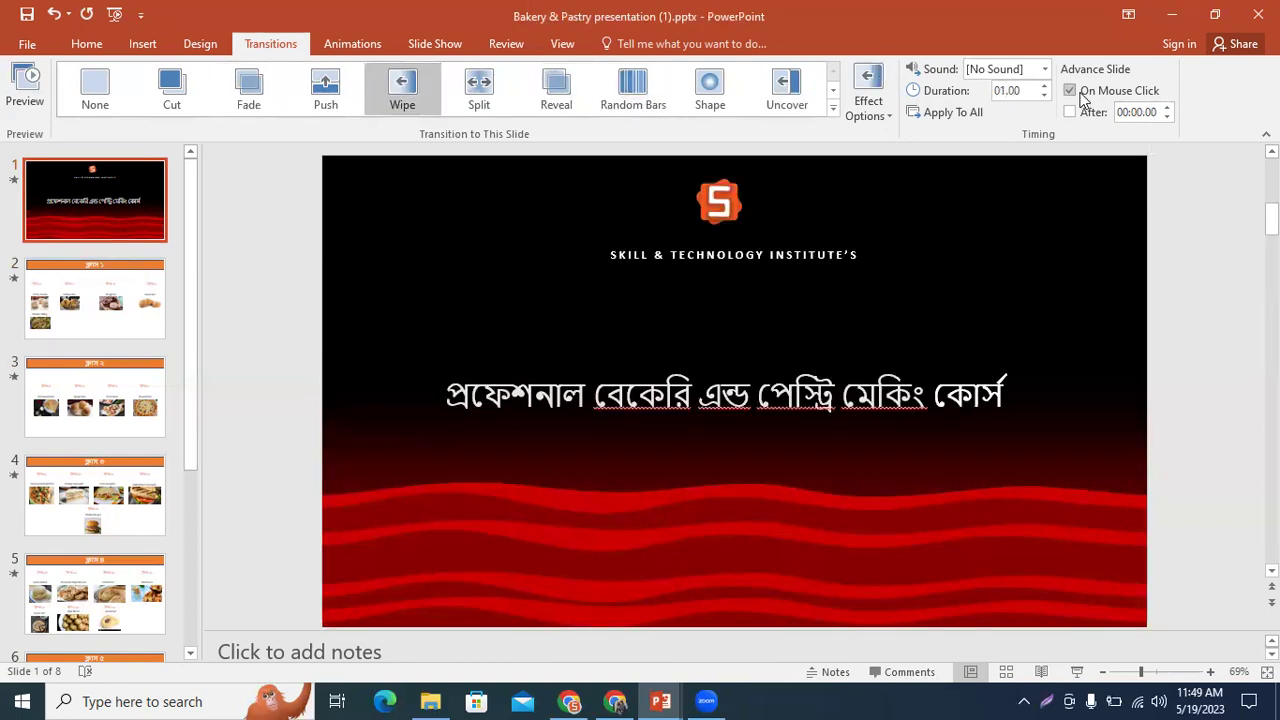
{"action": "left_click", "coordinate": [1082, 95]}
{"action": "left_click", "coordinate": [916, 116]}
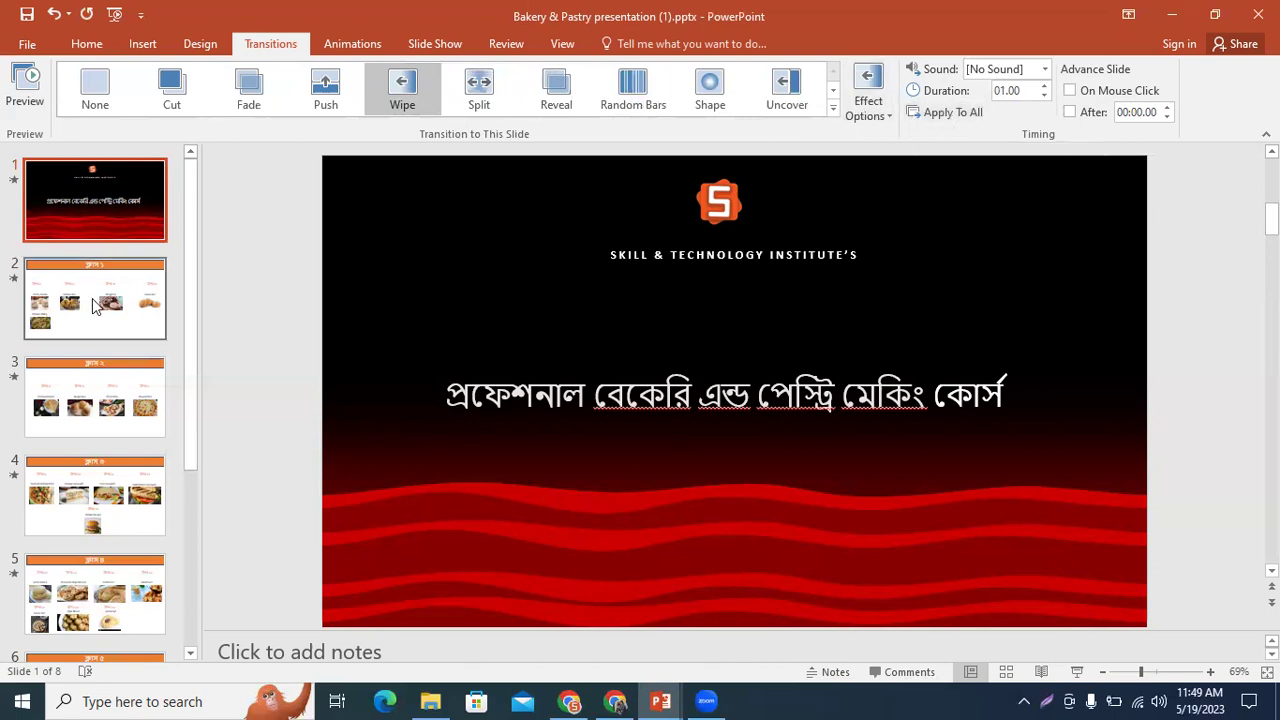
{"action": "left_click", "coordinate": [92, 298]}
{"action": "left_click", "coordinate": [95, 395]}
{"action": "left_click", "coordinate": [88, 592]}
{"action": "left_click", "coordinate": [86, 208]}
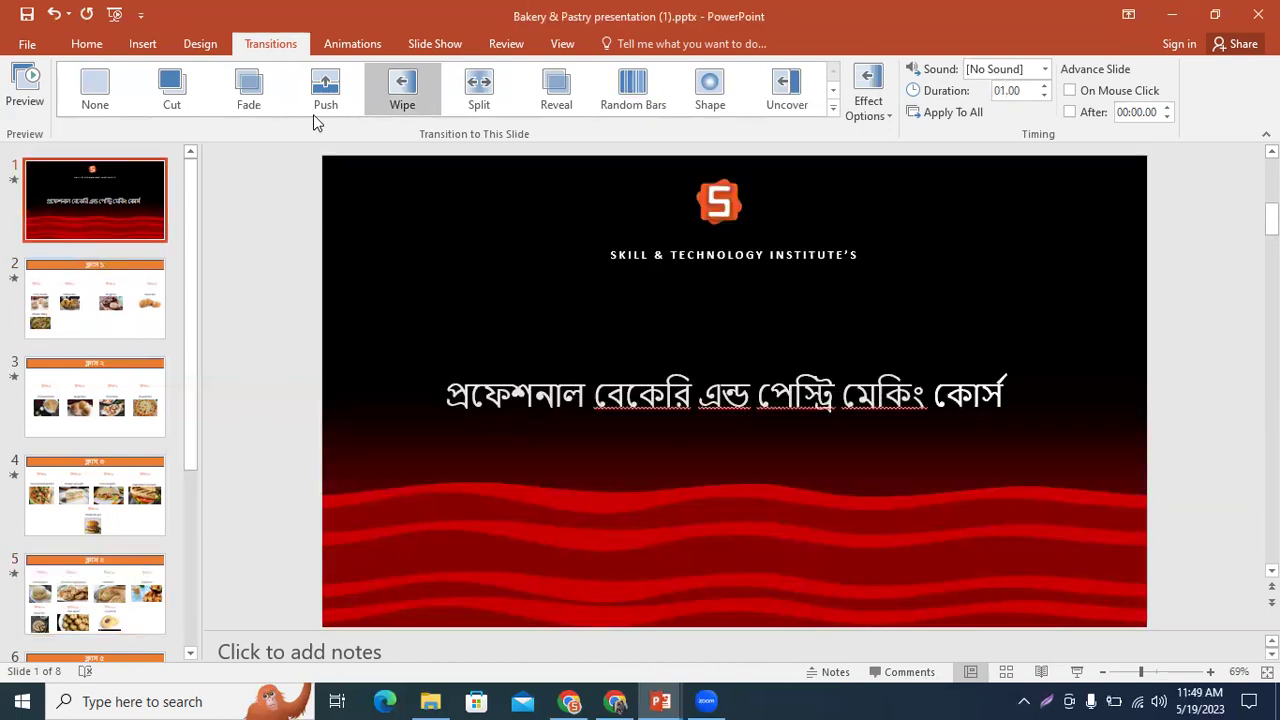
{"action": "left_click", "coordinate": [362, 47]}
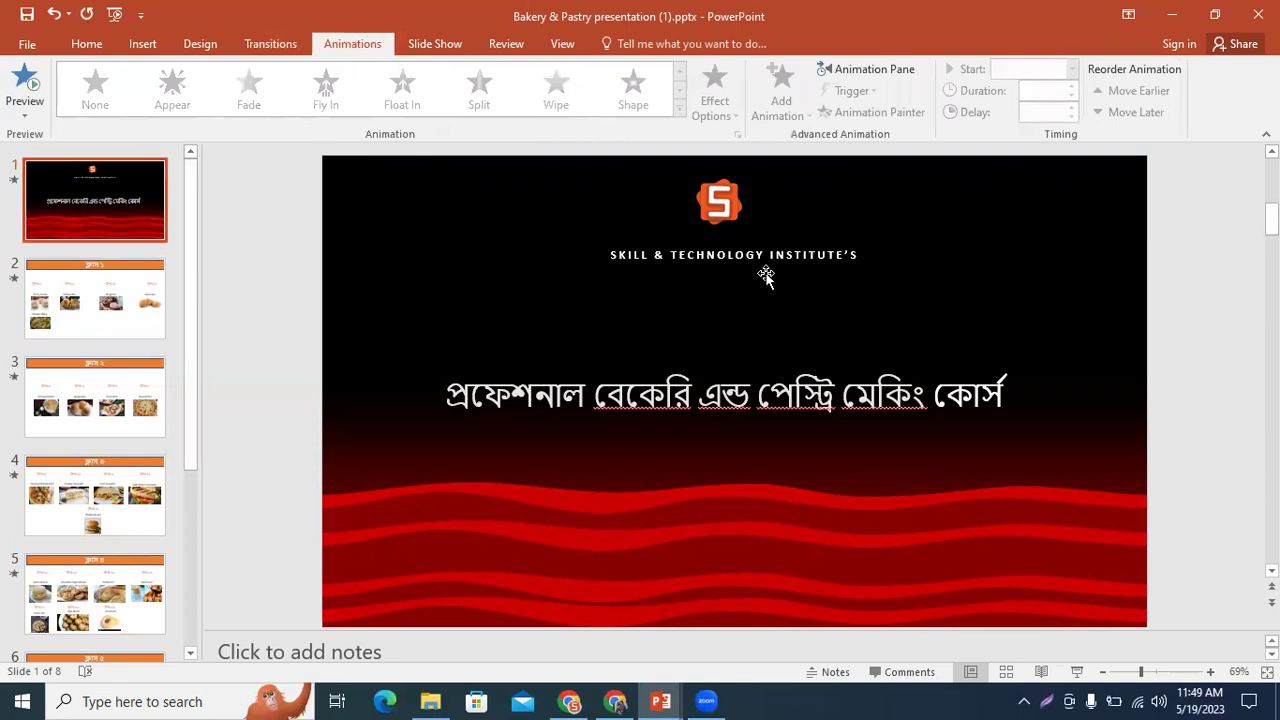
Select the title slide's logo picture and show the Animation Pane with its three animations.
{"action": "left_click", "coordinate": [726, 199]}
{"action": "mouse_move", "coordinate": [730, 198]}
{"action": "left_mouse_down"}
{"action": "mouse_move", "coordinate": [711, 205]}
{"action": "mouse_move", "coordinate": [728, 199]}
{"action": "left_mouse_up"}
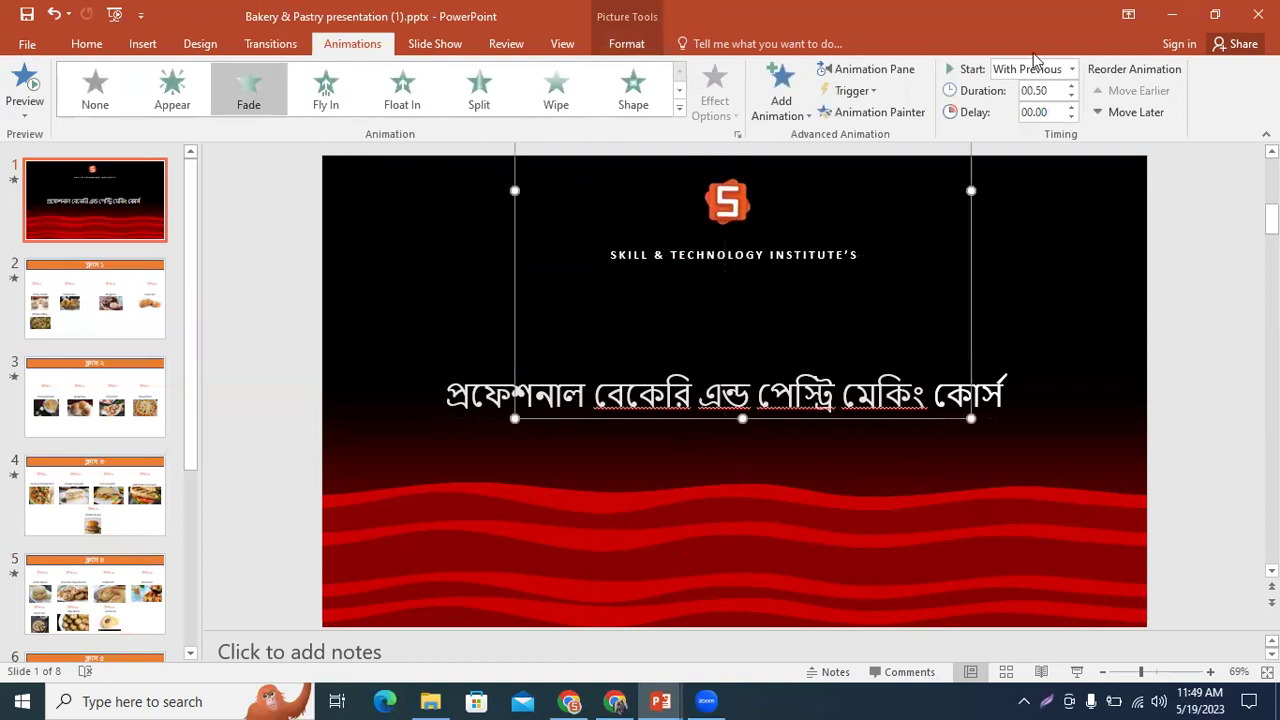
{"action": "left_click", "coordinate": [885, 76]}
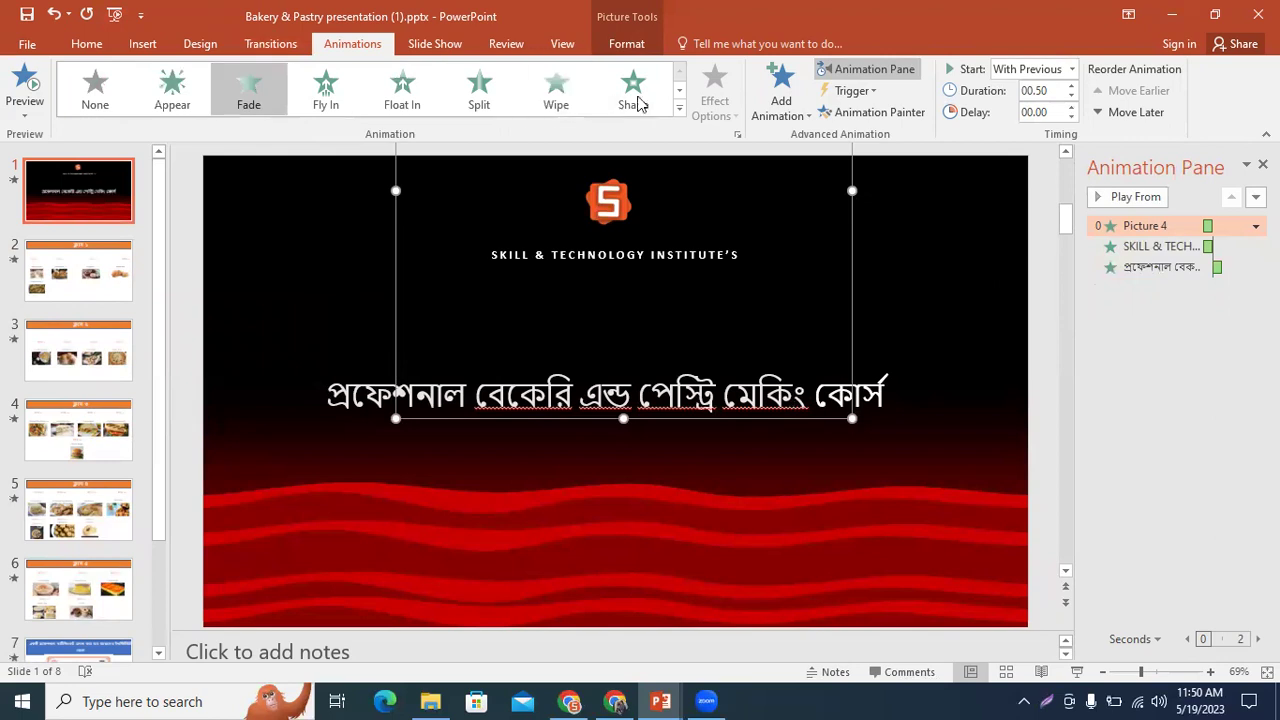
Browse the effects gallery, try Fly In on the logo, then reapply Fade so it starts On Click.
{"action": "left_click", "coordinate": [679, 108]}
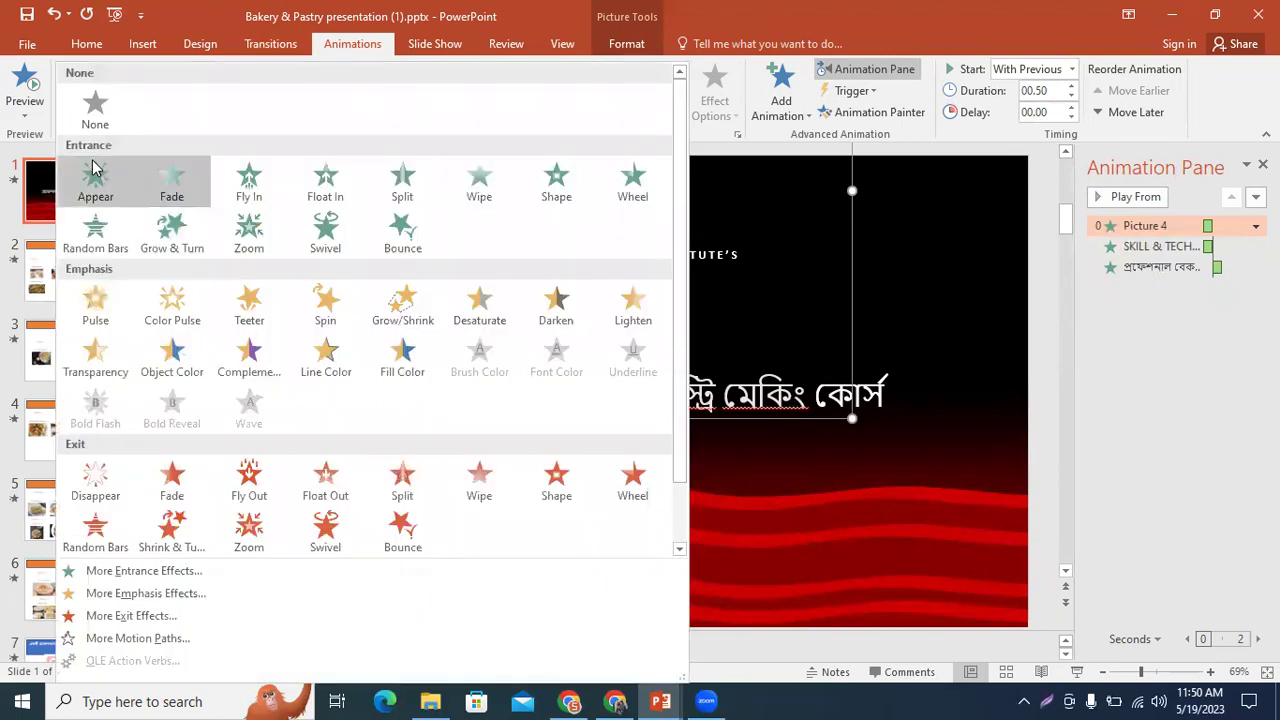
{"action": "scroll", "coordinate": [200, 490], "scroll_direction": "down", "scroll_amount": 1}
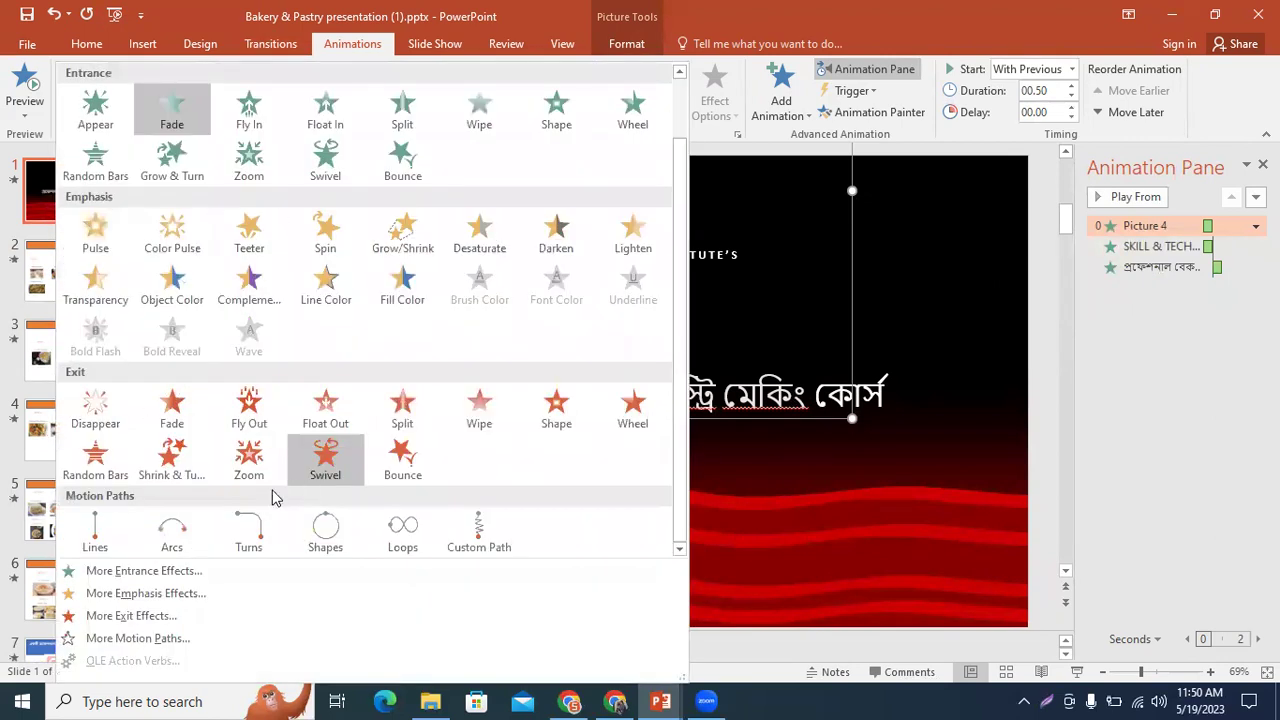
{"action": "scroll", "coordinate": [343, 367], "scroll_direction": "up", "scroll_amount": 1}
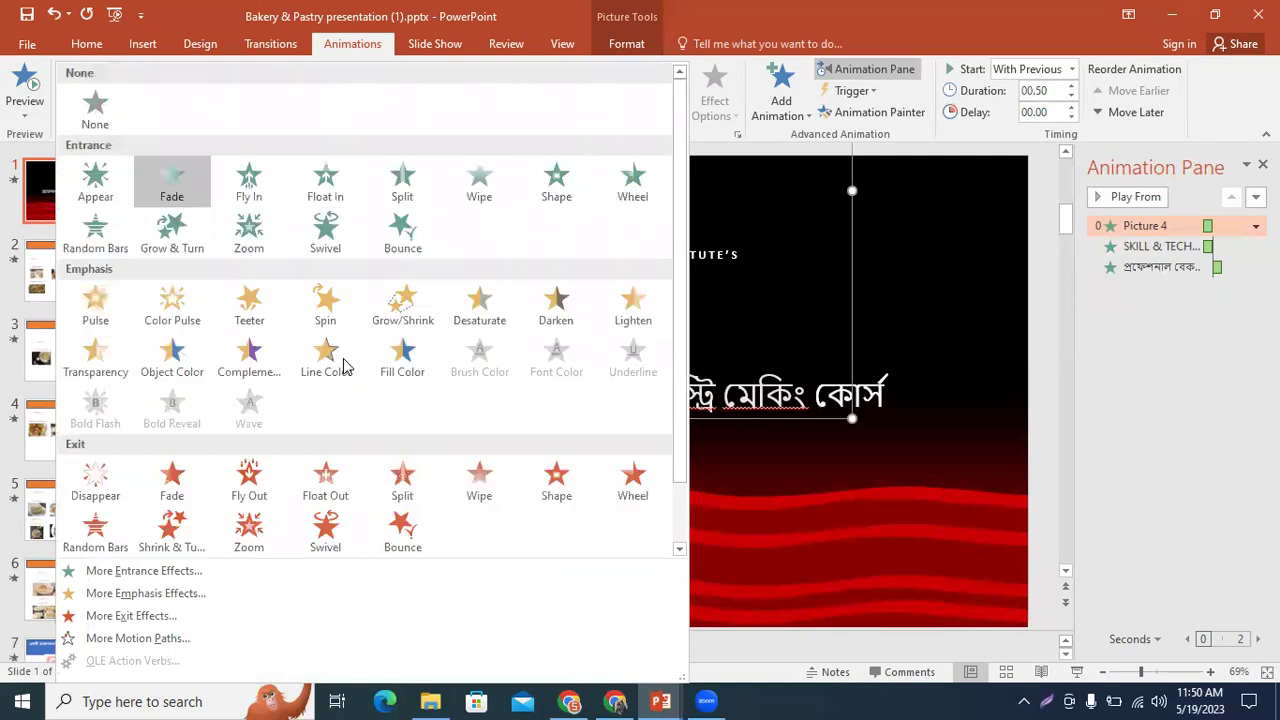
{"action": "left_click", "coordinate": [824, 9]}
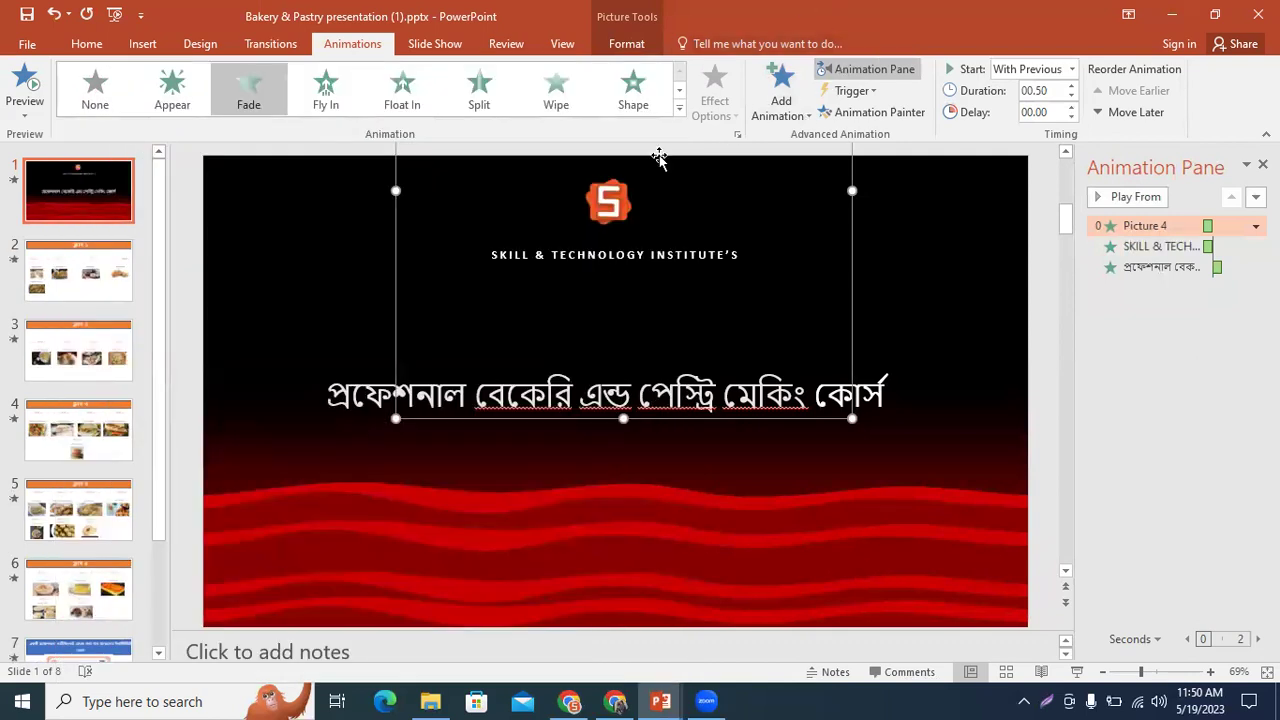
{"action": "left_click", "coordinate": [245, 107]}
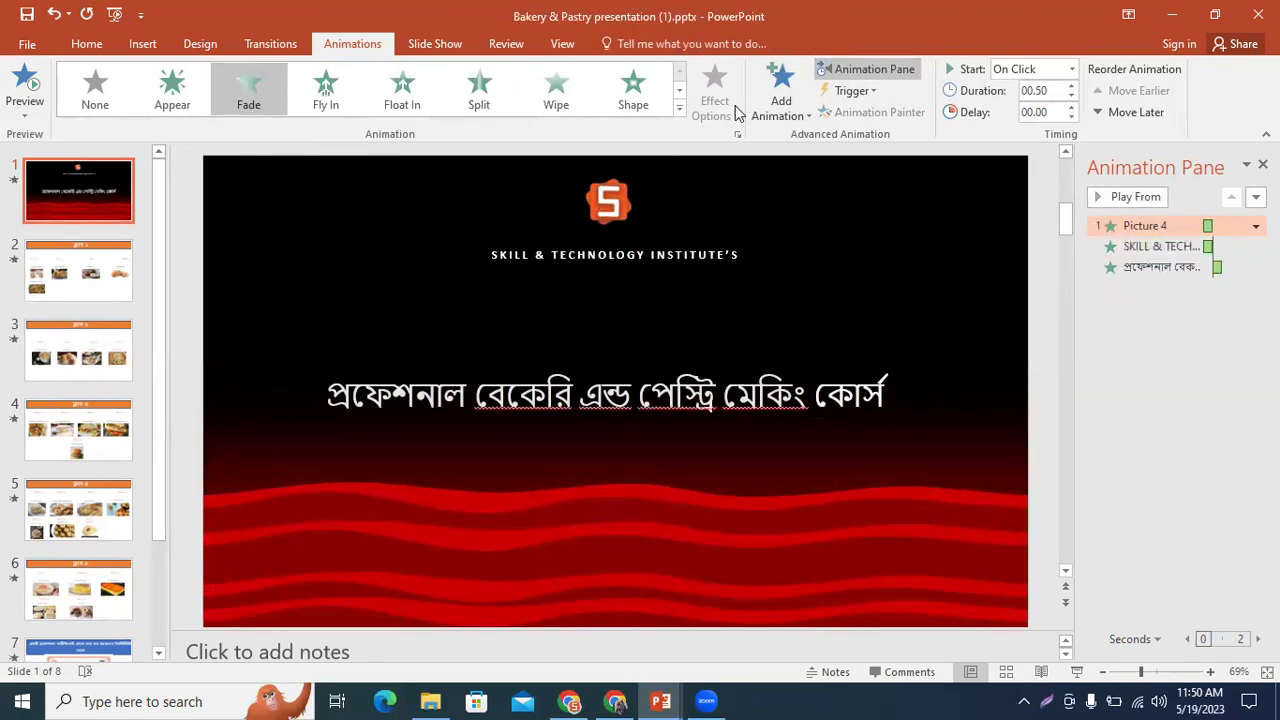
{"action": "left_click", "coordinate": [343, 88]}
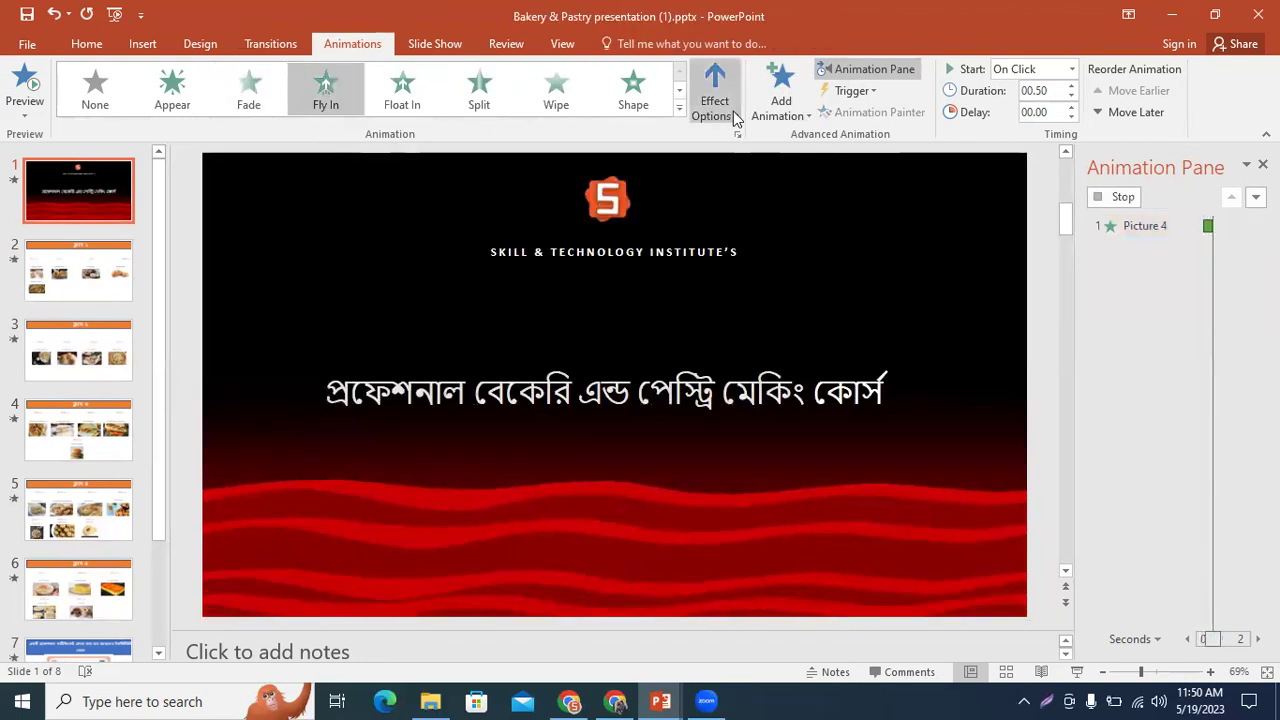
{"action": "left_click", "coordinate": [268, 90]}
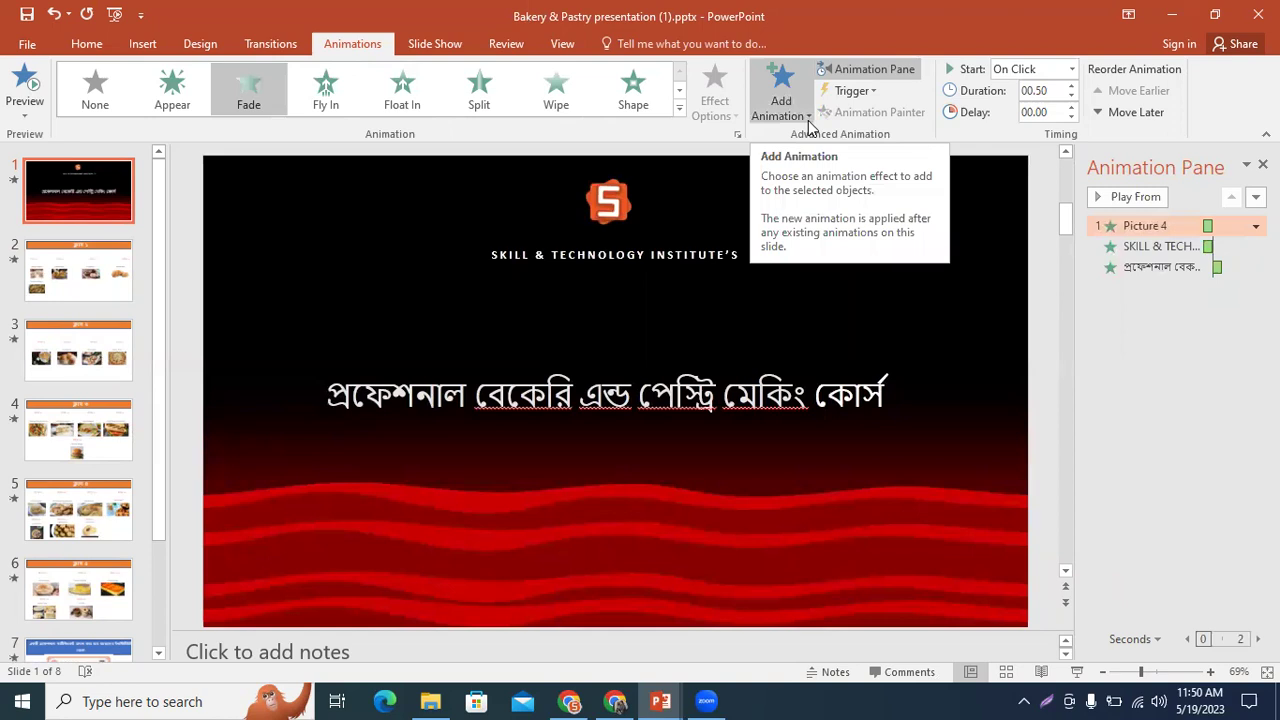
{"action": "left_click", "coordinate": [679, 107]}
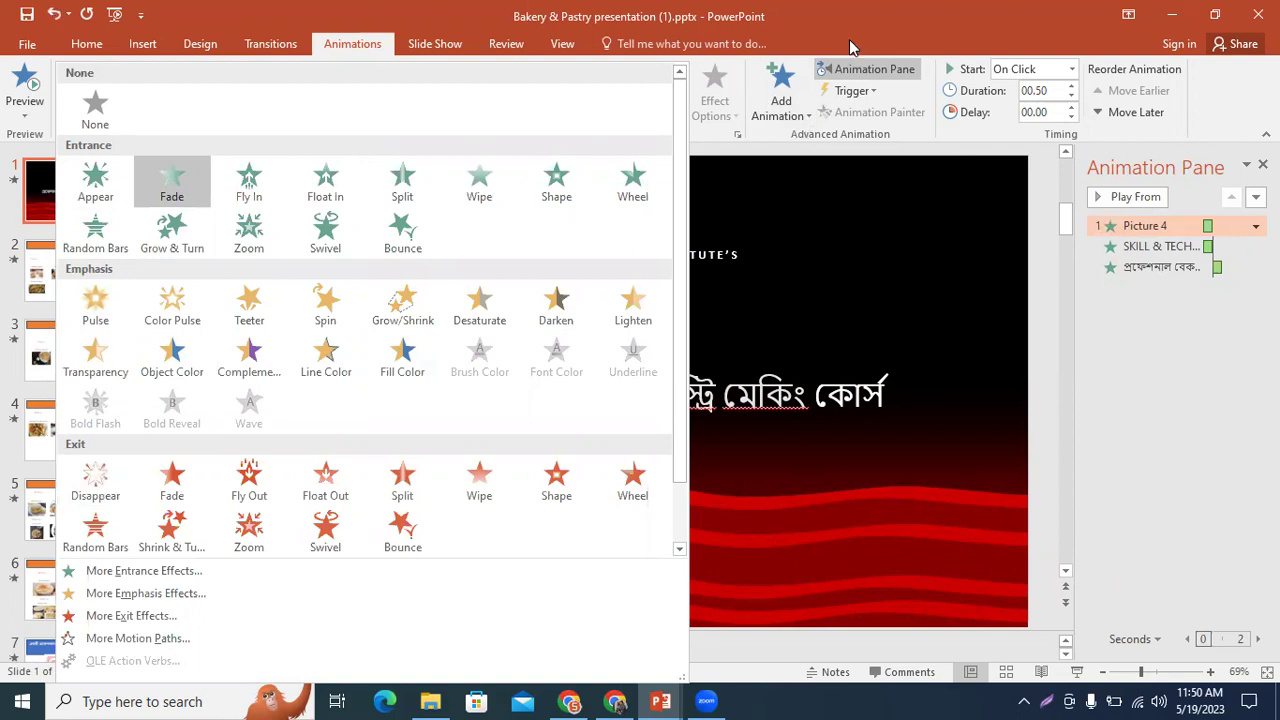
{"action": "left_click", "coordinate": [800, 117]}
Browse Add Animation effects for the logo, then set its Fade to start With Previous.
{"action": "left_click", "coordinate": [610, 192]}
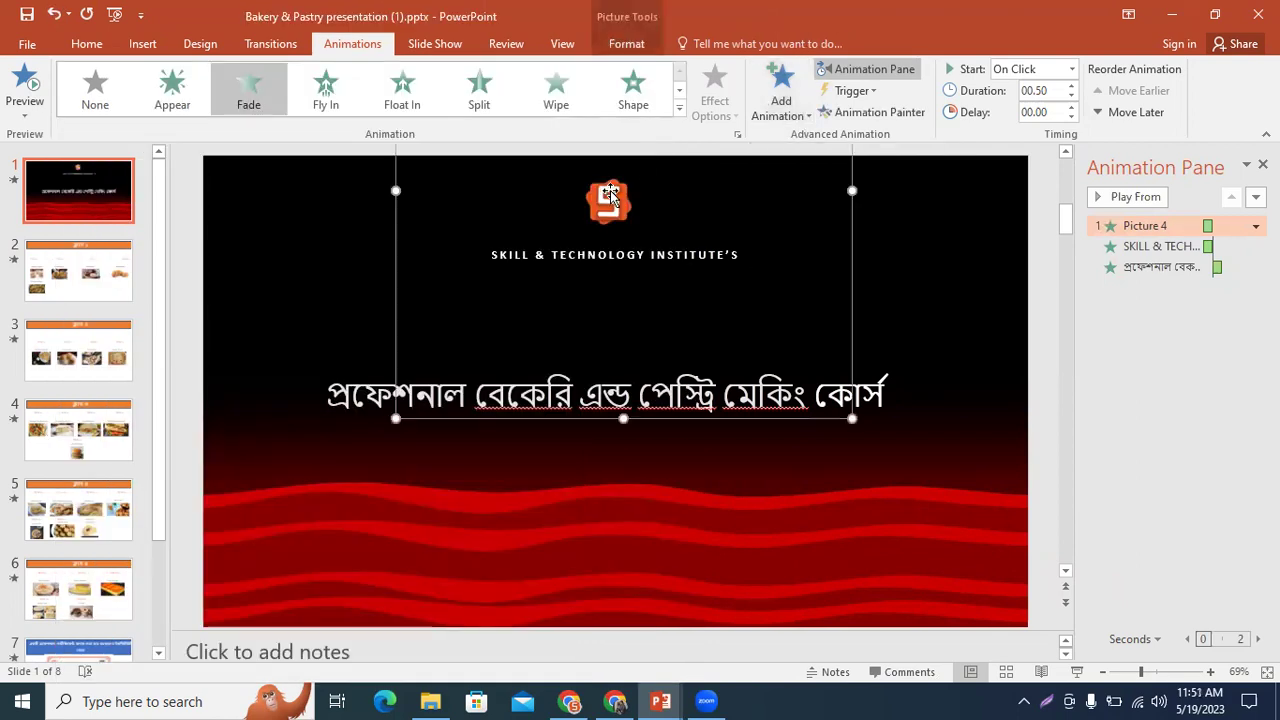
{"action": "left_click", "coordinate": [798, 116]}
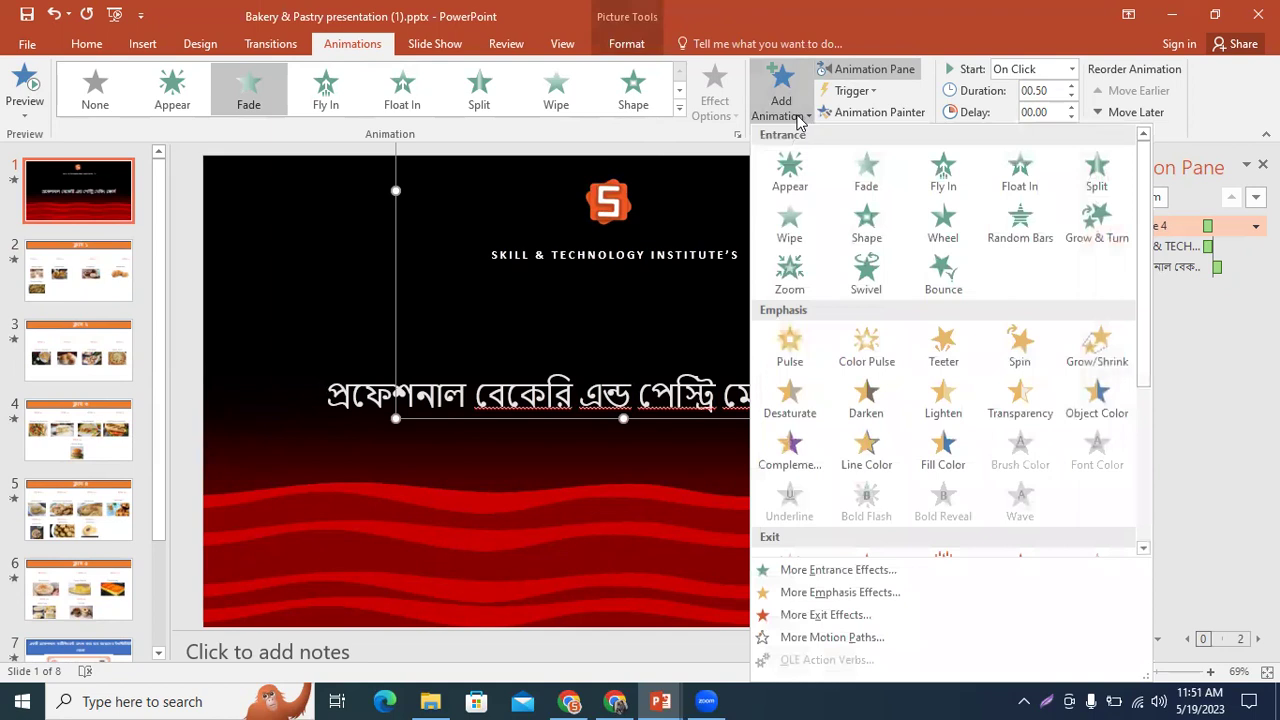
{"action": "scroll", "coordinate": [815, 452], "scroll_direction": "down", "scroll_amount": 3}
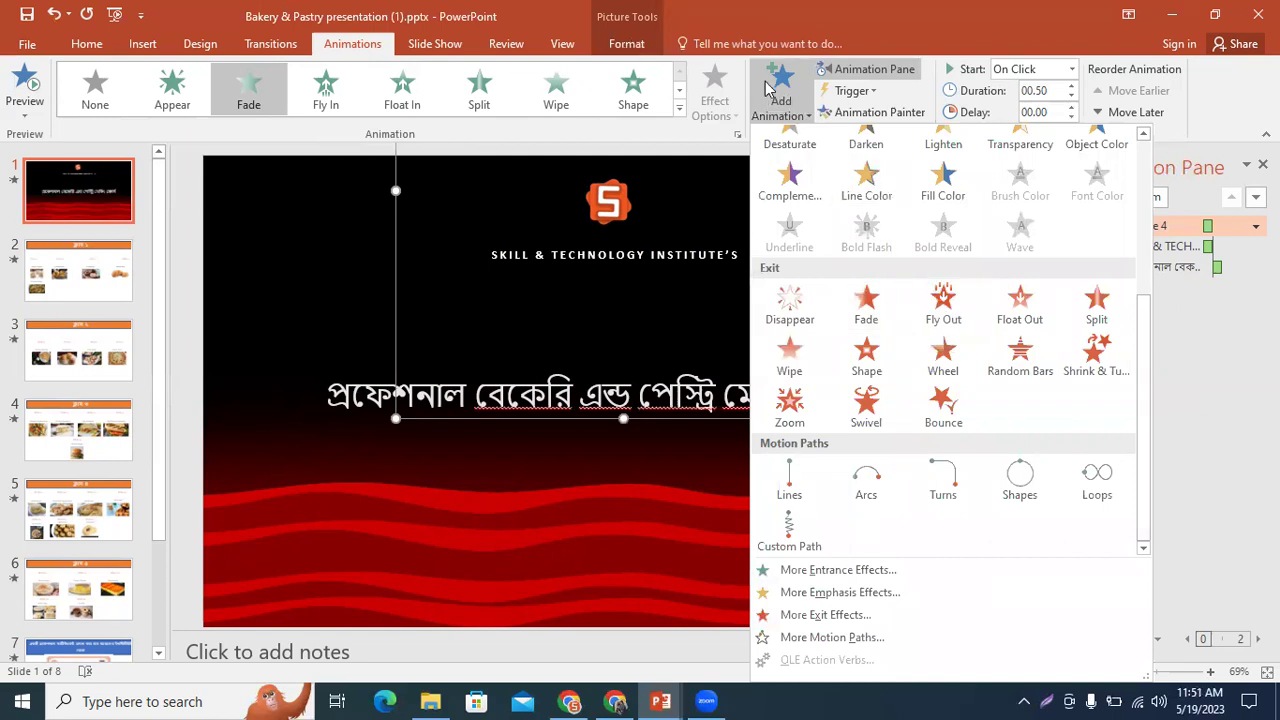
{"action": "left_click", "coordinate": [900, 8]}
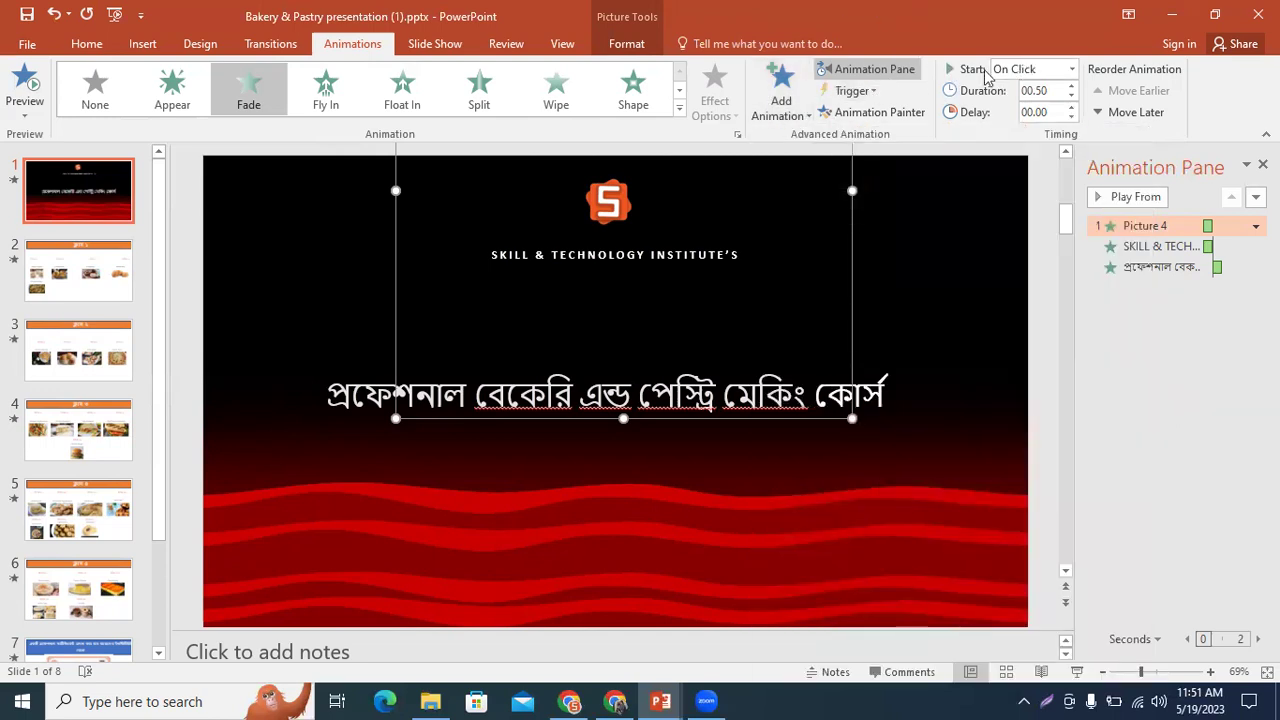
{"action": "left_click", "coordinate": [1030, 70]}
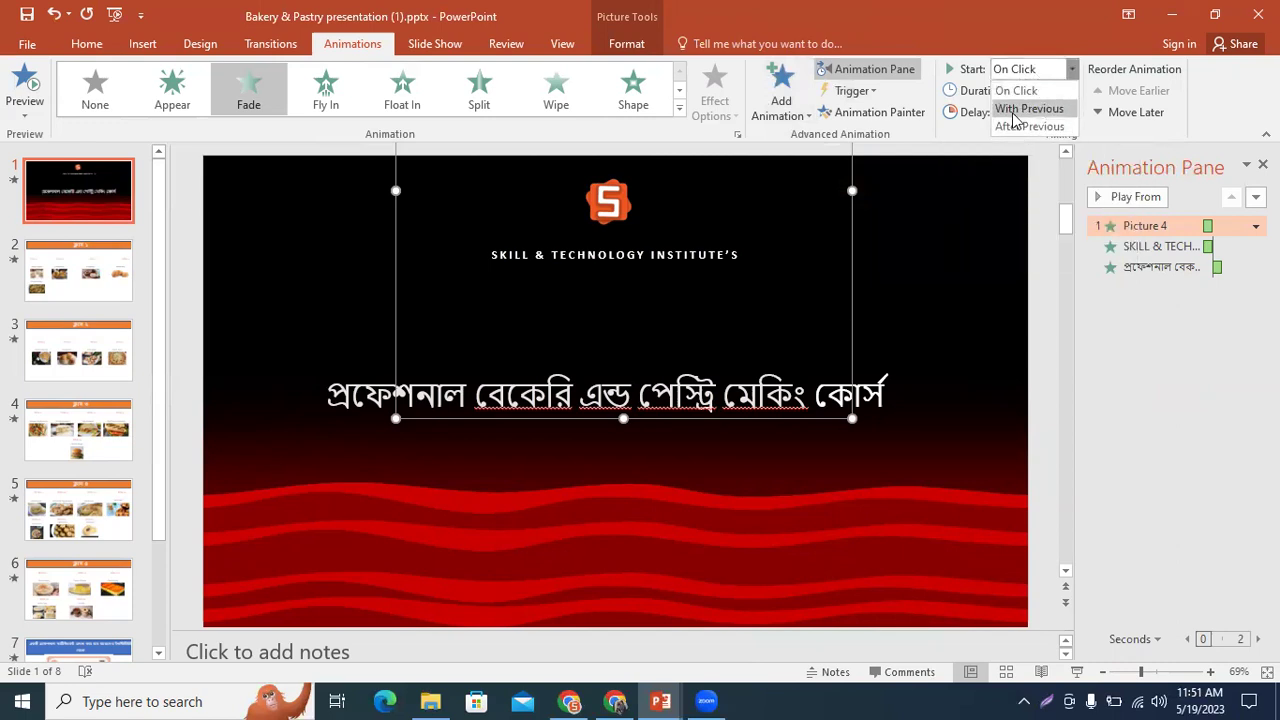
{"action": "left_click", "coordinate": [1028, 108]}
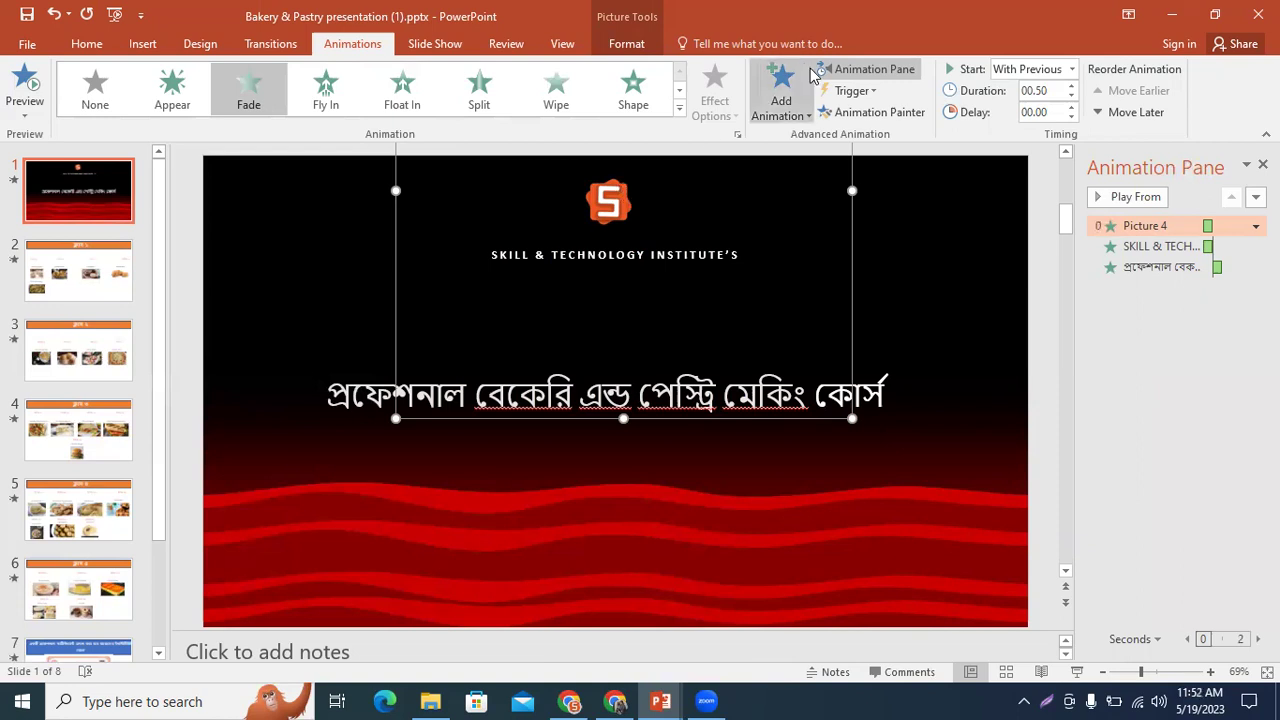
Set the logo's Fade to After Previous, then select each Animation Pane item and preview the sequence.
{"action": "left_click", "coordinate": [1025, 69]}
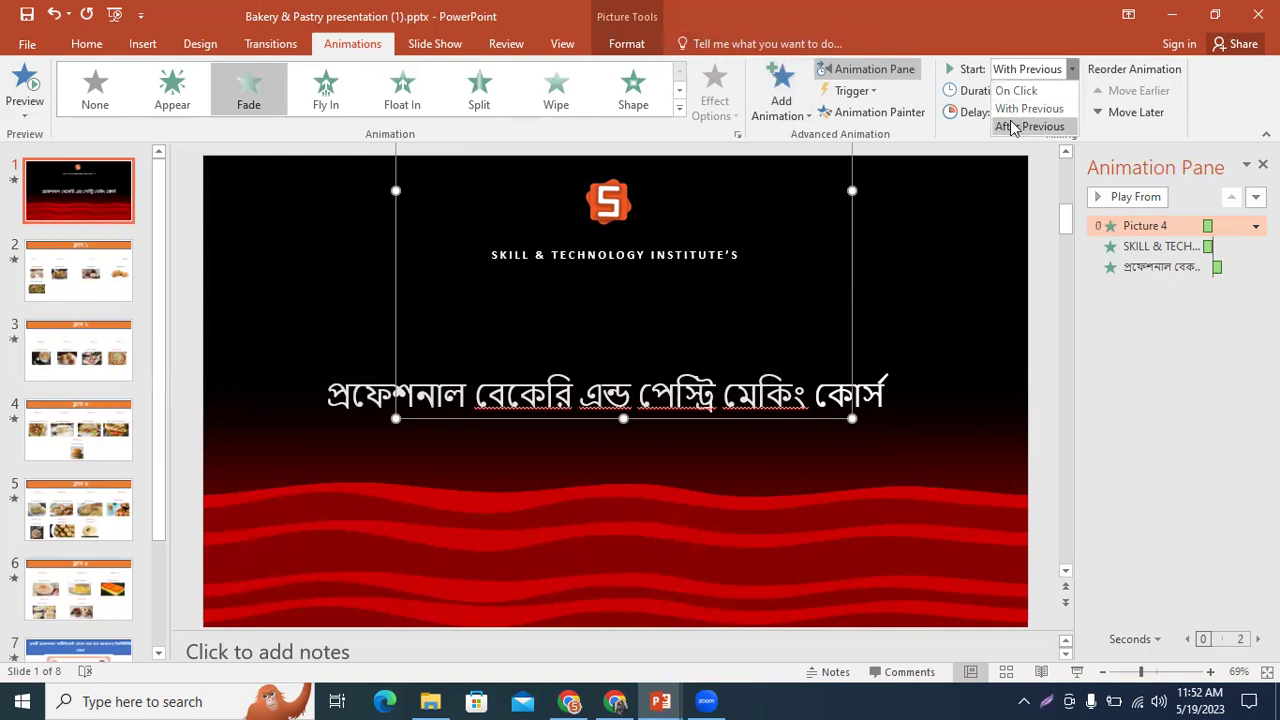
{"action": "left_click", "coordinate": [1018, 126]}
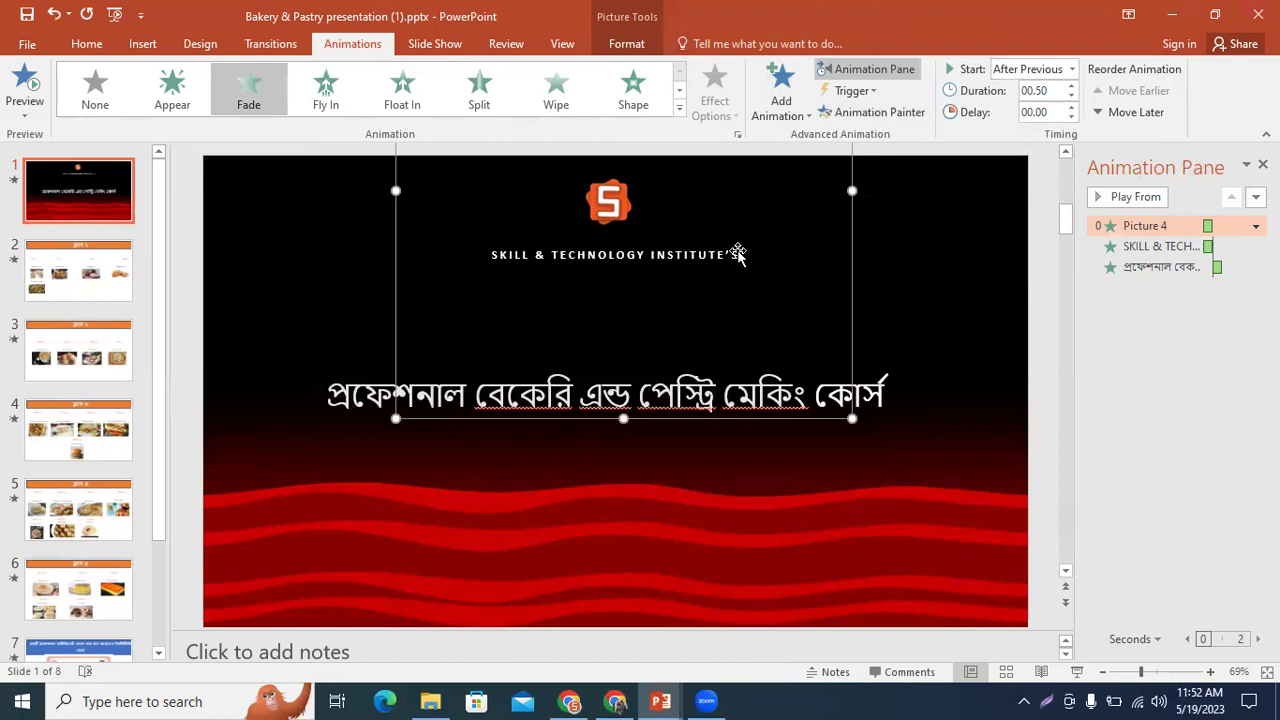
{"action": "left_click", "coordinate": [1130, 246]}
{"action": "left_click", "coordinate": [1240, 246]}
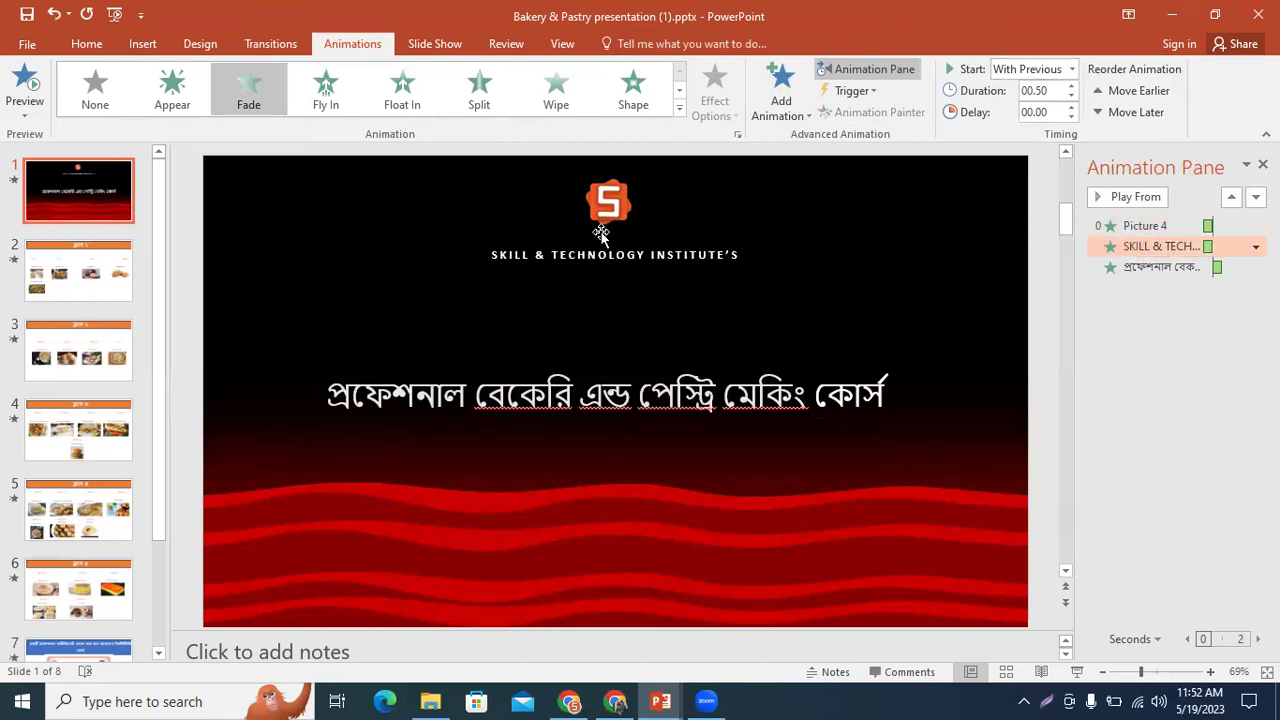
{"action": "left_click", "coordinate": [1200, 267]}
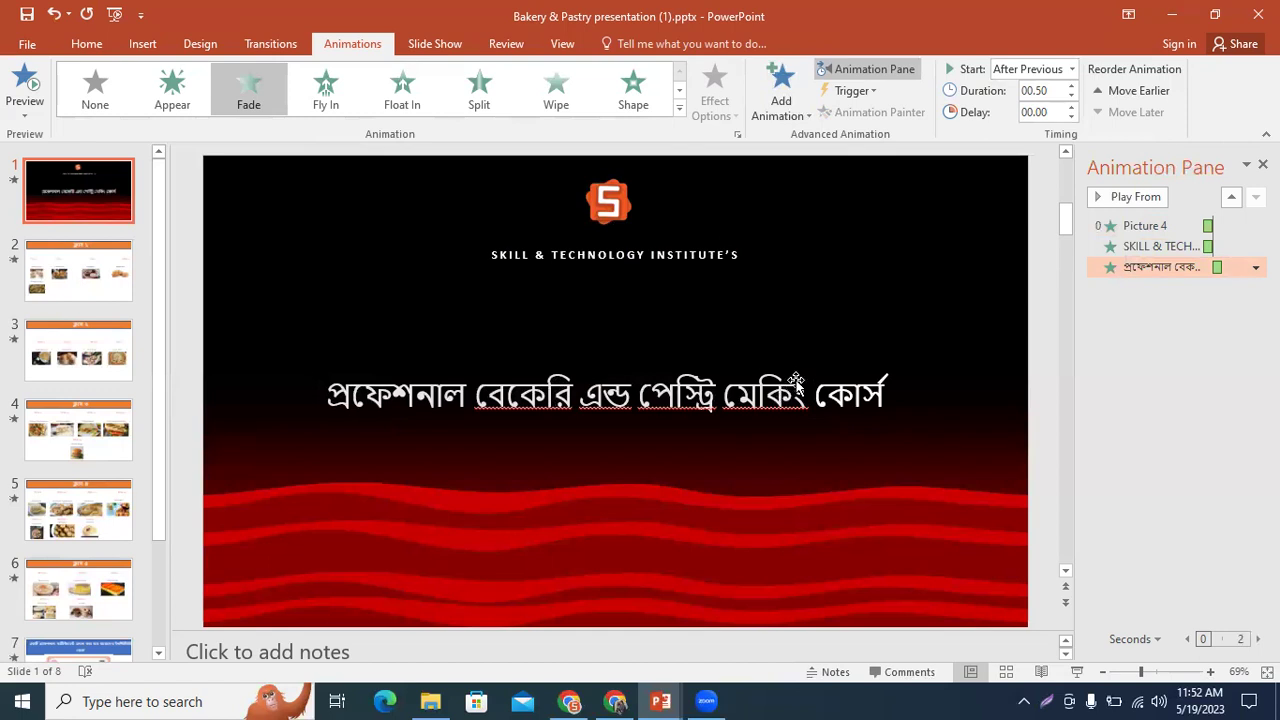
{"action": "left_click", "coordinate": [1140, 225]}
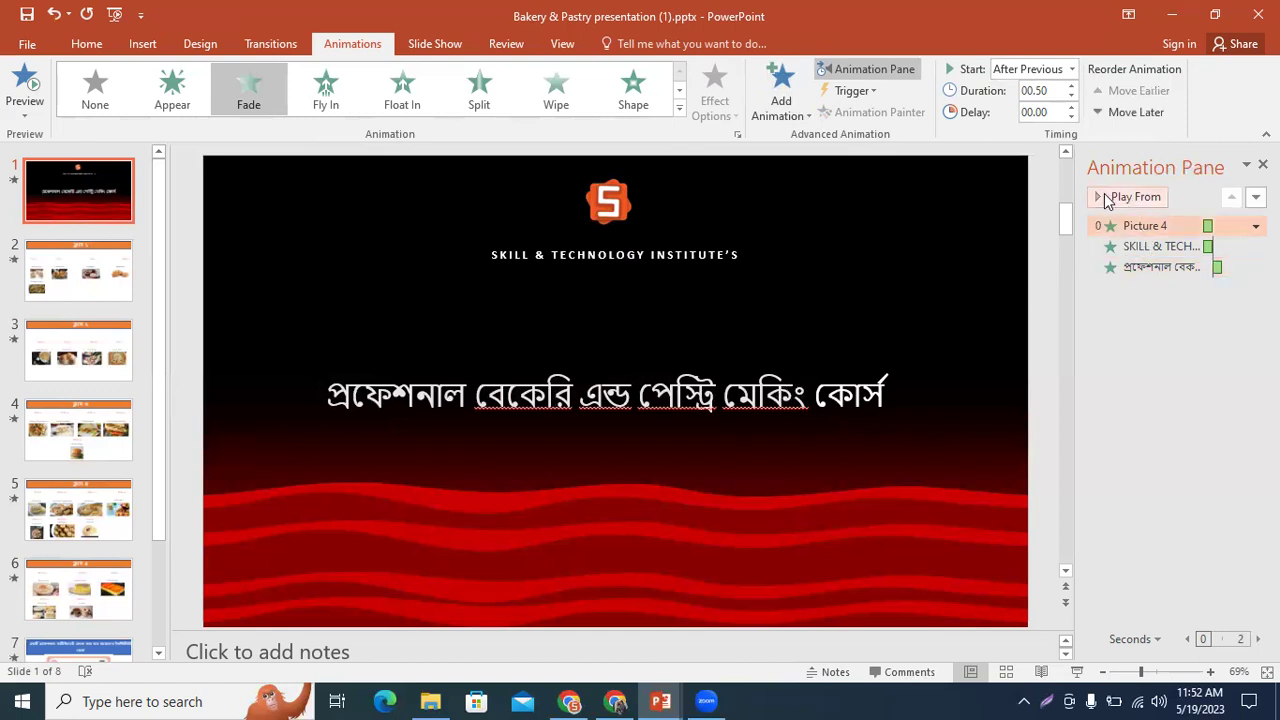
{"action": "left_click", "coordinate": [1104, 197]}
{"action": "left_click", "coordinate": [1149, 201]}
Set the institute-name text fade to start After Previous and preview slide 1.
{"action": "left_click", "coordinate": [1140, 247]}
{"action": "left_click", "coordinate": [1068, 69]}
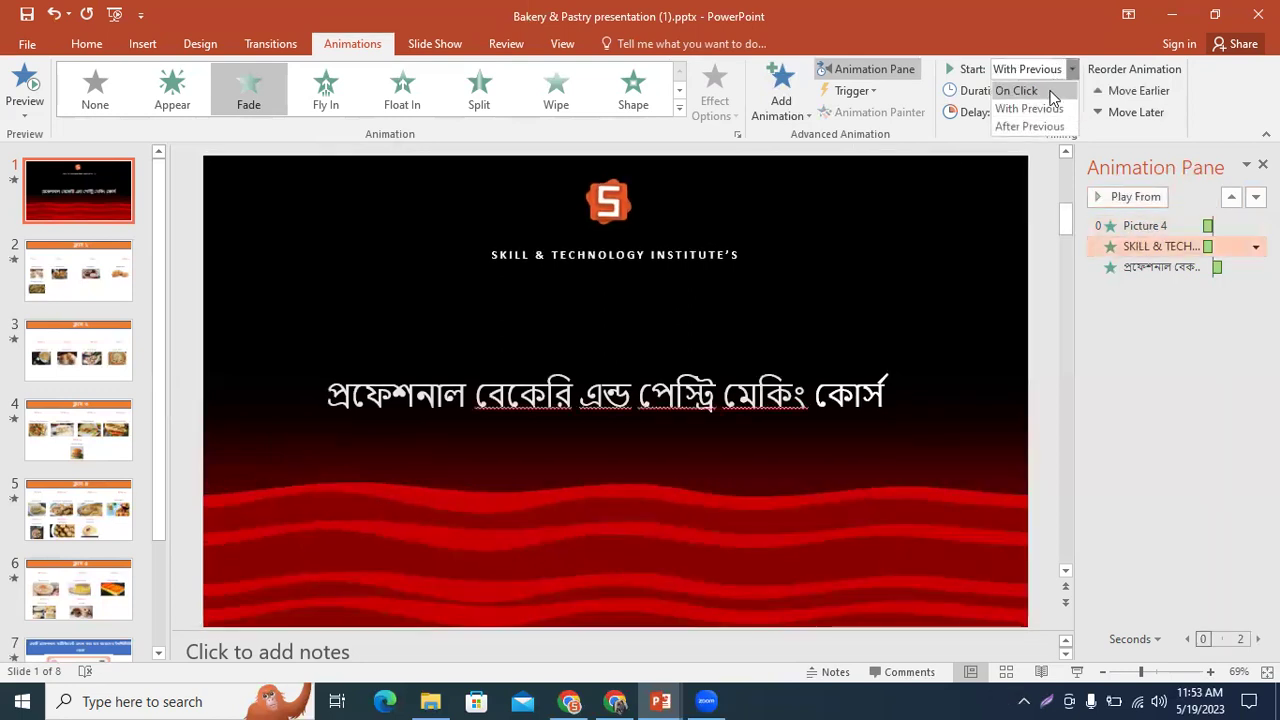
{"action": "left_click", "coordinate": [1044, 124]}
{"action": "left_click", "coordinate": [1093, 199]}
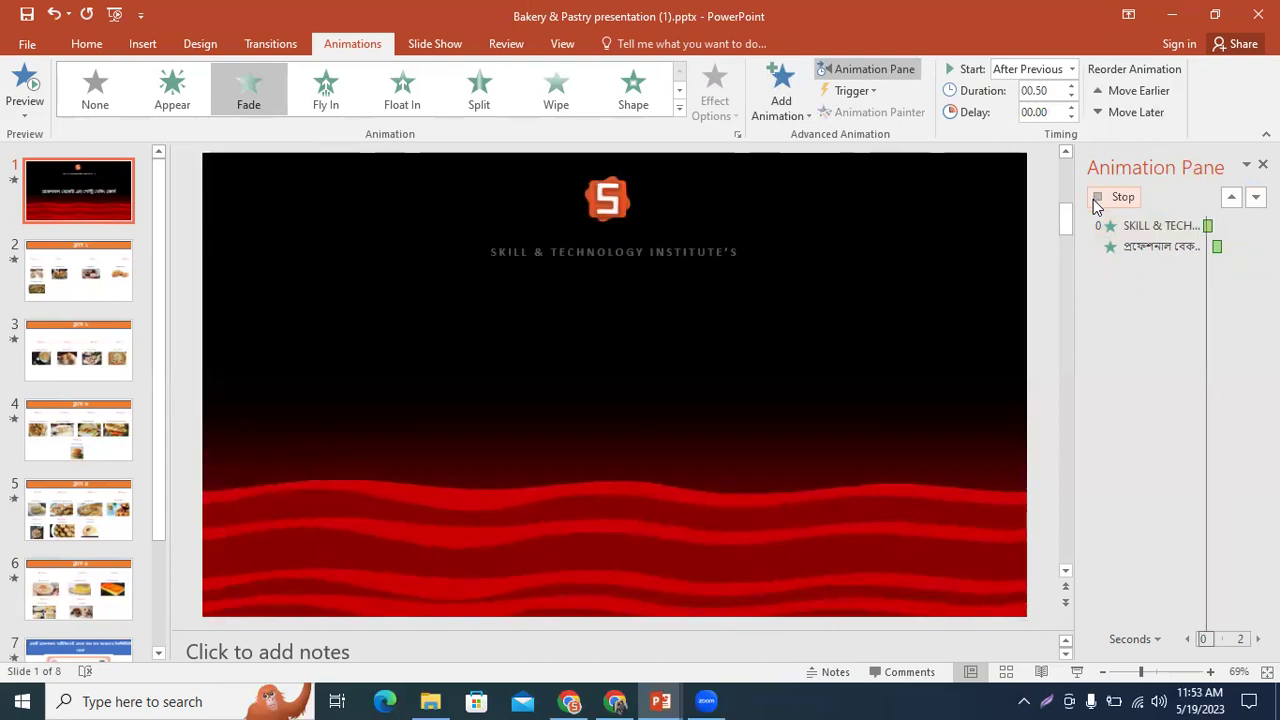
{"action": "left_click", "coordinate": [1093, 198]}
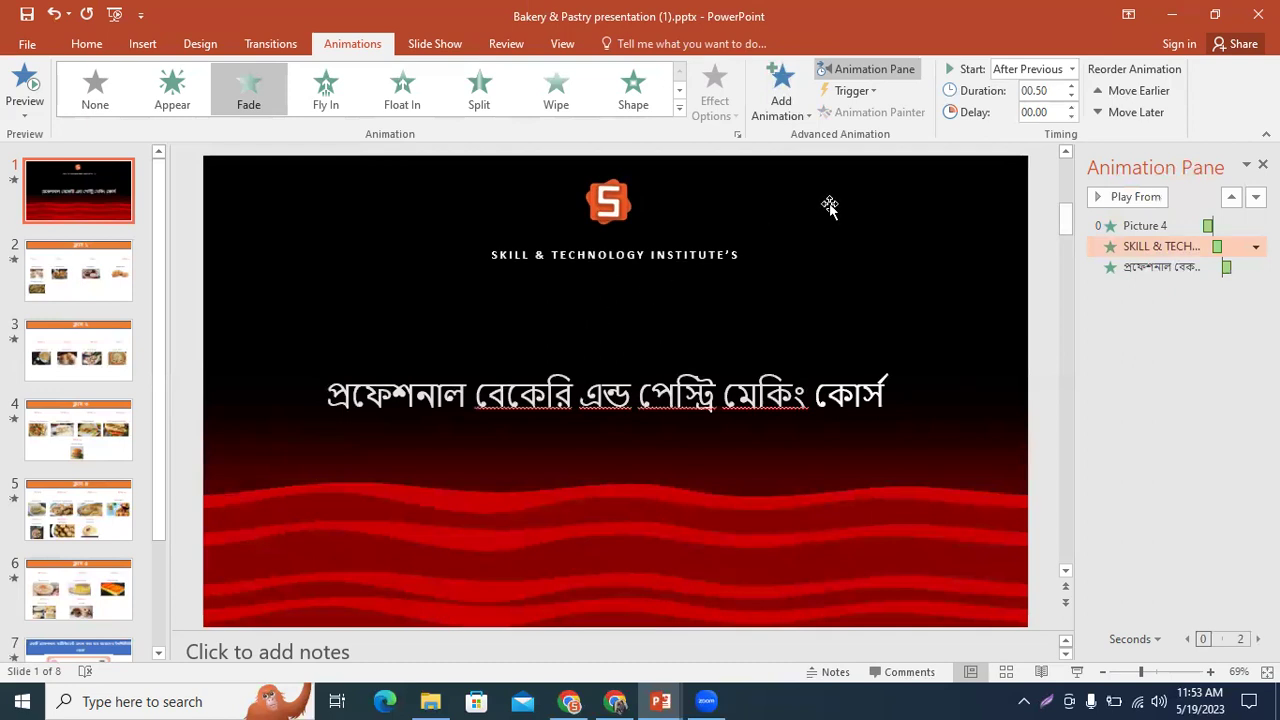
Extend the logo's fade to 02.00, raise the course title's fade duration, and preview.
{"action": "left_click", "coordinate": [616, 202]}
{"action": "left_click", "coordinate": [1071, 86]}
{"action": "left_click", "coordinate": [1071, 86]}
{"action": "left_click", "coordinate": [1071, 86]}
{"action": "left_click", "coordinate": [1071, 86]}
{"action": "left_click", "coordinate": [1071, 86]}
{"action": "left_click", "coordinate": [1071, 86]}
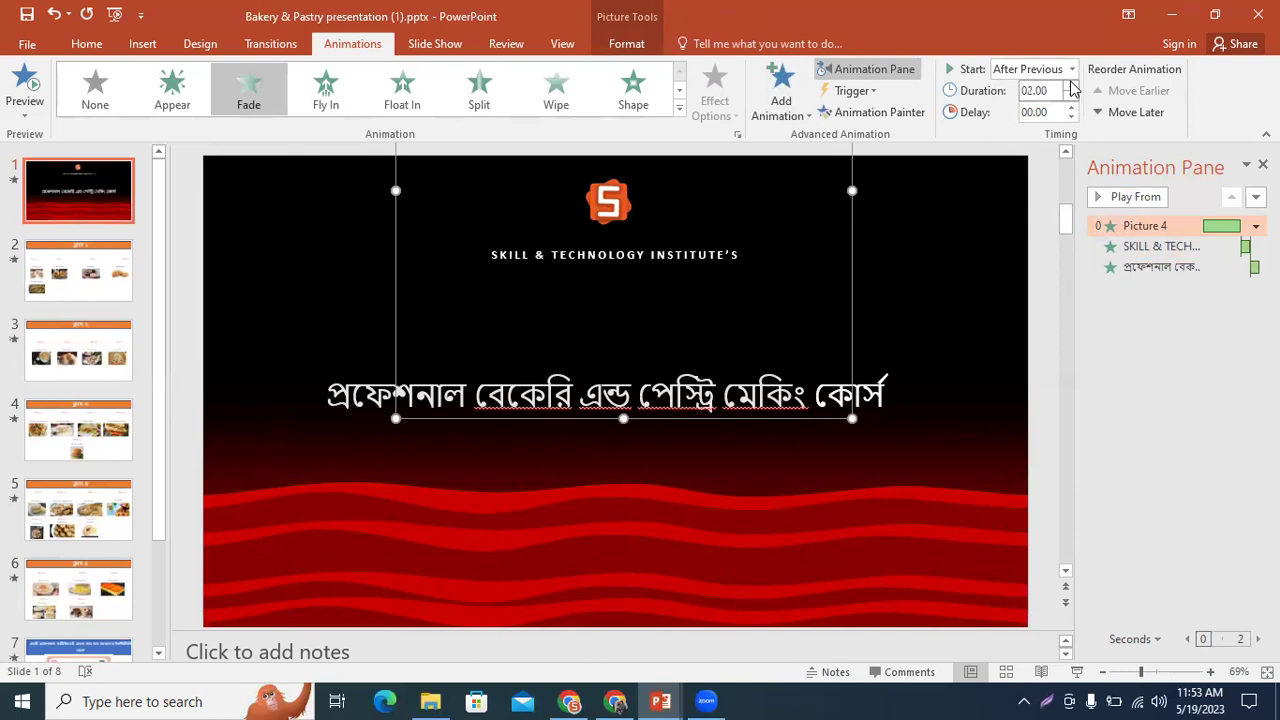
{"action": "left_click", "coordinate": [1150, 246]}
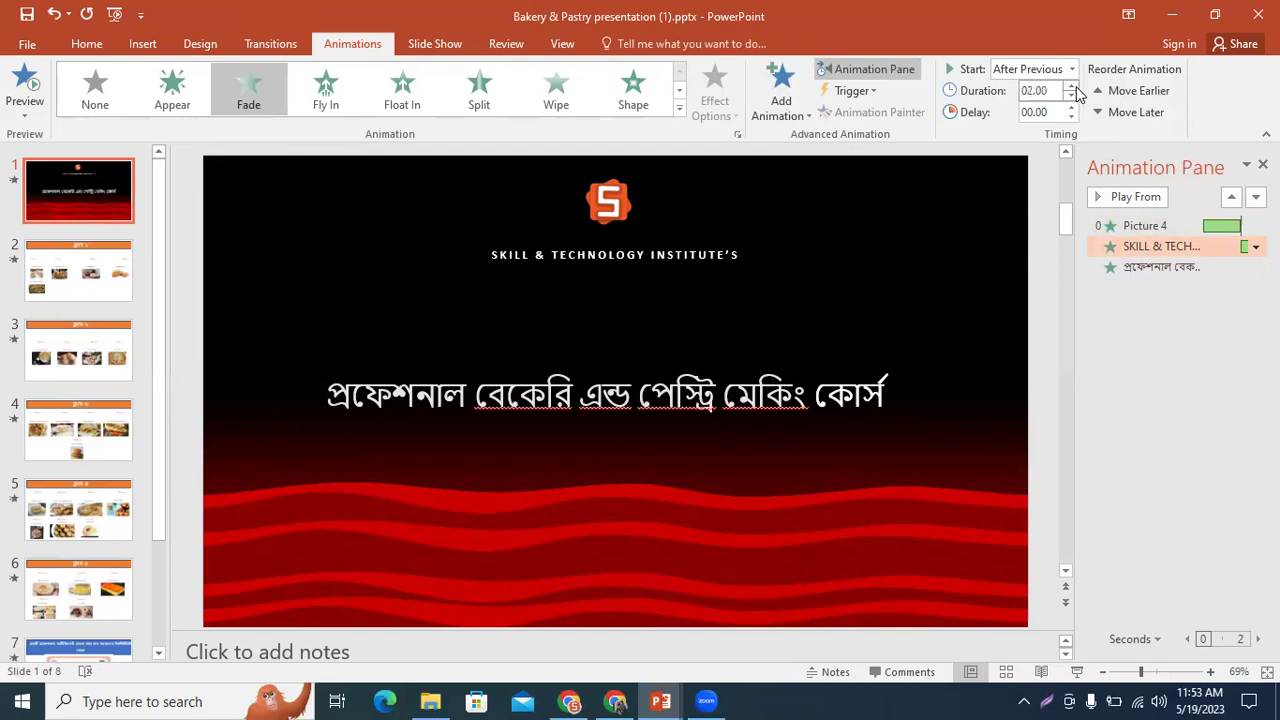
{"action": "left_click", "coordinate": [1150, 266]}
{"action": "left_click", "coordinate": [1071, 86]}
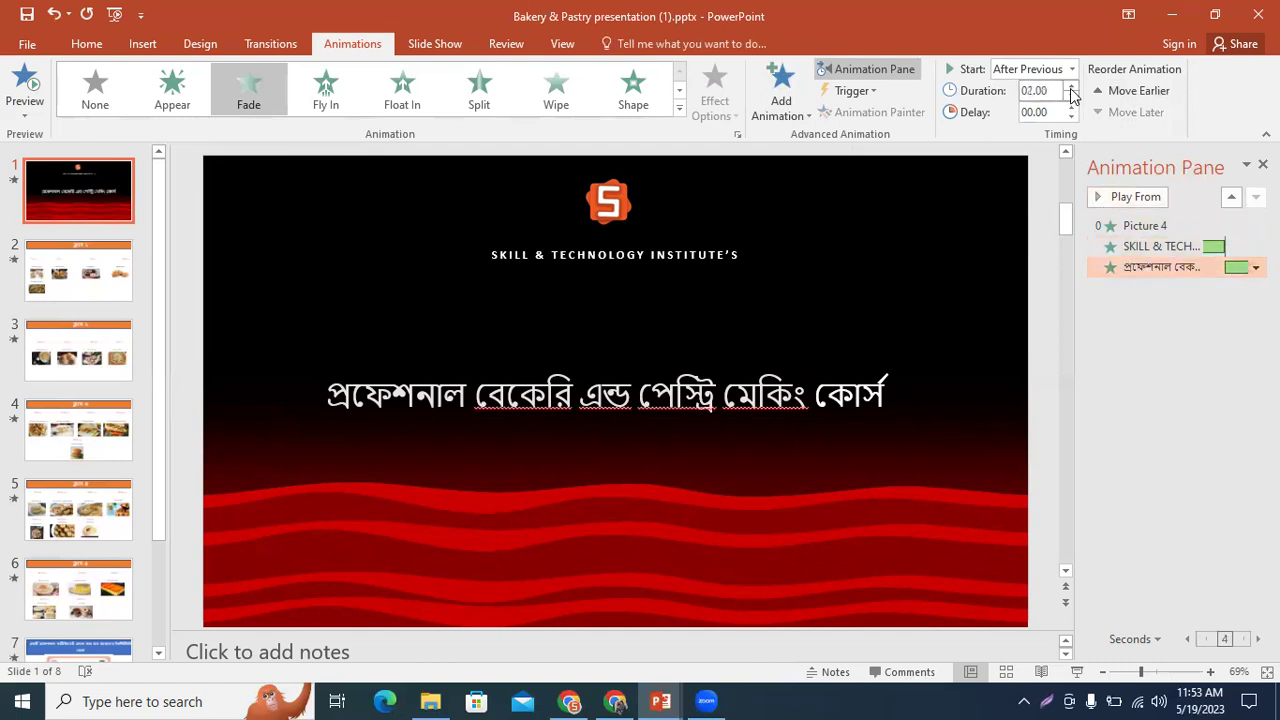
{"action": "left_click", "coordinate": [1123, 197]}
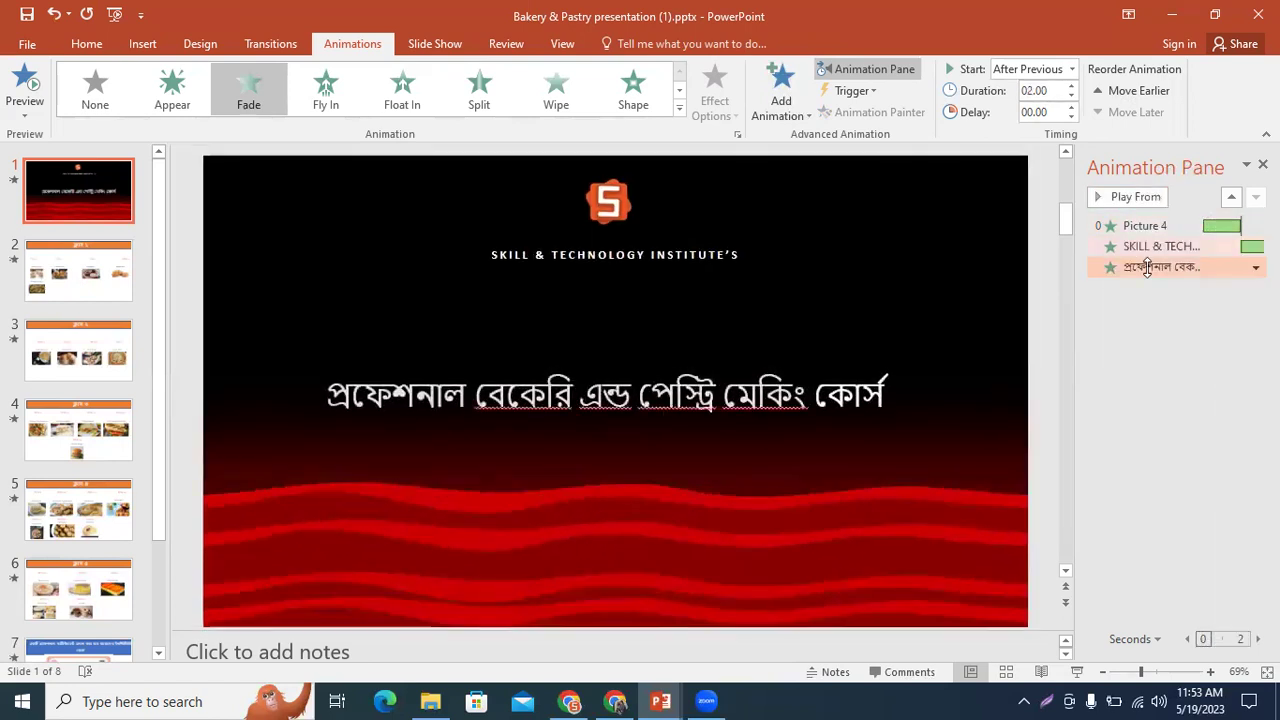
Make the logo's fade start With Previous and preview from the logo.
{"action": "left_click", "coordinate": [1138, 225]}
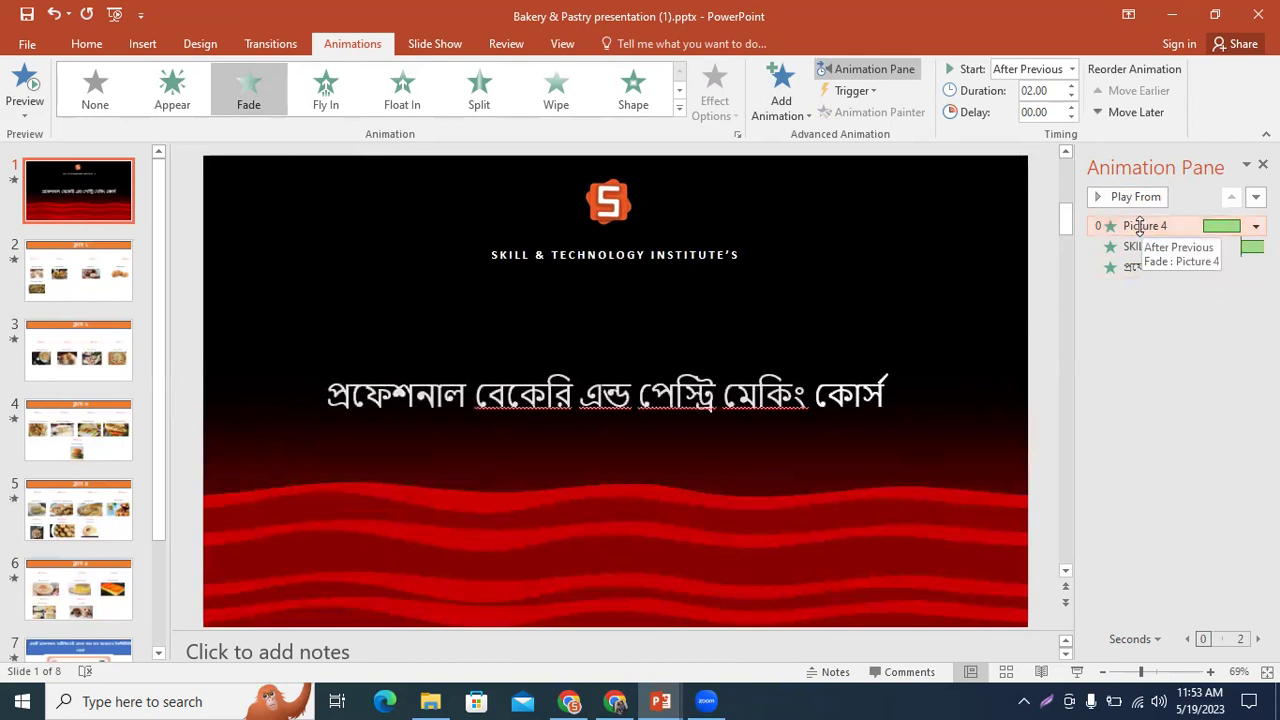
{"action": "left_click", "coordinate": [1102, 197]}
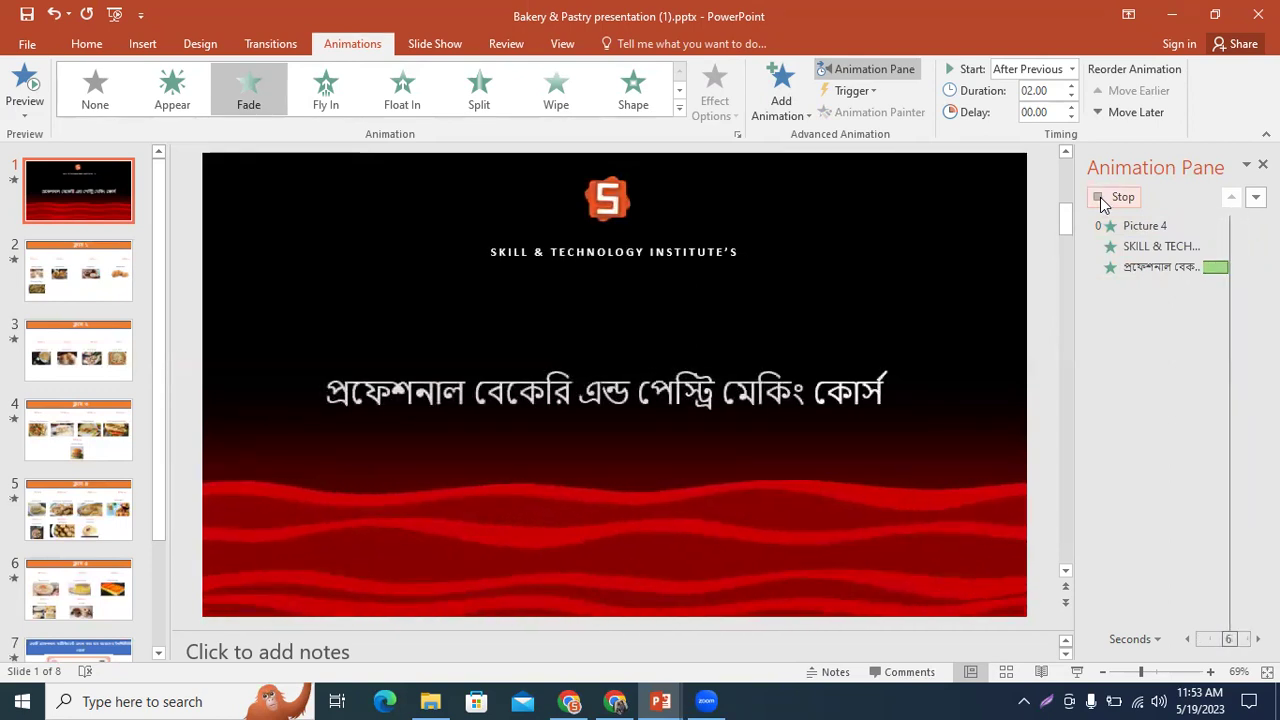
{"action": "left_click", "coordinate": [1041, 75]}
{"action": "left_click", "coordinate": [1030, 105]}
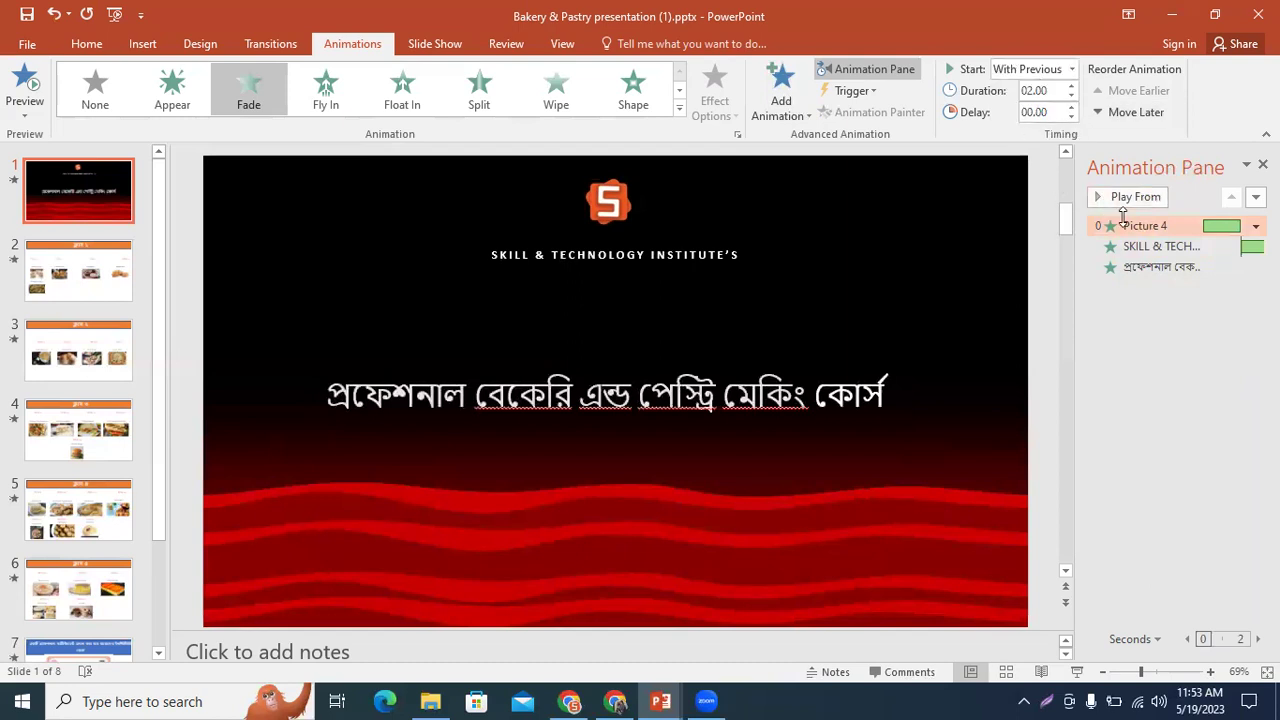
{"action": "left_click", "coordinate": [1104, 203]}
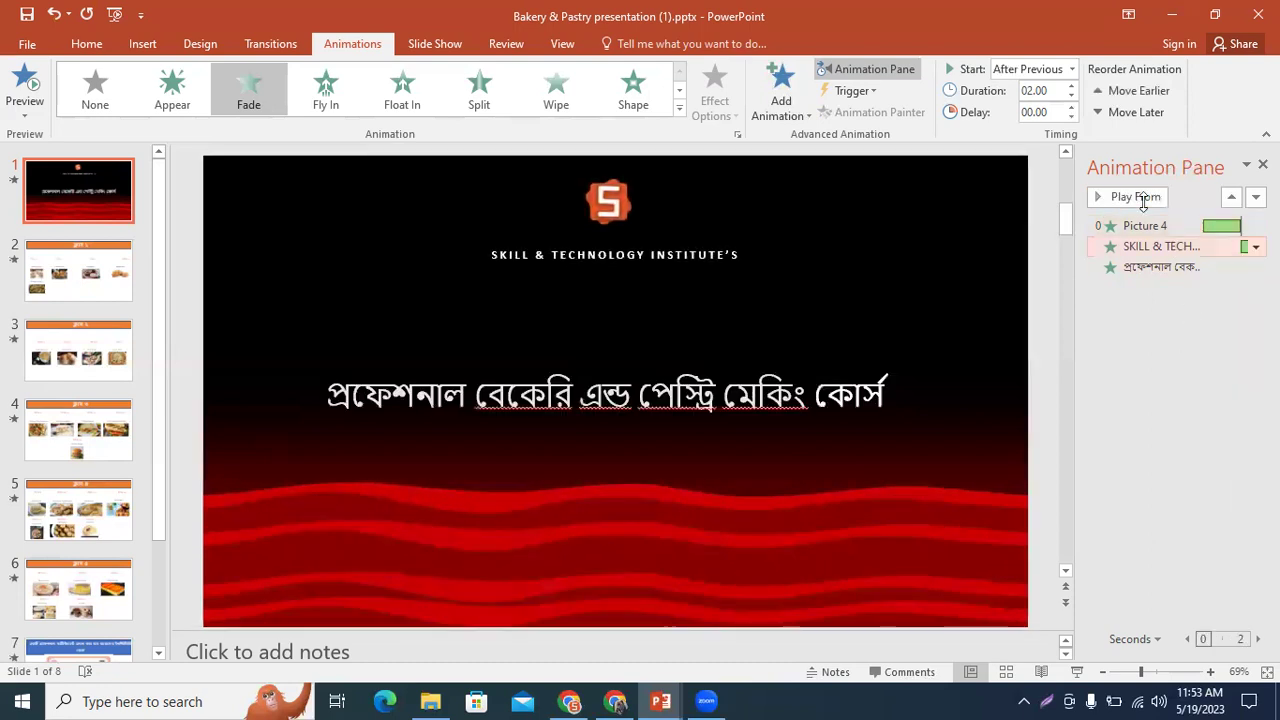
Set the institute name to fade in With Previous alongside the logo, preview, then open slide 2.
{"action": "left_click", "coordinate": [1071, 69]}
{"action": "key", "text": "Up"}
{"action": "left_click", "coordinate": [1071, 69]}
{"action": "left_click", "coordinate": [1060, 125]}
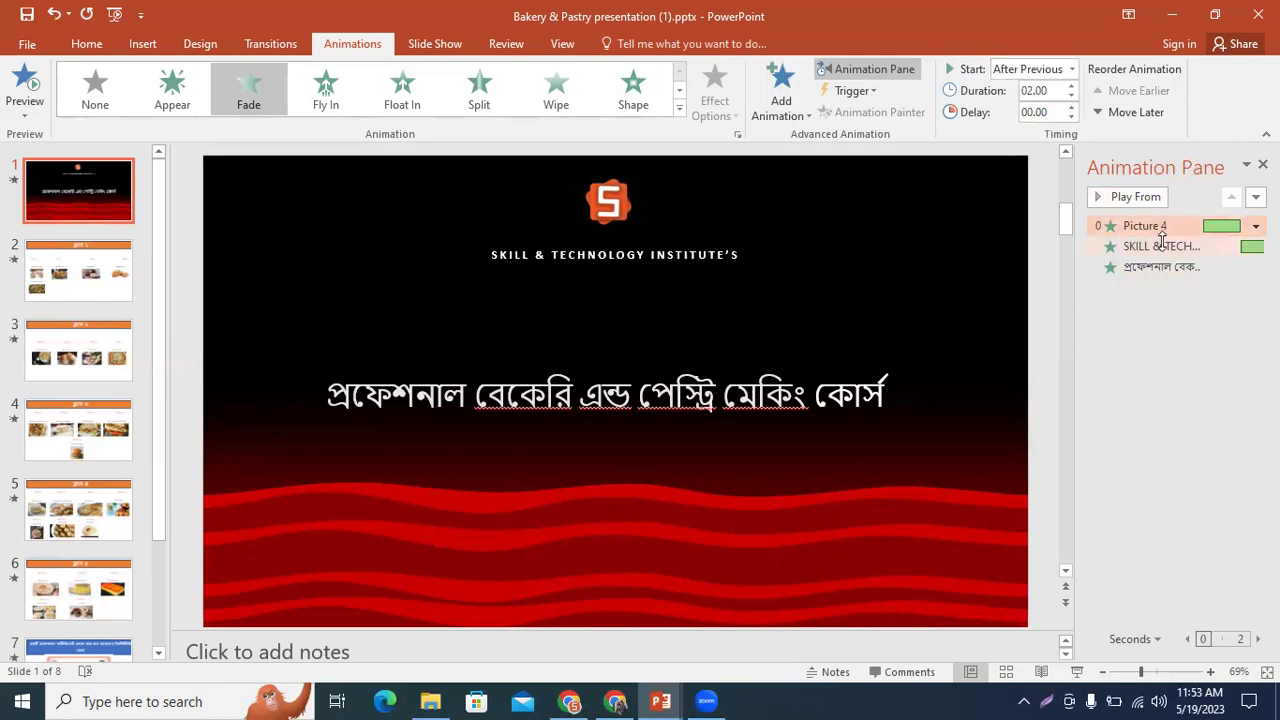
{"action": "left_click", "coordinate": [1071, 69]}
{"action": "left_click", "coordinate": [1047, 108]}
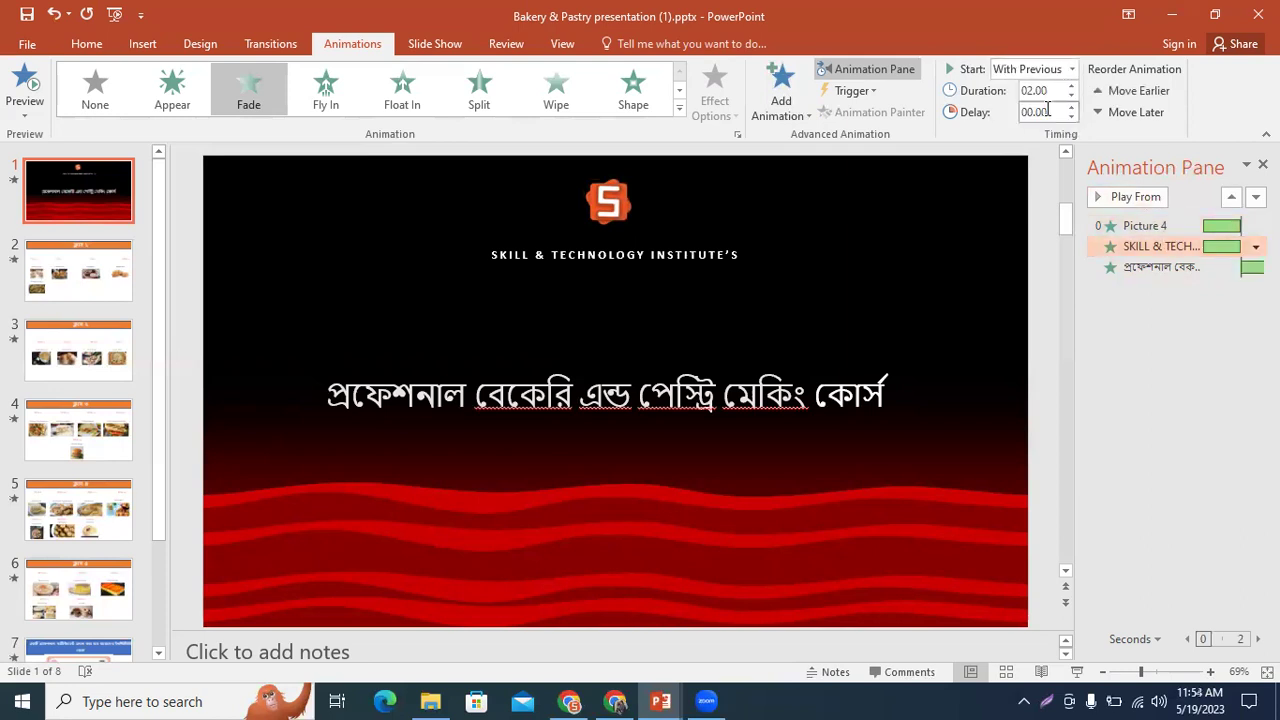
{"action": "left_click", "coordinate": [1146, 448]}
{"action": "left_click", "coordinate": [1130, 222]}
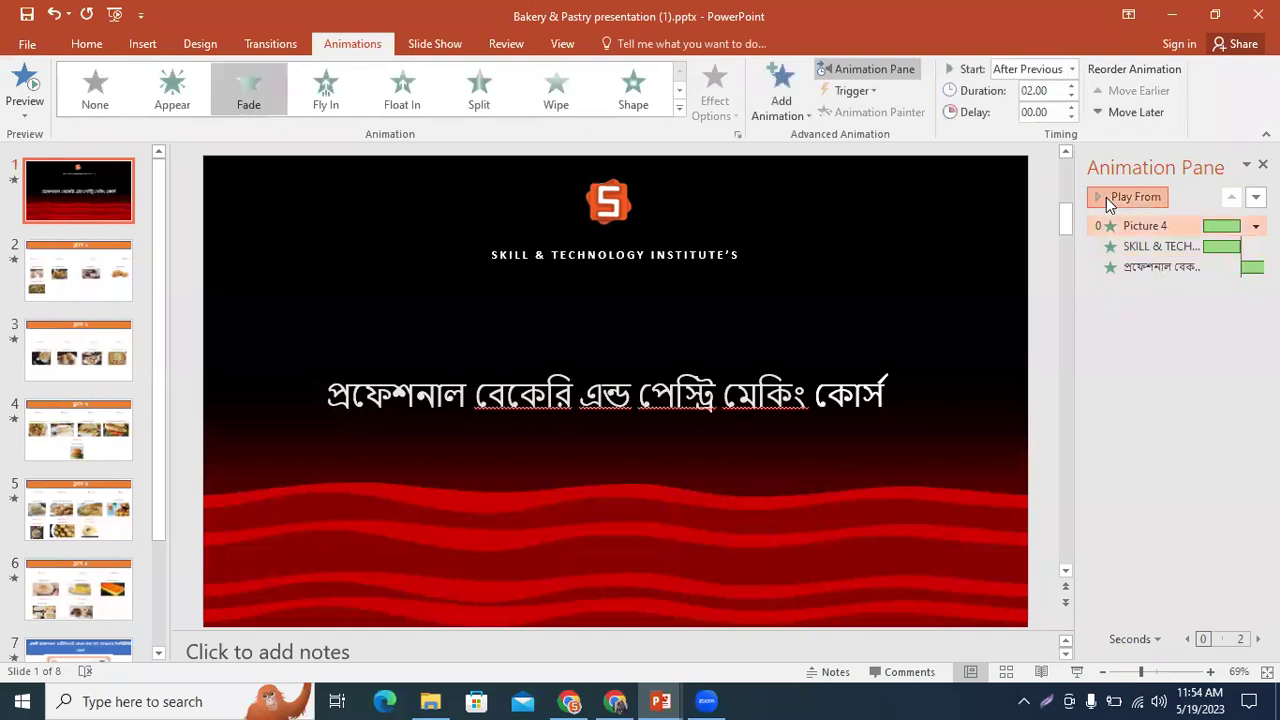
{"action": "left_click", "coordinate": [1106, 197]}
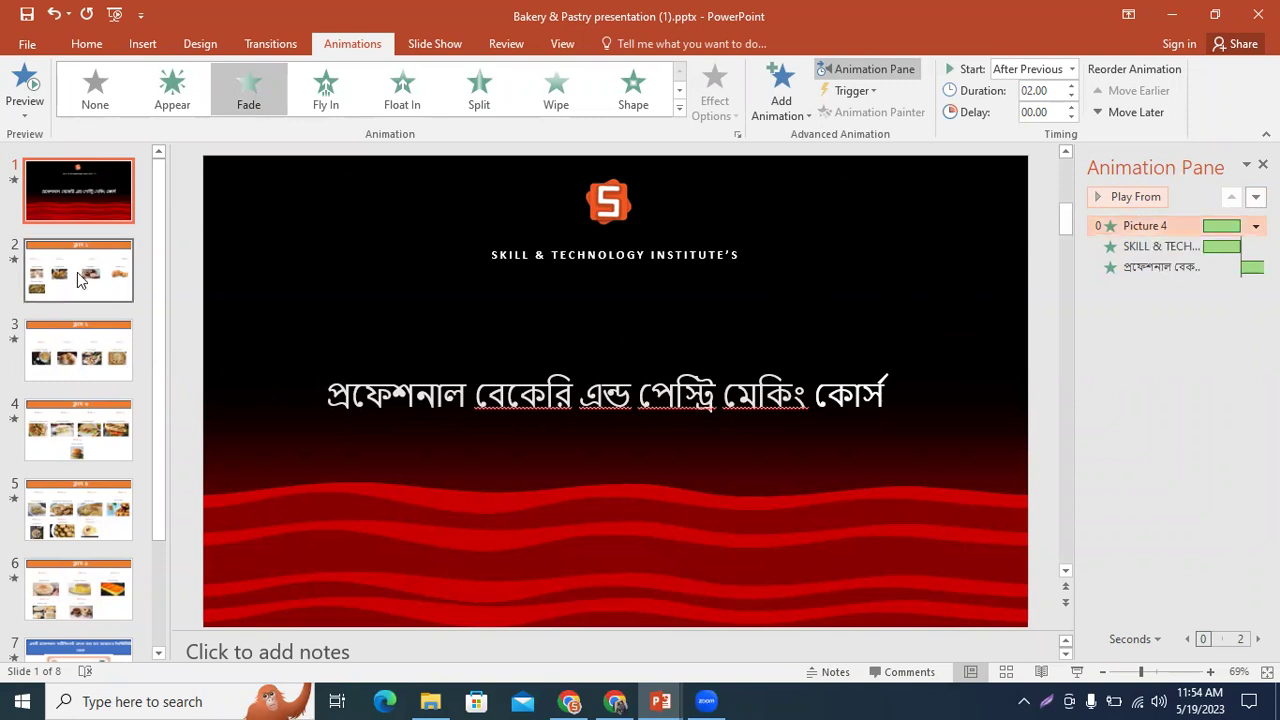
{"action": "left_click", "coordinate": [77, 272]}
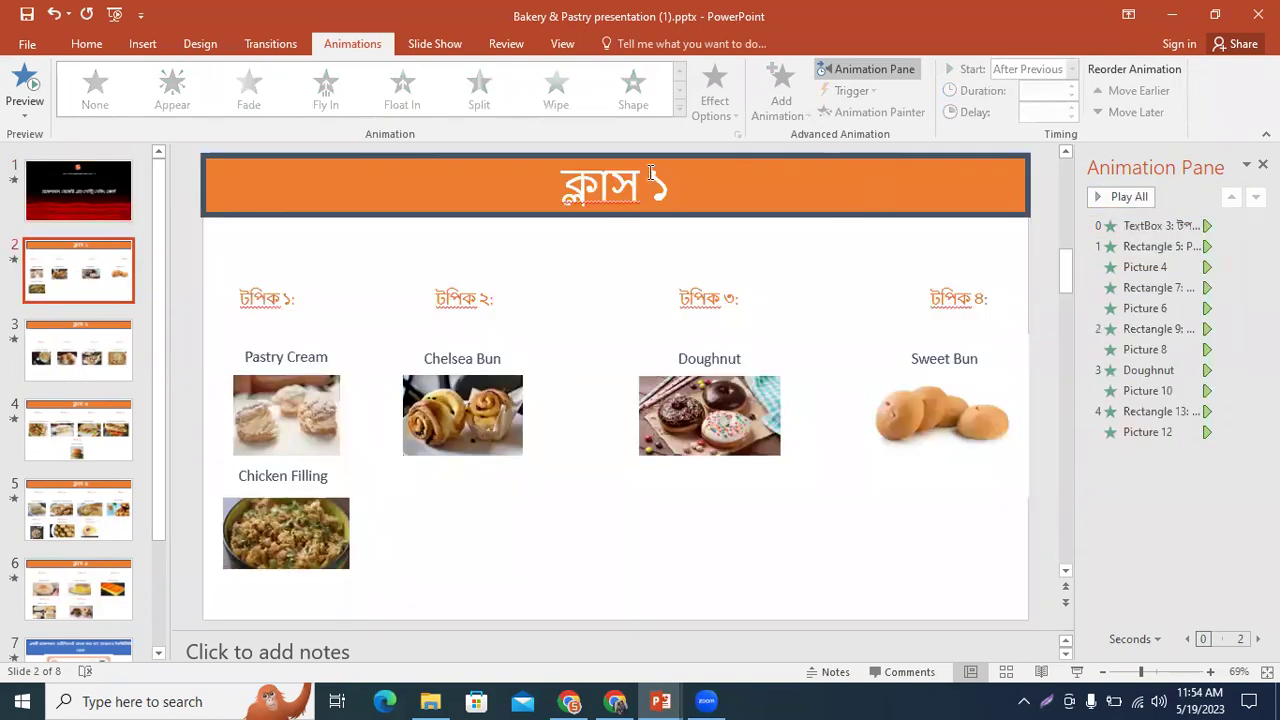
Give TextBox 3 and the Pastry Cream label Fly In entrances, previewing from Pastry Cream.
{"action": "left_click", "coordinate": [1135, 226]}
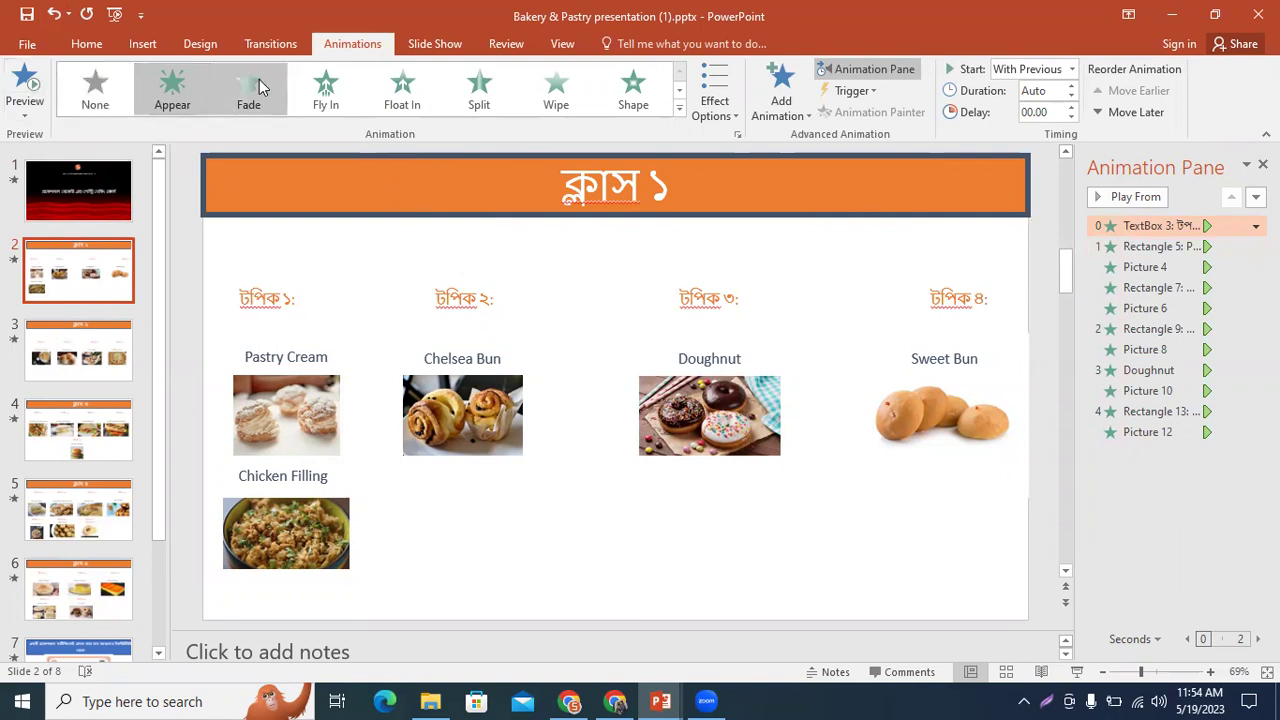
{"action": "left_click", "coordinate": [340, 94]}
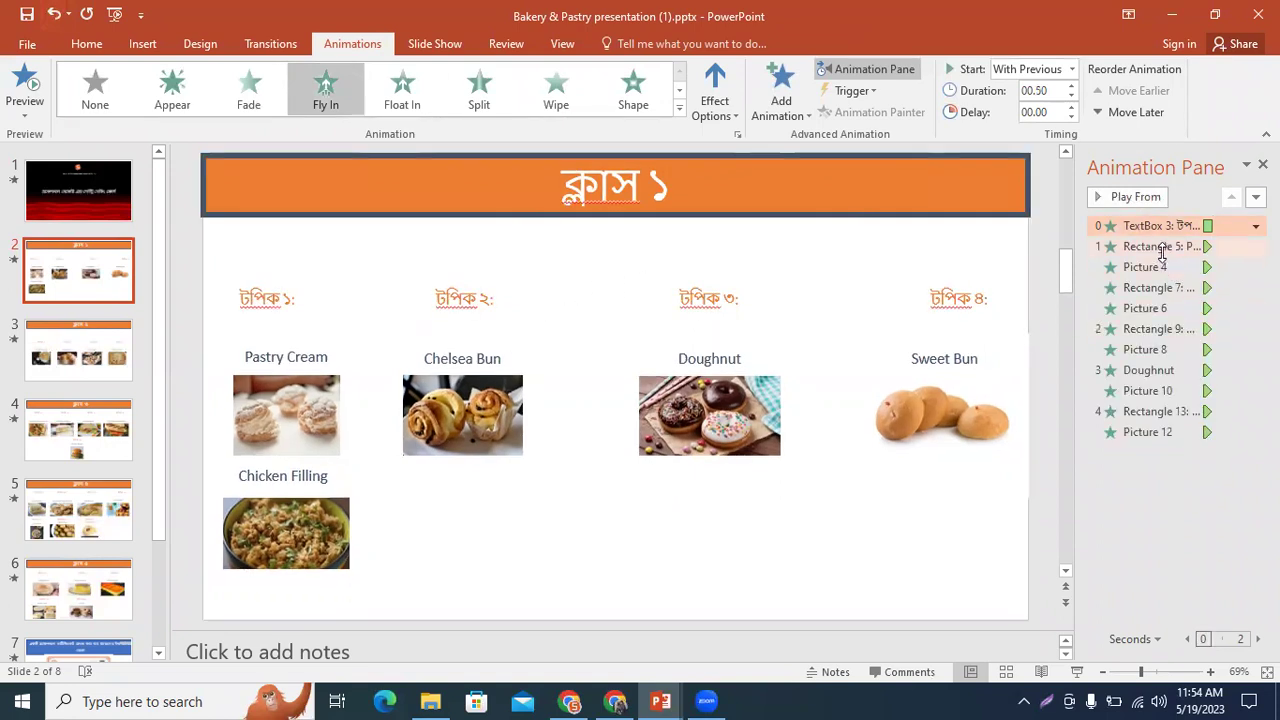
{"action": "left_click", "coordinate": [1160, 247]}
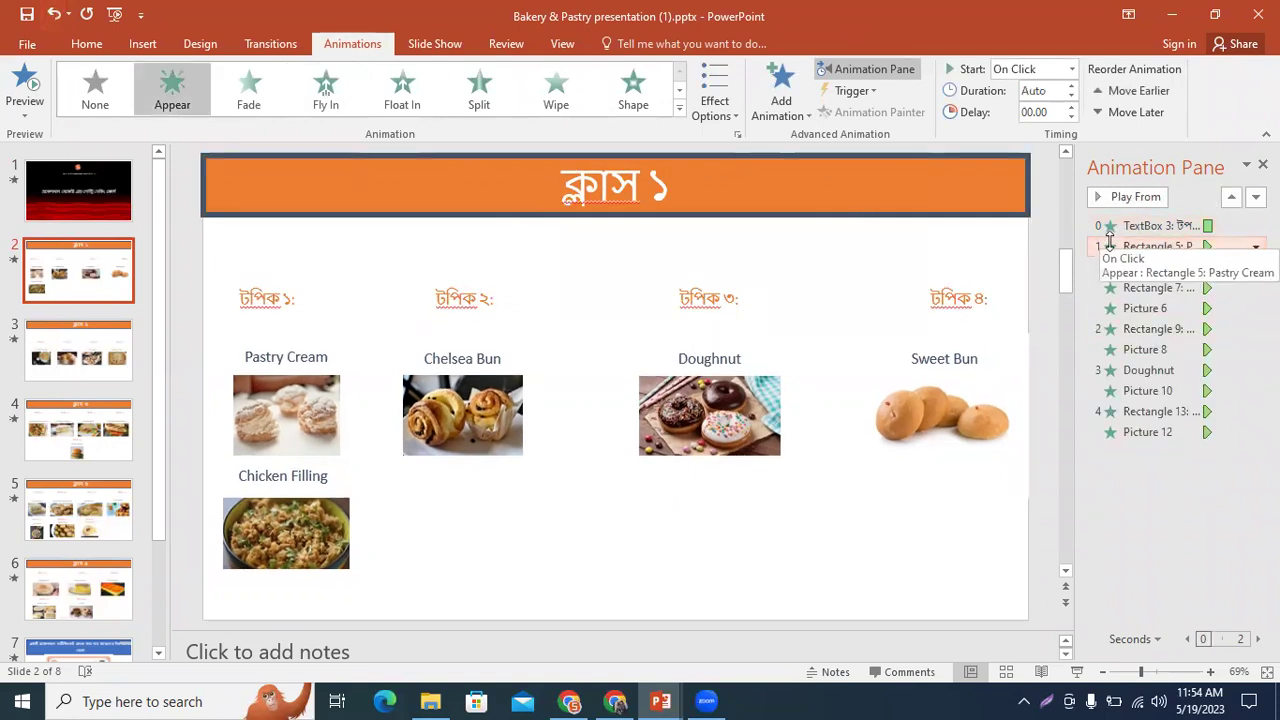
{"action": "left_click", "coordinate": [1120, 198]}
{"action": "left_click", "coordinate": [1122, 198]}
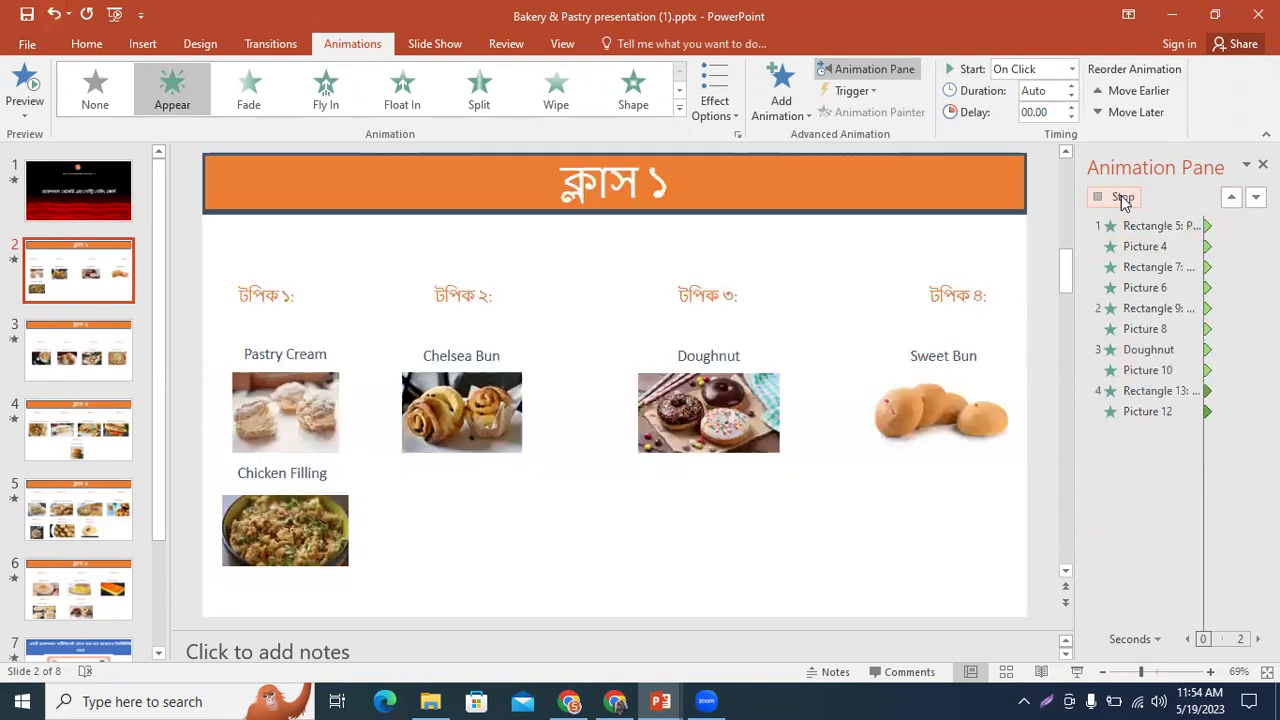
{"action": "left_click", "coordinate": [1255, 247]}
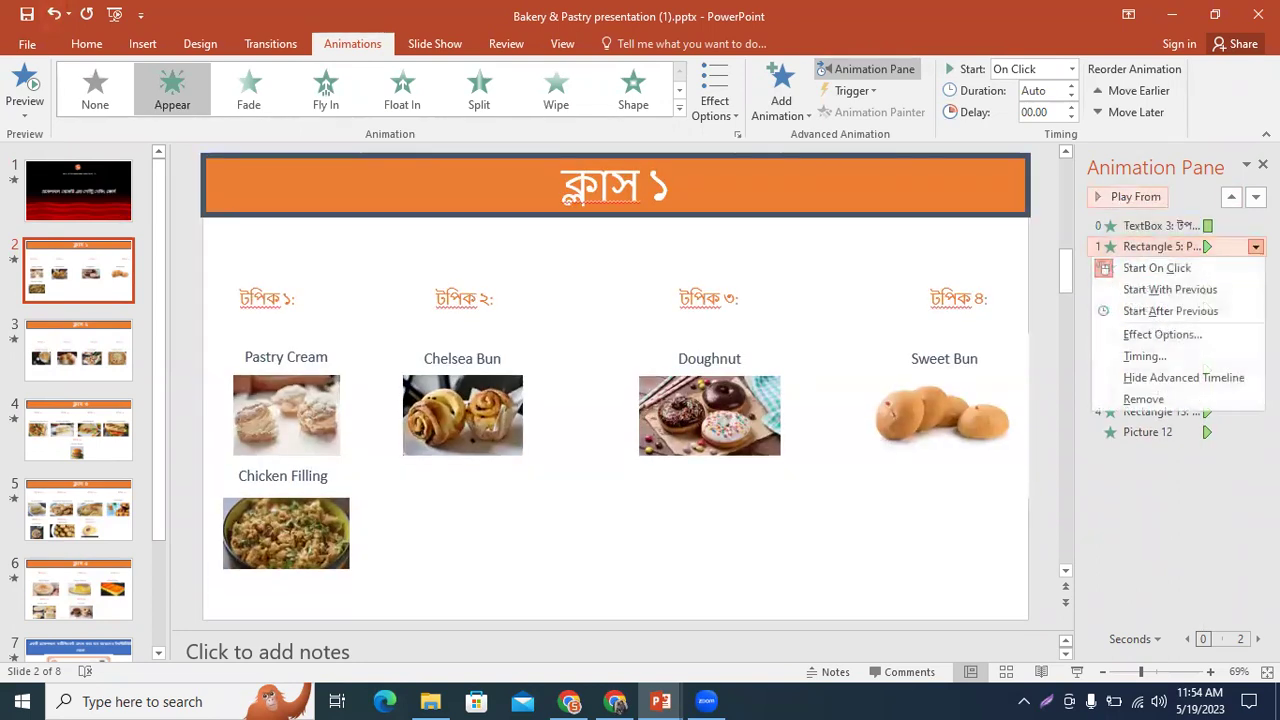
{"action": "left_click", "coordinate": [1055, 167]}
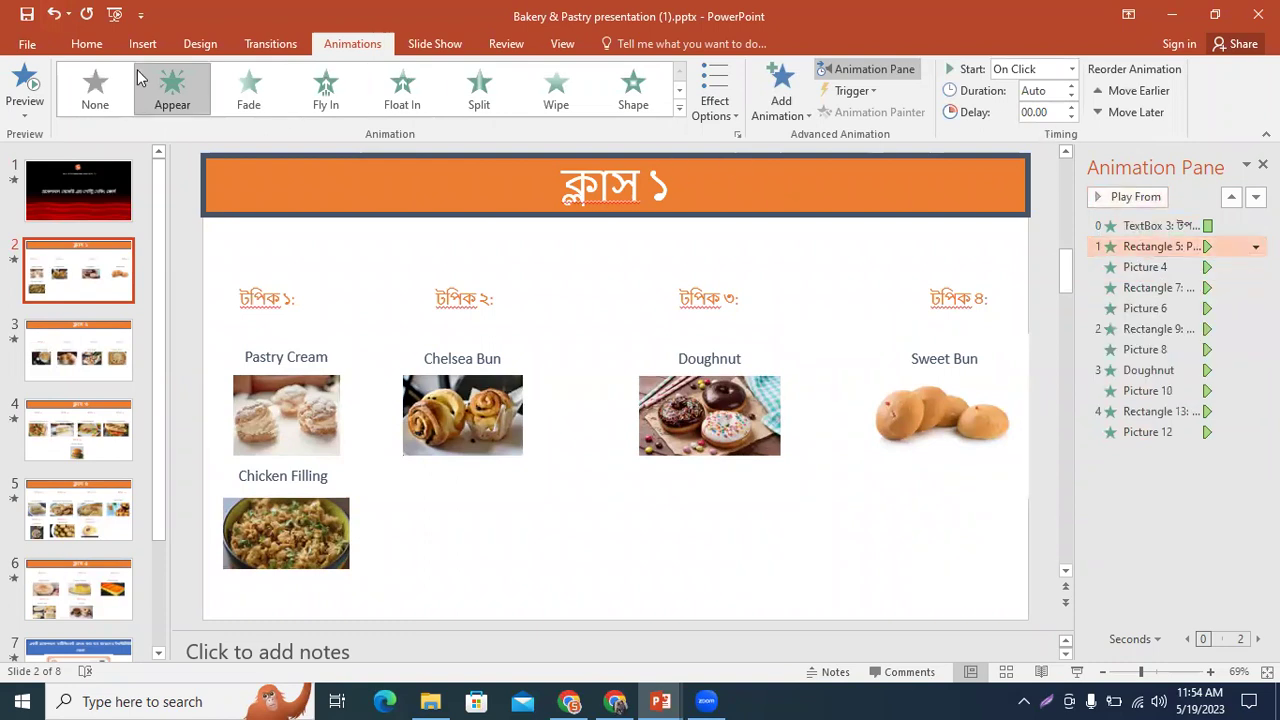
{"action": "left_click", "coordinate": [252, 95]}
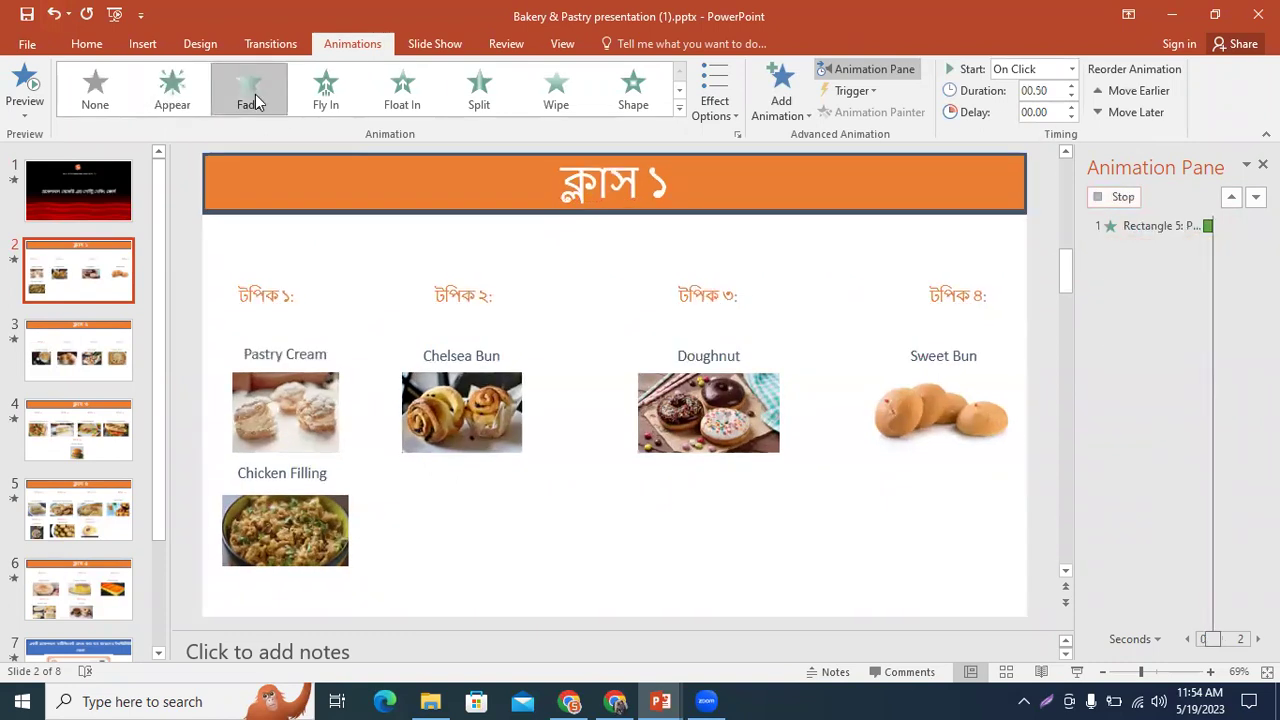
{"action": "left_click", "coordinate": [325, 88]}
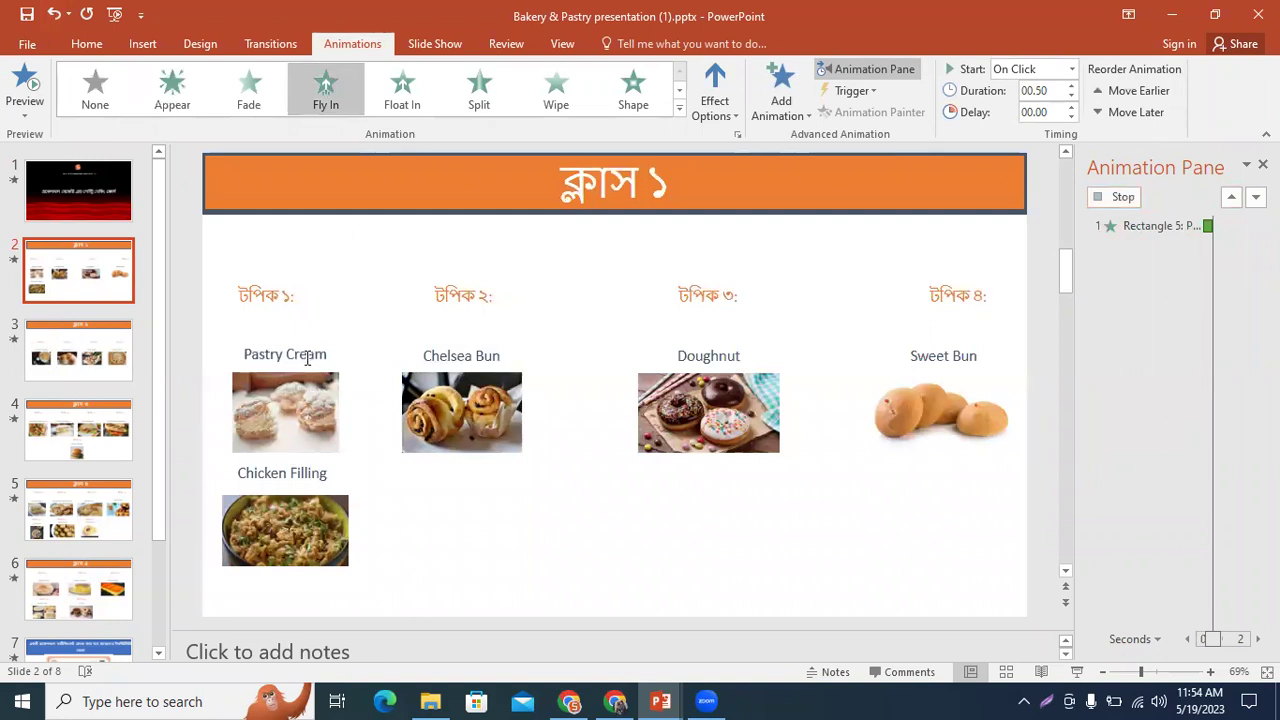
Make Picture 4, Picture 6 and Rectangle 9 fly in, and Rectangle 7 fade in.
{"action": "left_click", "coordinate": [1145, 267]}
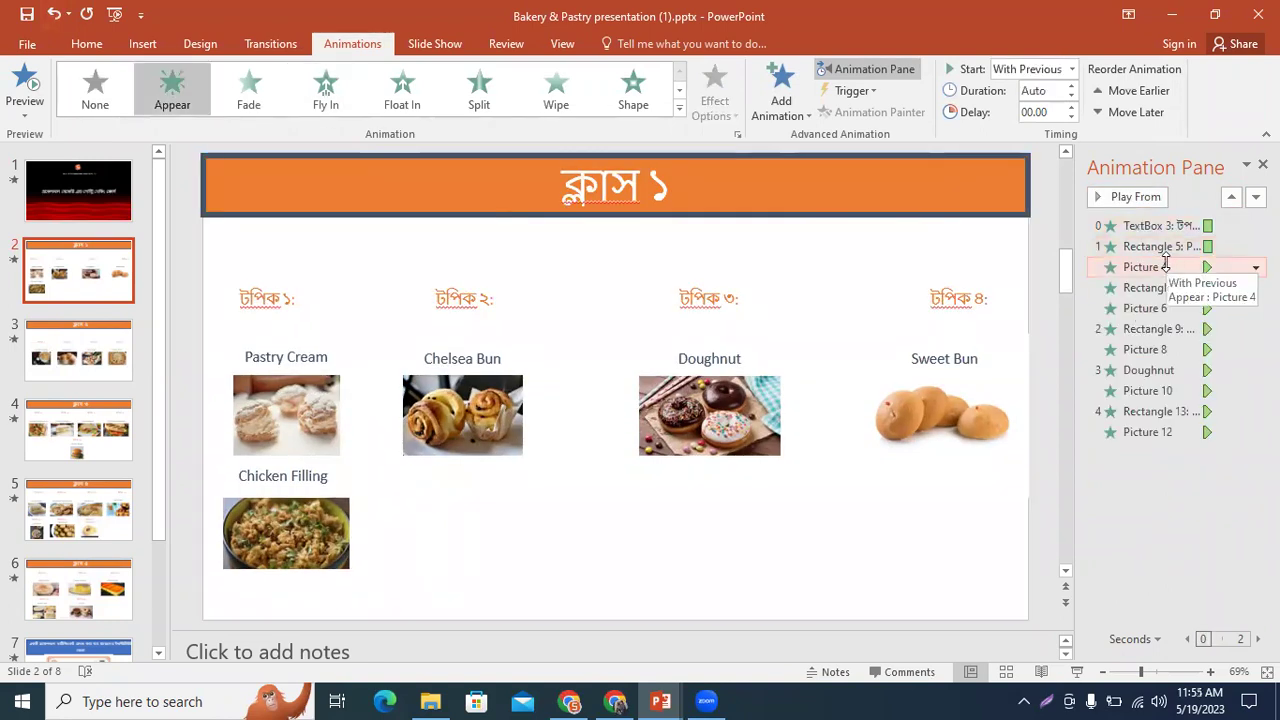
{"action": "left_click", "coordinate": [322, 100]}
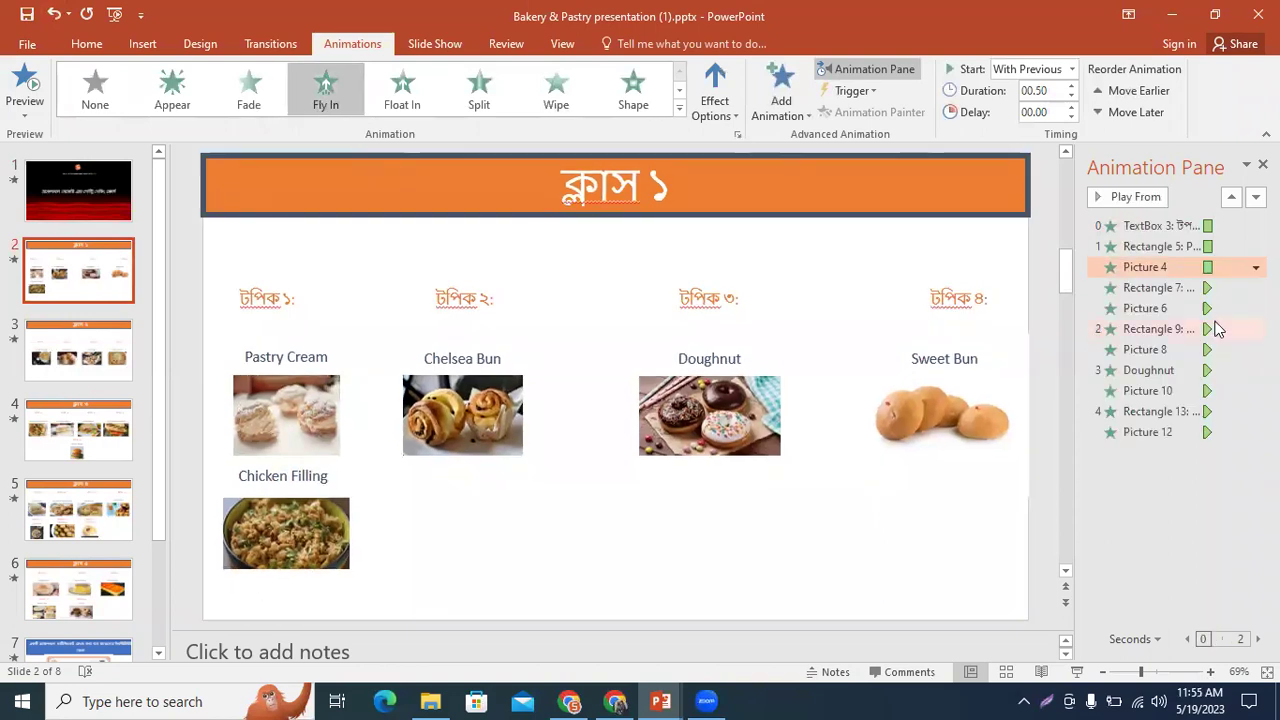
{"action": "left_click", "coordinate": [1165, 288]}
{"action": "left_click", "coordinate": [248, 95]}
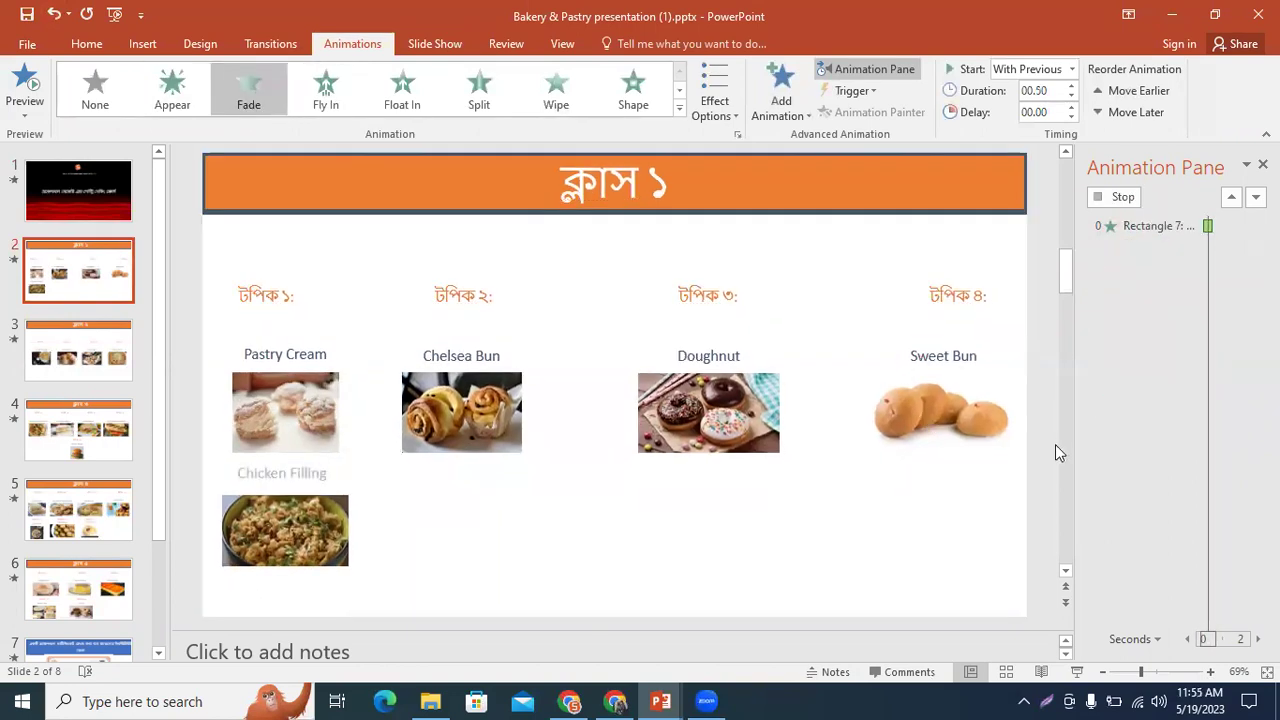
{"action": "left_click", "coordinate": [1158, 307]}
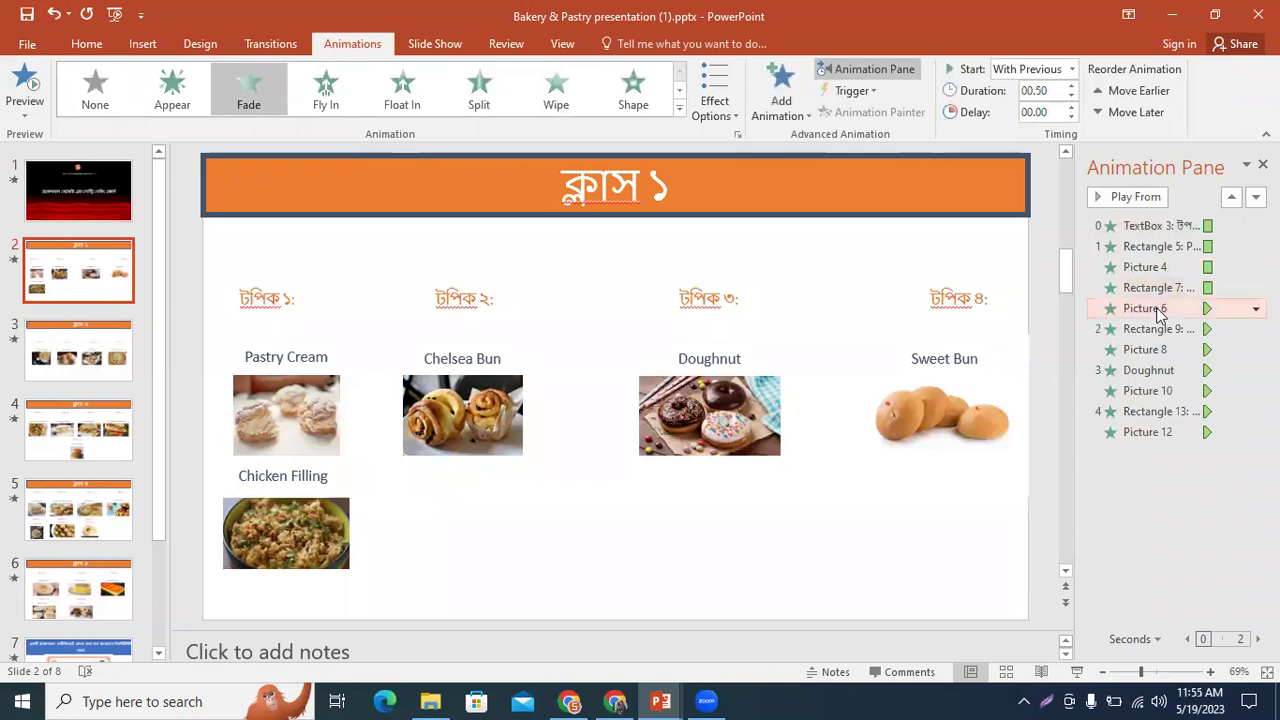
{"action": "left_click", "coordinate": [318, 98]}
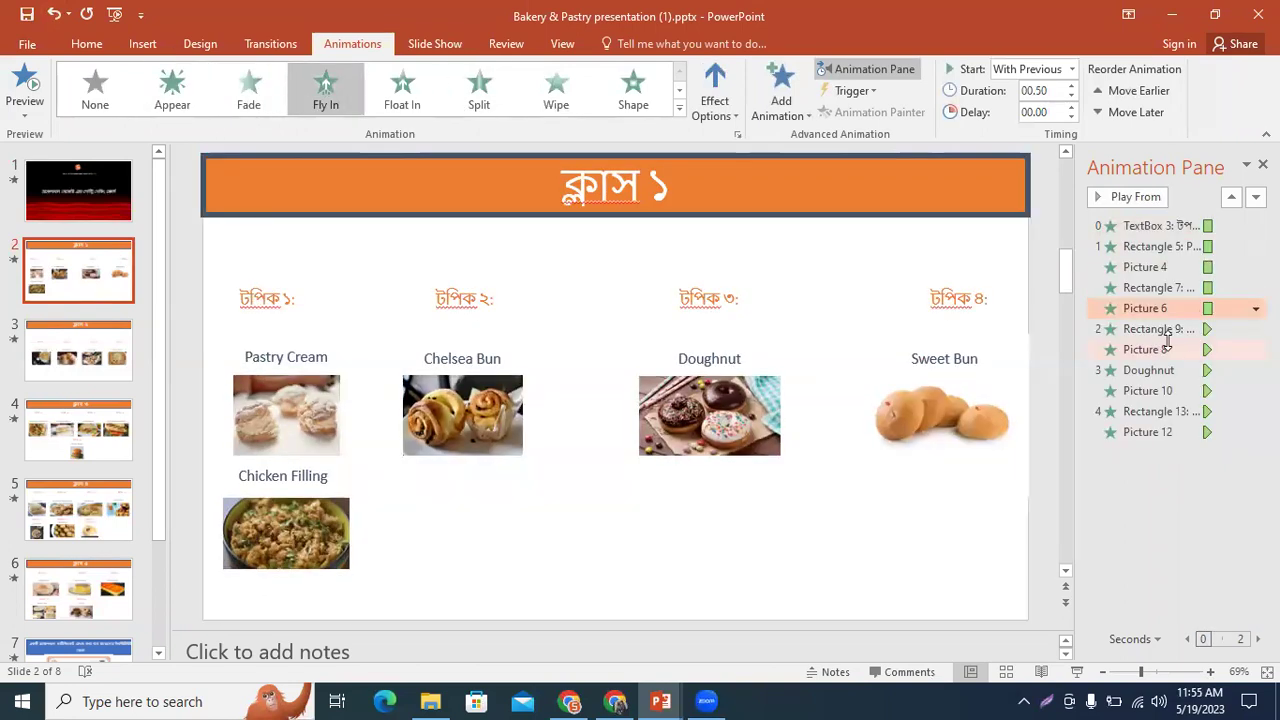
{"action": "left_click", "coordinate": [1155, 329]}
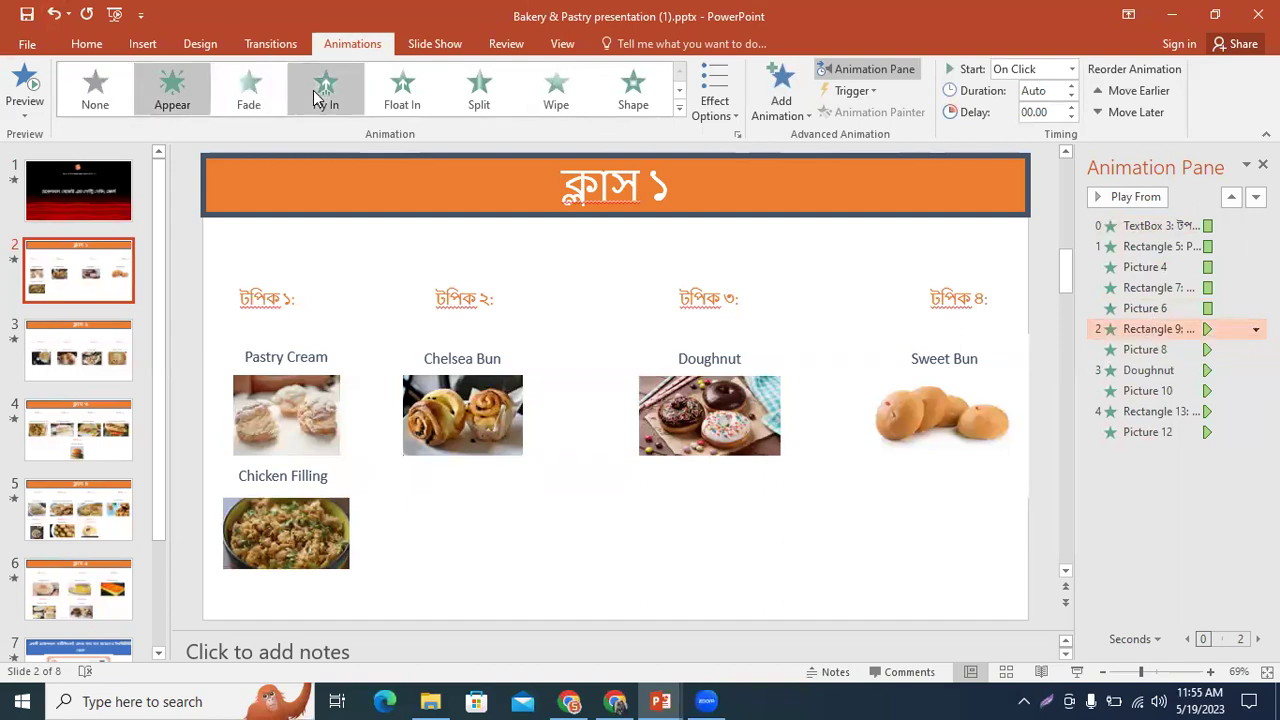
{"action": "left_click", "coordinate": [322, 92]}
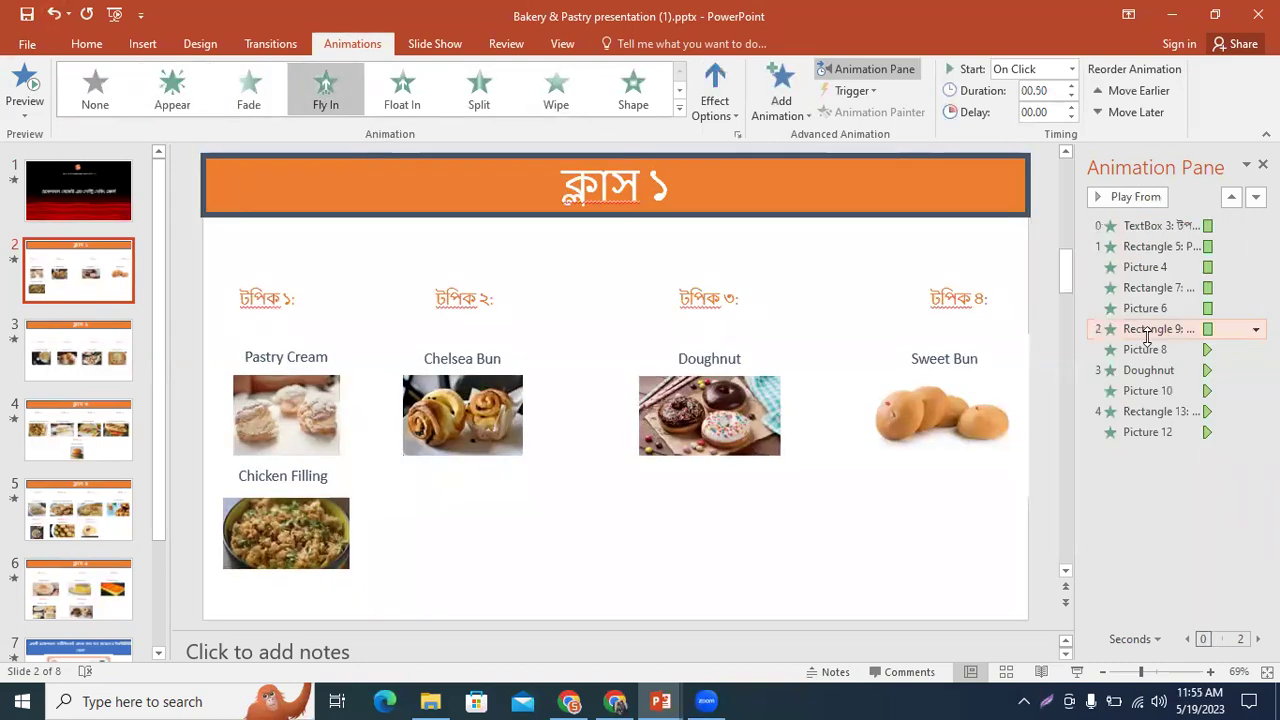
Apply Fly In to Picture 8, the Doughnut label, and Picture 10 through Picture 12 together.
{"action": "left_click", "coordinate": [1150, 349]}
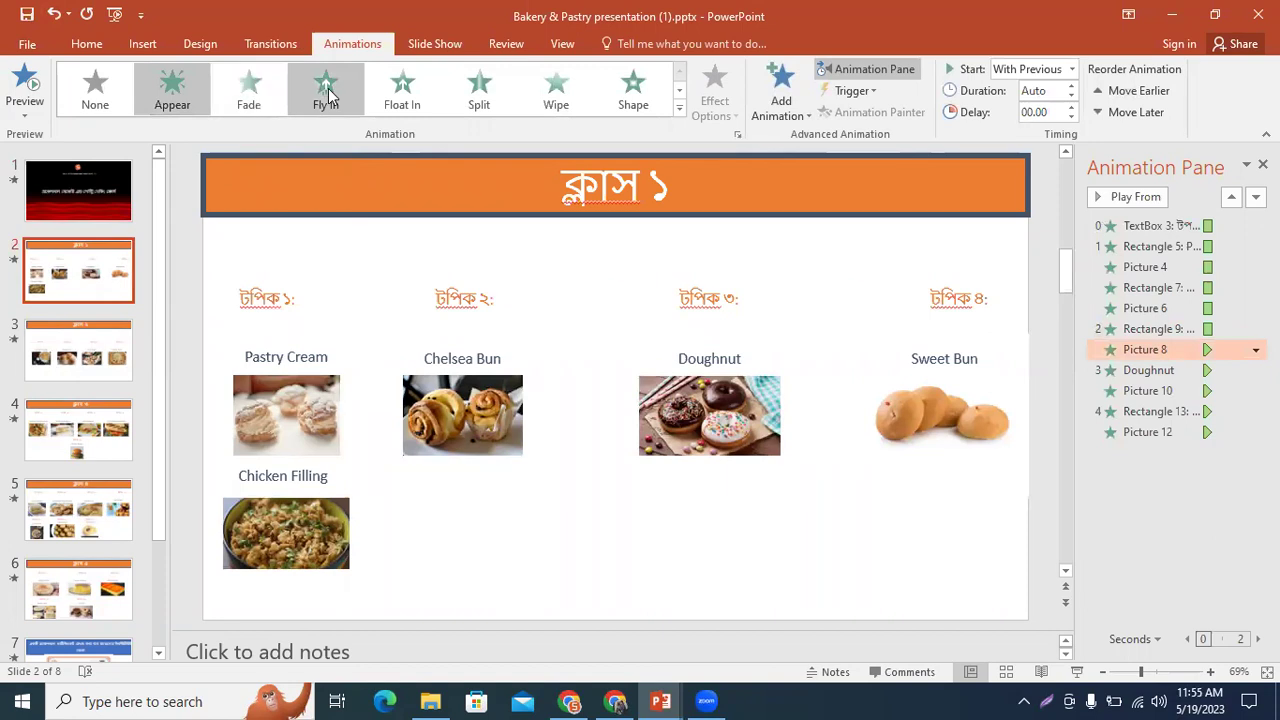
{"action": "left_click", "coordinate": [325, 92]}
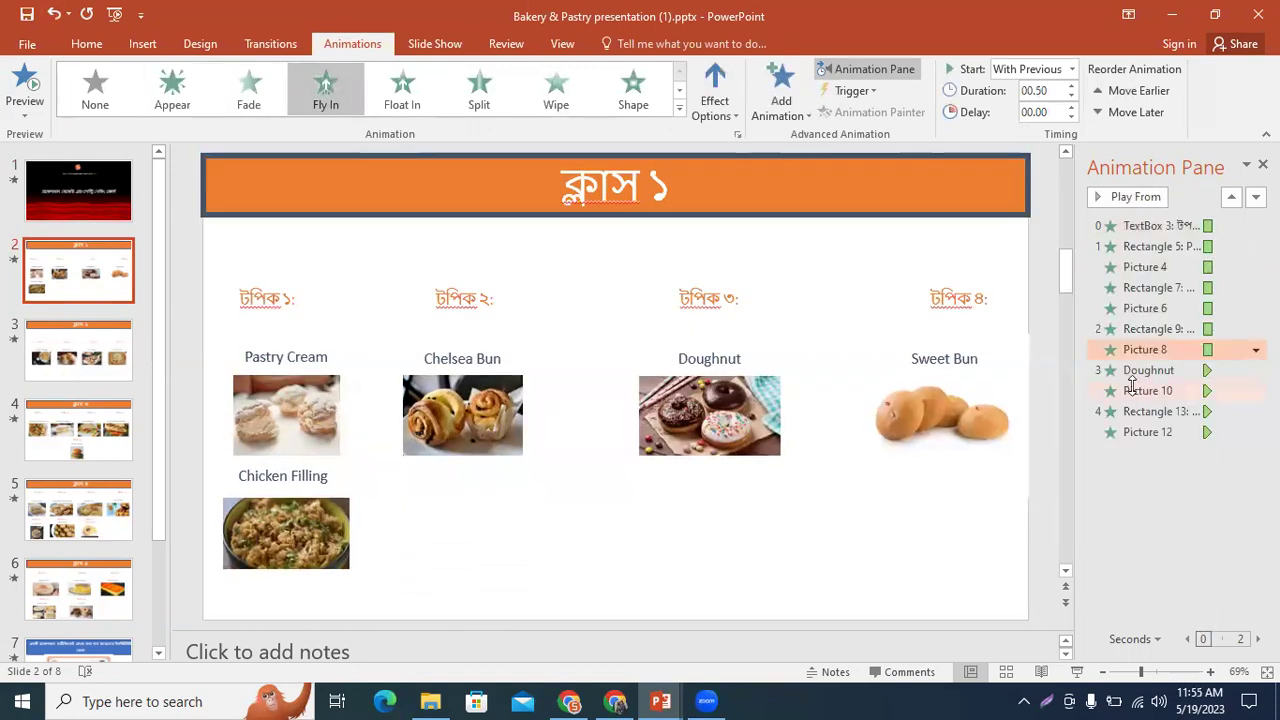
{"action": "left_click", "coordinate": [1140, 370]}
{"action": "left_click", "coordinate": [330, 92]}
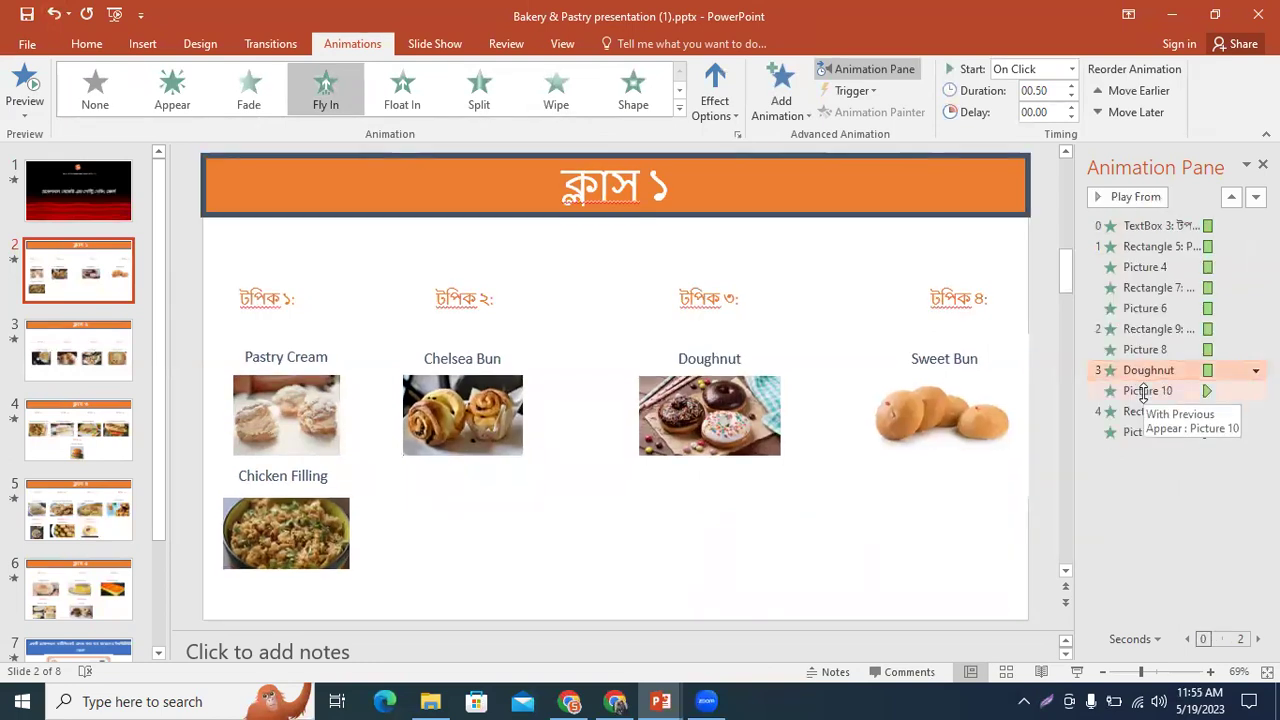
{"action": "left_click", "coordinate": [1143, 391]}
{"action": "left_click", "coordinate": [1143, 432], "text": "shift"}
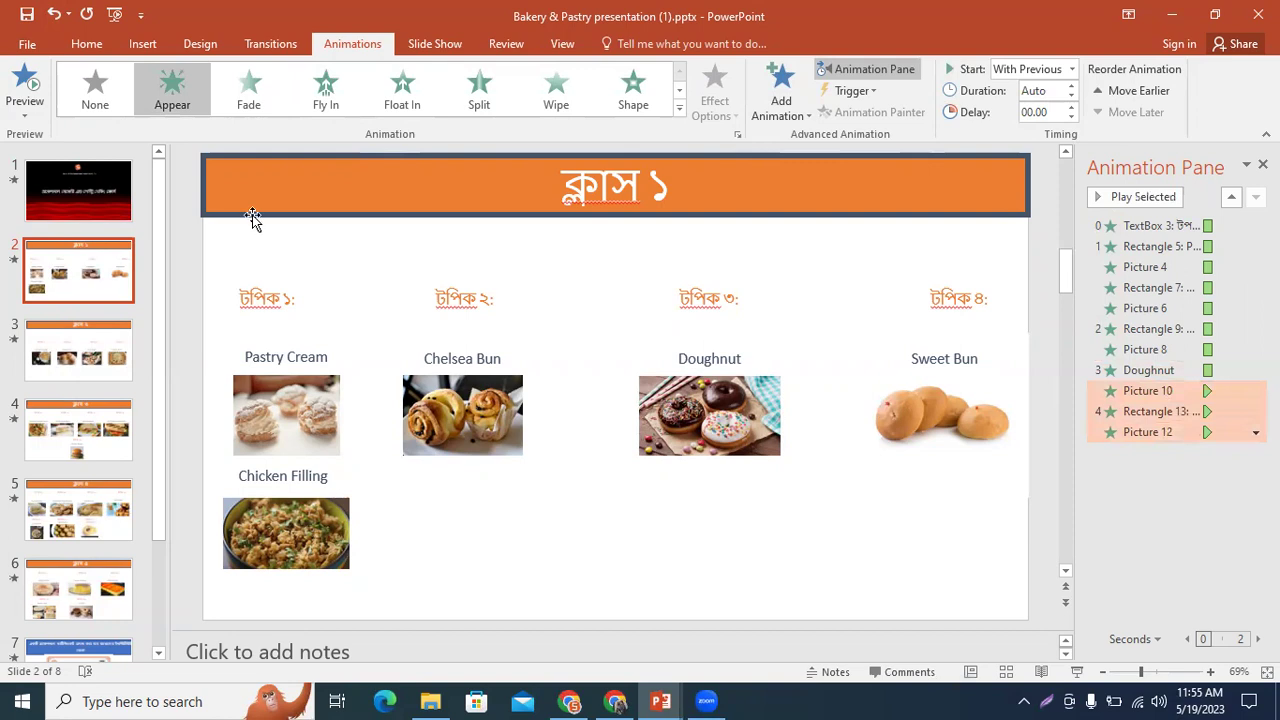
{"action": "left_click", "coordinate": [324, 86]}
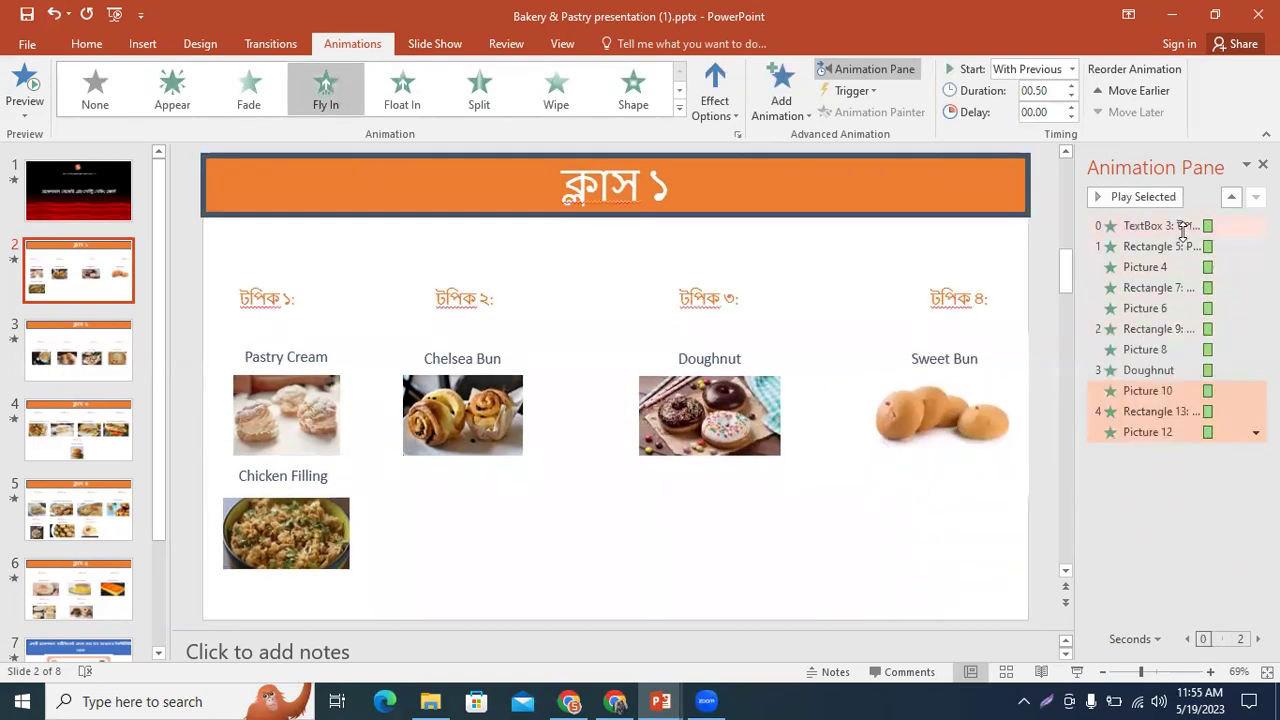
{"action": "left_click", "coordinate": [1183, 226]}
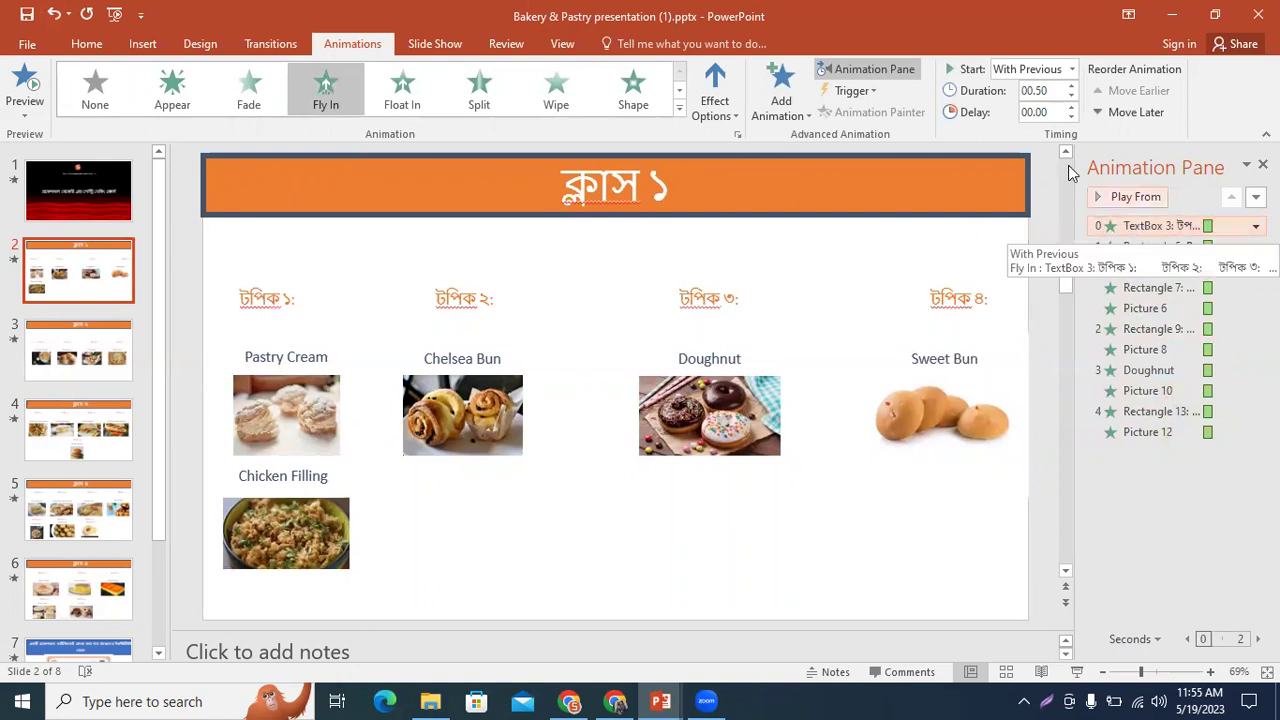
Give the ক্লাস ১ title a Fly In entrance and drag it to the top of the Animation Pane.
{"action": "left_click", "coordinate": [789, 187]}
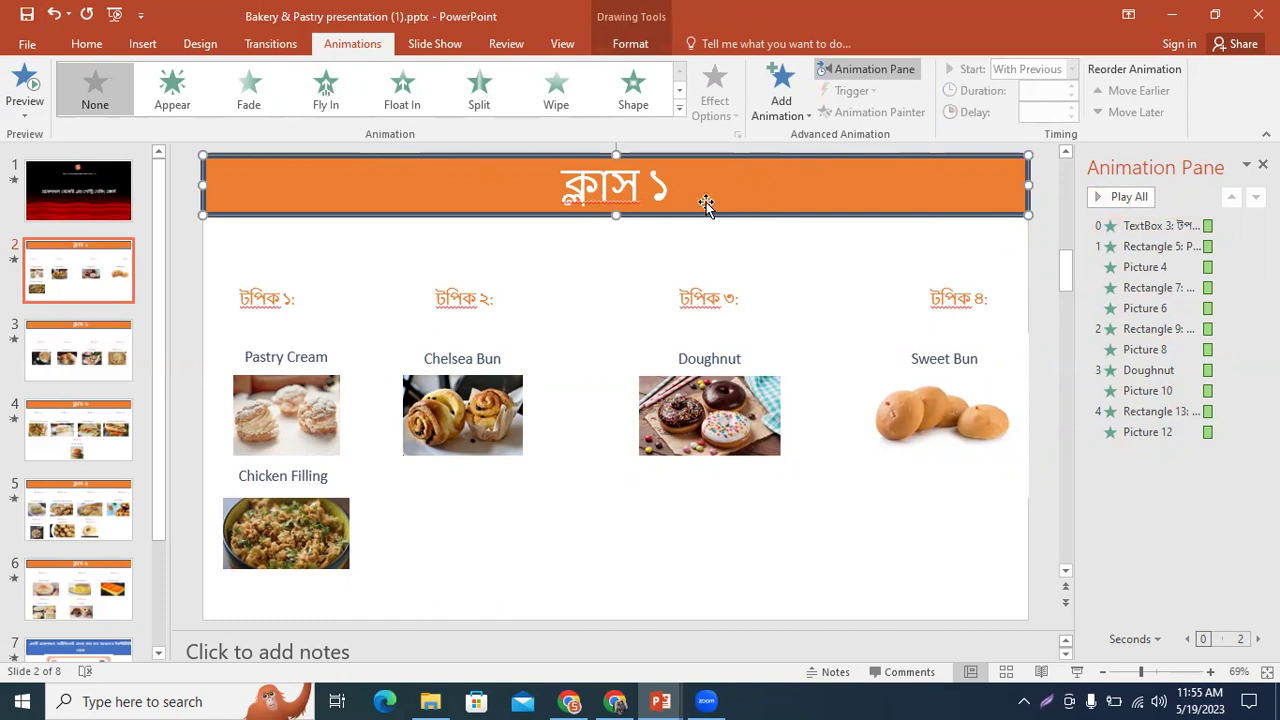
{"action": "left_click", "coordinate": [325, 90]}
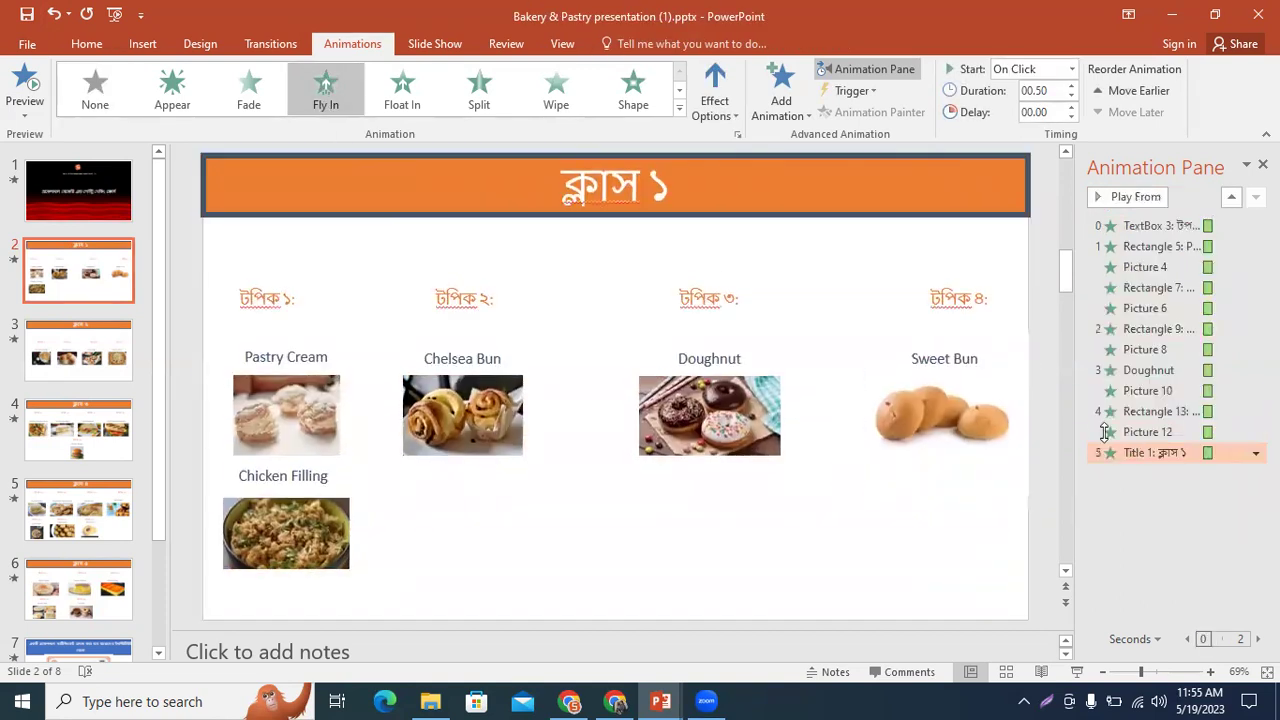
{"action": "left_click_drag", "start_coordinate": [1150, 452], "coordinate": [1149, 224]}
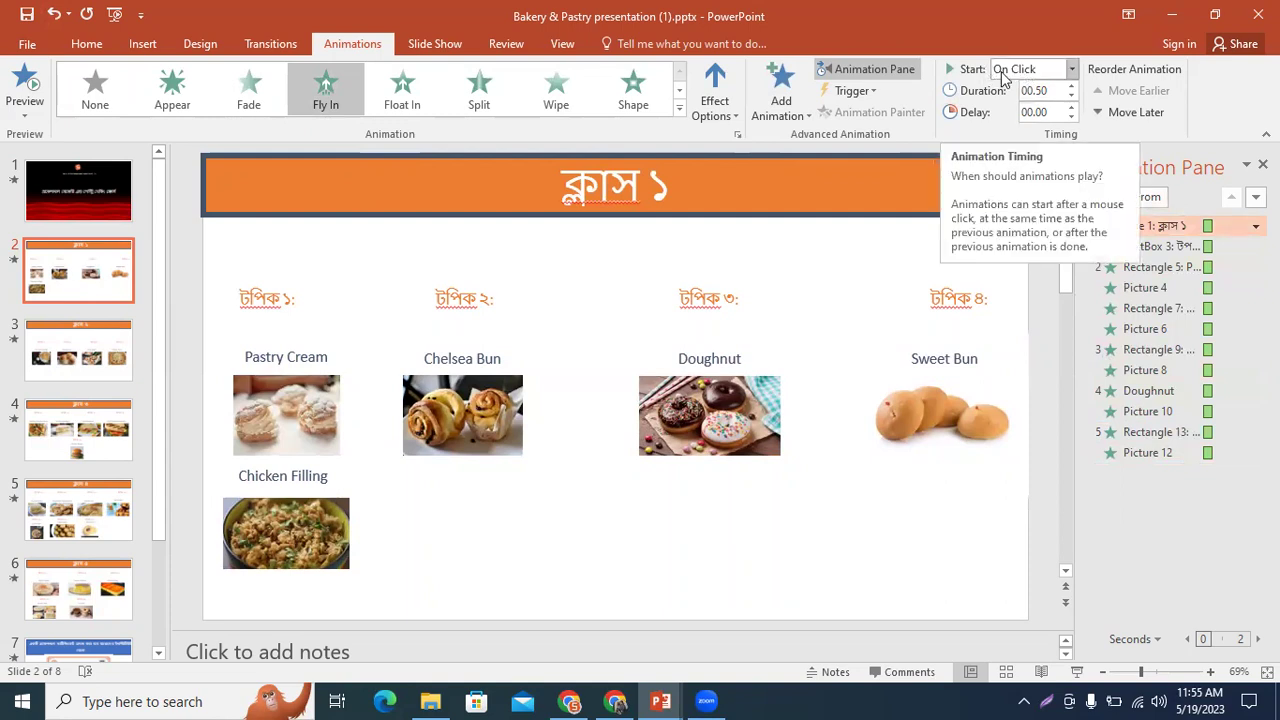
{"action": "left_click", "coordinate": [1150, 452], "text": "shift"}
Set all slide 2 animations to start After Previous and preview them from the title.
{"action": "left_click", "coordinate": [1071, 68]}
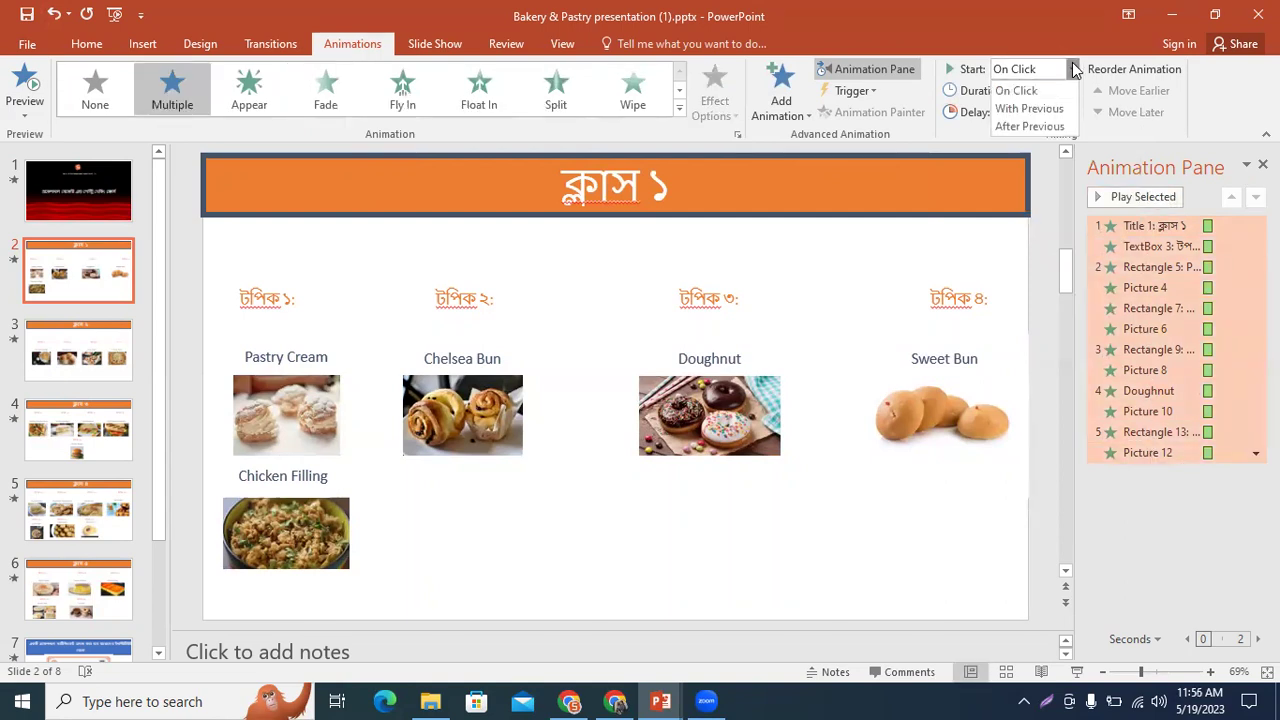
{"action": "left_click", "coordinate": [1040, 126]}
{"action": "left_click", "coordinate": [1151, 506]}
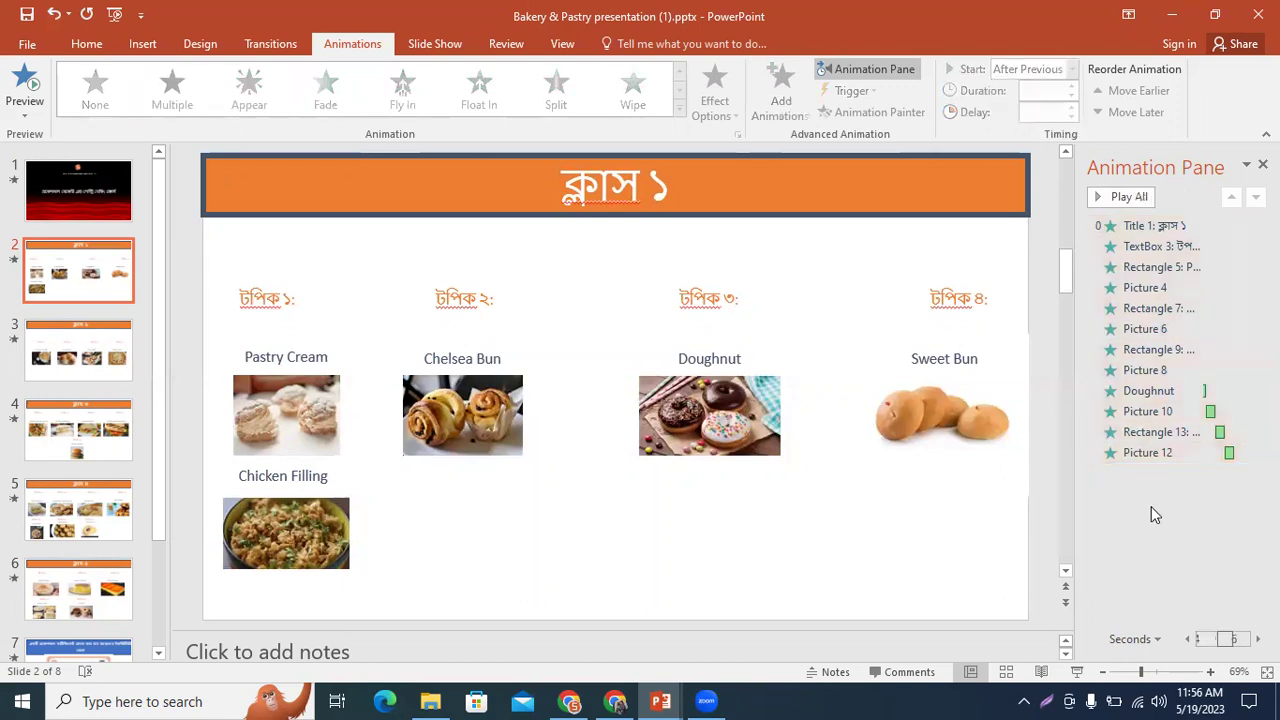
{"action": "left_click", "coordinate": [1165, 224]}
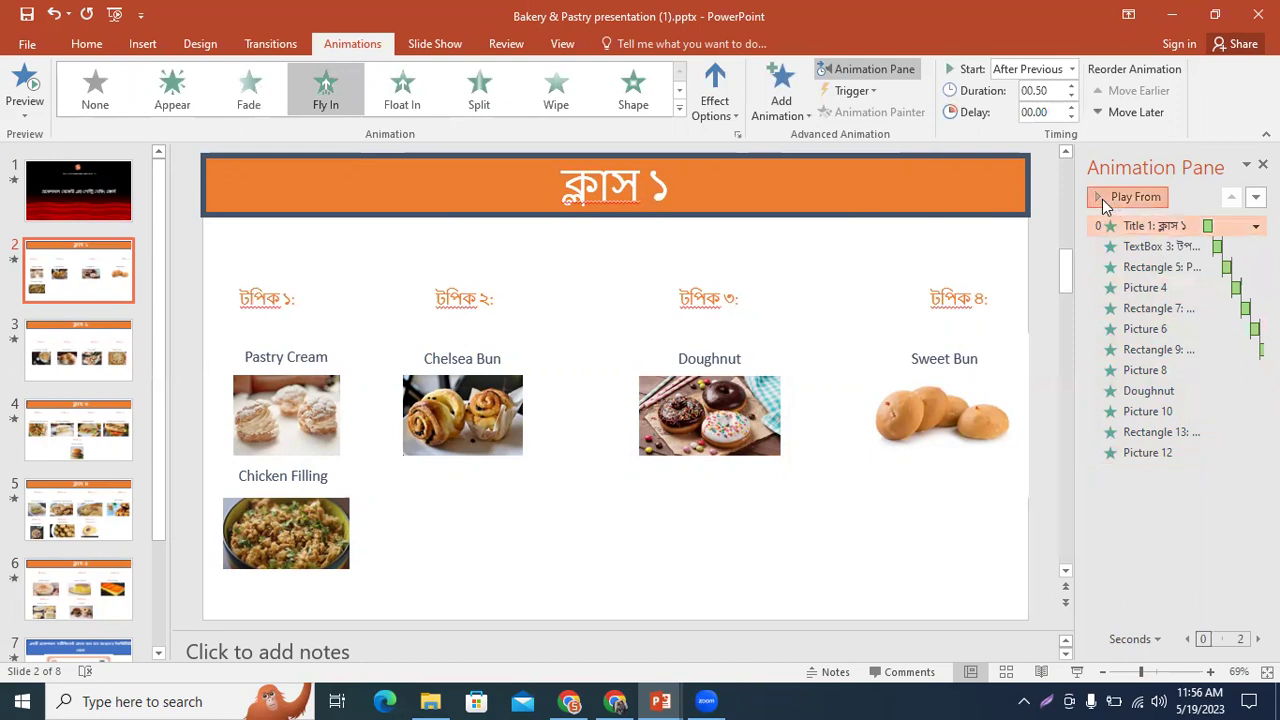
{"action": "left_click", "coordinate": [1102, 199]}
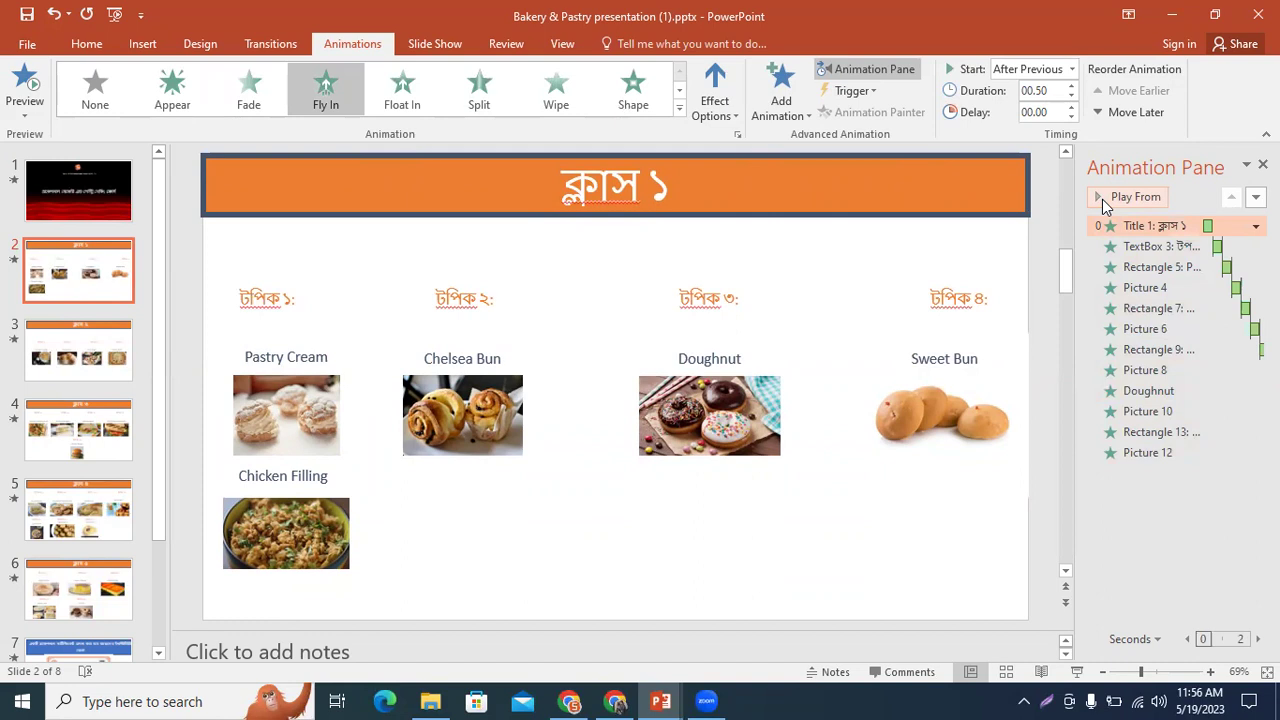
Switch all twelve slide 2 animations to start On Click.
{"action": "left_click", "coordinate": [1200, 456], "text": "shift"}
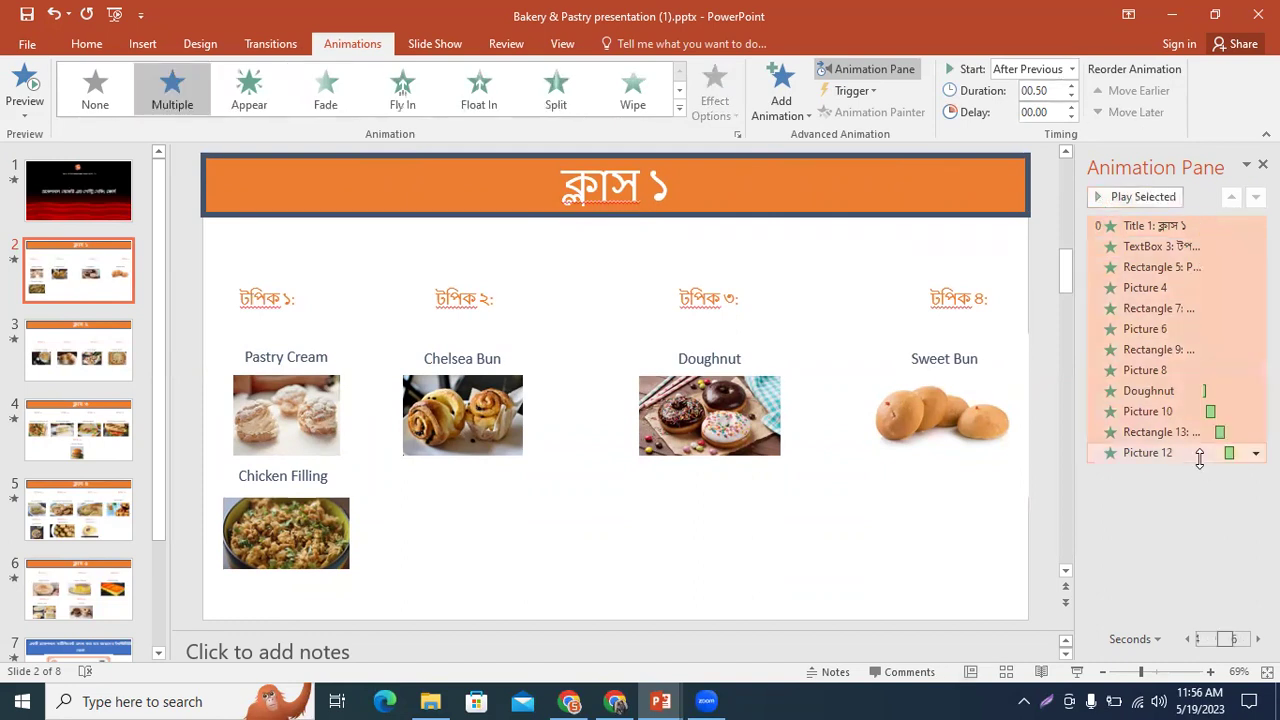
{"action": "left_click", "coordinate": [1071, 69]}
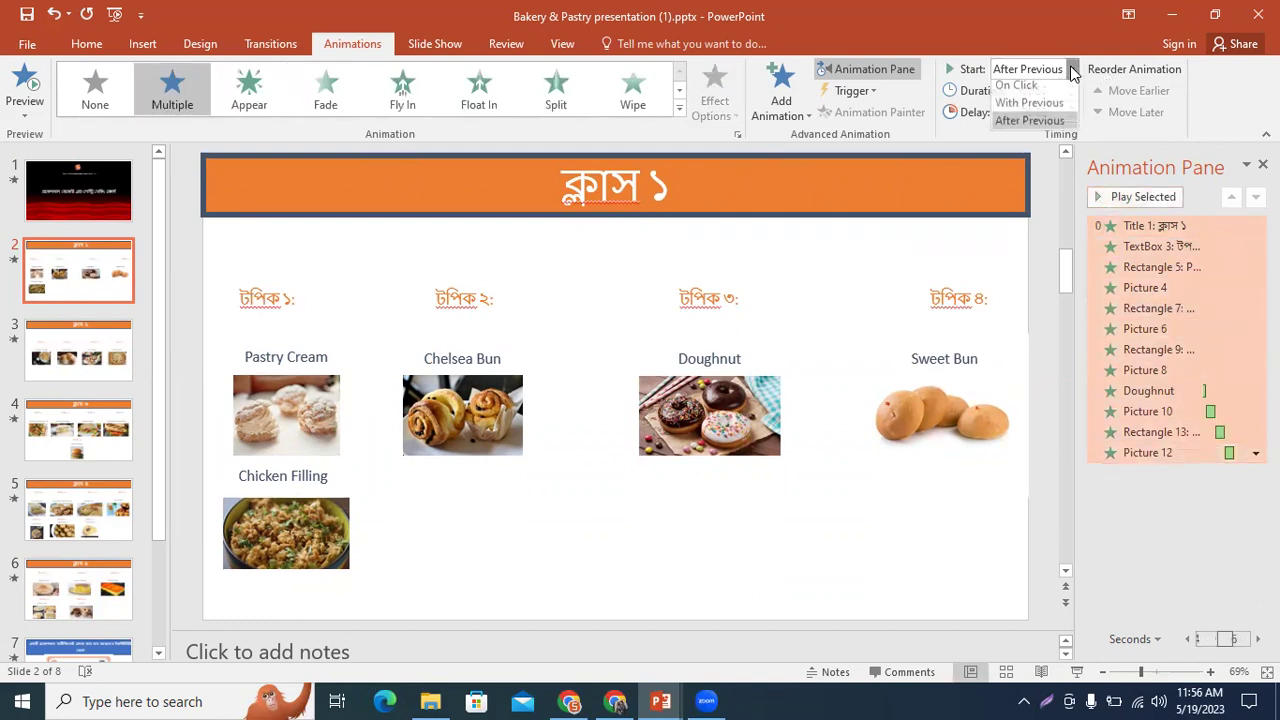
{"action": "left_click", "coordinate": [1016, 91]}
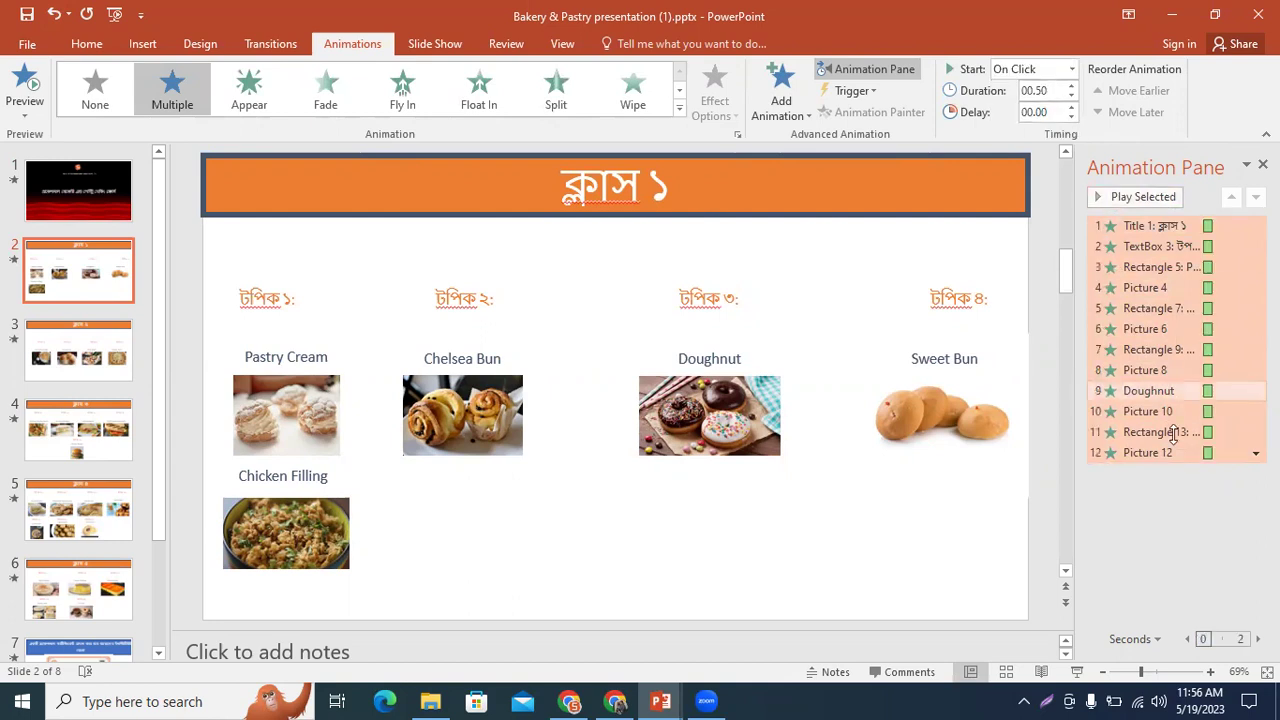
Return to slide 2 and preview all of its animations.
{"action": "left_click", "coordinate": [73, 178]}
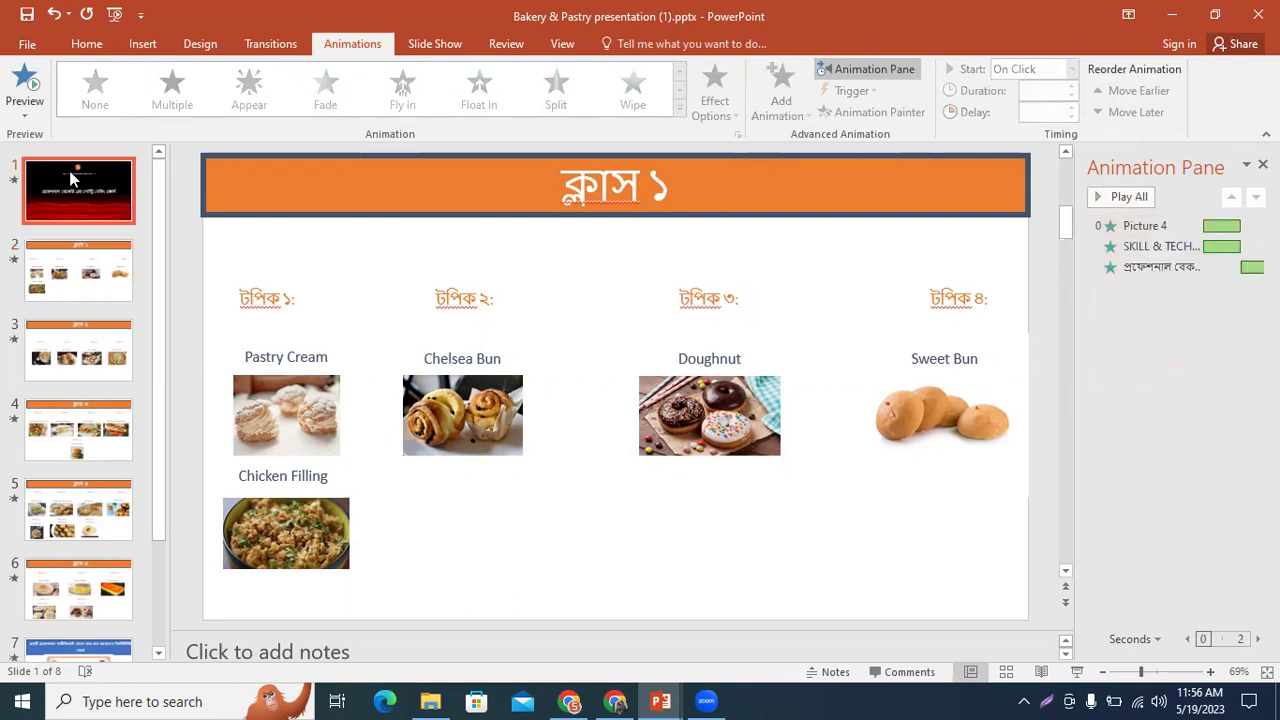
{"action": "left_click", "coordinate": [60, 268]}
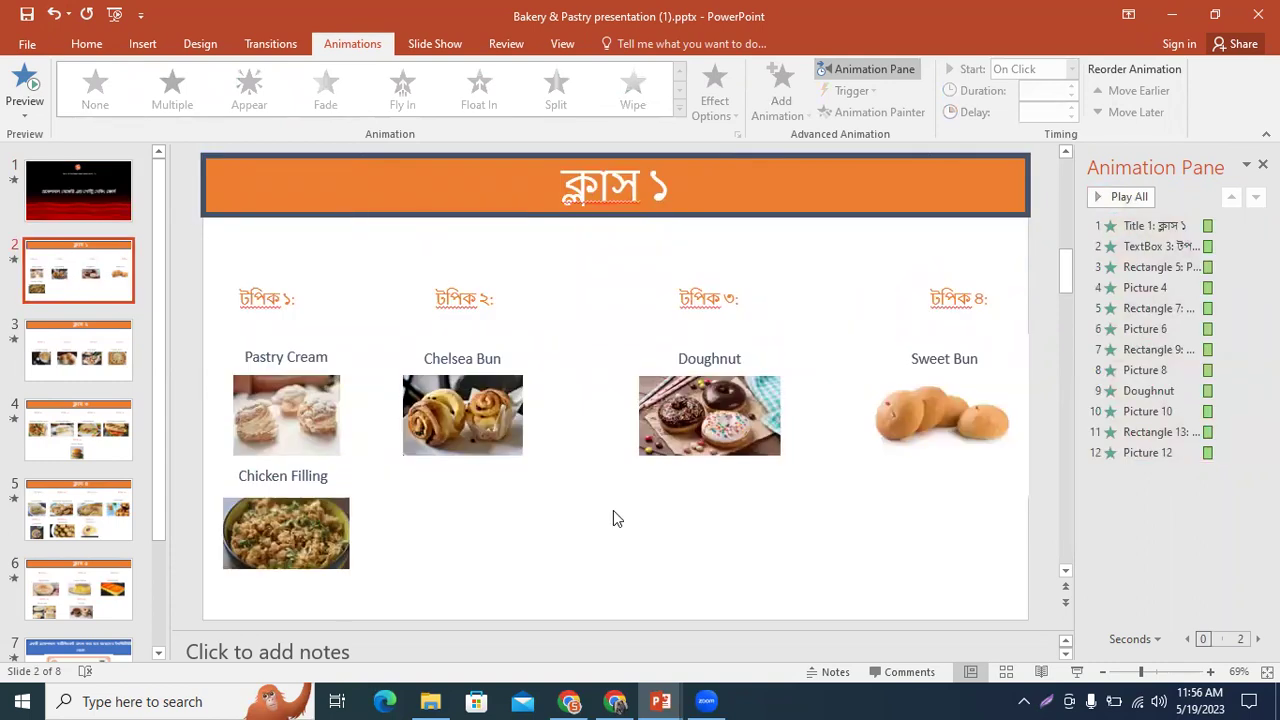
{"action": "left_click", "coordinate": [1108, 196]}
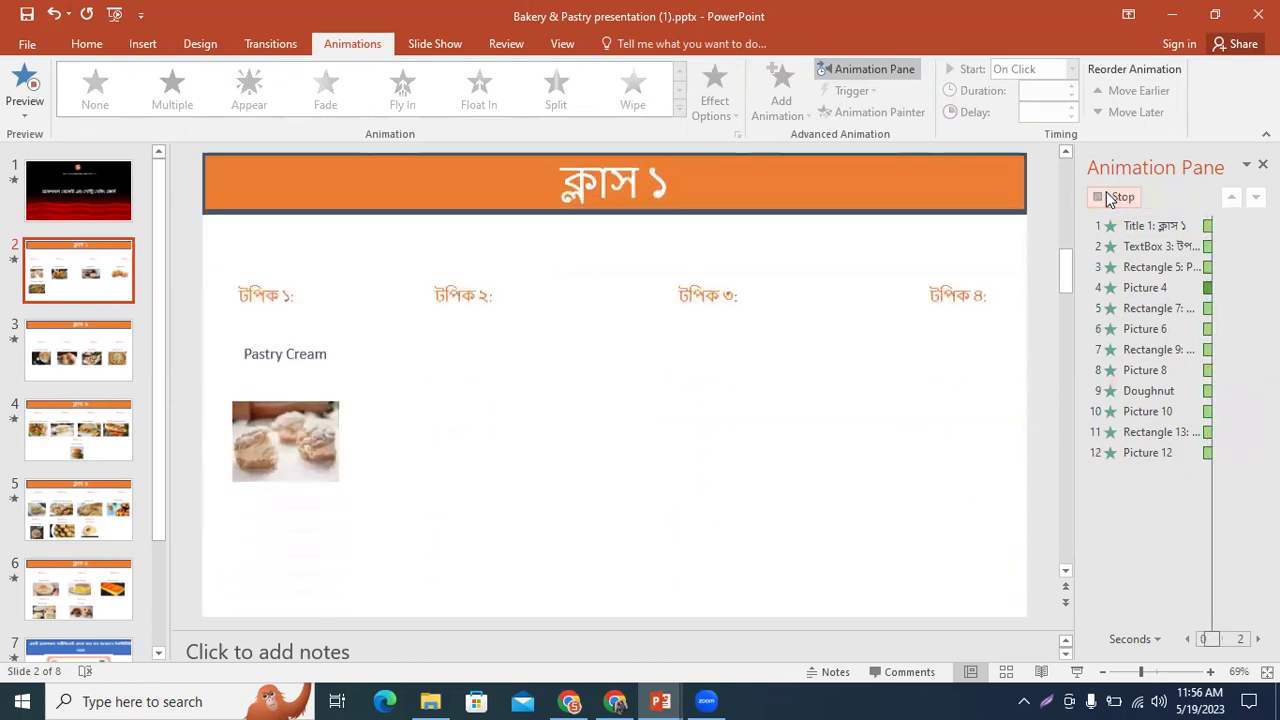
{"action": "left_click", "coordinate": [714, 357]}
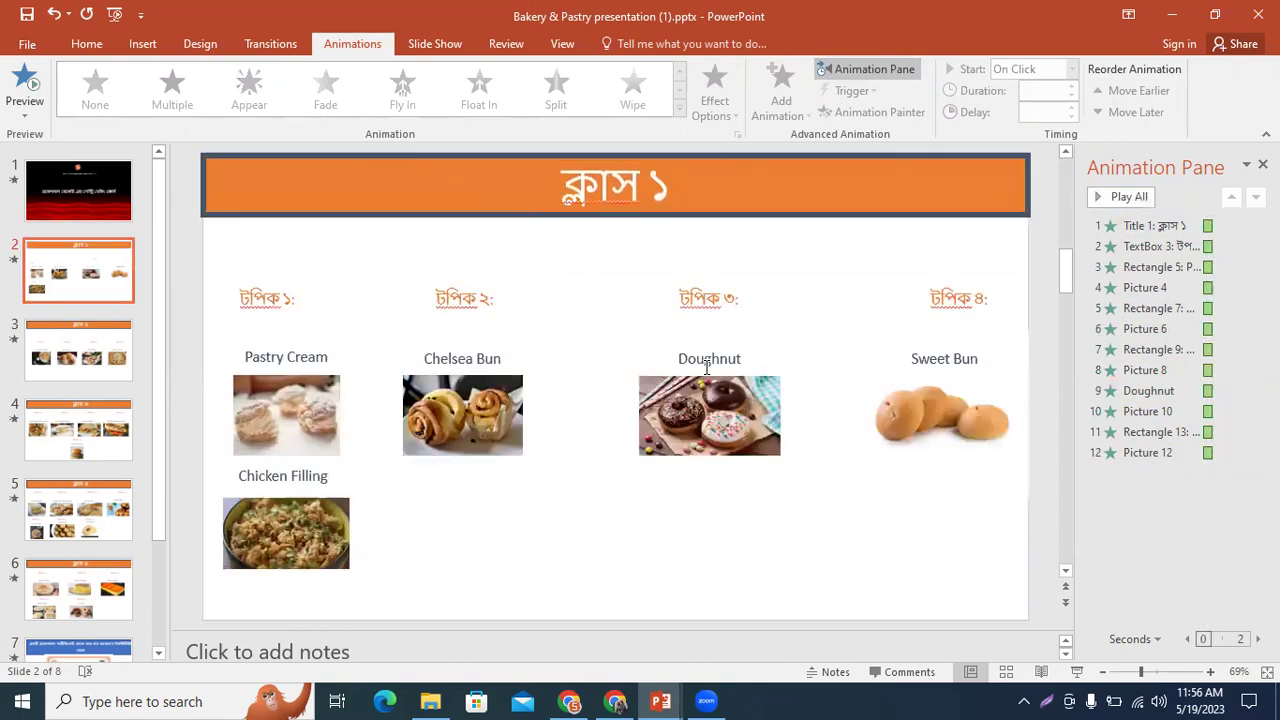
Start the slide show and bring in the title, topic labels, Pastry Cream and Chicken Filling items.
{"action": "left_click", "coordinate": [1076, 671]}
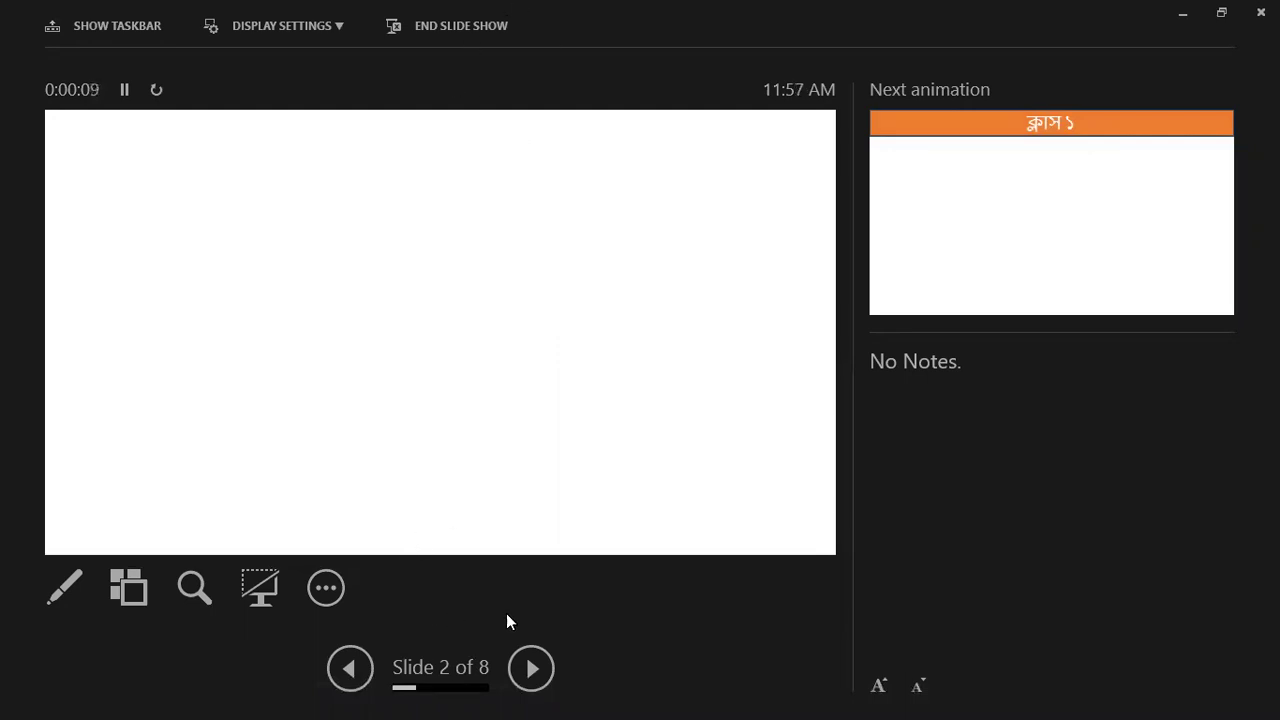
{"action": "left_click", "coordinate": [527, 682]}
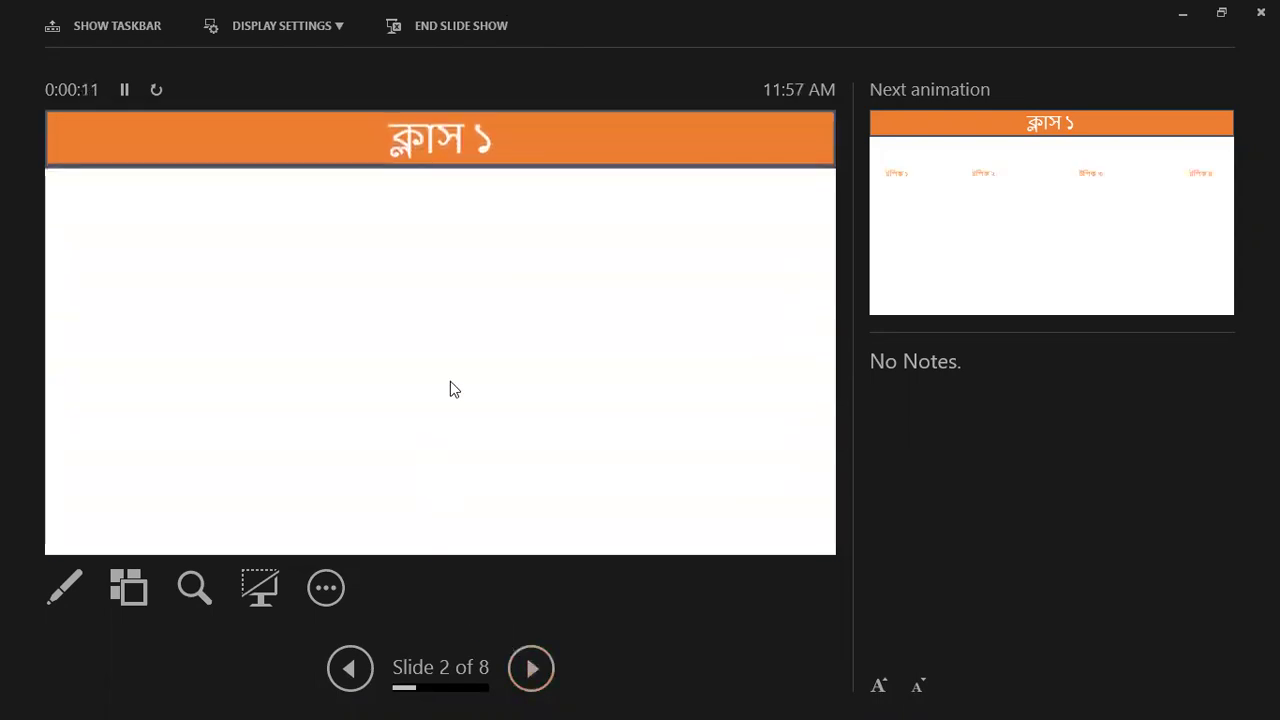
{"action": "left_click", "coordinate": [533, 667]}
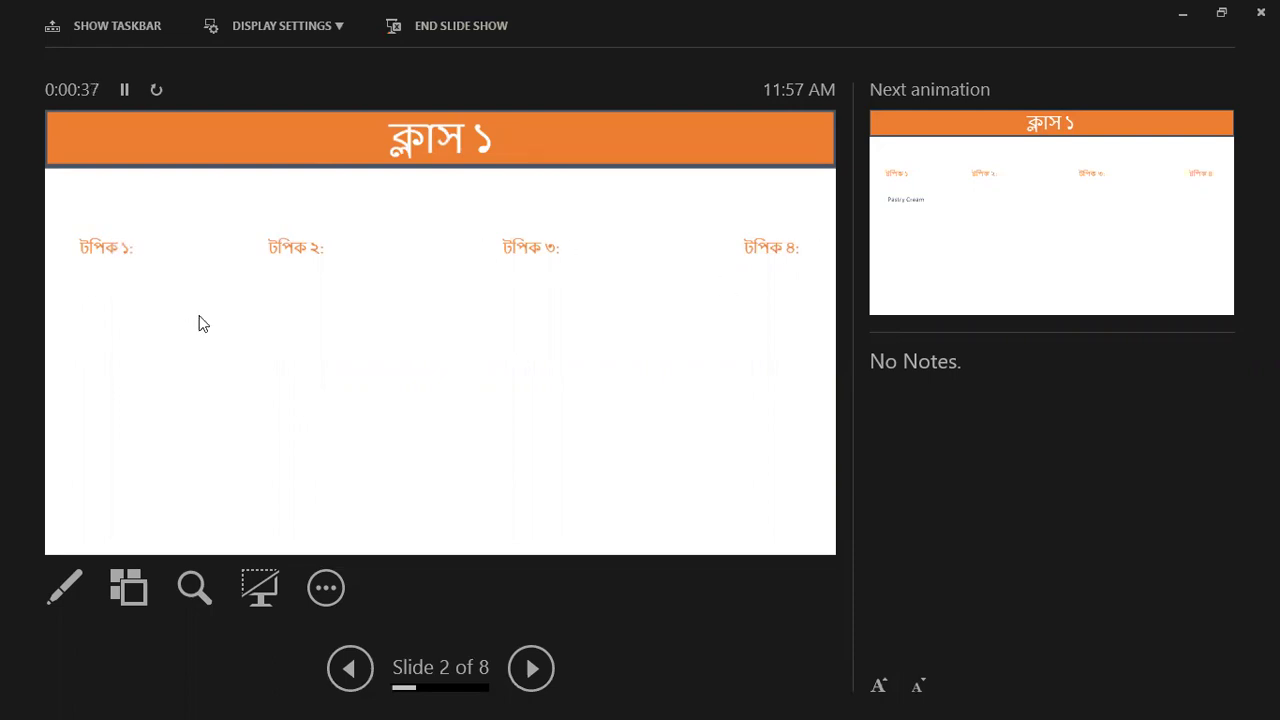
{"action": "left_click", "coordinate": [549, 677]}
{"action": "left_click", "coordinate": [549, 679]}
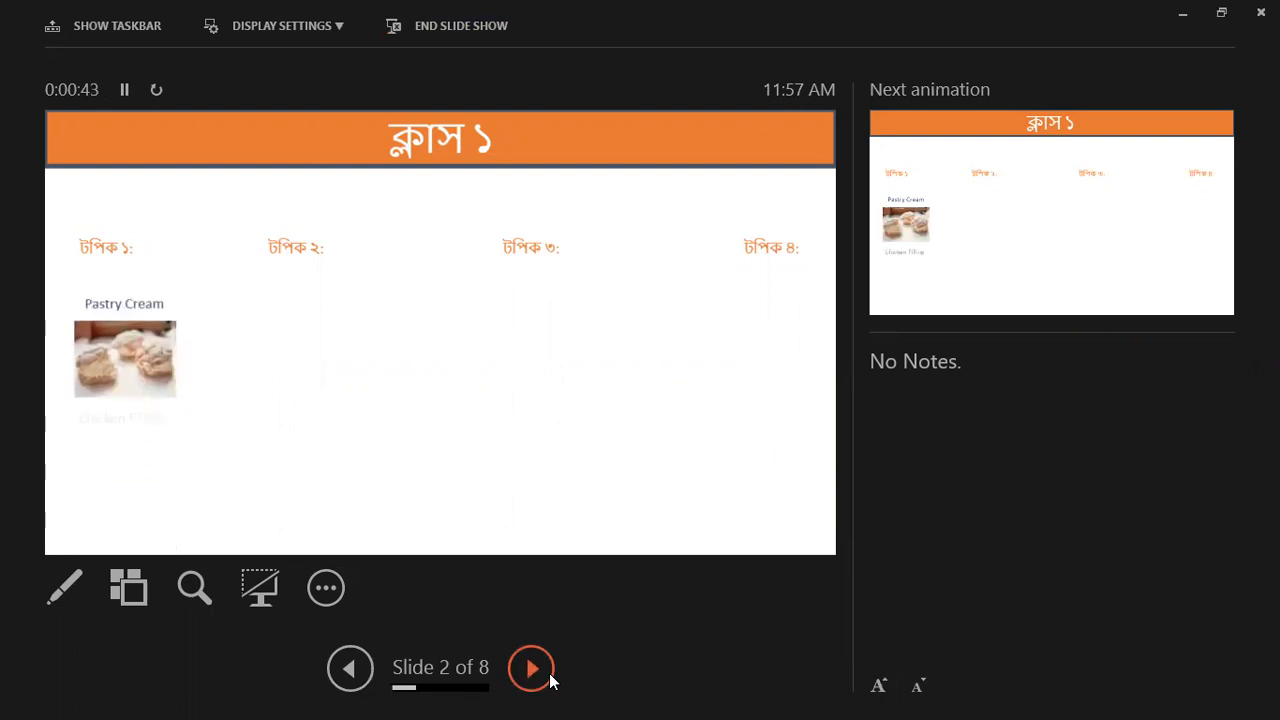
{"action": "left_click", "coordinate": [549, 679]}
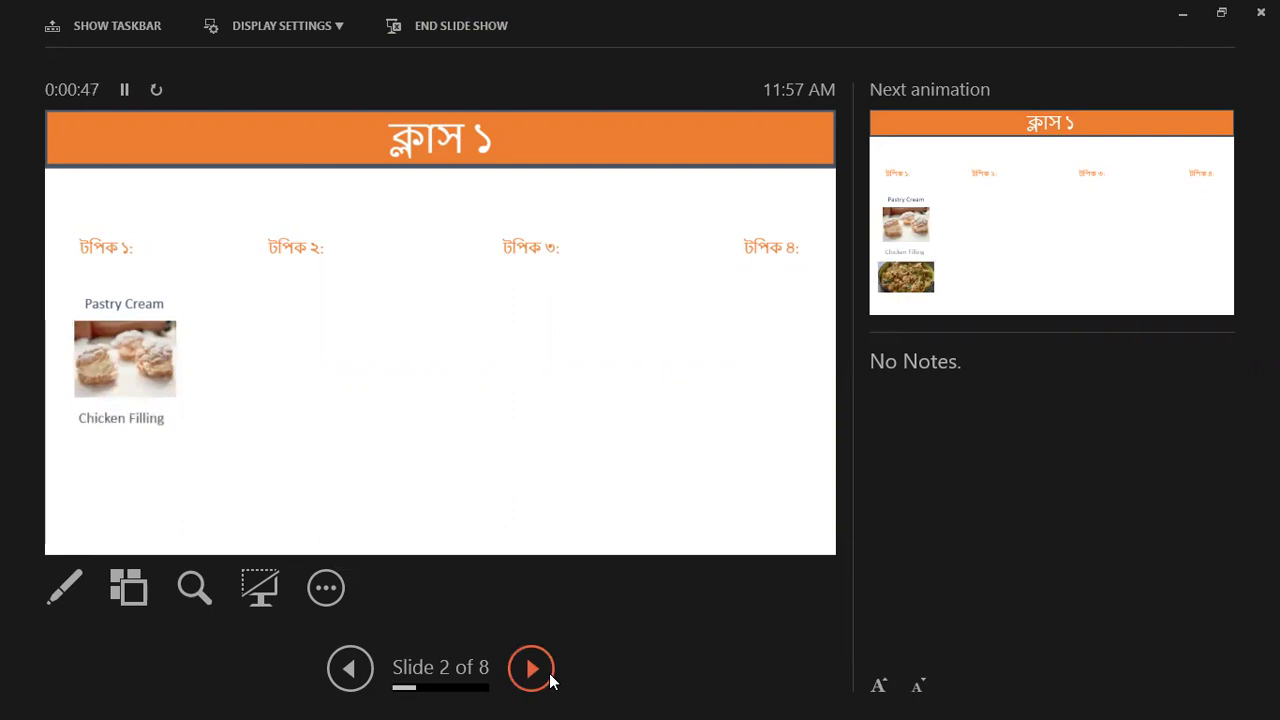
{"action": "left_click", "coordinate": [532, 669]}
Reveal the Chelsea Bun, Doughnut and Sweet Bun labels and photos in turn.
{"action": "left_click", "coordinate": [550, 680]}
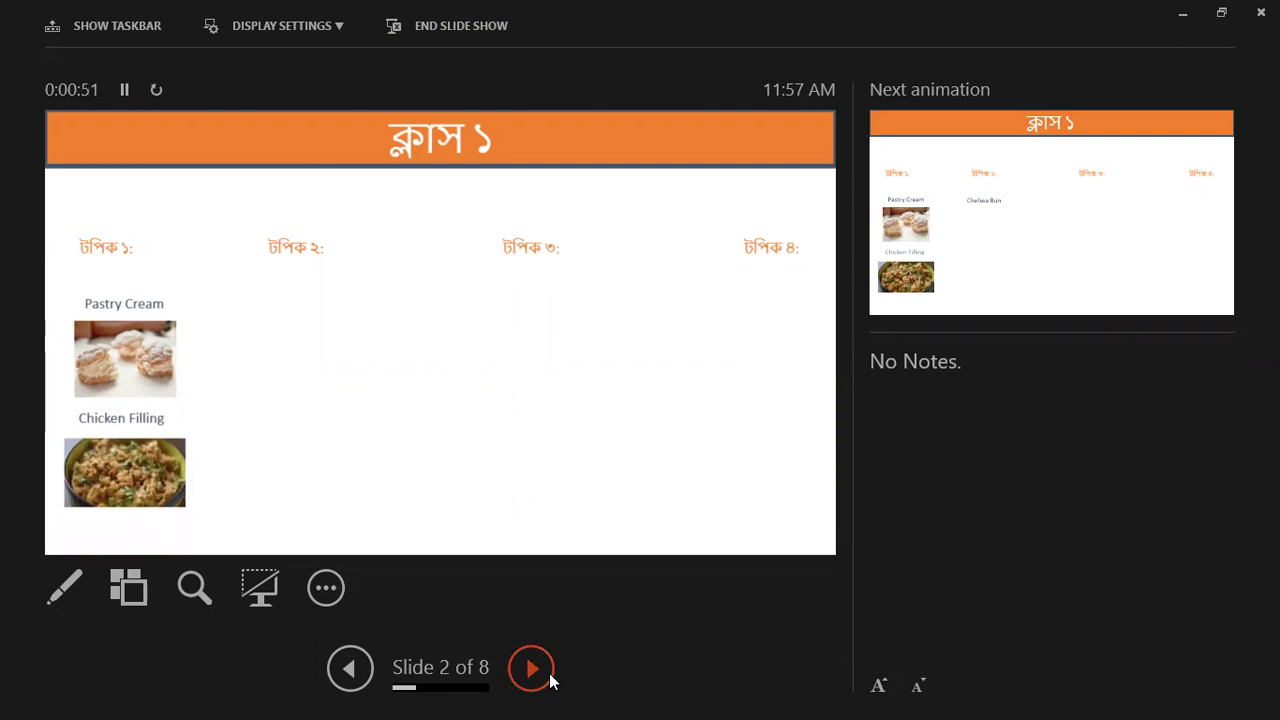
{"action": "left_click", "coordinate": [550, 680]}
{"action": "left_click", "coordinate": [550, 680]}
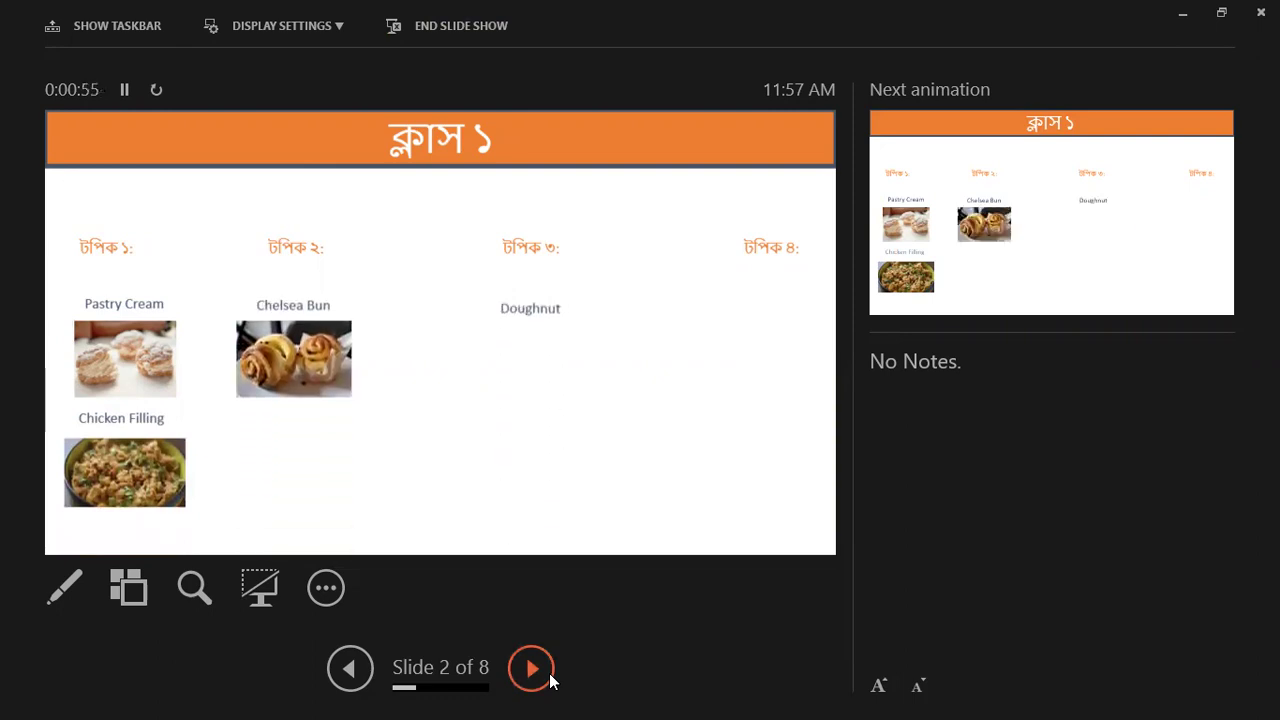
{"action": "left_click", "coordinate": [550, 680]}
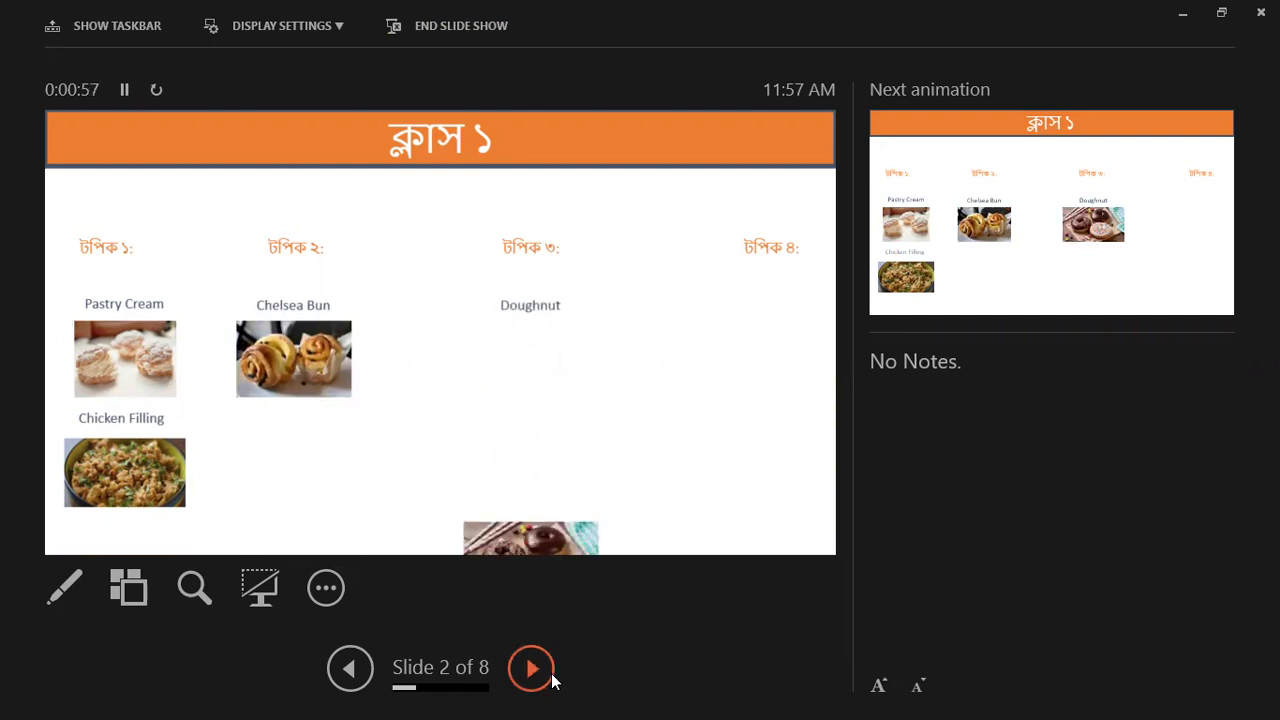
{"action": "left_click", "coordinate": [551, 680]}
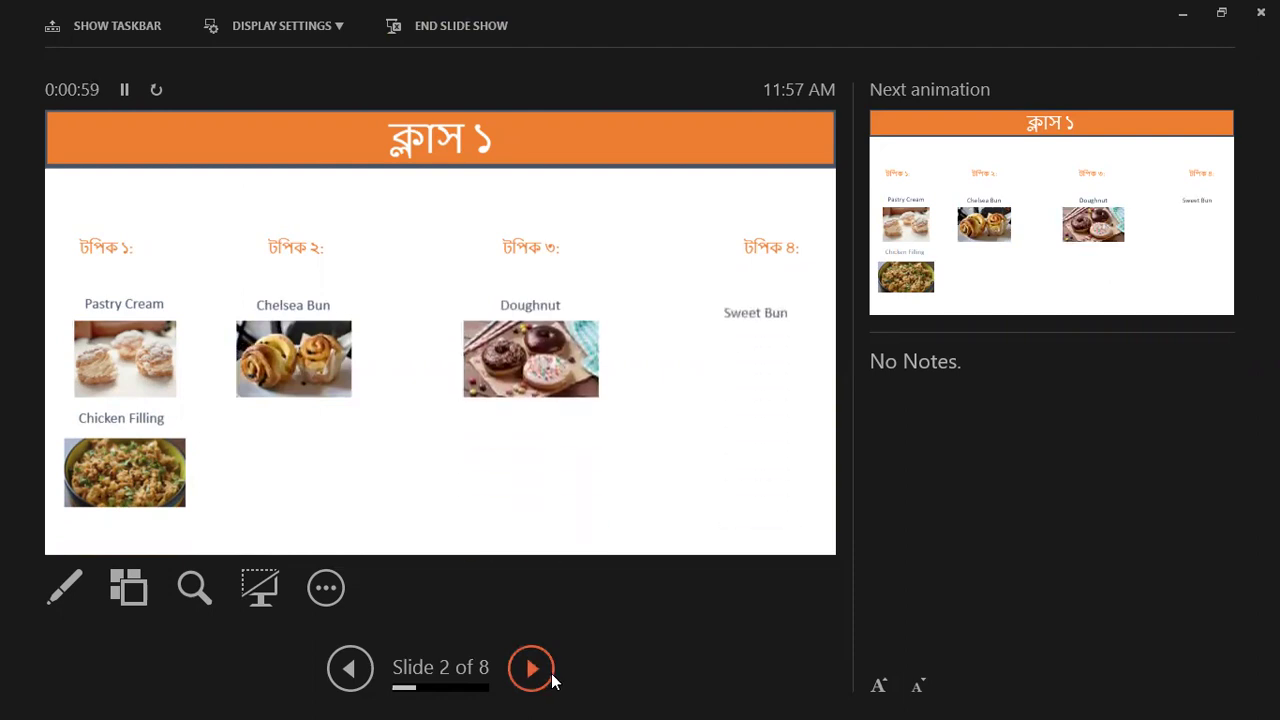
{"action": "left_click", "coordinate": [551, 680]}
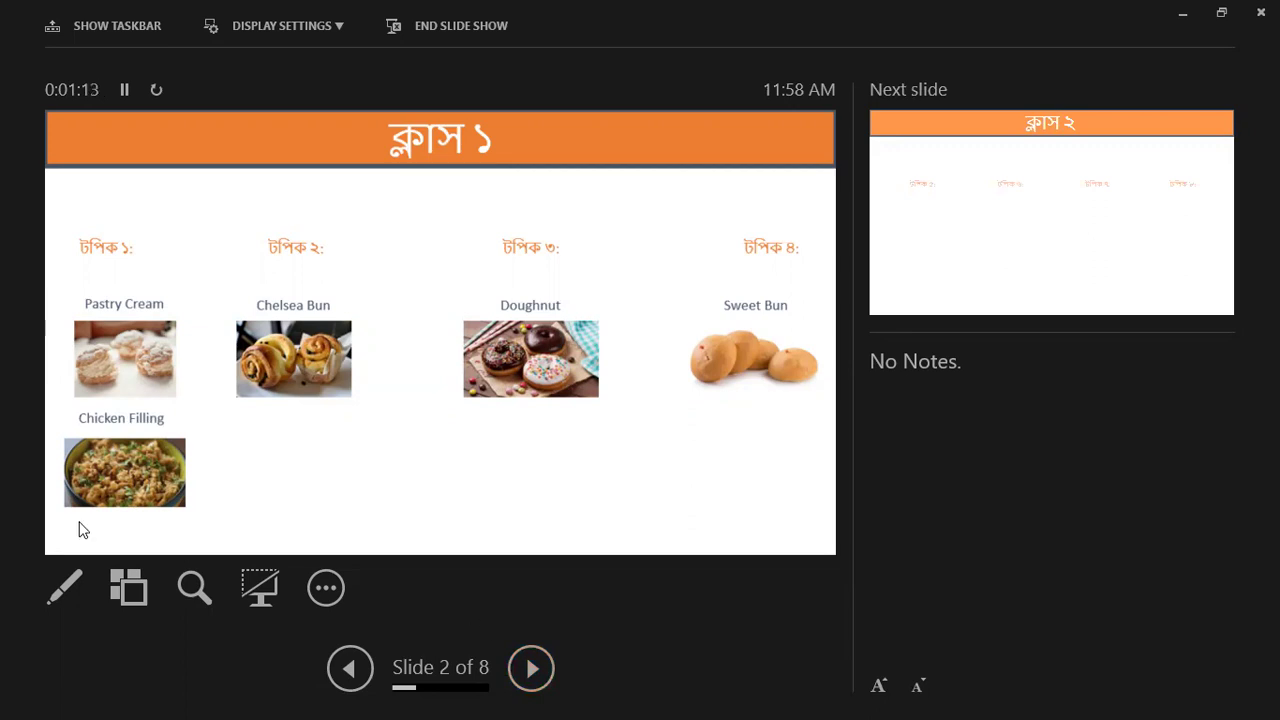
End the slide show and select the TextBox 3 animation entry.
{"action": "right_click", "coordinate": [523, 420]}
{"action": "left_click", "coordinate": [557, 401]}
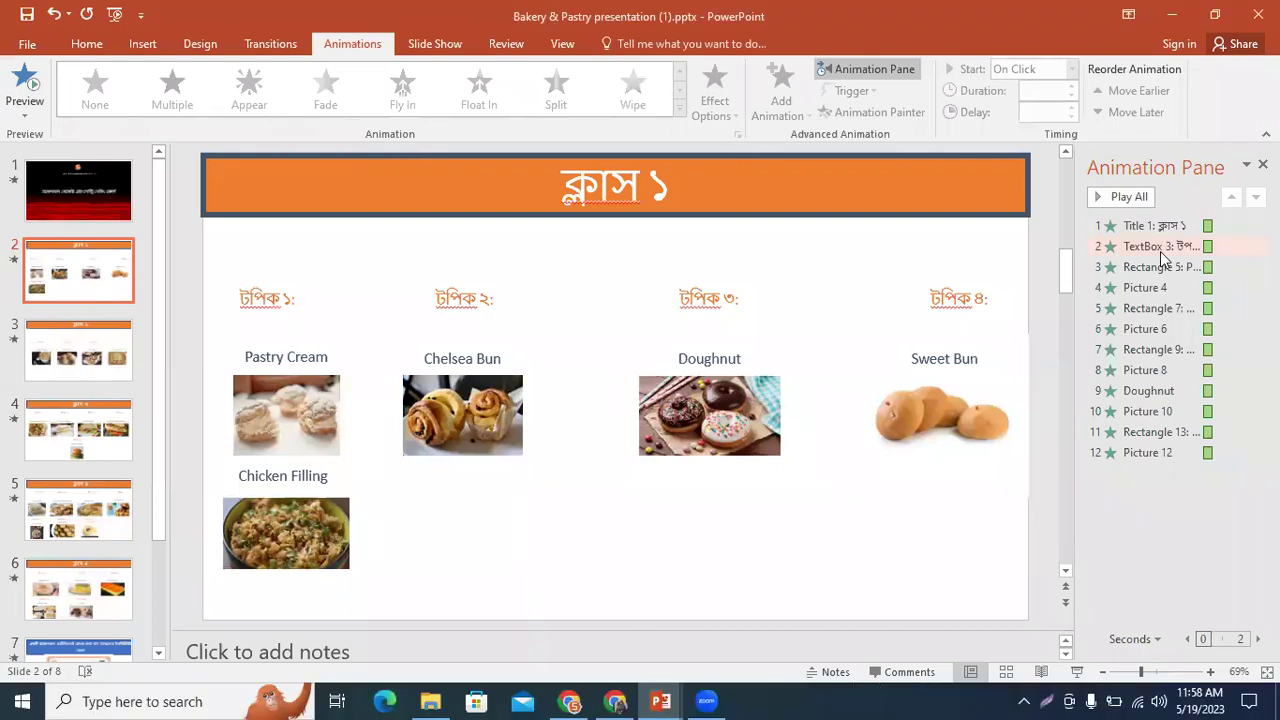
{"action": "left_click", "coordinate": [1160, 246]}
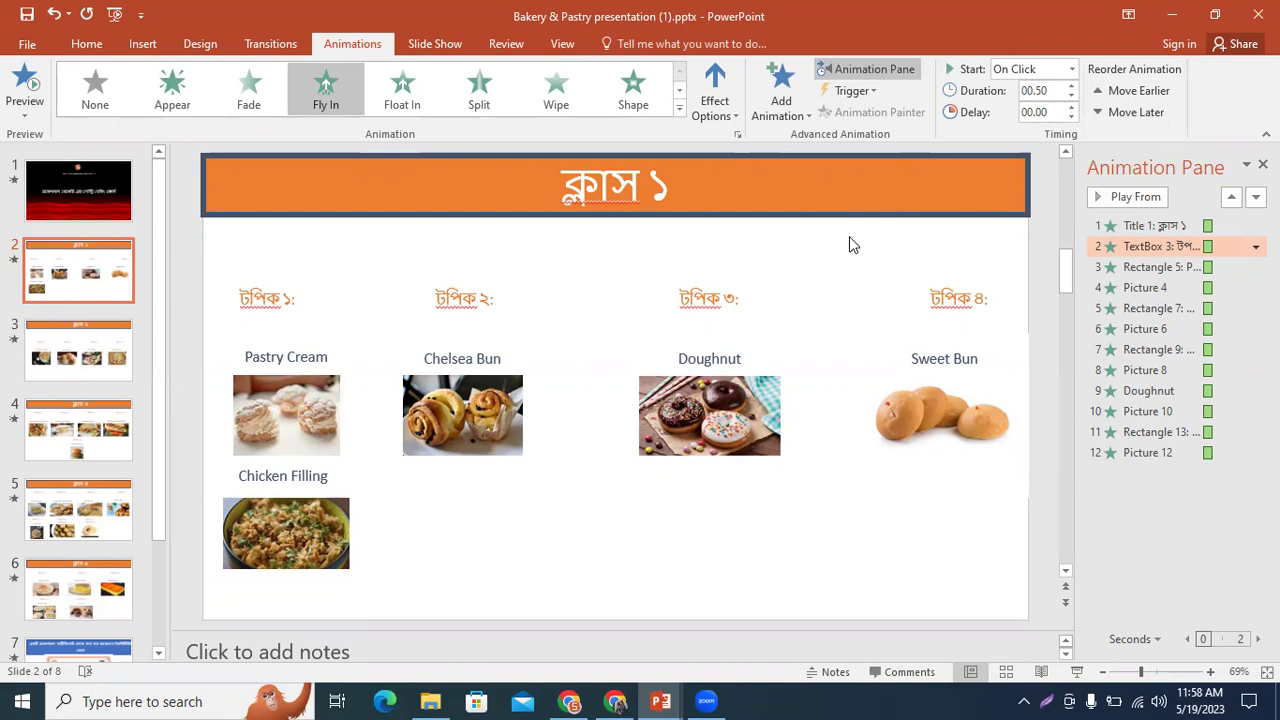
Look through the effects list and Effect Options, then reopen the full animation effects list.
{"action": "left_click", "coordinate": [679, 106]}
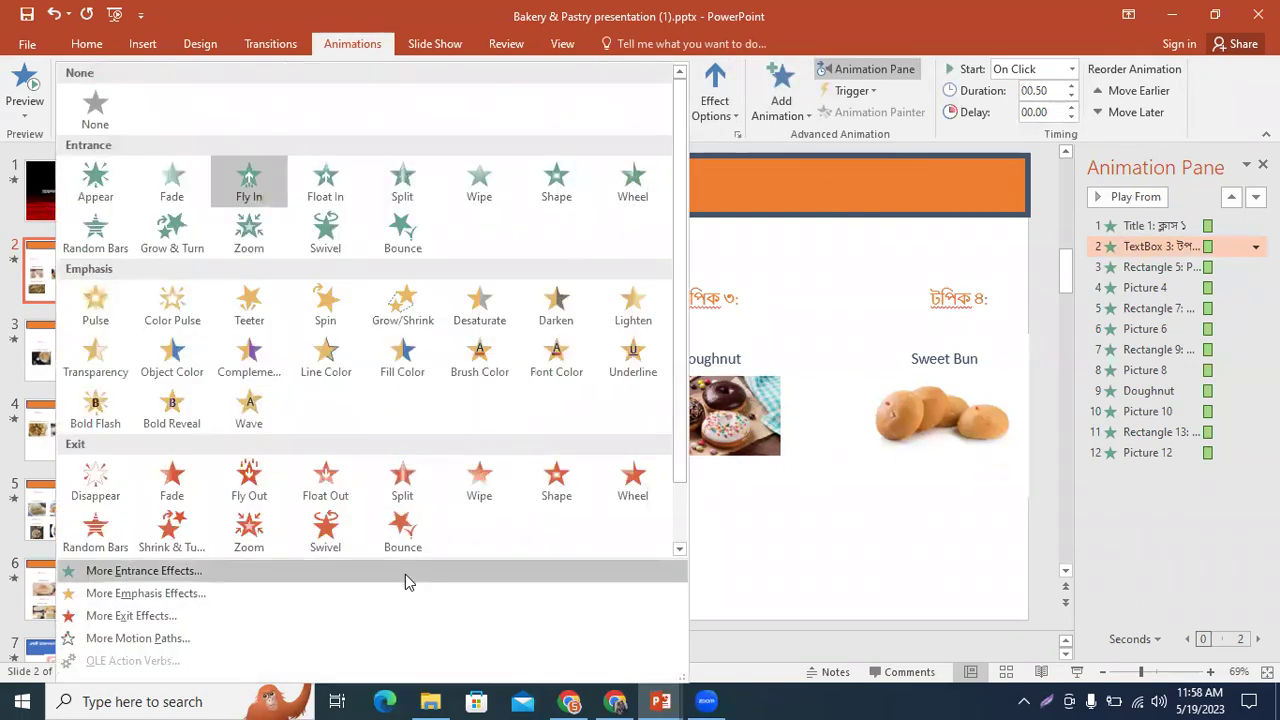
{"action": "key", "text": "Escape"}
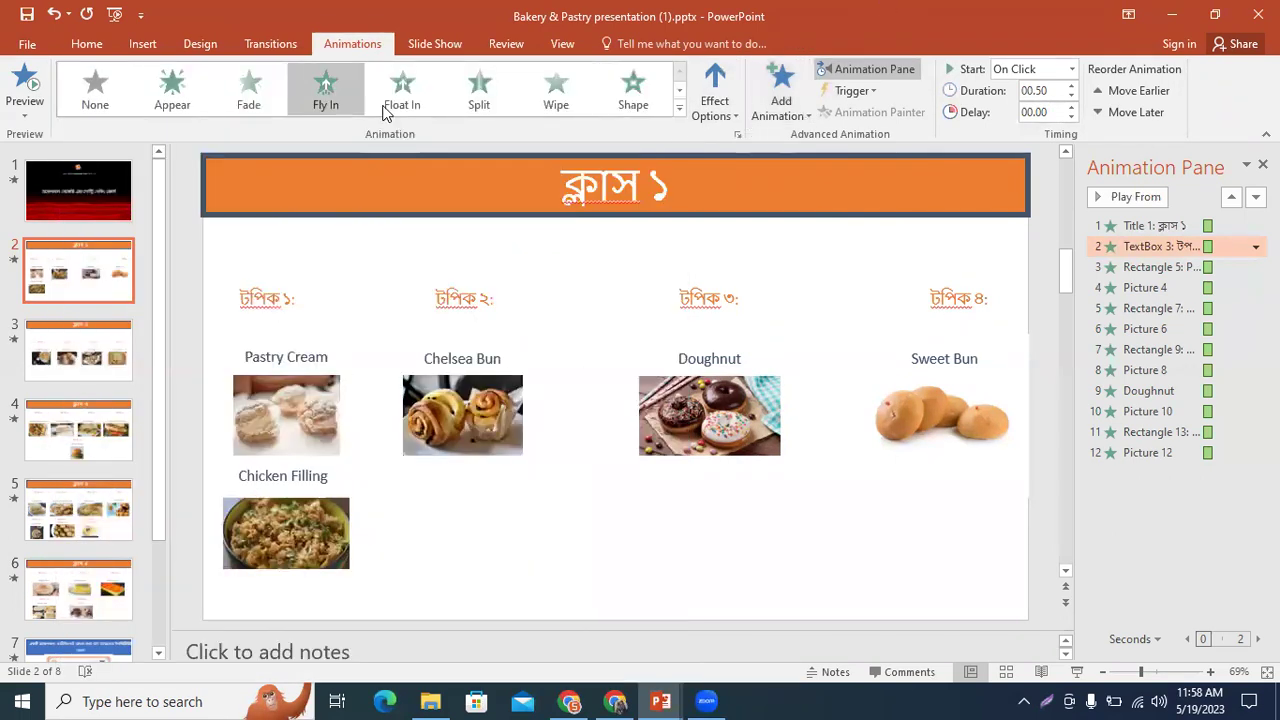
{"action": "left_click", "coordinate": [718, 108]}
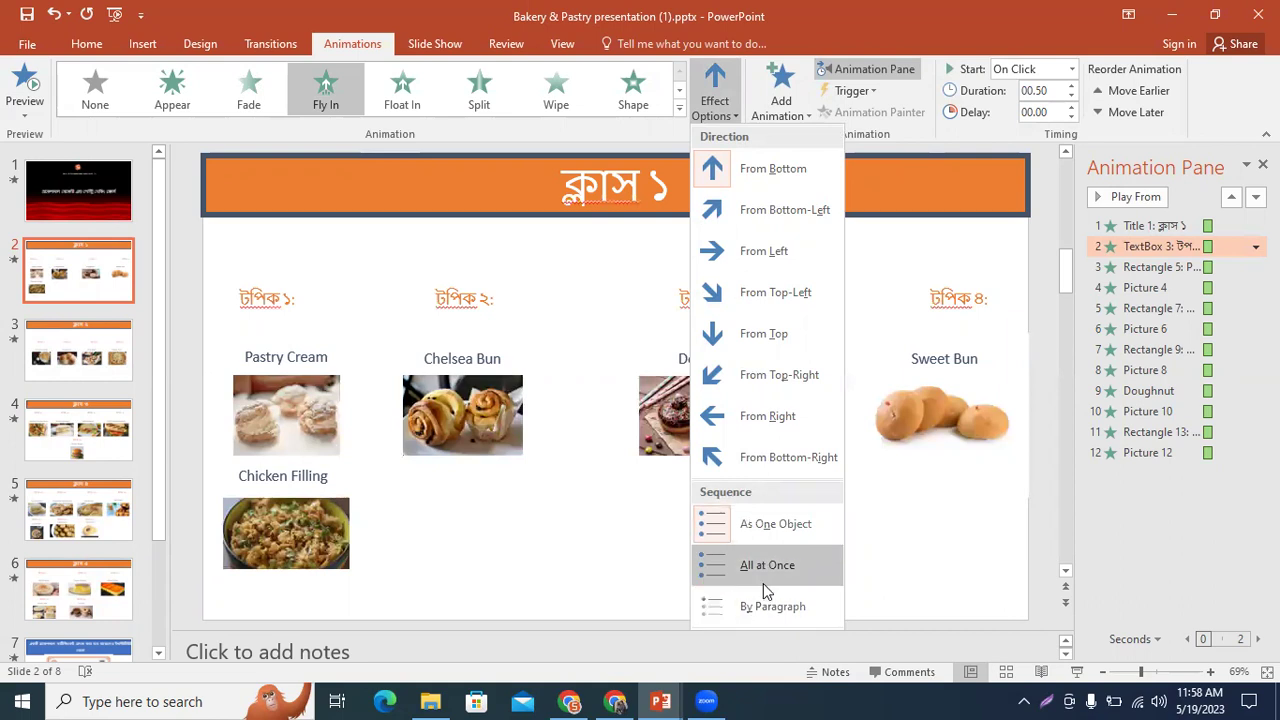
{"action": "key", "text": "Escape"}
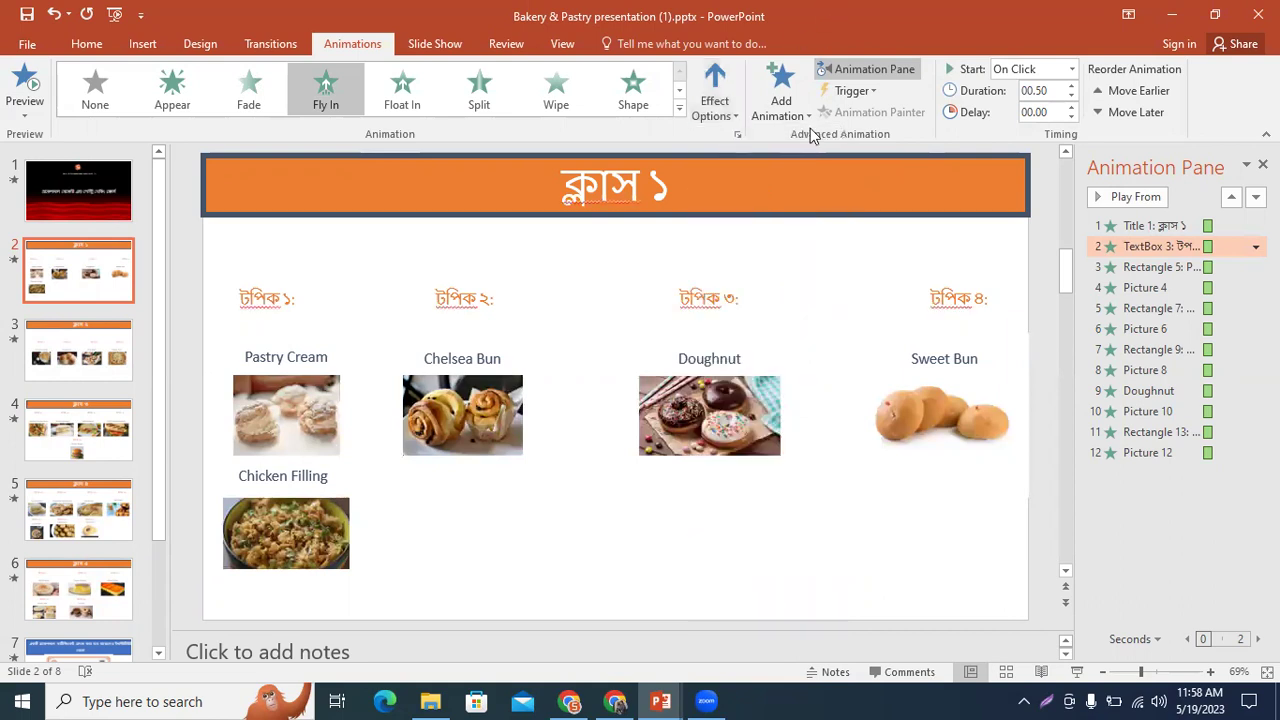
{"action": "left_click", "coordinate": [805, 117]}
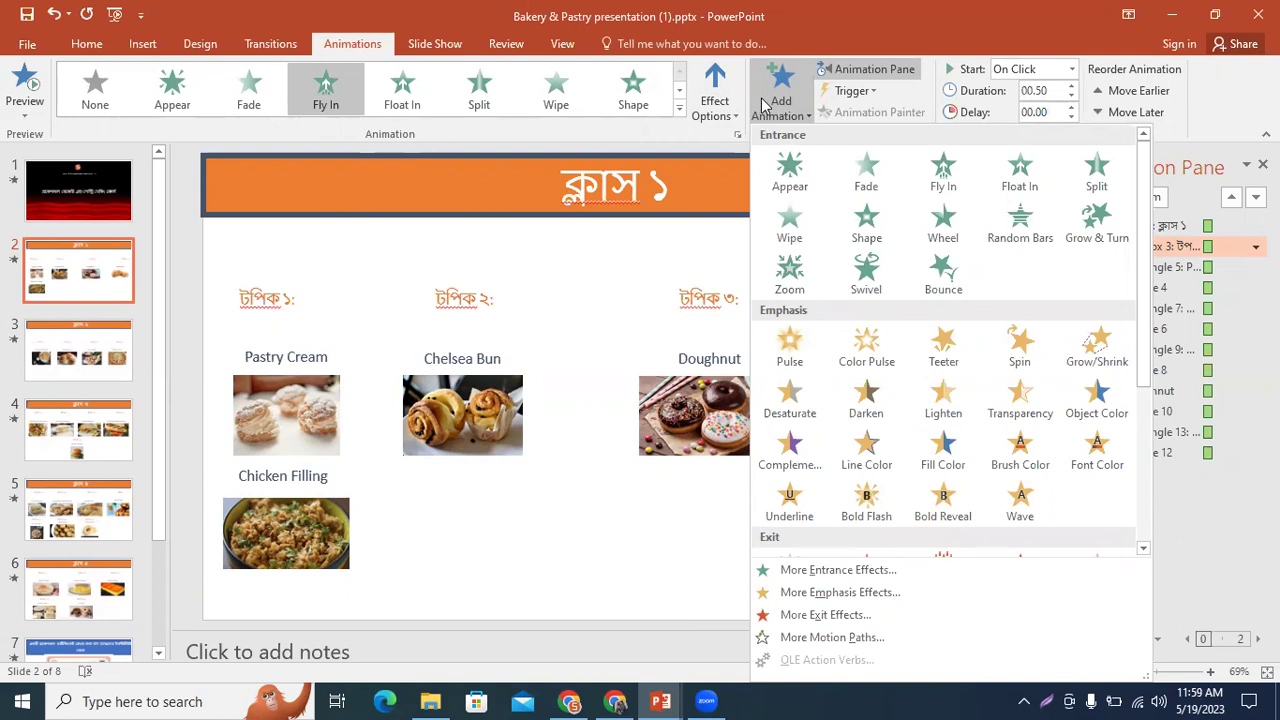
Scroll through the Add Animation gallery and dismiss it without choosing an effect.
{"action": "scroll", "coordinate": [866, 280], "scroll_direction": "down", "scroll_amount": 3}
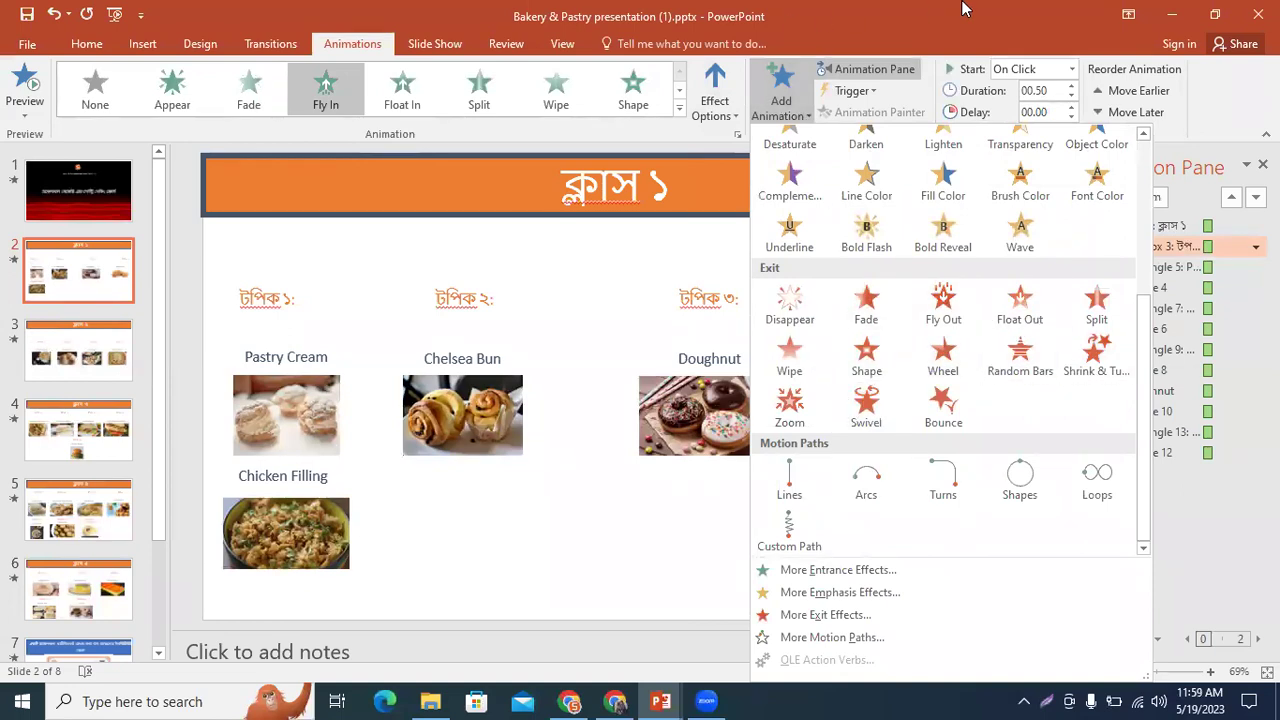
{"action": "left_click", "coordinate": [921, 100]}
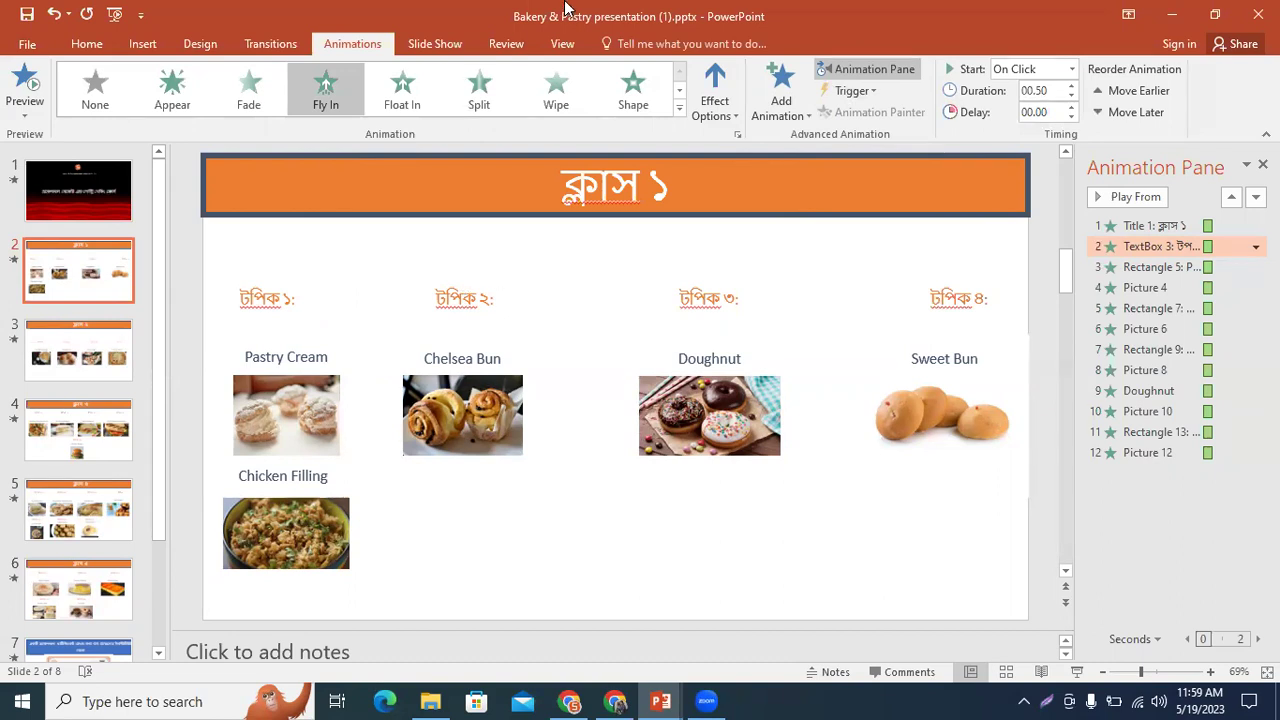
Set the Chicken Filling photo (Picture 6) to animate On Click of Picture 4.
{"action": "left_click", "coordinate": [868, 90]}
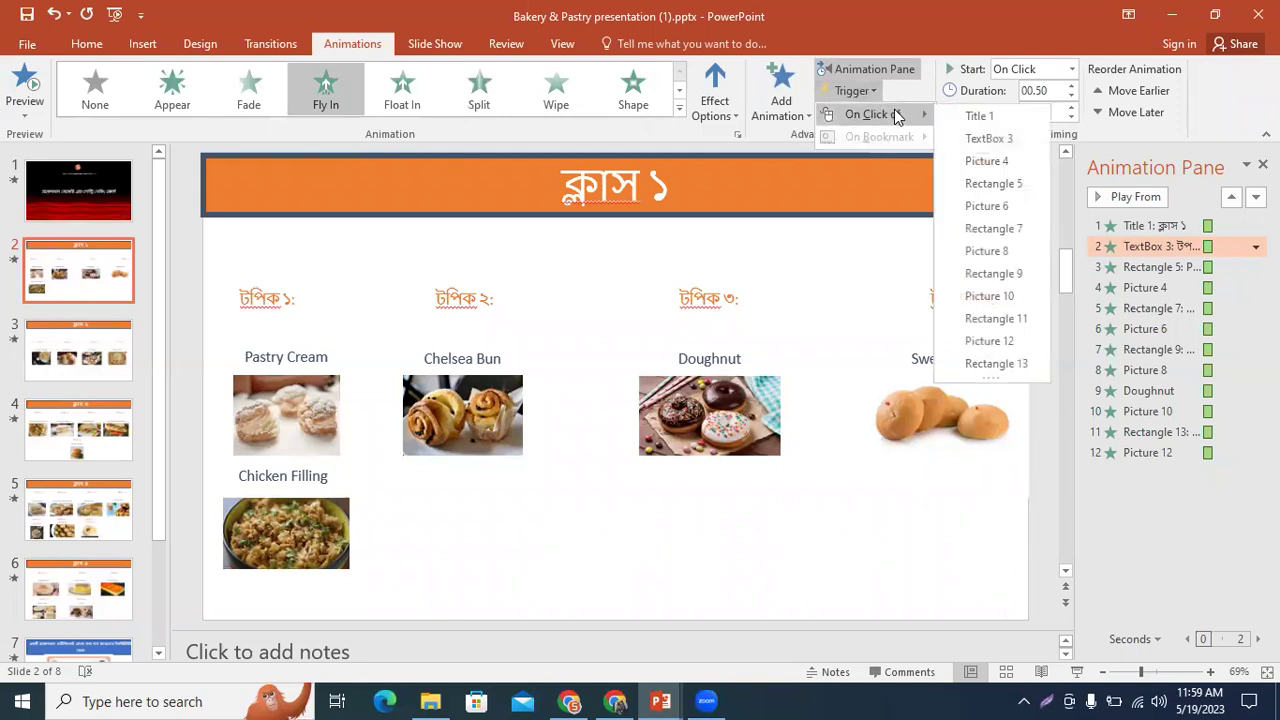
{"action": "mouse_move", "coordinate": [872, 114]}
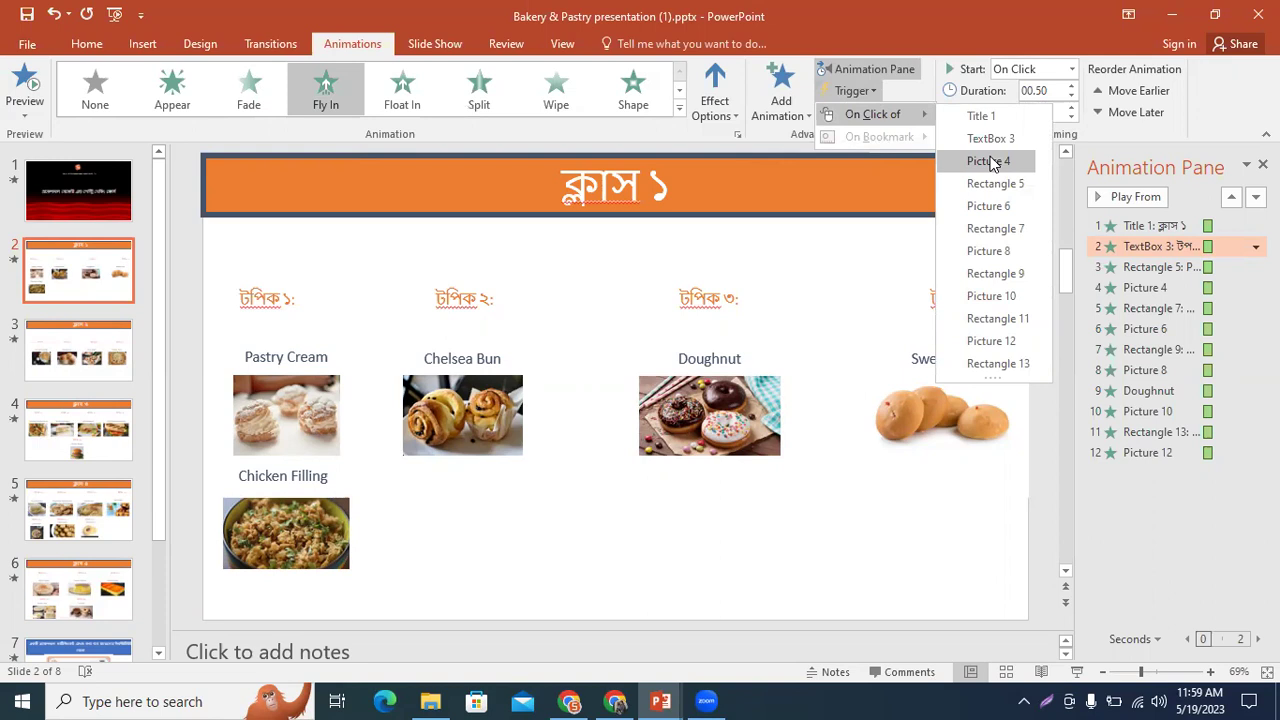
{"action": "left_click", "coordinate": [530, 245]}
{"action": "left_click", "coordinate": [287, 403]}
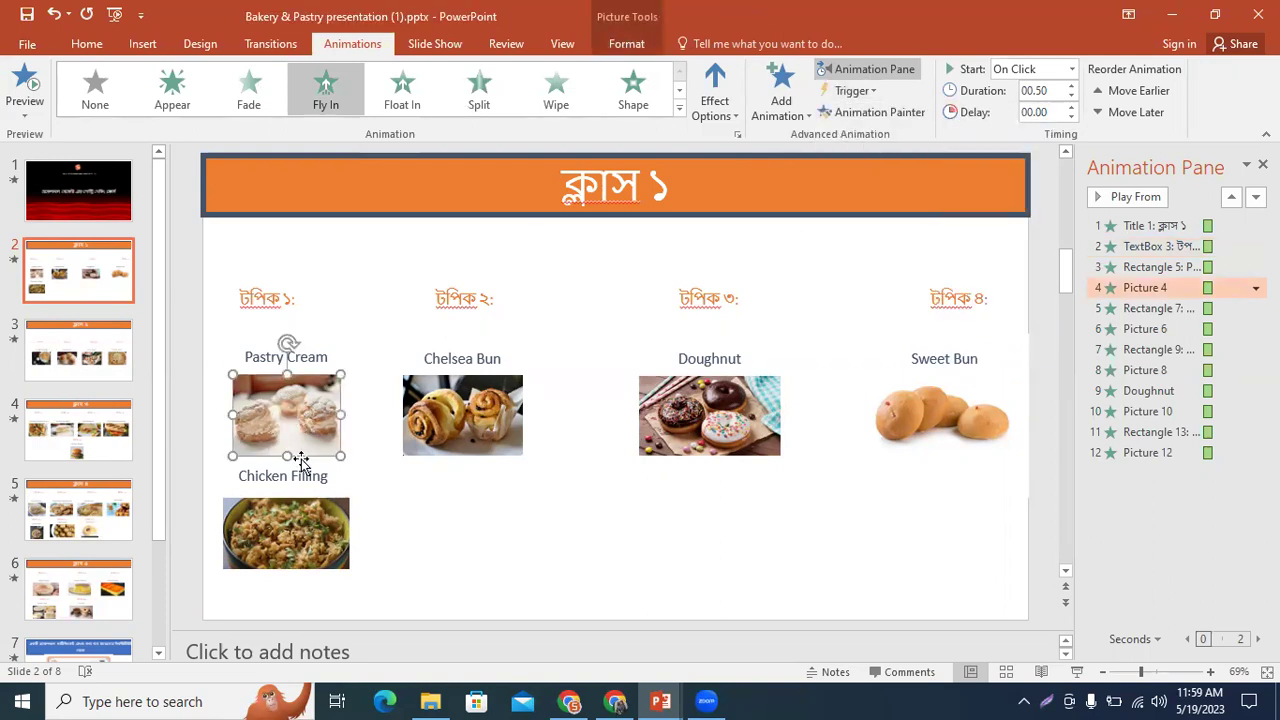
{"action": "left_click", "coordinate": [307, 518]}
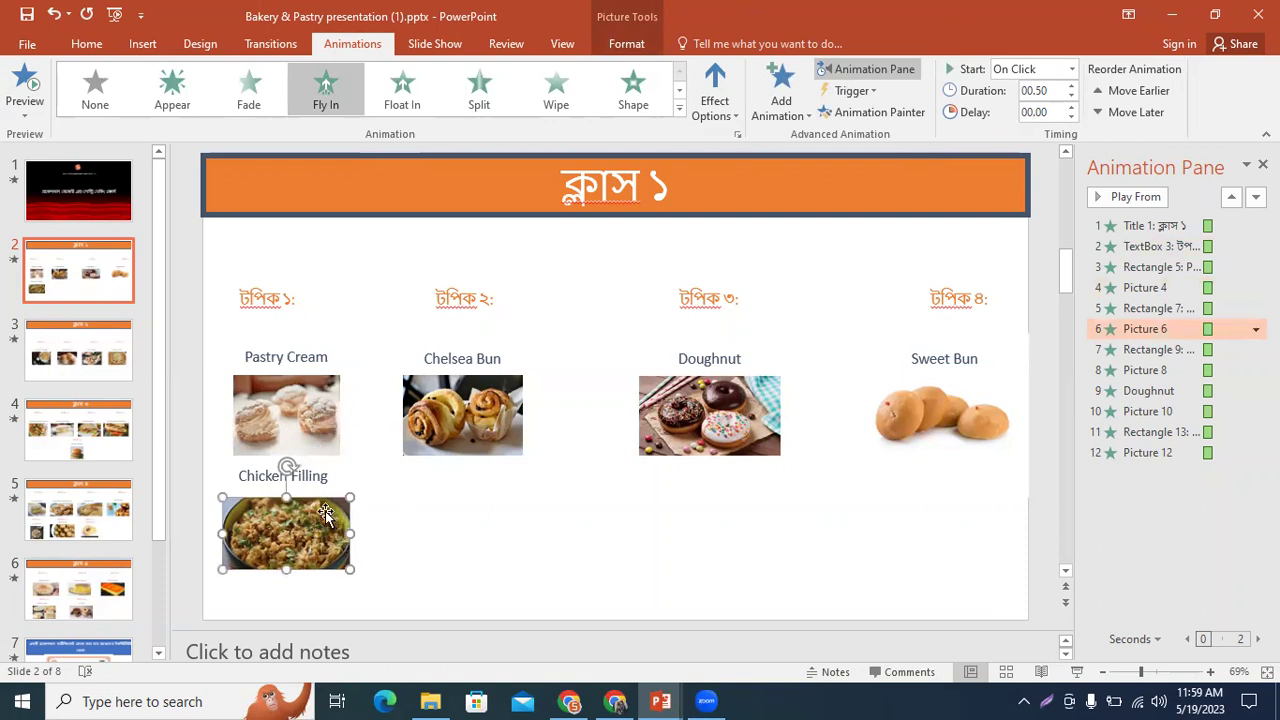
{"action": "left_click", "coordinate": [874, 92]}
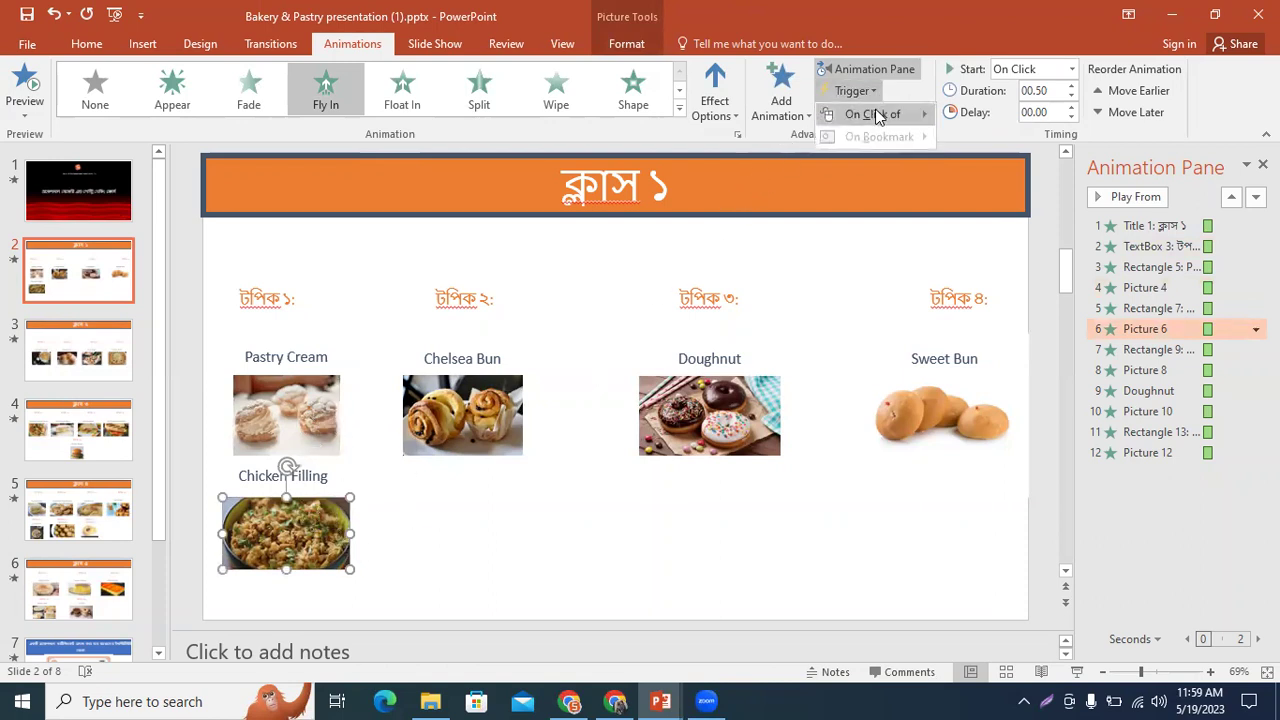
{"action": "mouse_move", "coordinate": [872, 114]}
{"action": "left_click", "coordinate": [985, 163]}
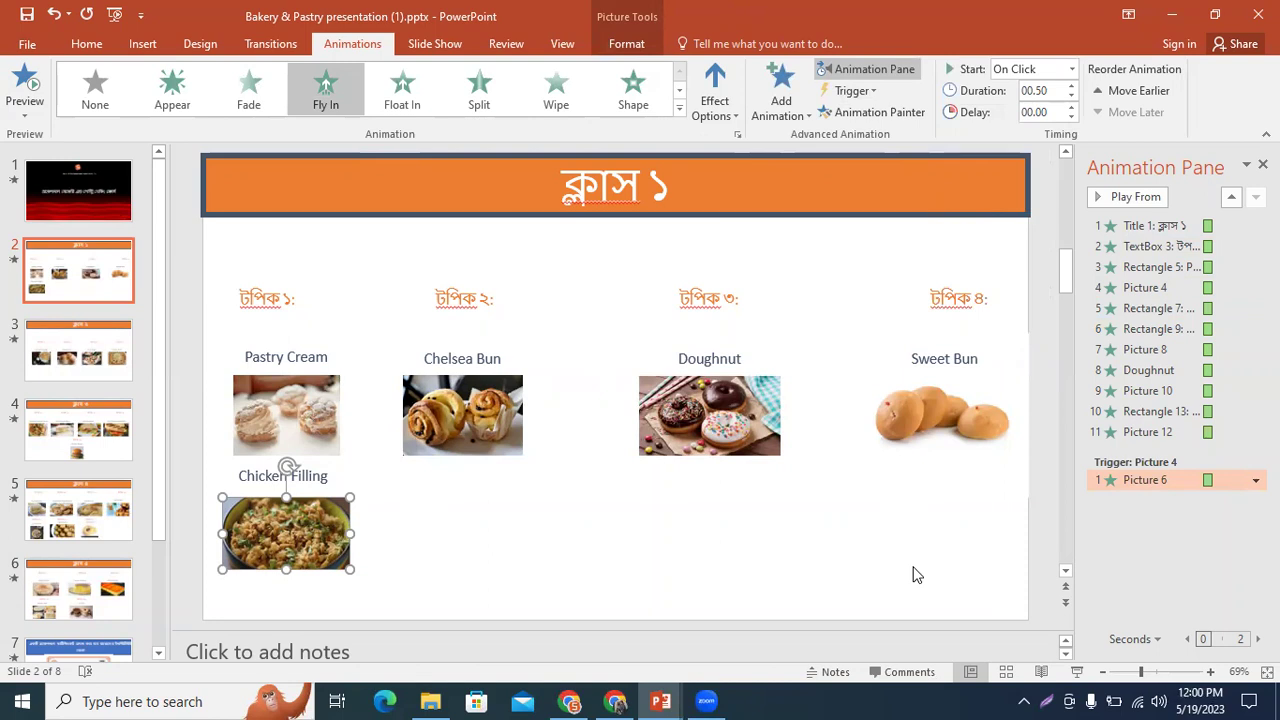
{"action": "left_click", "coordinate": [1076, 672]}
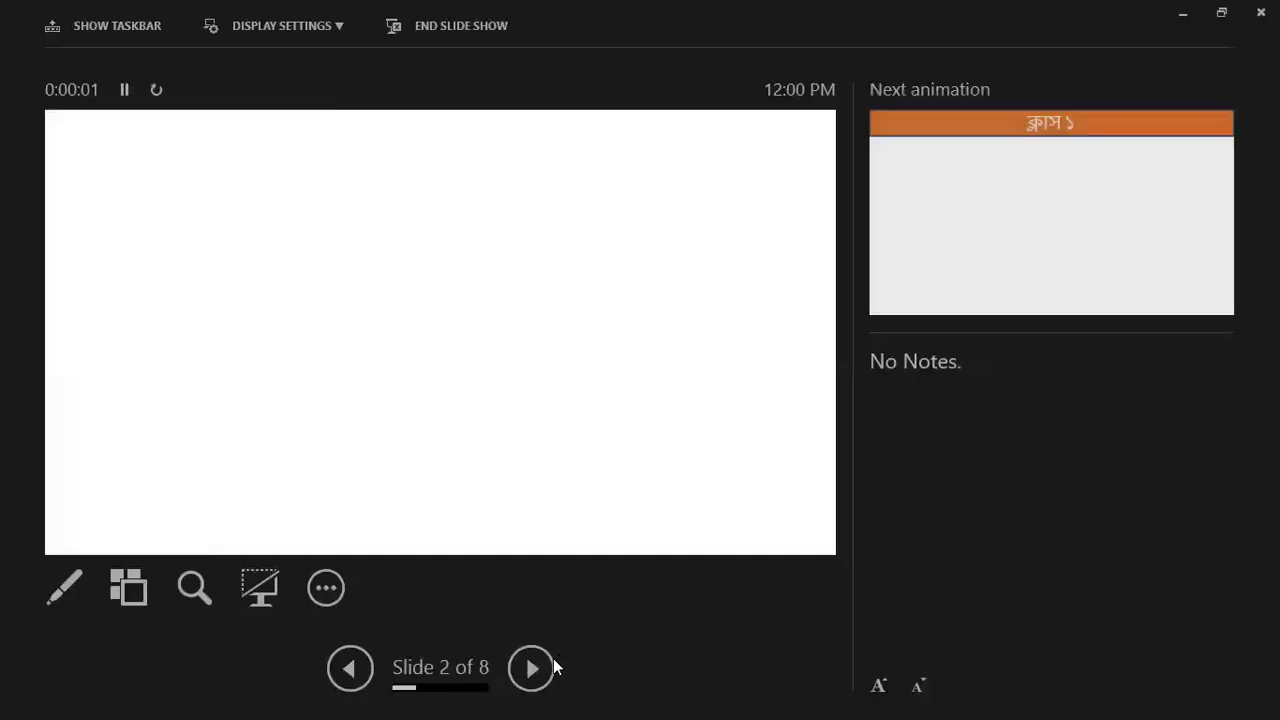
{"action": "left_click", "coordinate": [522, 678]}
{"action": "left_click", "coordinate": [518, 684]}
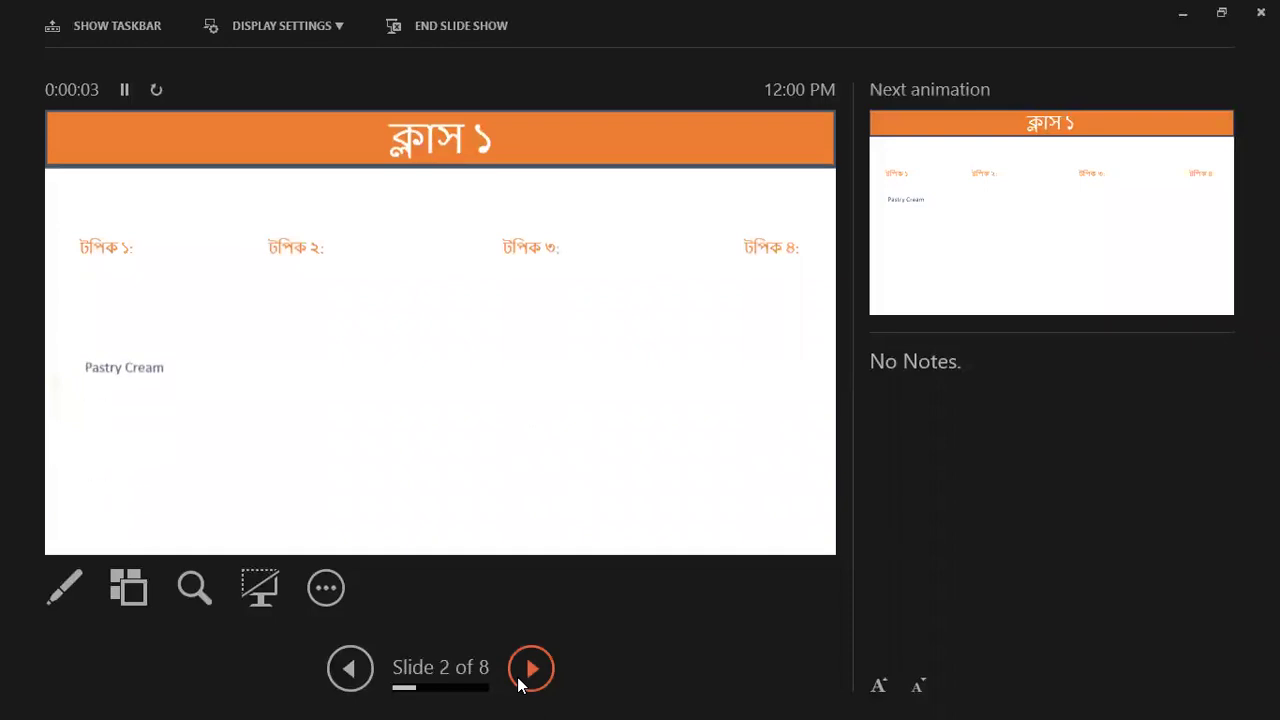
{"action": "left_click", "coordinate": [518, 684]}
{"action": "left_click", "coordinate": [518, 684]}
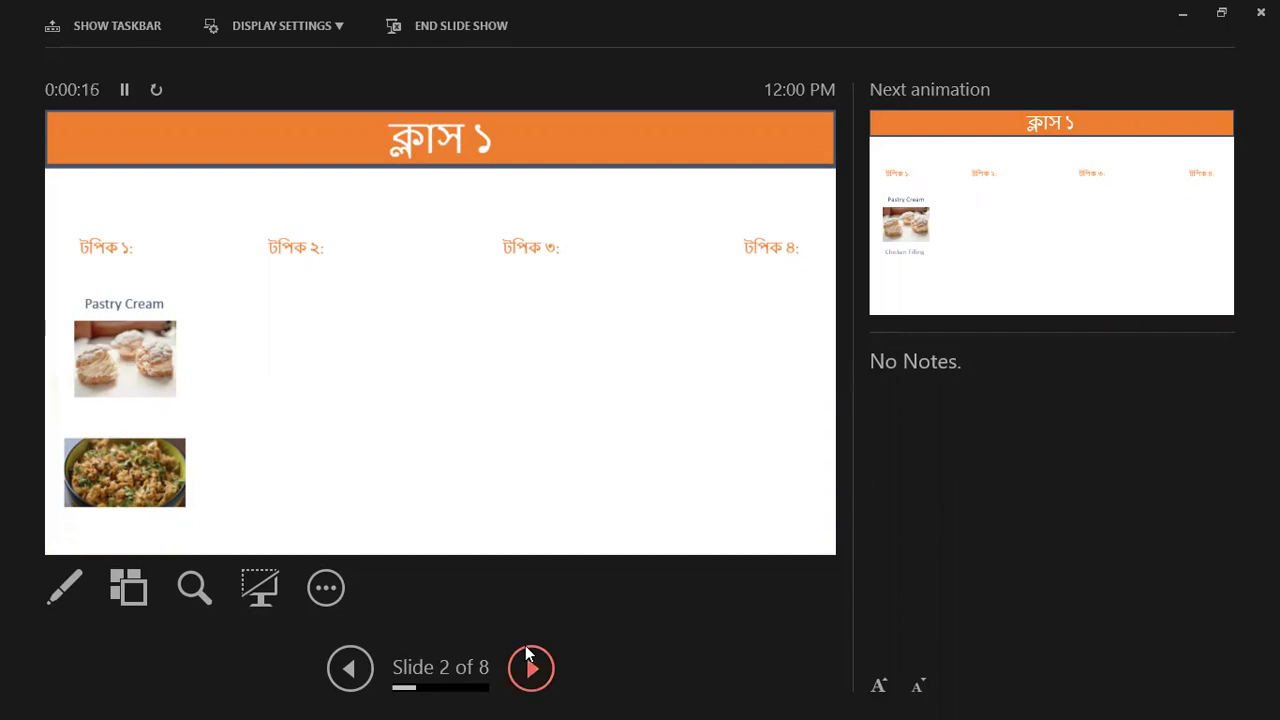
{"action": "left_click", "coordinate": [538, 672]}
{"action": "right_click", "coordinate": [600, 244]}
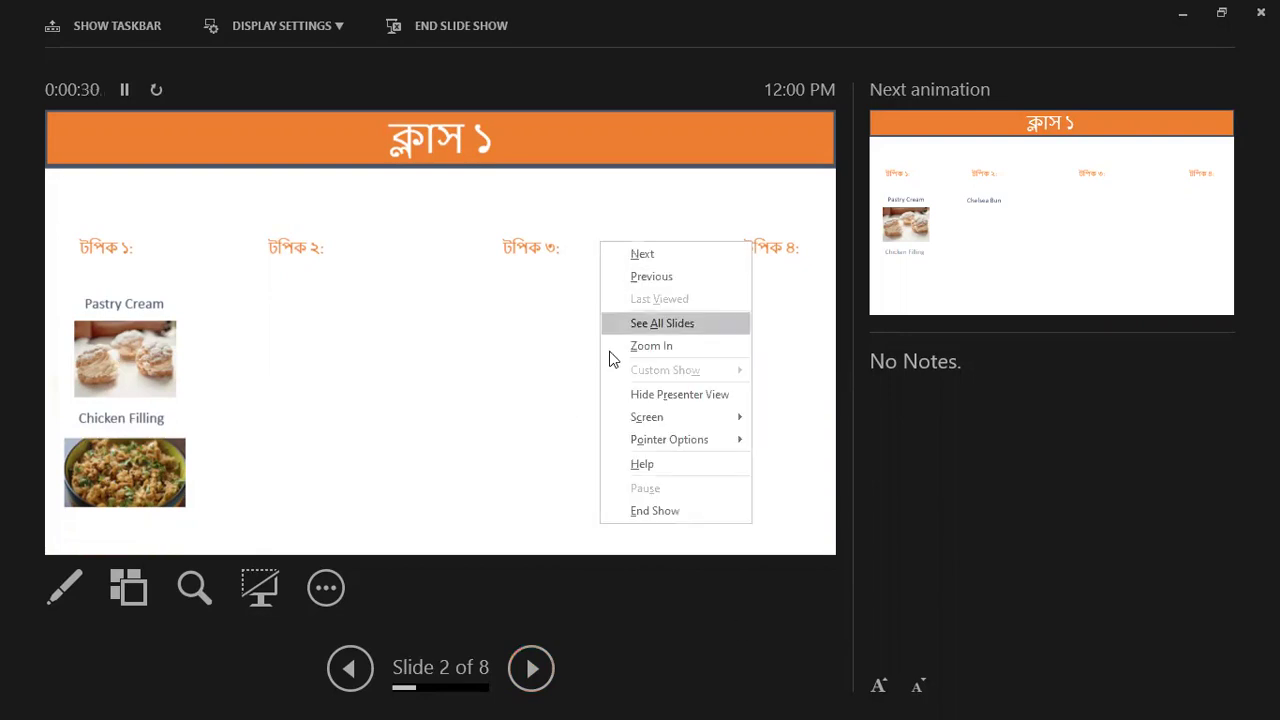
{"action": "left_click", "coordinate": [654, 511]}
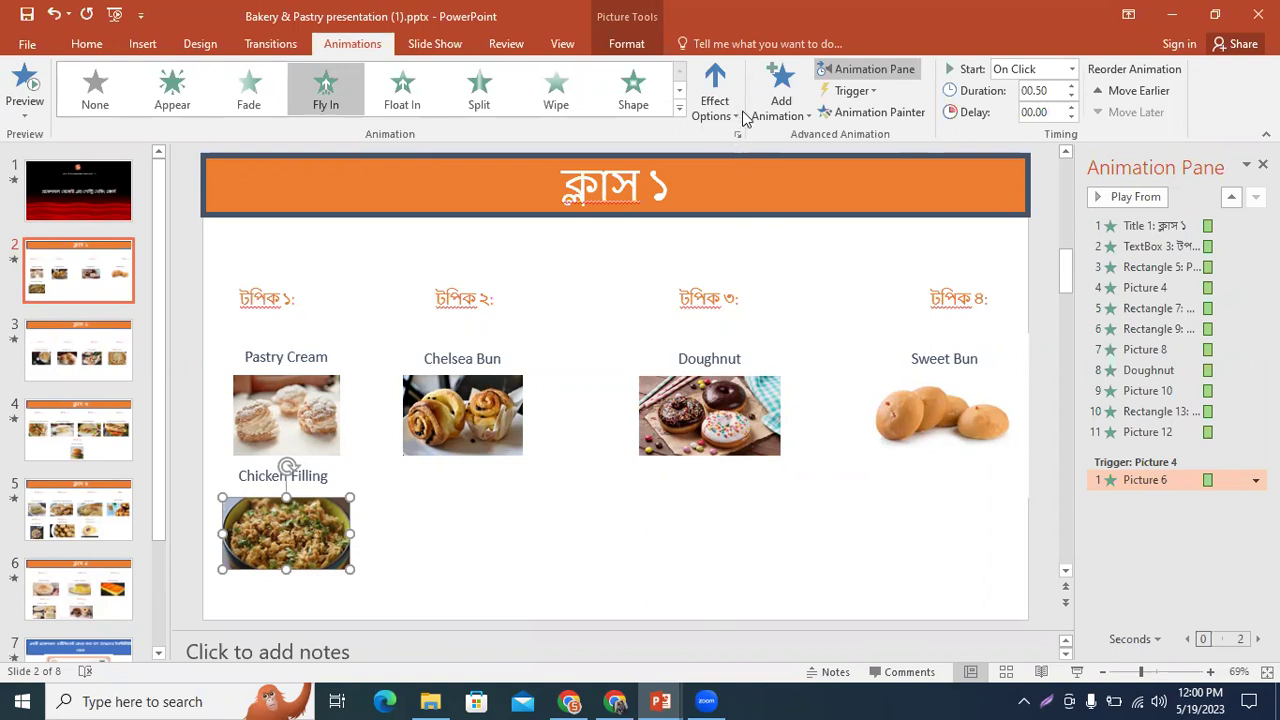
{"action": "left_click", "coordinate": [873, 93]}
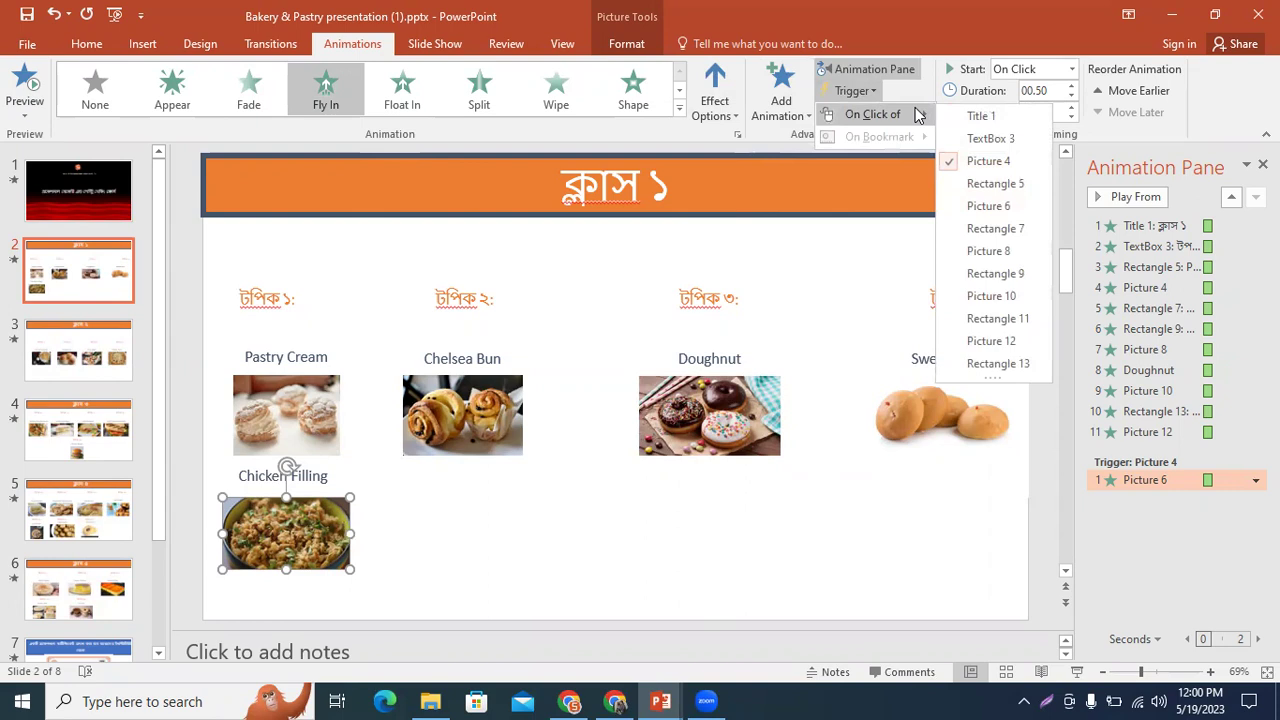
{"action": "left_click", "coordinate": [967, 556]}
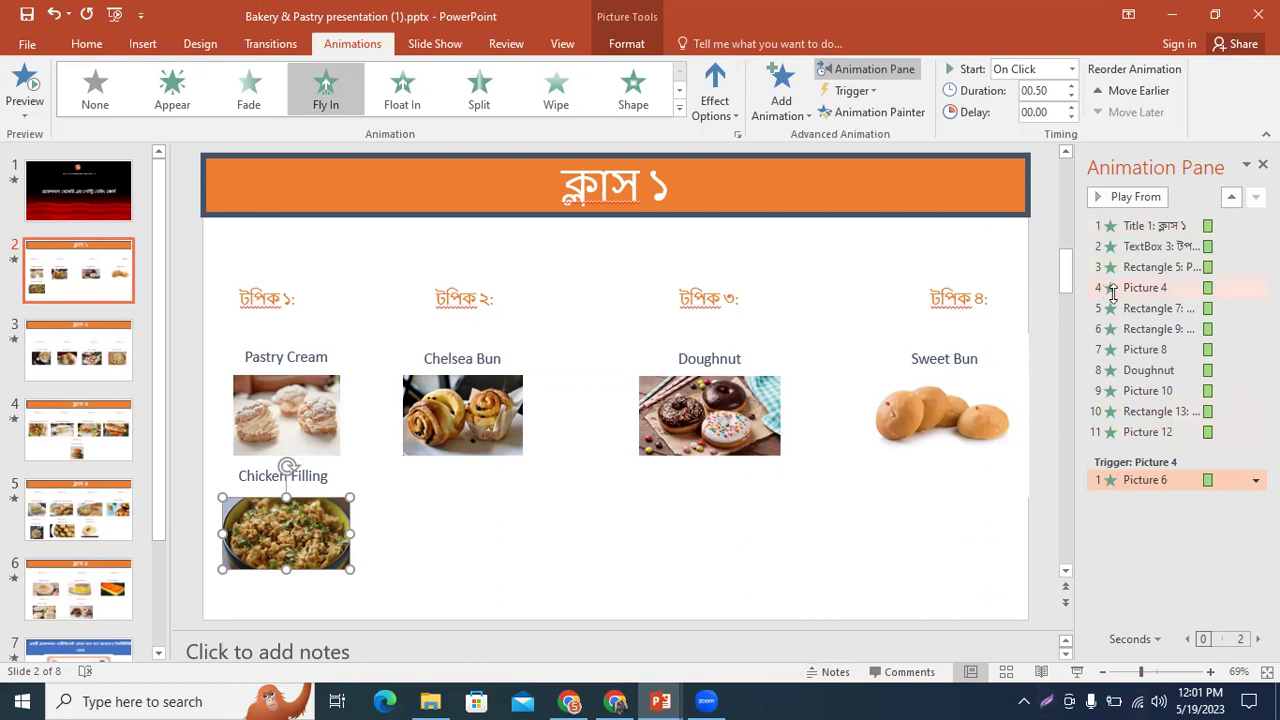
{"action": "left_click_drag", "start_coordinate": [1155, 419], "coordinate": [1154, 421]}
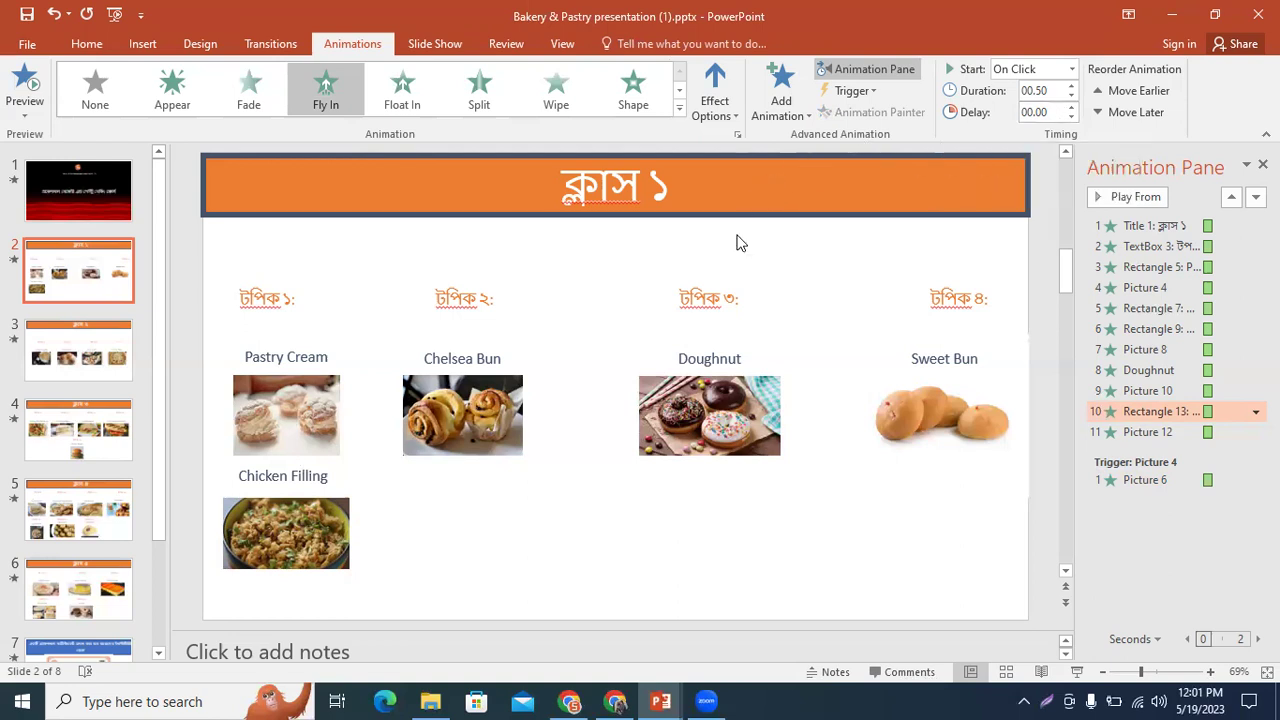
Select the Doughnut photo on slide 2 and look over its animation settings.
{"action": "left_click", "coordinate": [463, 240]}
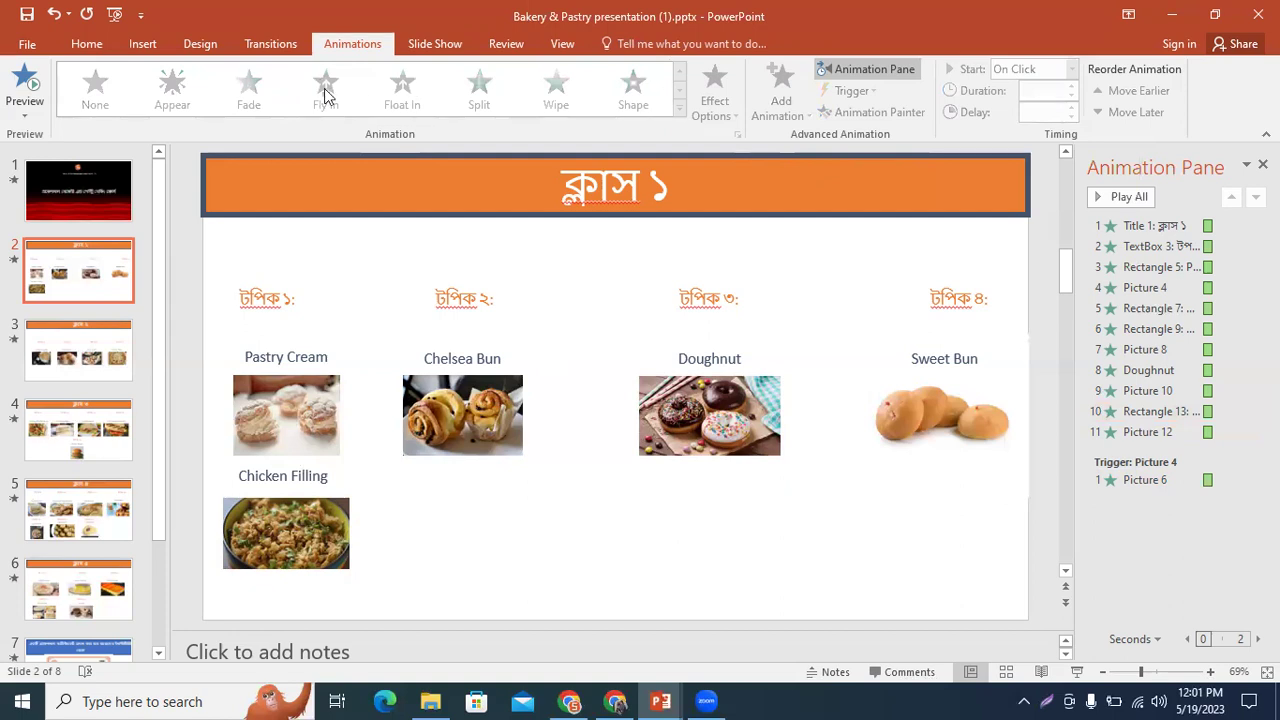
{"action": "left_click", "coordinate": [700, 422]}
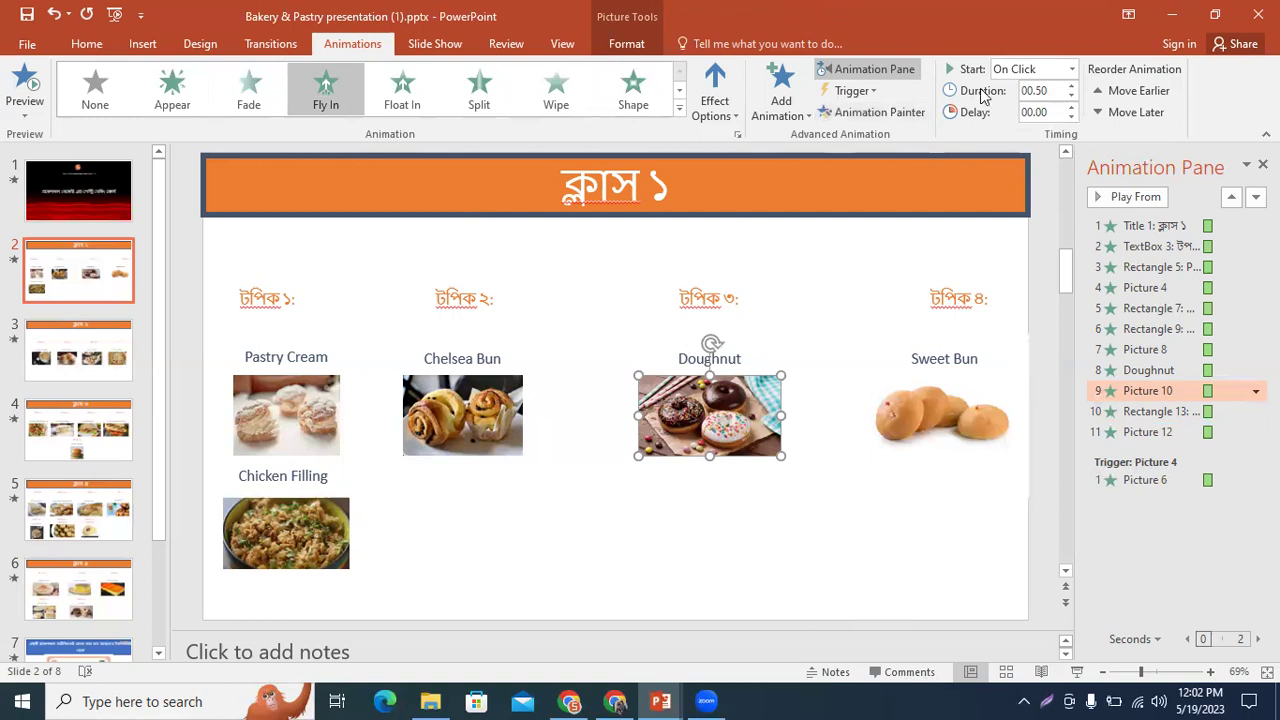
{"action": "left_click", "coordinate": [524, 44]}
{"action": "left_click", "coordinate": [562, 43]}
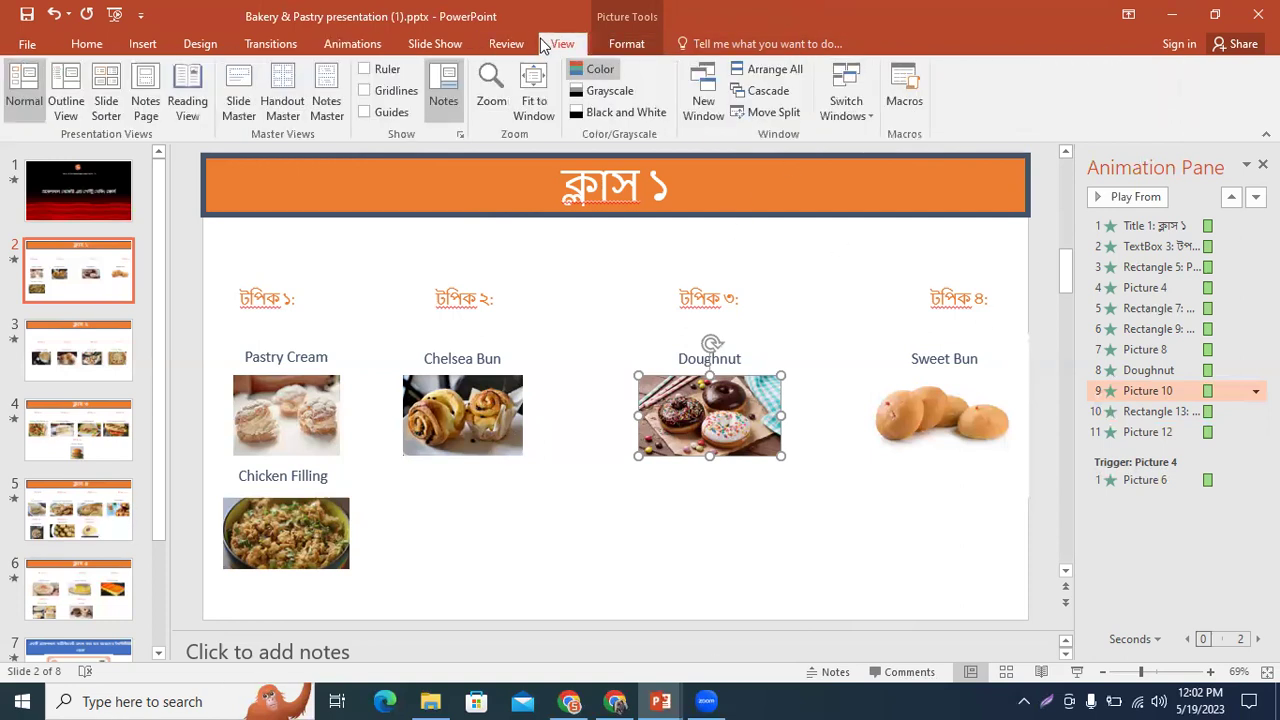
{"action": "left_click", "coordinate": [364, 46]}
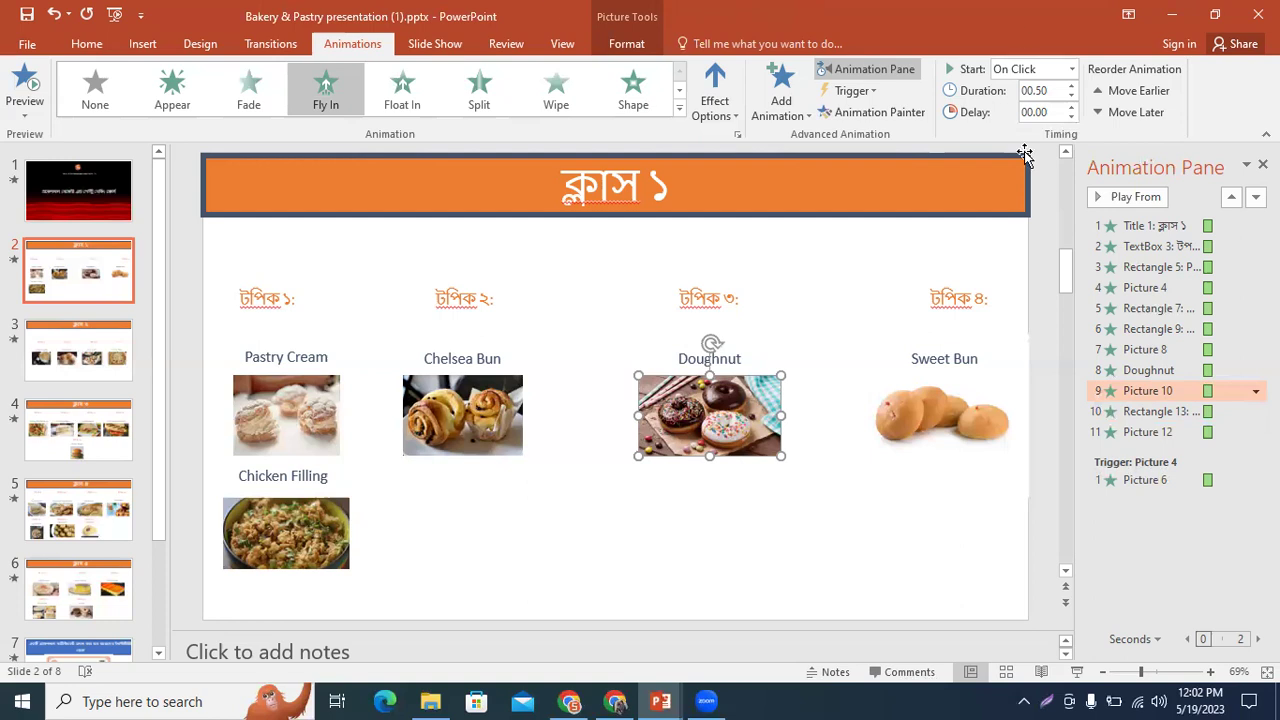
{"action": "scroll", "coordinate": [611, 600], "scroll_direction": "down", "scroll_amount": 1}
{"action": "scroll", "coordinate": [737, 557], "scroll_direction": "down", "scroll_amount": 3}
{"action": "scroll", "coordinate": [744, 535], "scroll_direction": "down", "scroll_amount": 2}
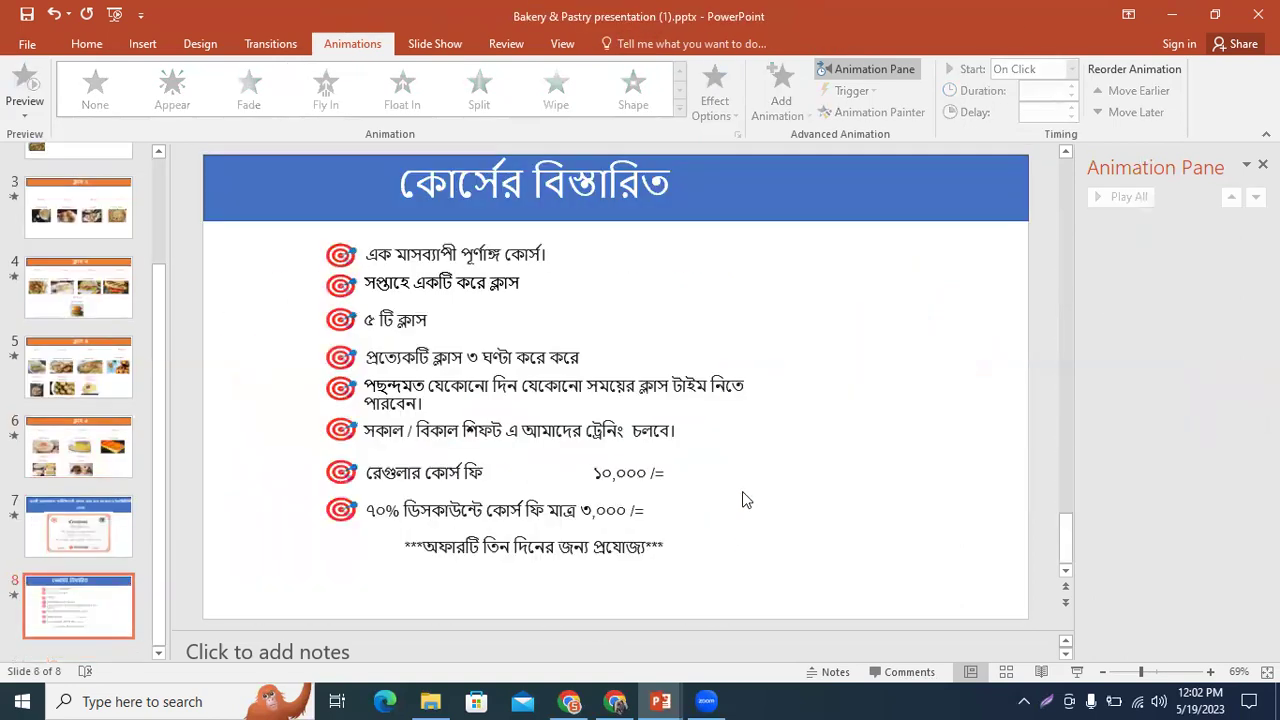
{"action": "scroll", "coordinate": [742, 491], "scroll_direction": "up", "scroll_amount": 3}
{"action": "scroll", "coordinate": [910, 432], "scroll_direction": "down", "scroll_amount": 1}
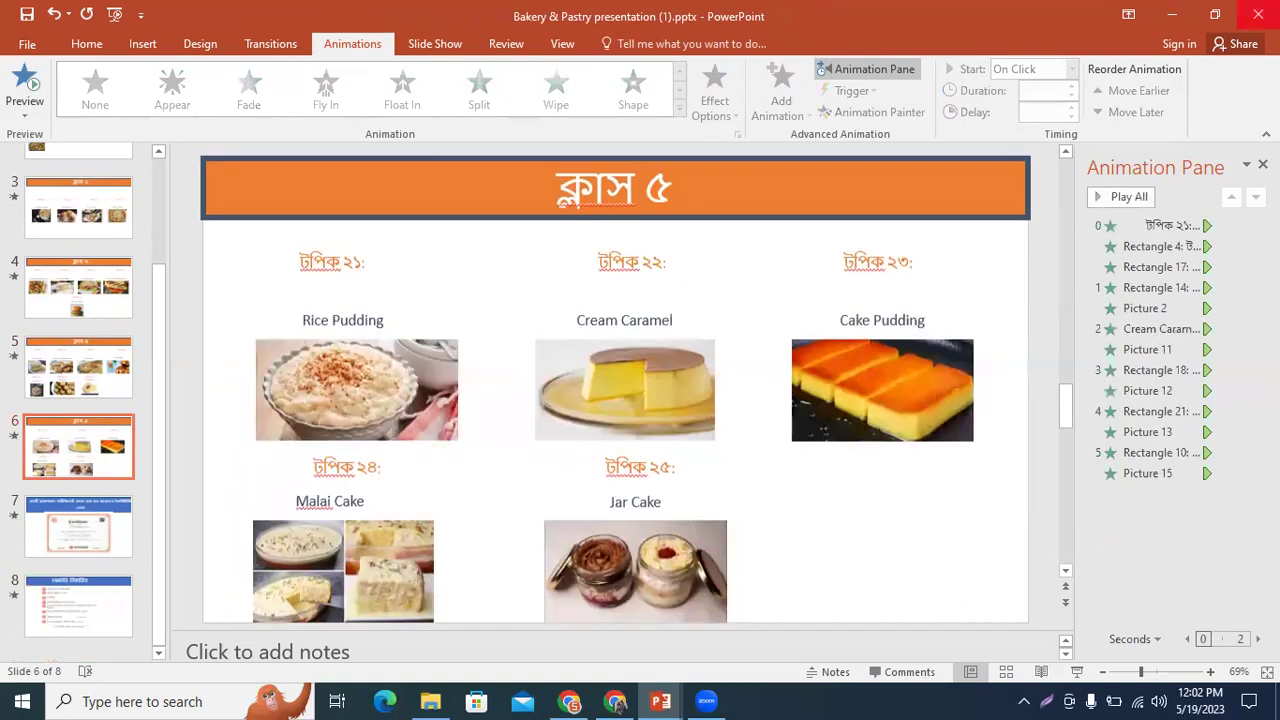
Close the presentation without saving, then close the Downloads folder window.
{"action": "left_click", "coordinate": [1258, 14]}
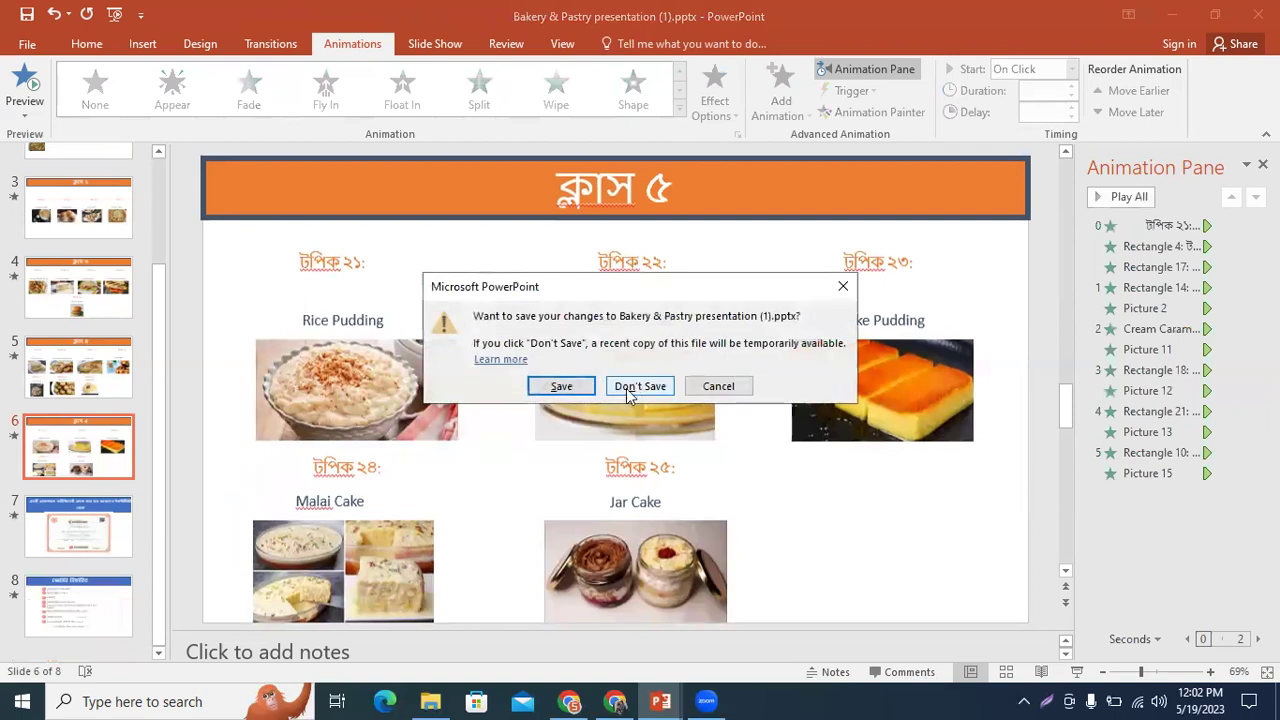
{"action": "left_click", "coordinate": [630, 393]}
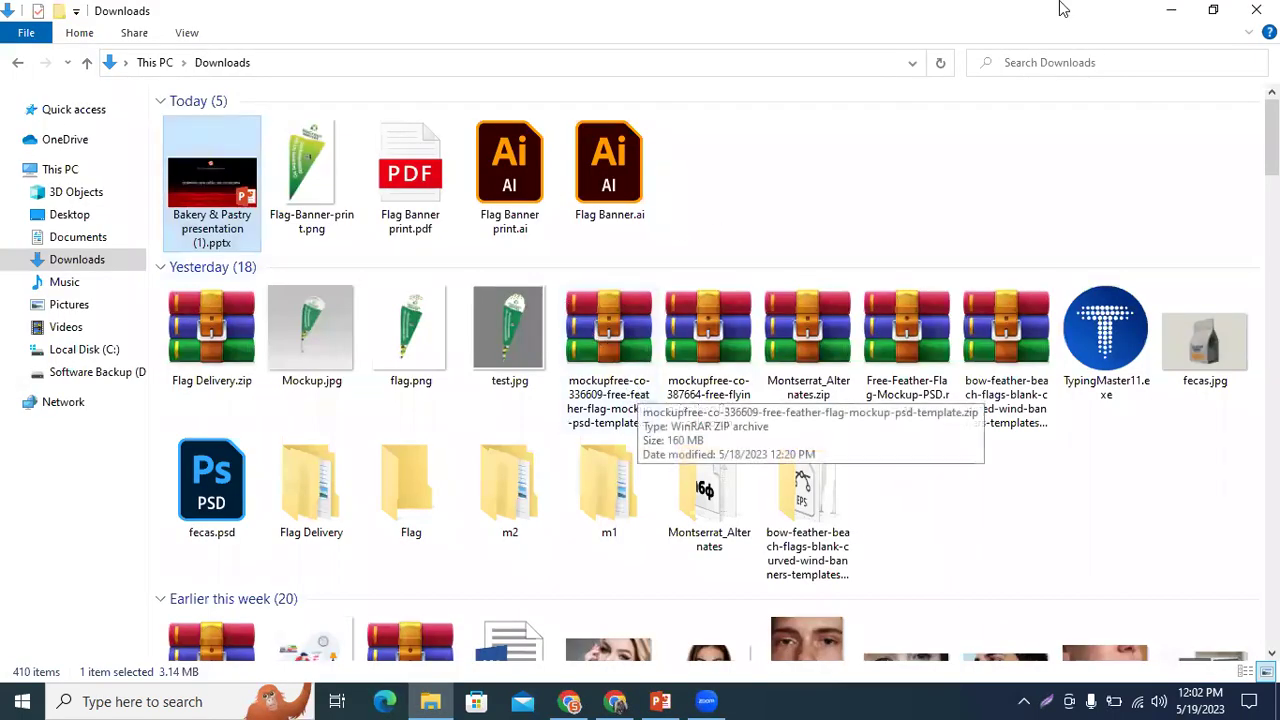
{"action": "left_click", "coordinate": [1256, 10]}
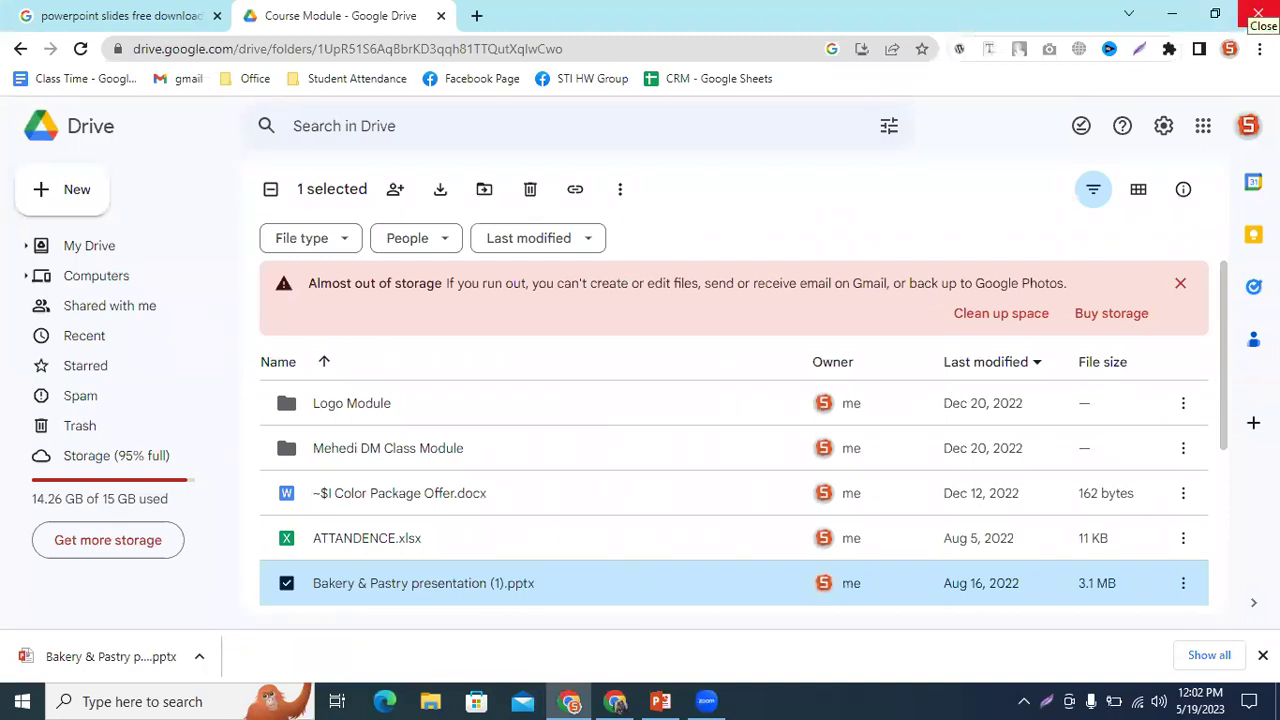
Close the Google Drive tab and then the Chrome window.
{"action": "left_click", "coordinate": [440, 15]}
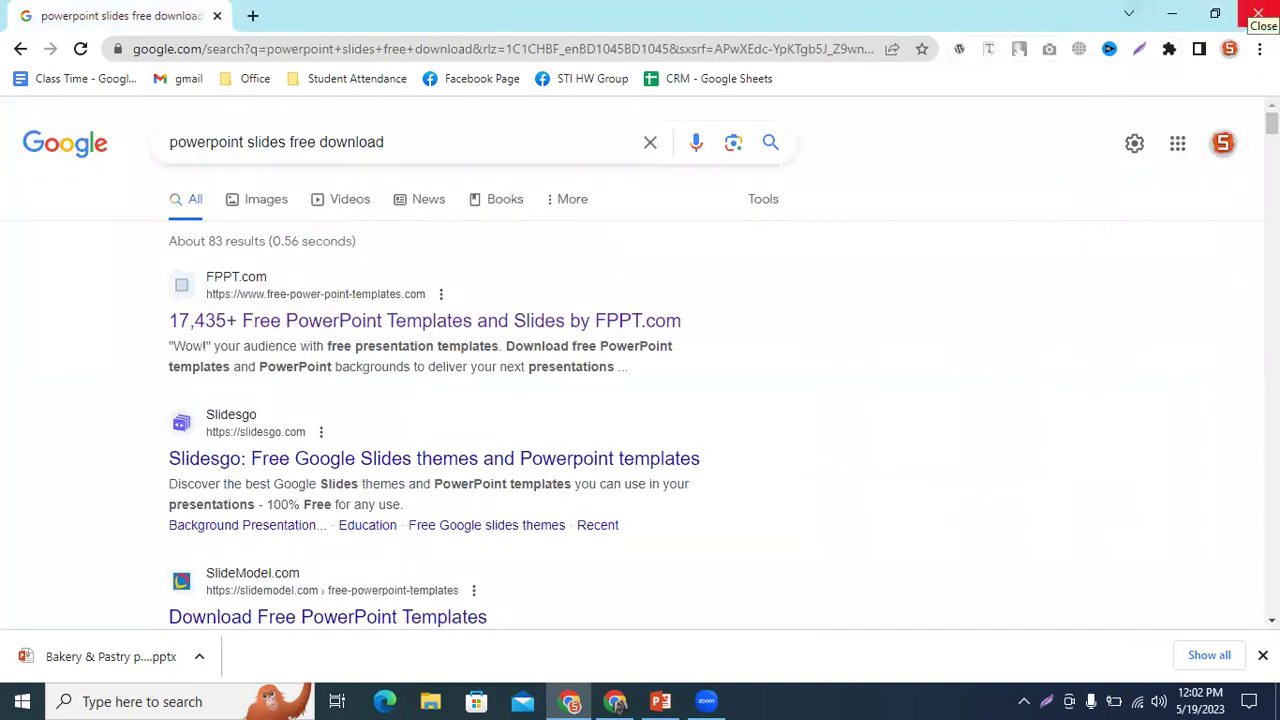
{"action": "left_click", "coordinate": [1258, 13]}
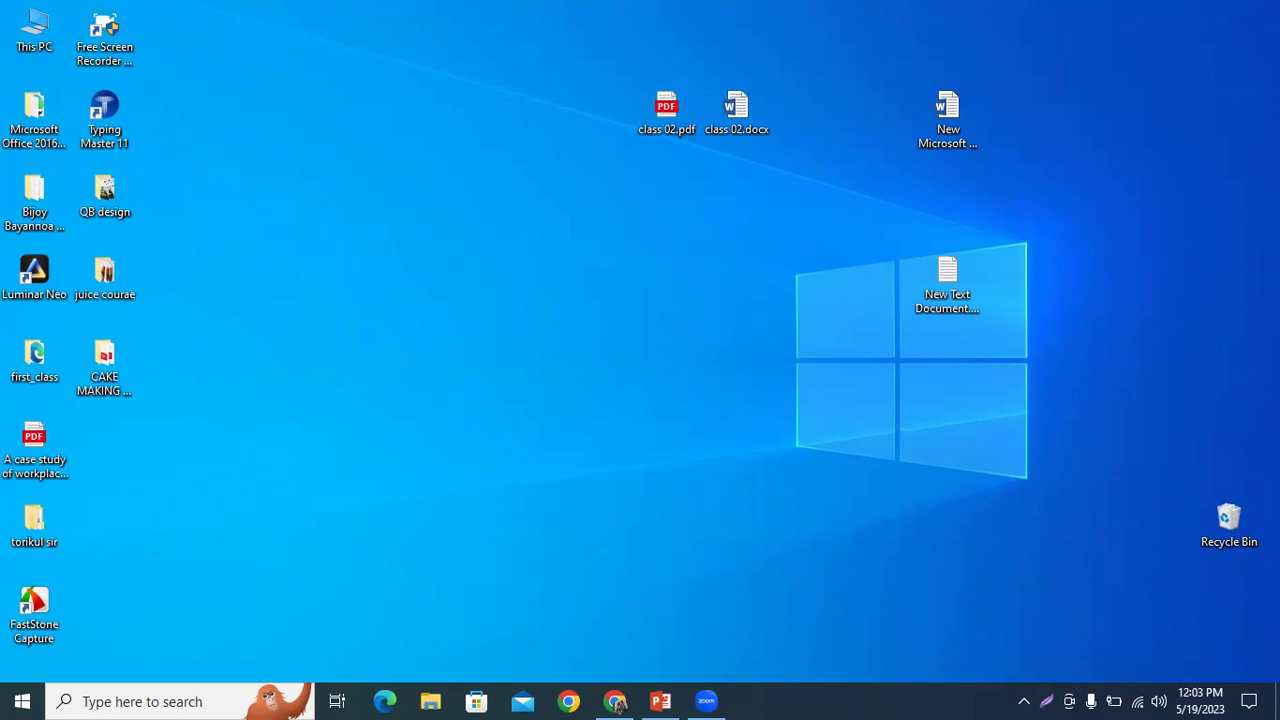
Bring back the Chrome window showing a blank New Tab page beside the Fiverr and LinkedIn tabs.
{"action": "left_click", "coordinate": [703, 700]}
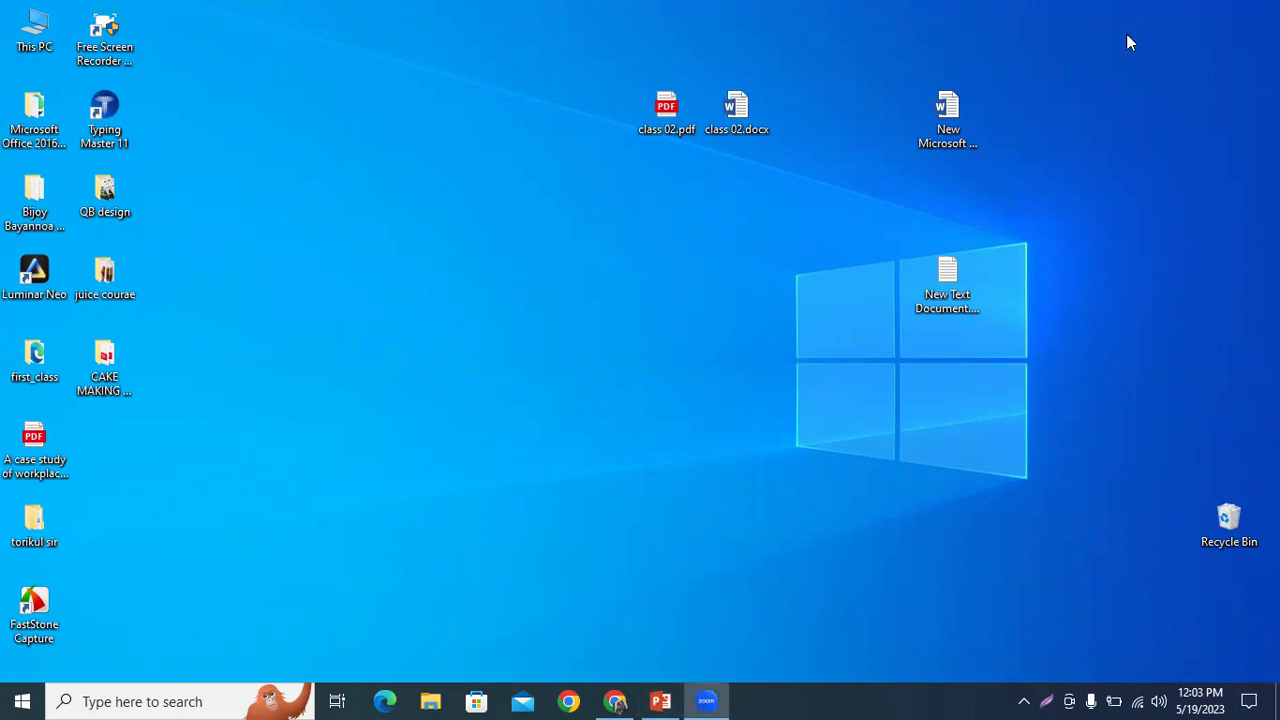
{"action": "left_click", "coordinate": [617, 700]}
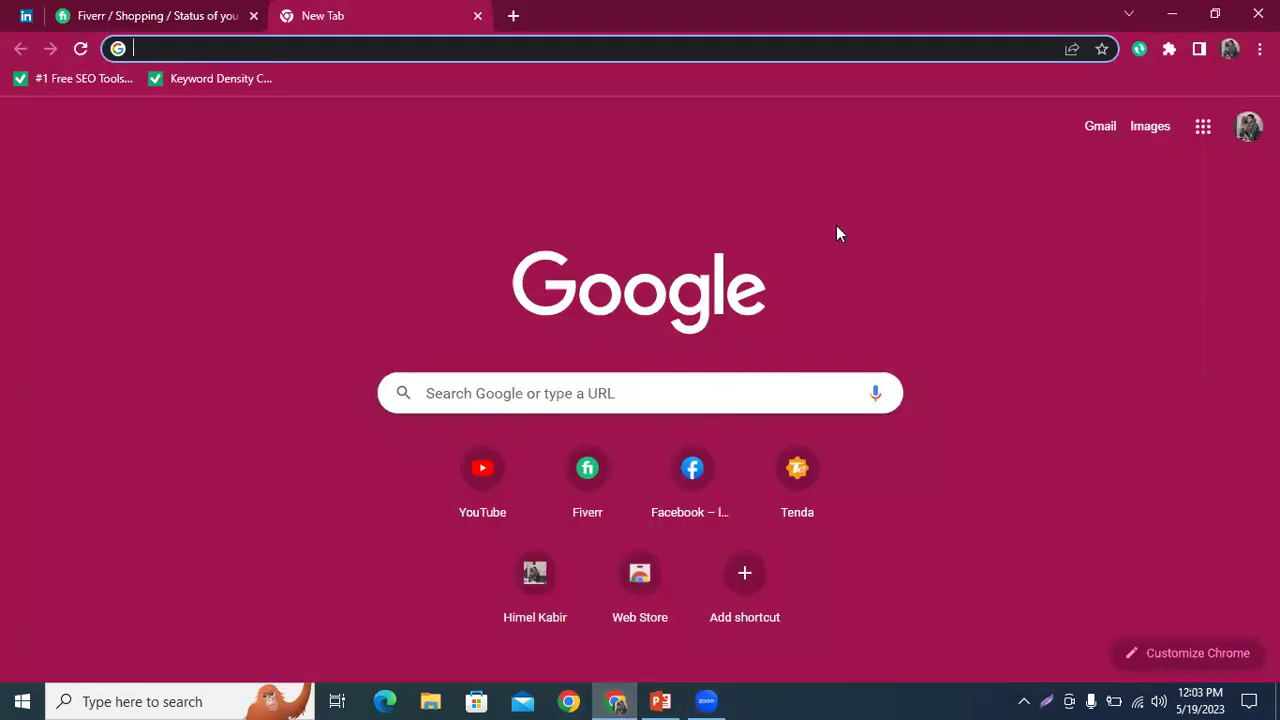